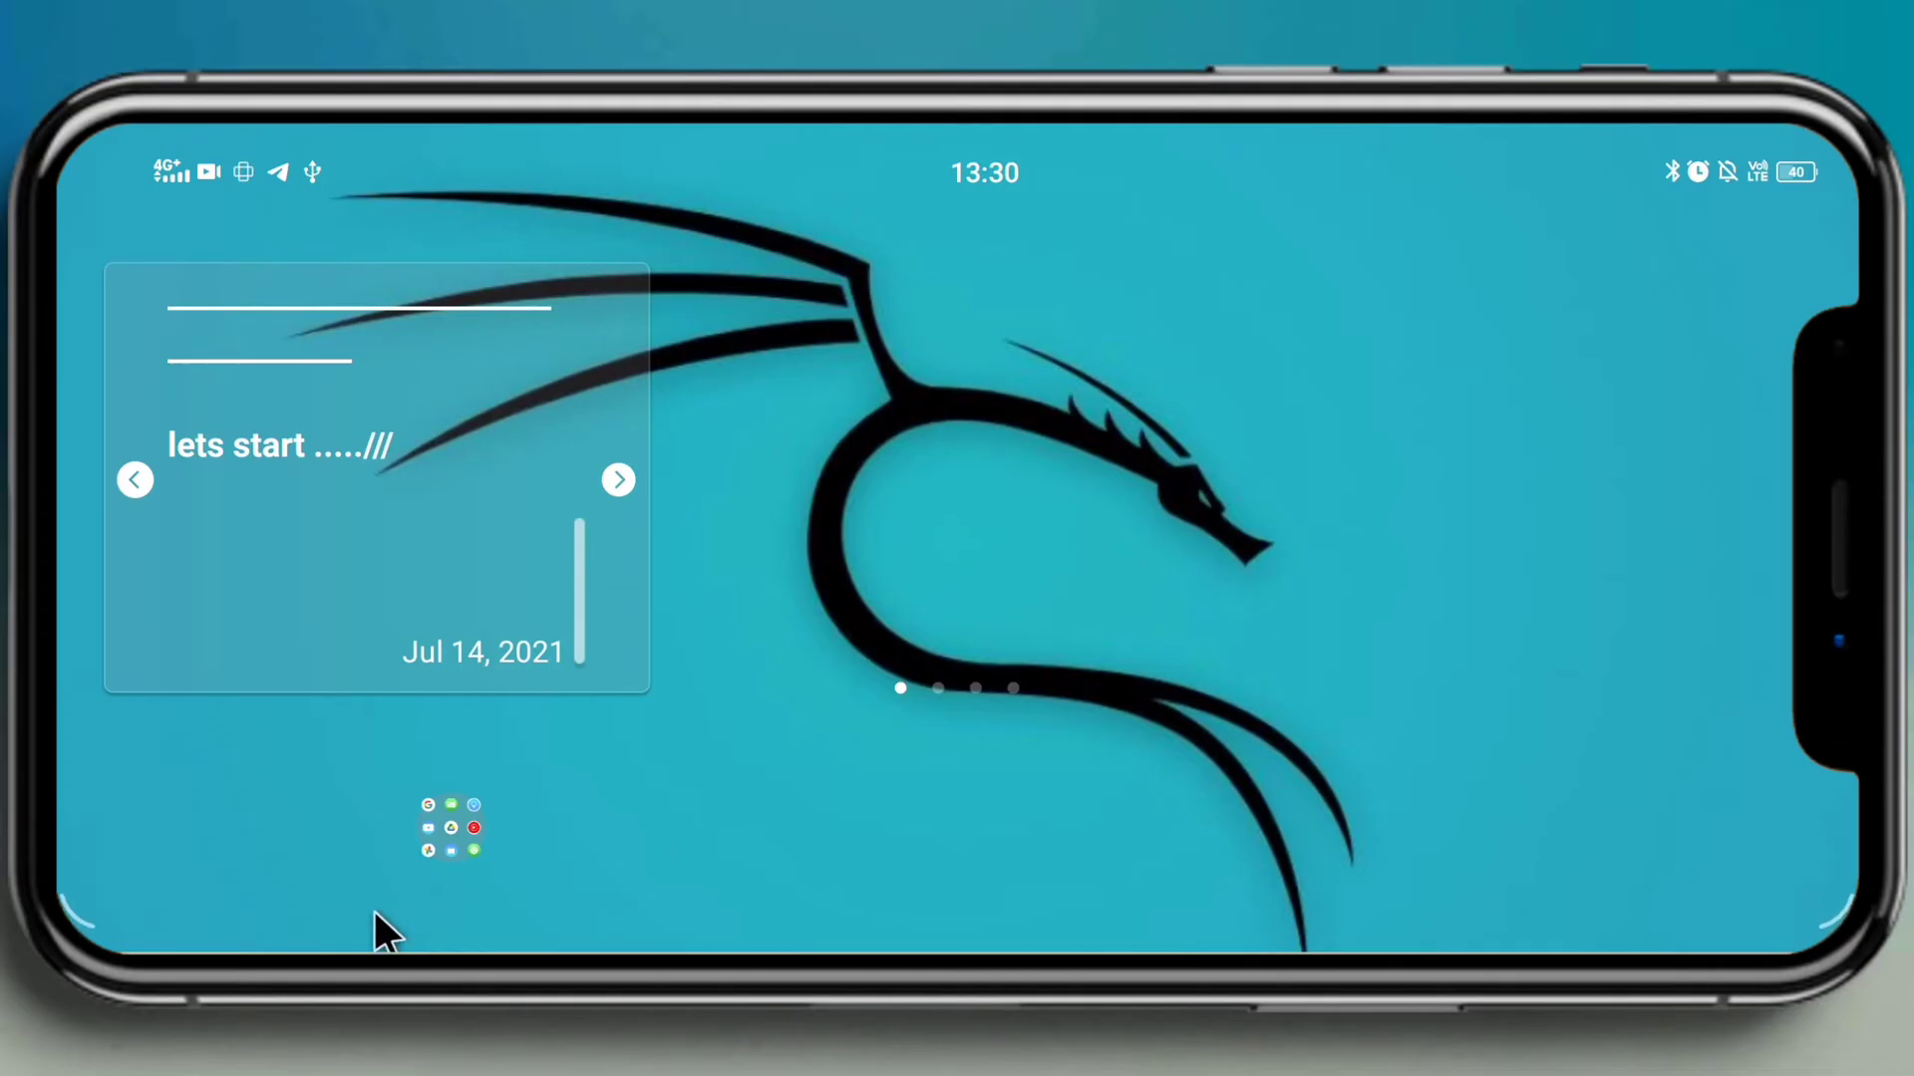
Step: Launch Chrome from the app folder and search Google for 'qr code generator'
{"action": "left_click", "coordinate": [450, 845]}
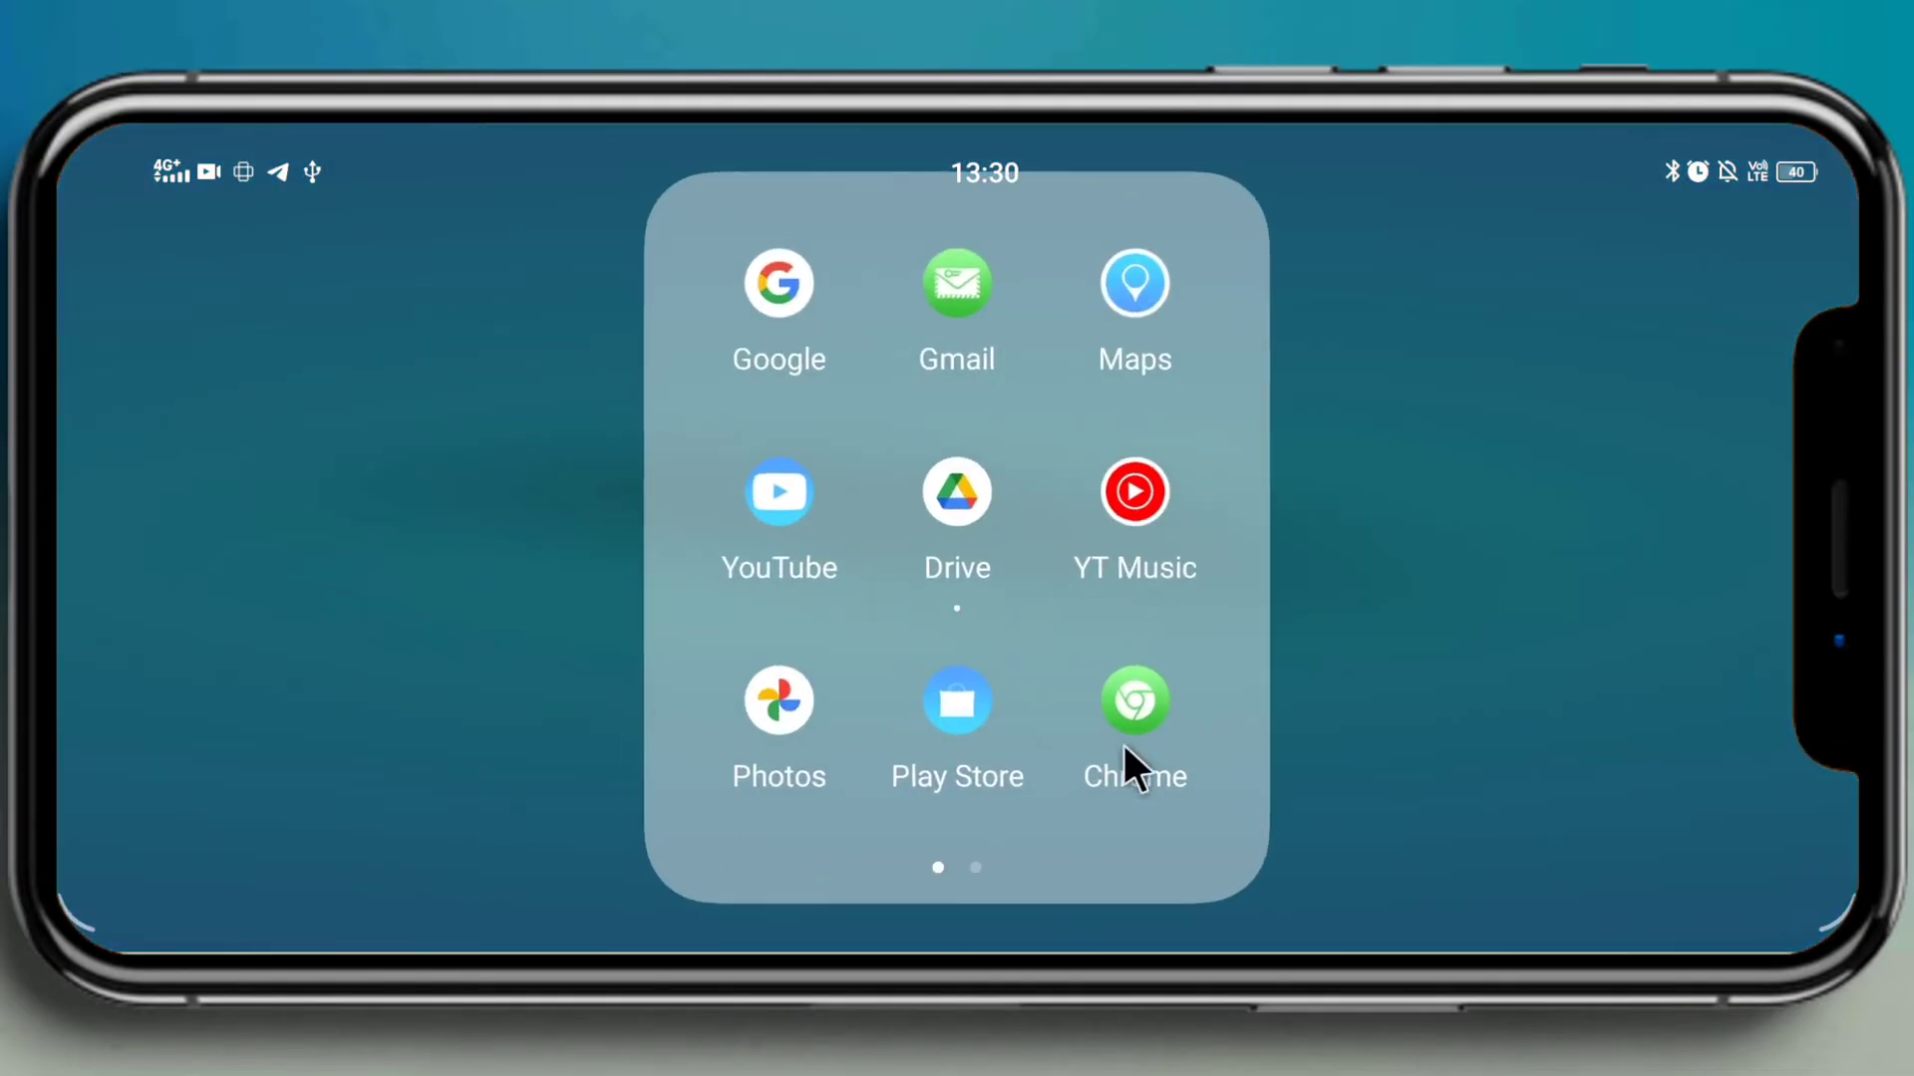
{"action": "left_click", "coordinate": [1116, 734]}
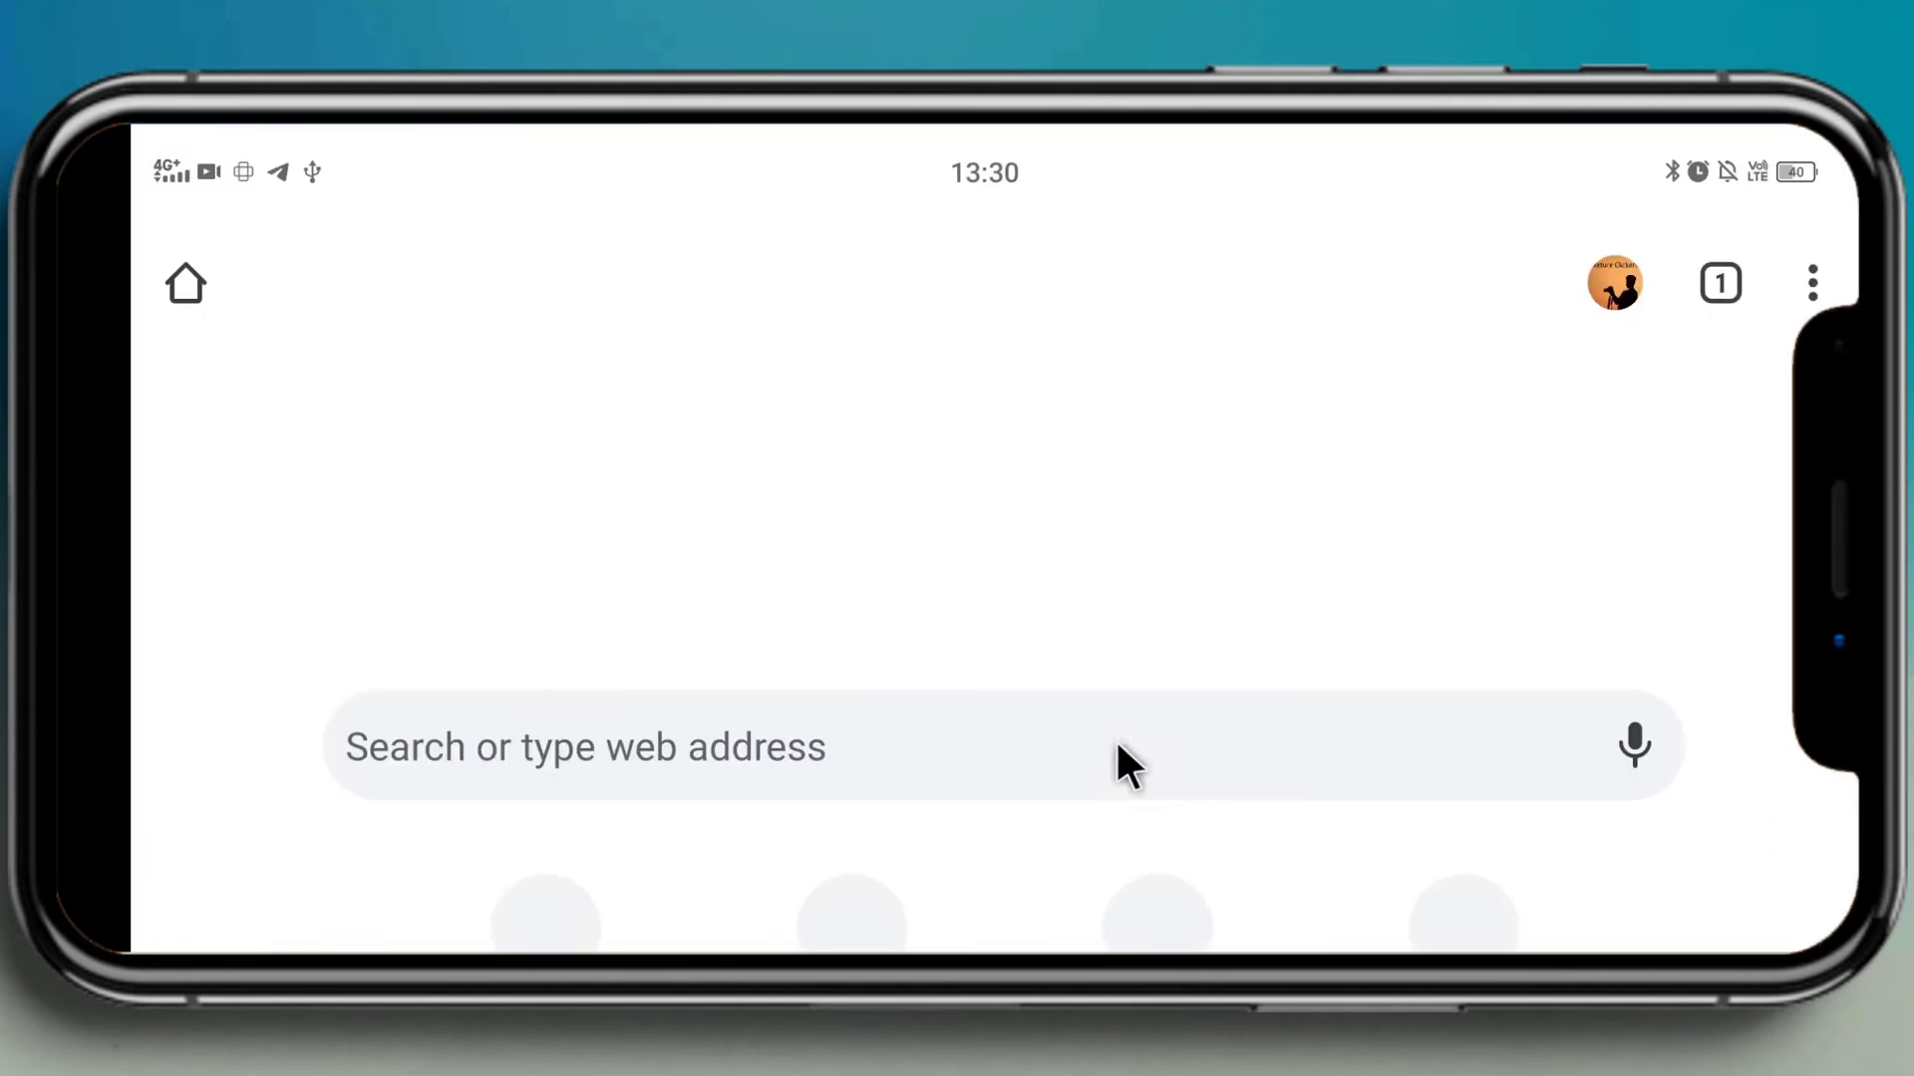
{"action": "left_click", "coordinate": [890, 729]}
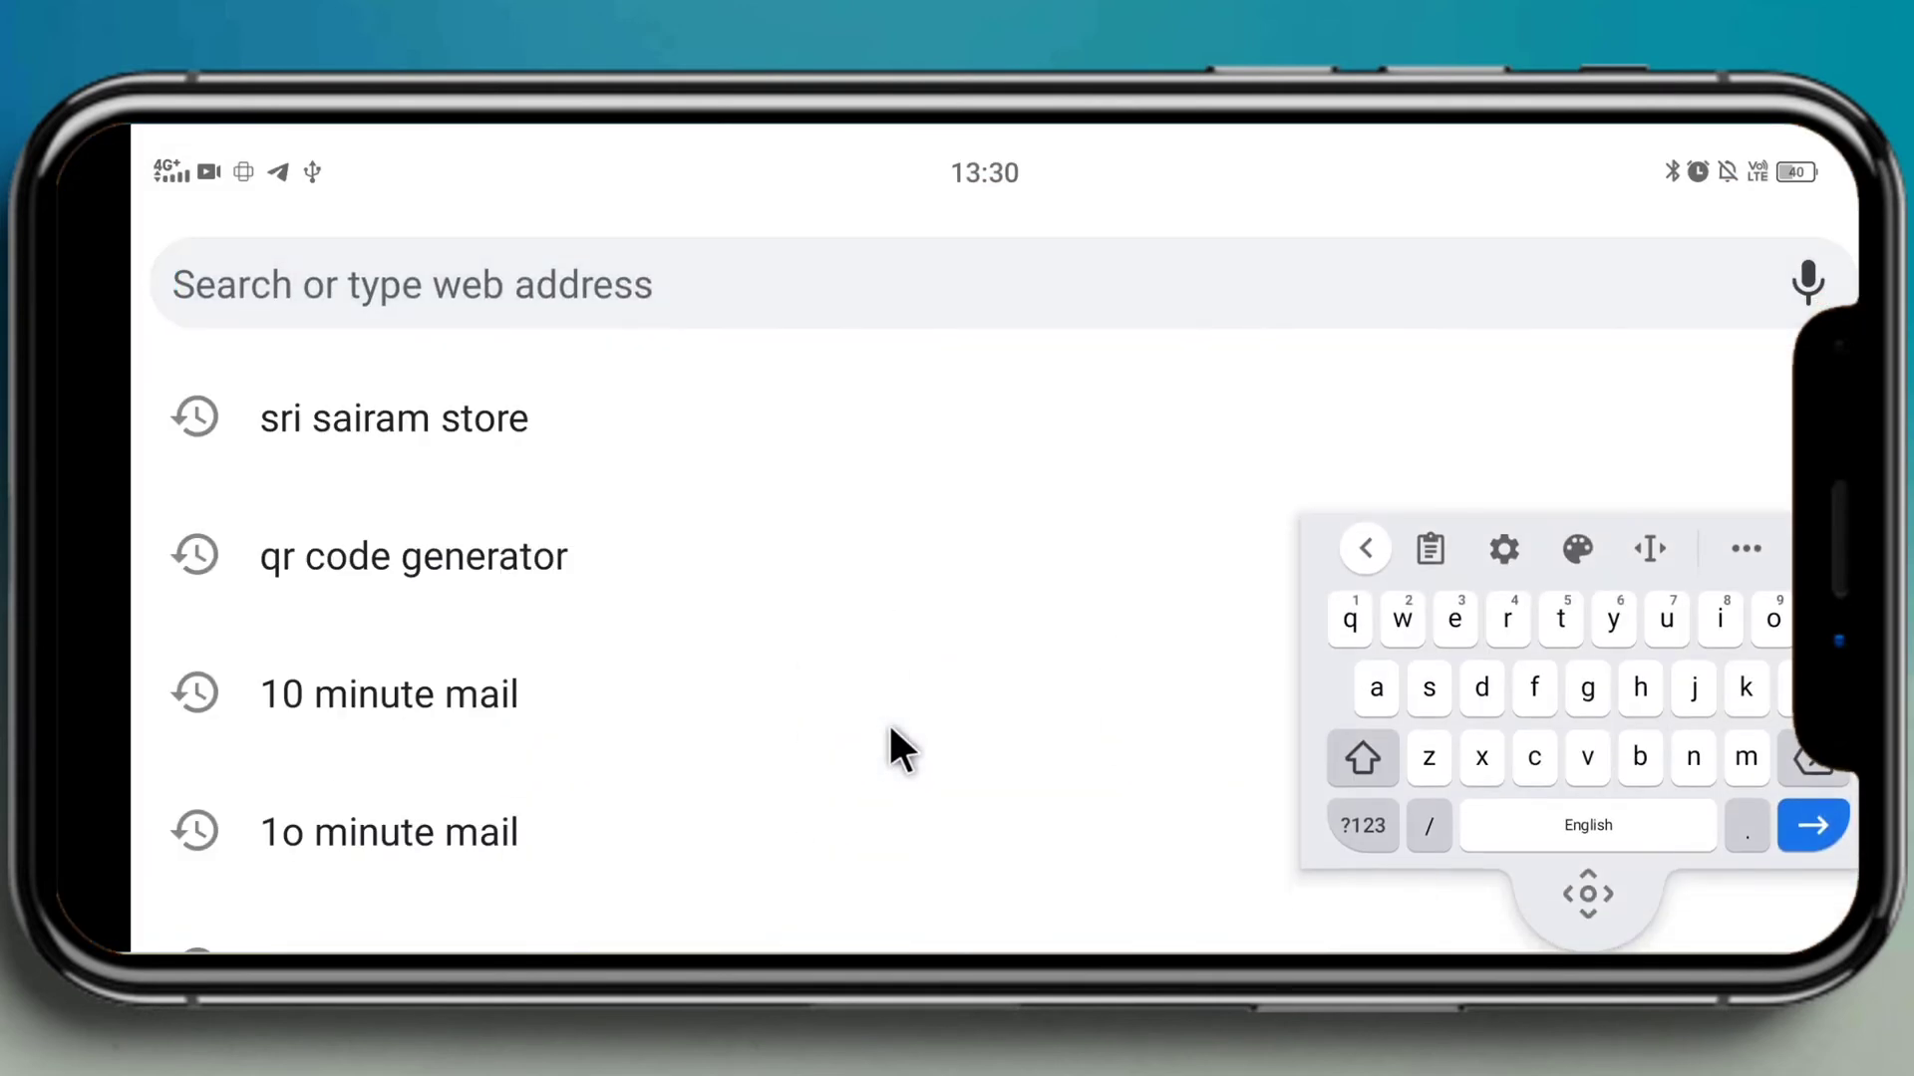
{"action": "type", "text": "qr "}
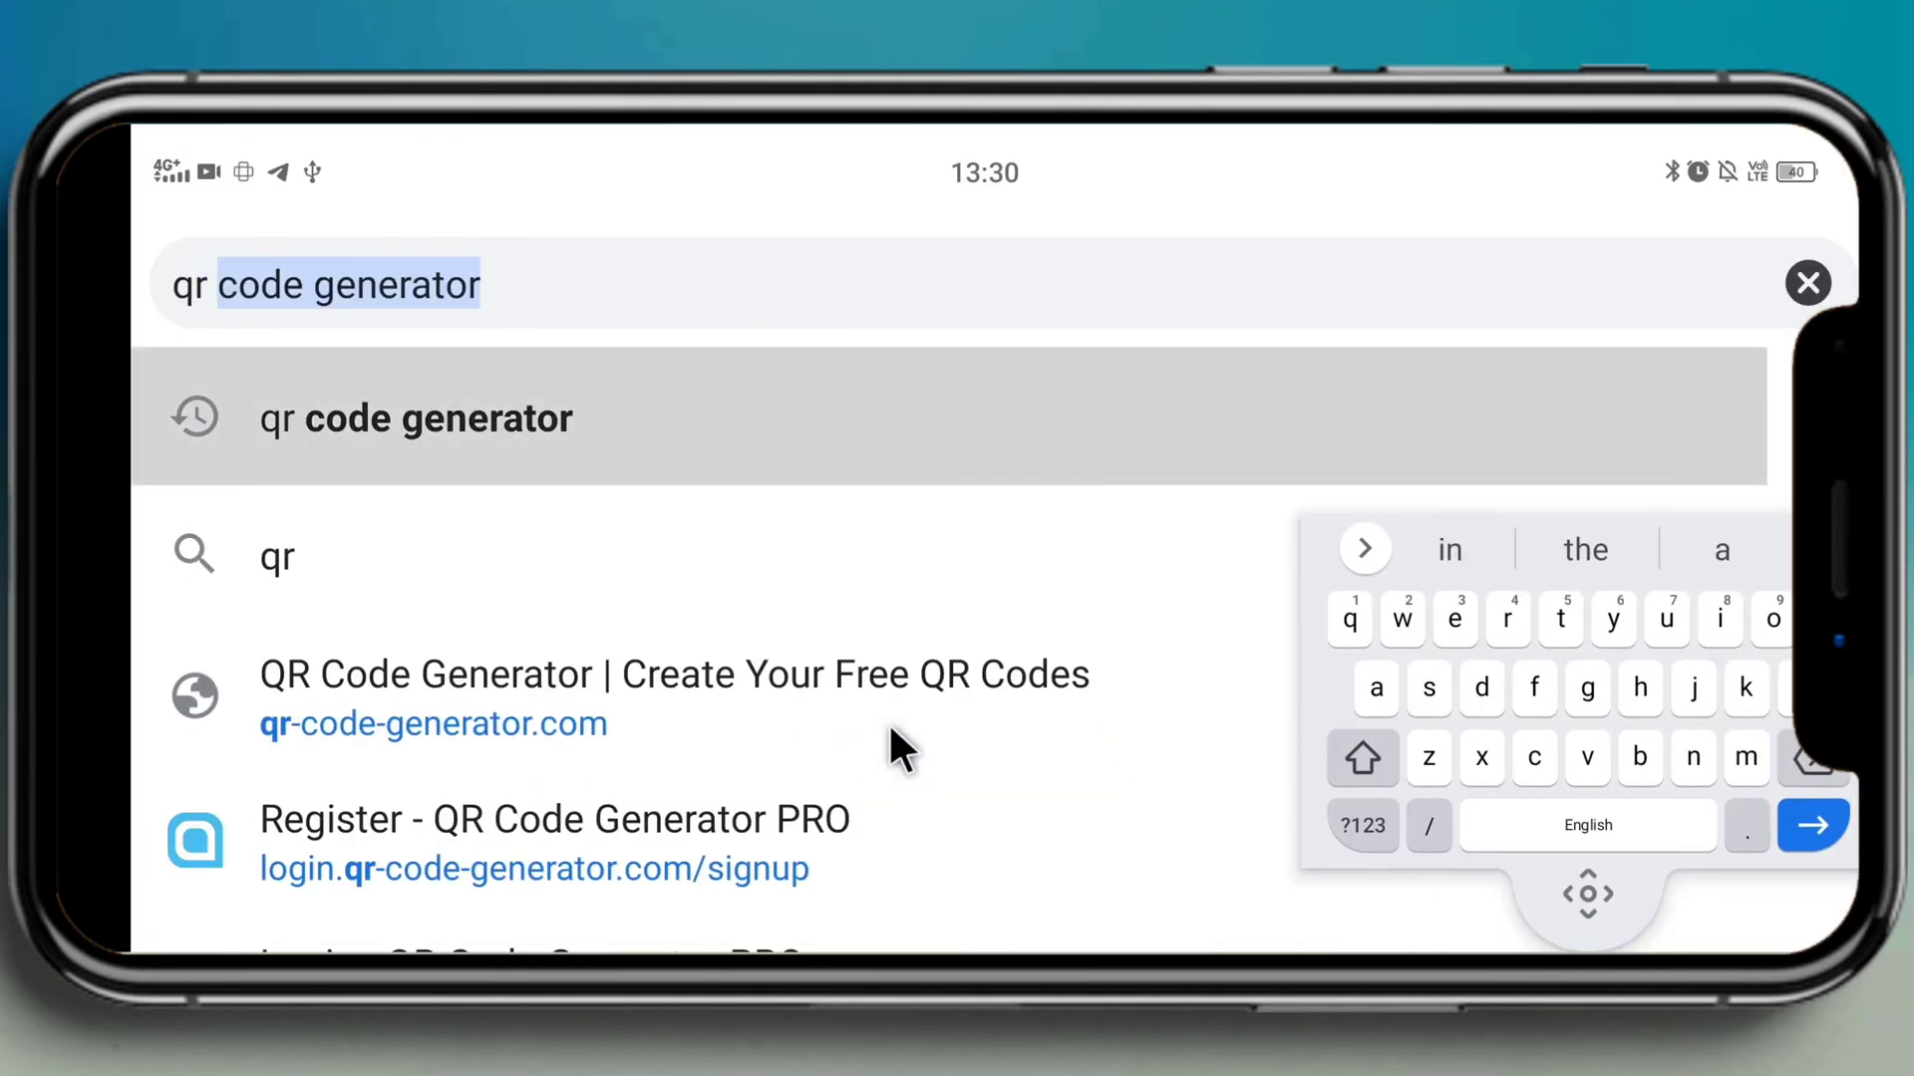
{"action": "type", "text": "code ene"}
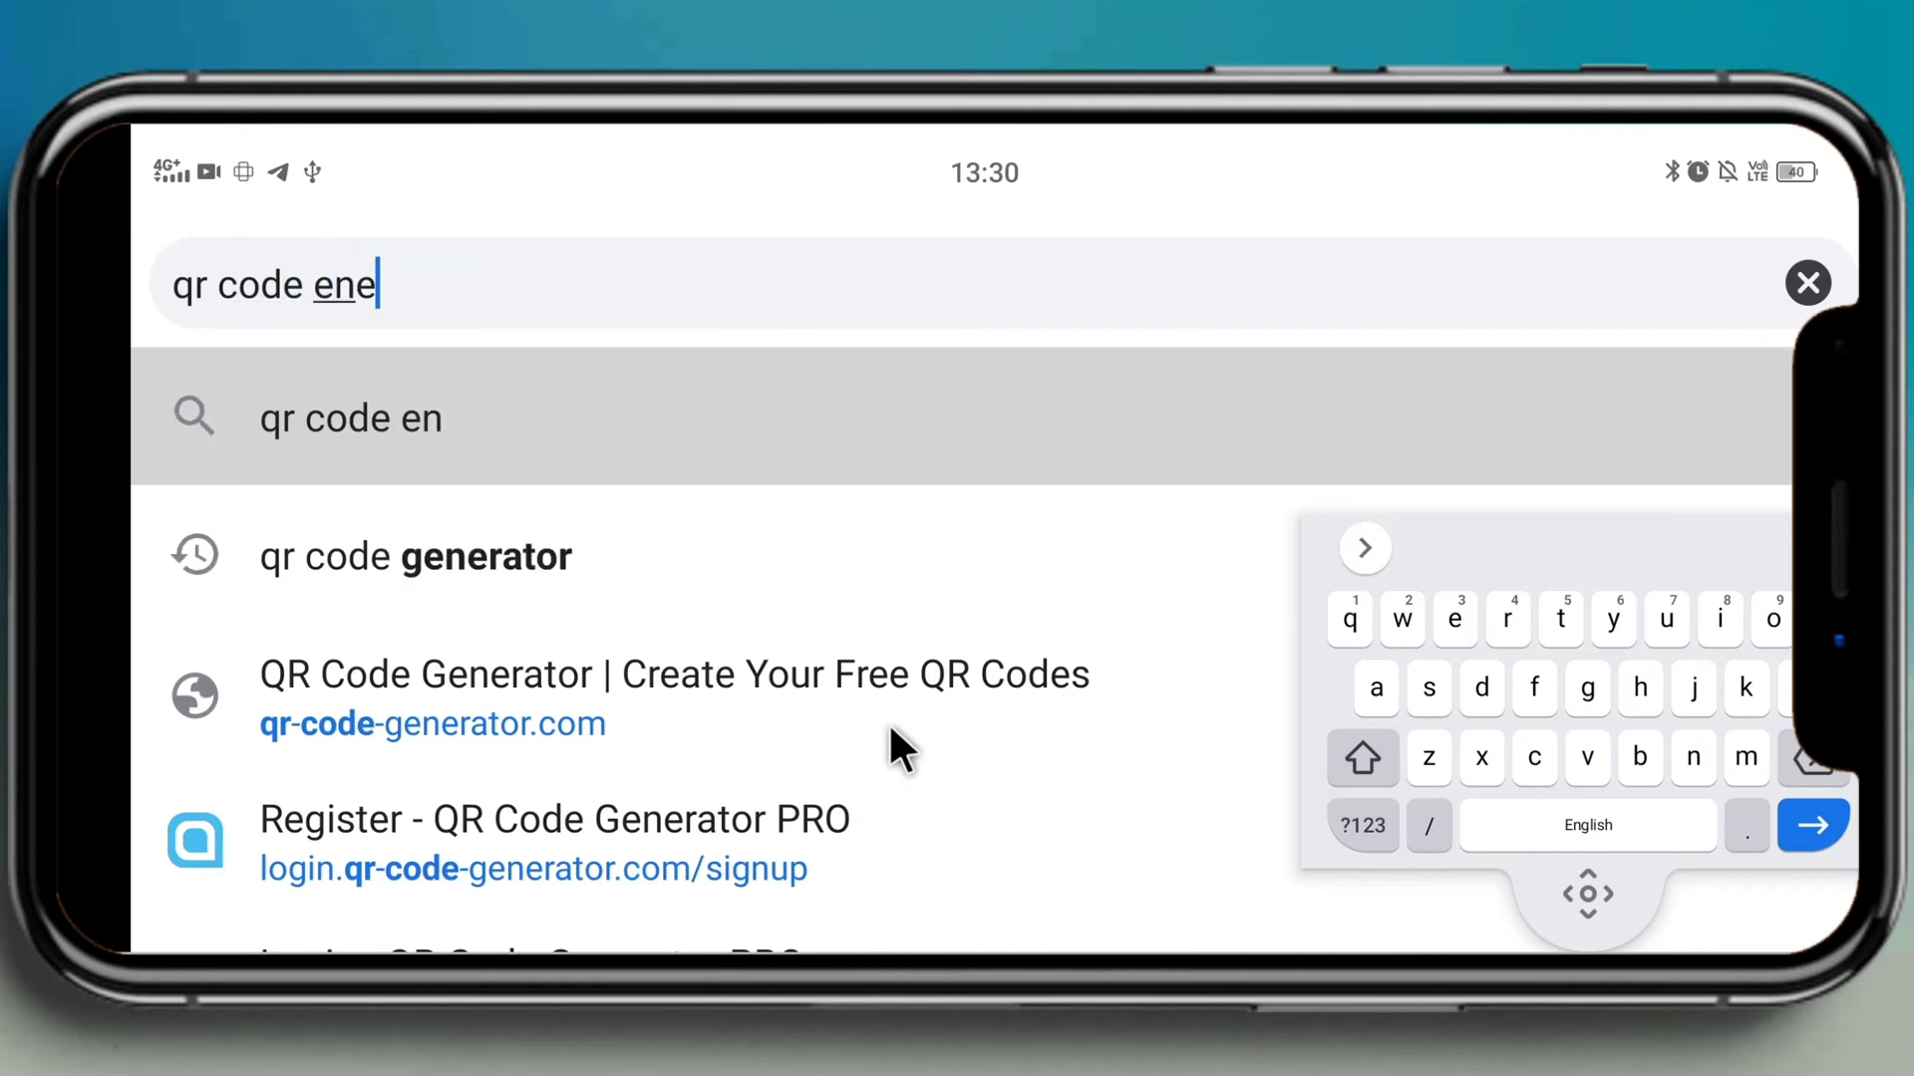
{"action": "type", "text": "rator"}
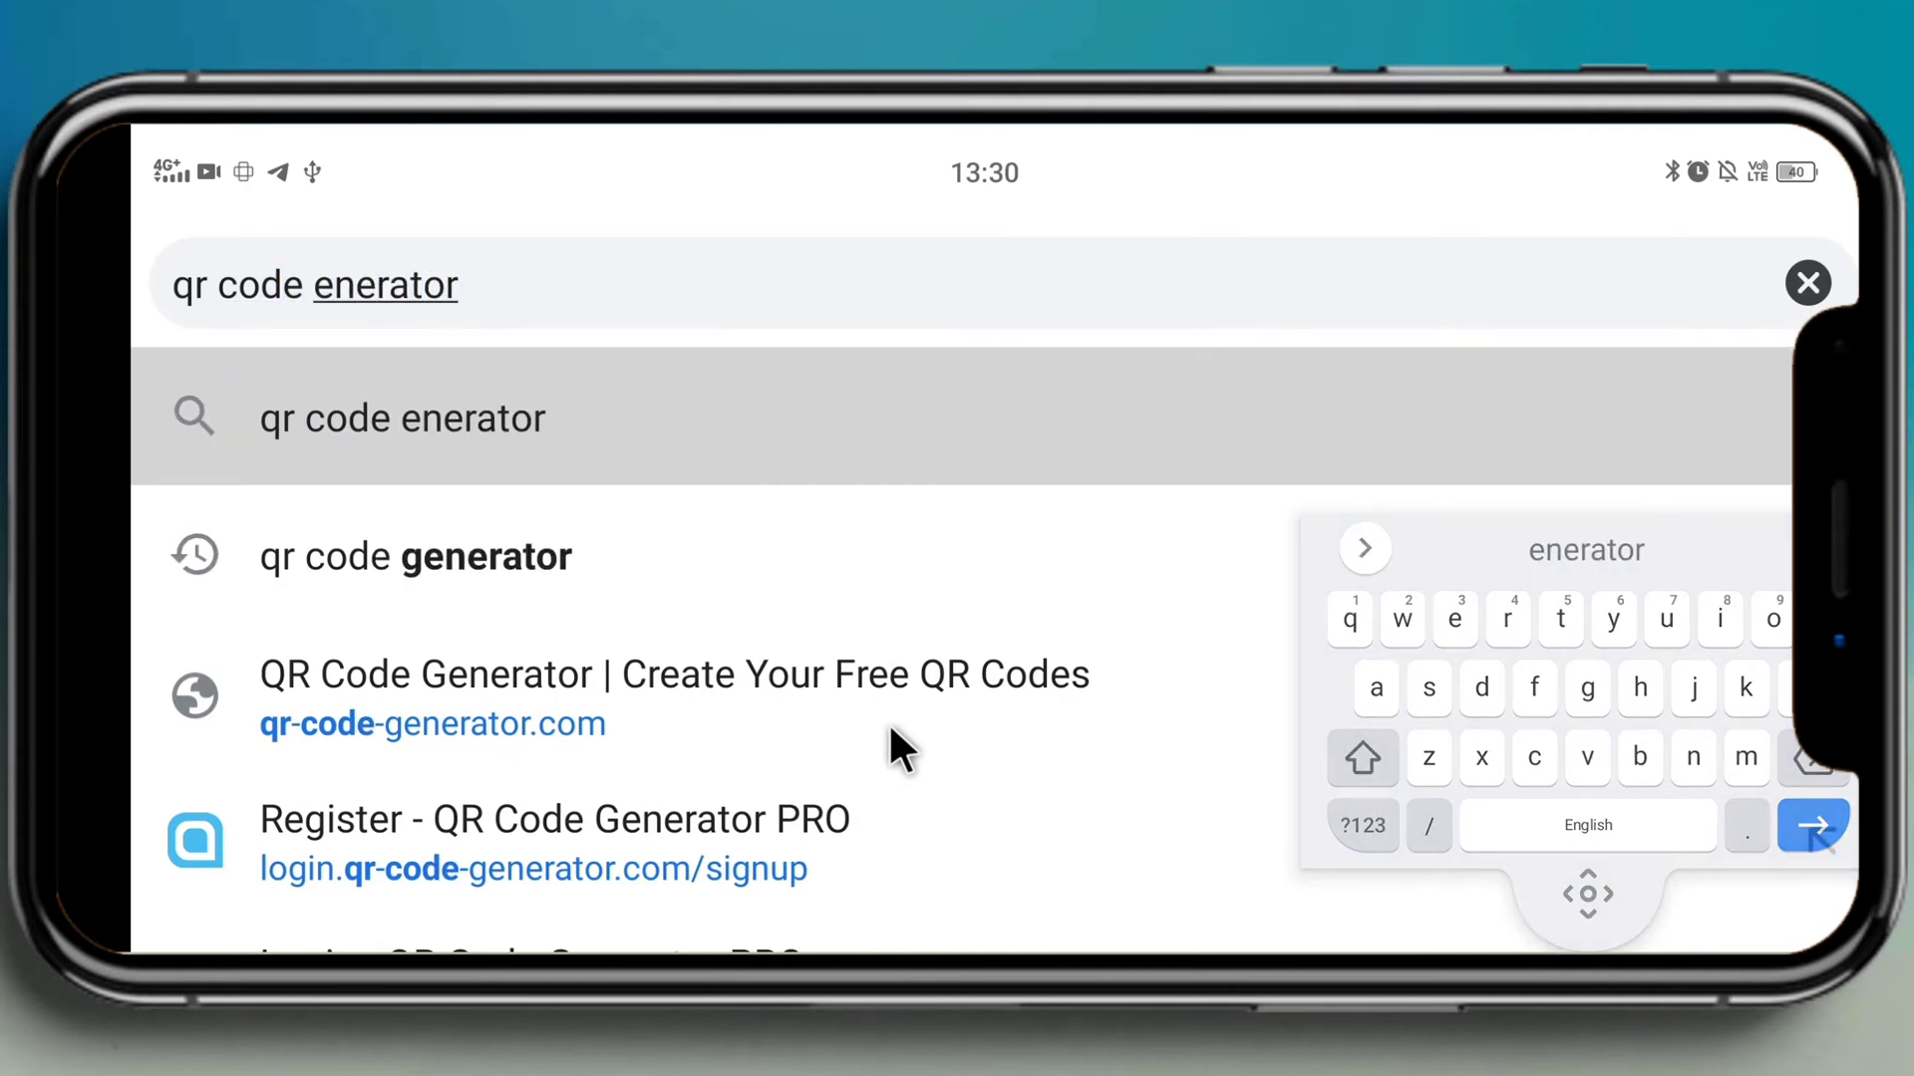
{"action": "key", "text": "BackSpace"}
{"action": "key", "text": "BackSpace"}
{"action": "key", "text": "BackSpace"}
{"action": "key", "text": "BackSpace"}
{"action": "key", "text": "BackSpace"}
{"action": "key", "text": "BackSpace"}
{"action": "key", "text": "BackSpace"}
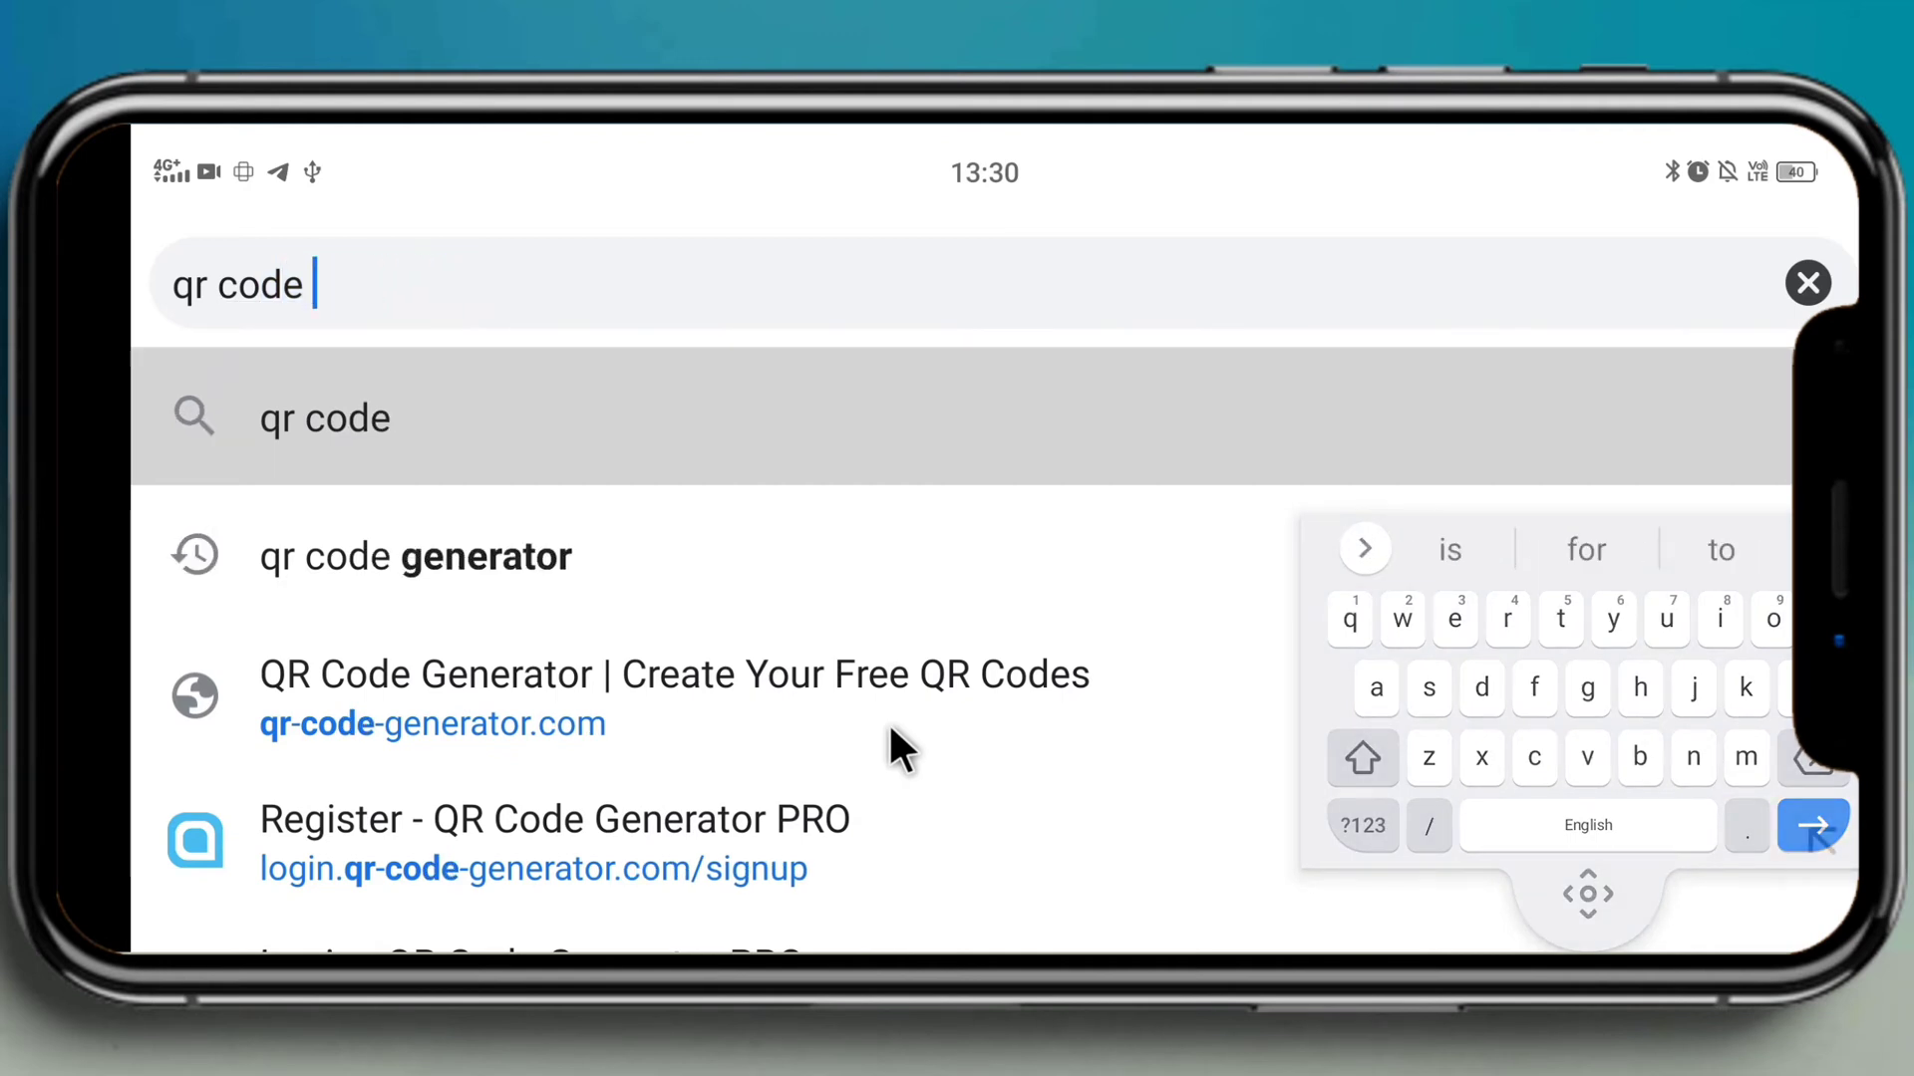
{"action": "type", "text": "generator"}
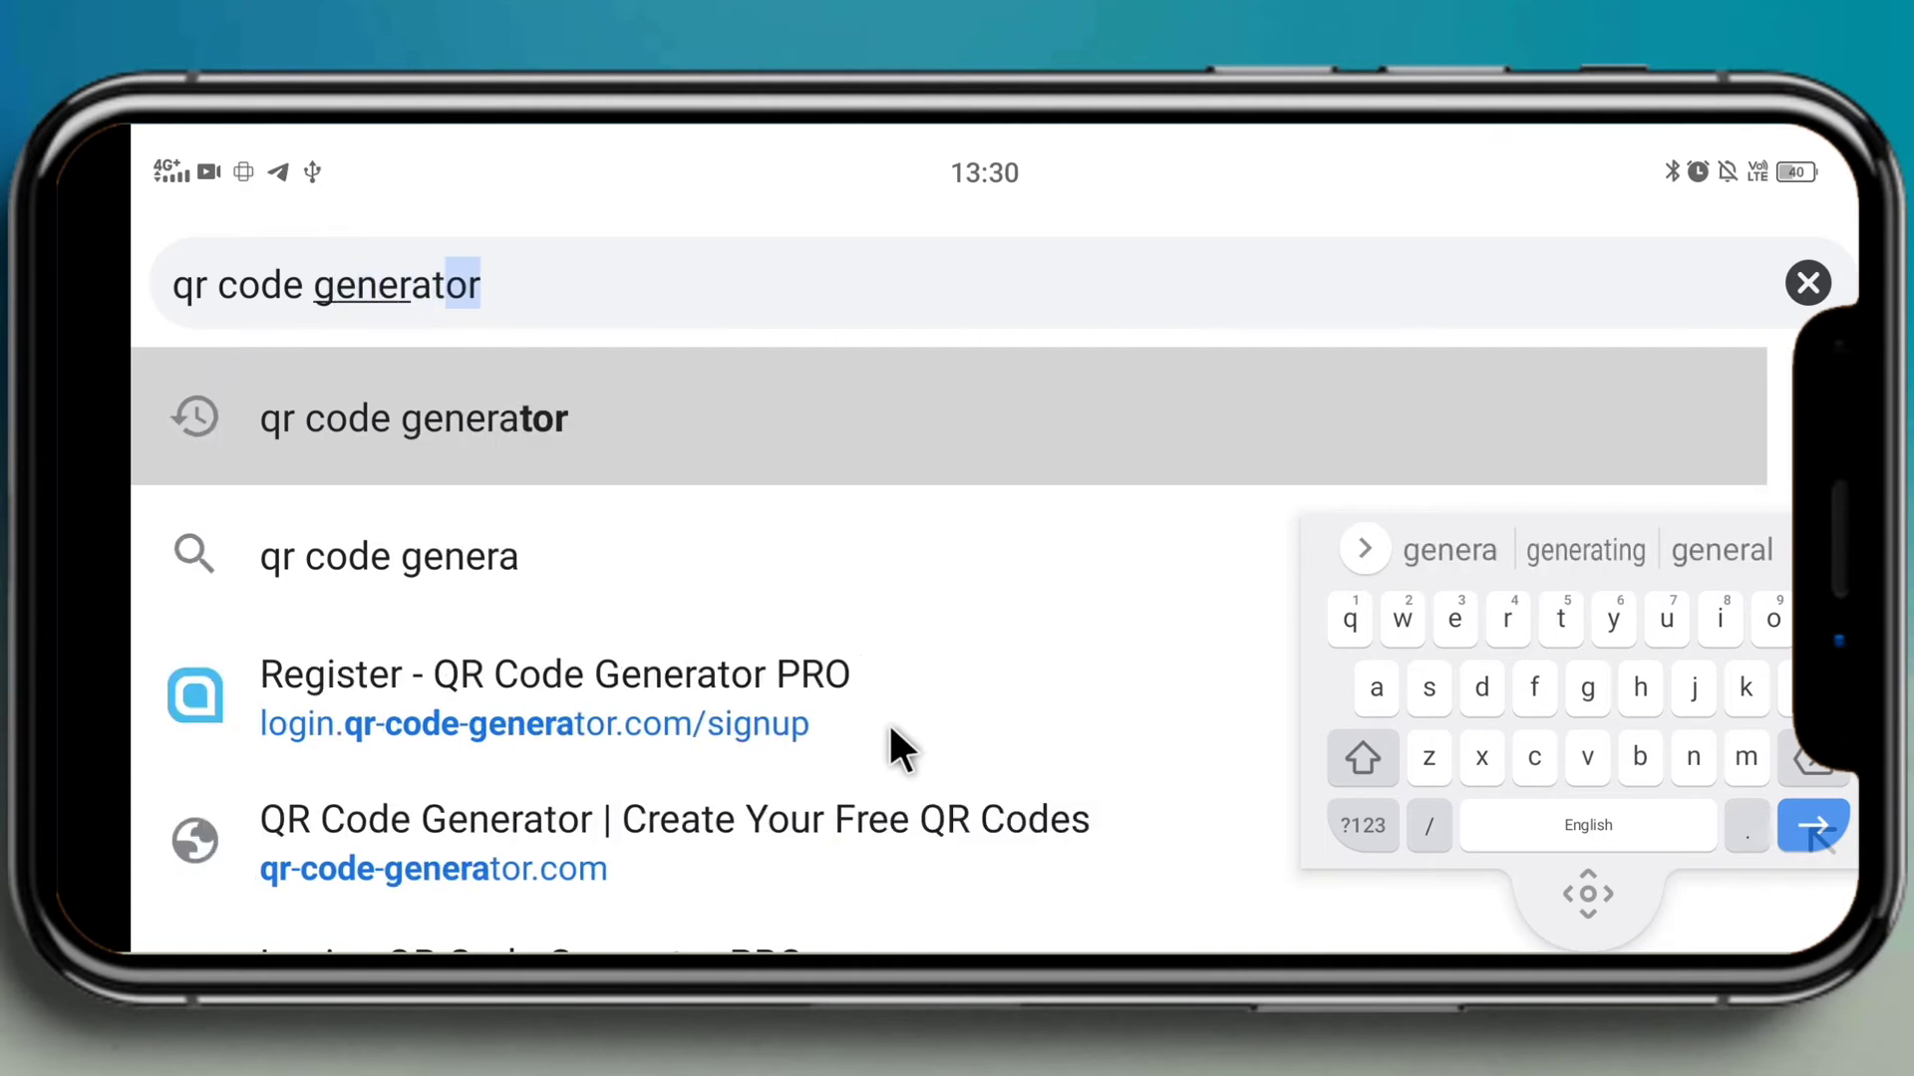
{"action": "key", "text": "Return"}
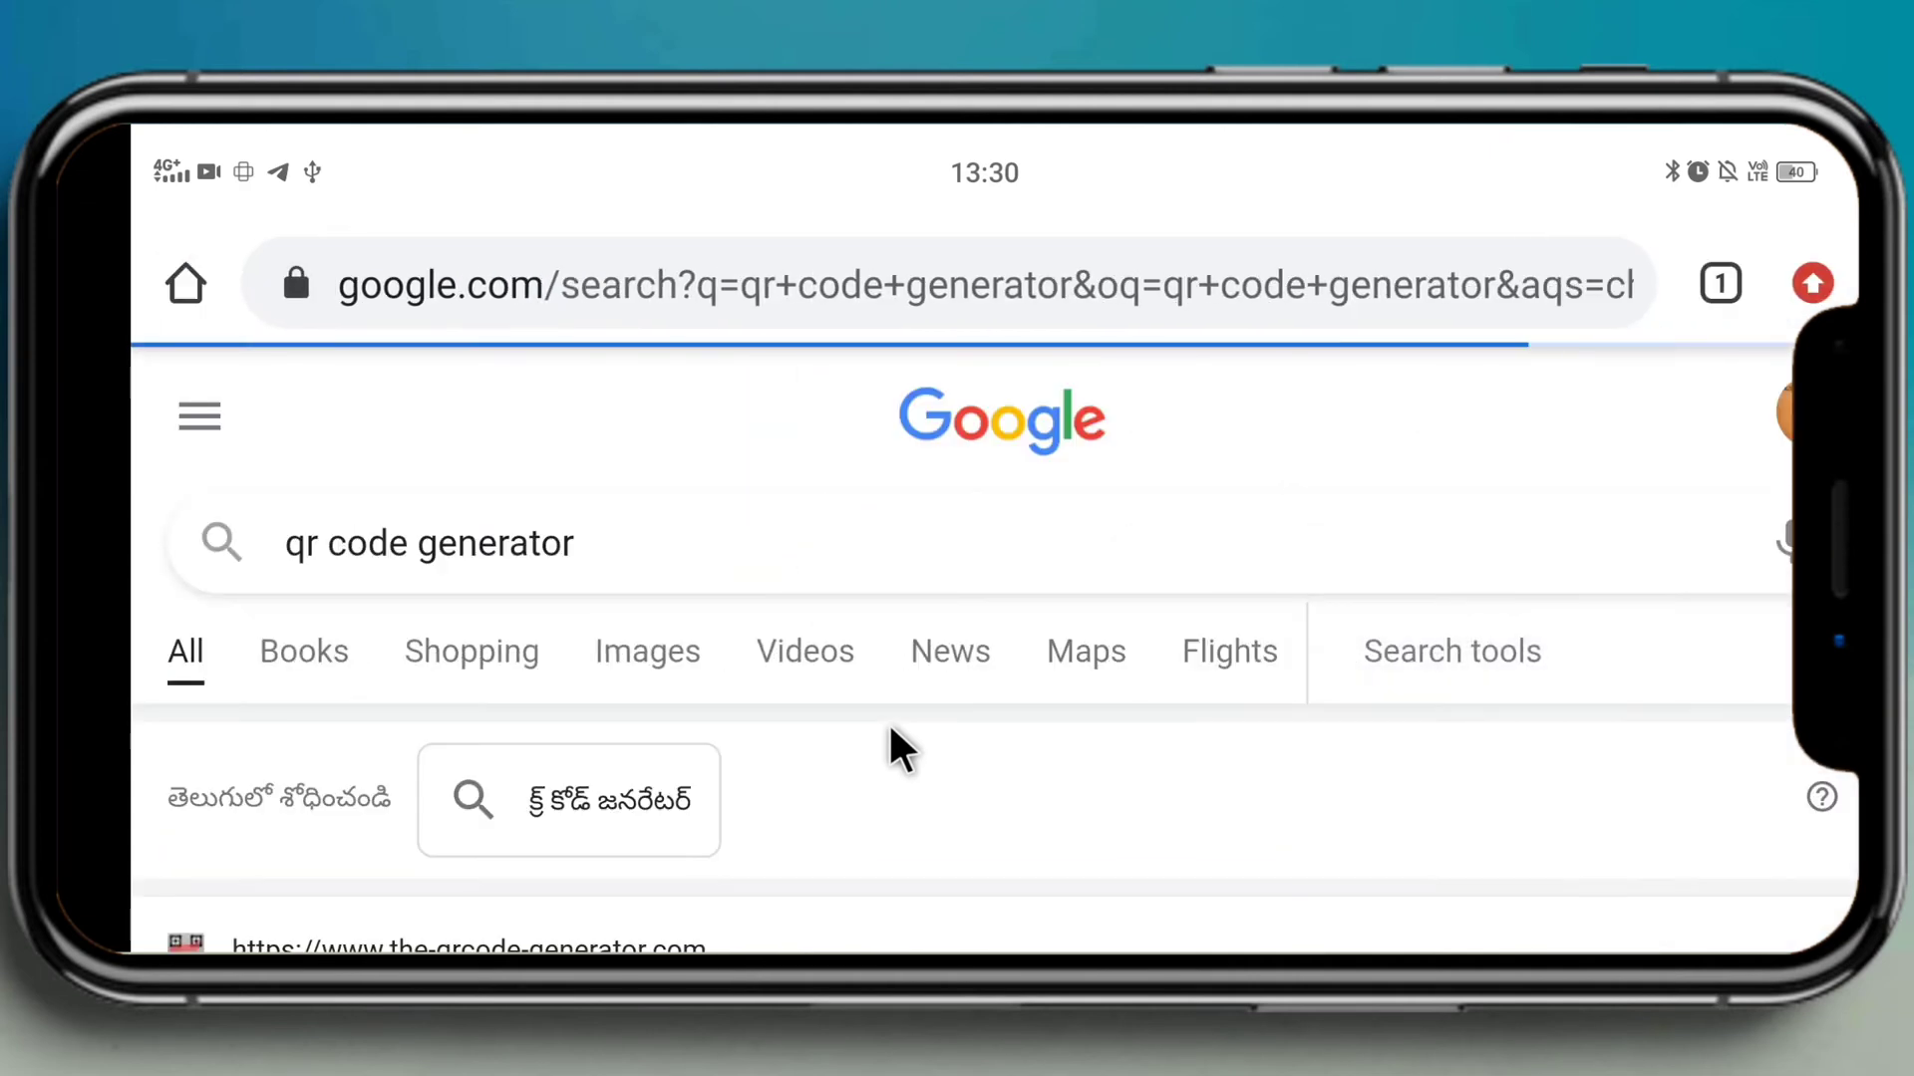
Step: Open the qr-code-generator.com result to reach its QR type choices
{"action": "scroll", "coordinate": [893, 701], "scroll_direction": "down", "scroll_amount": 10}
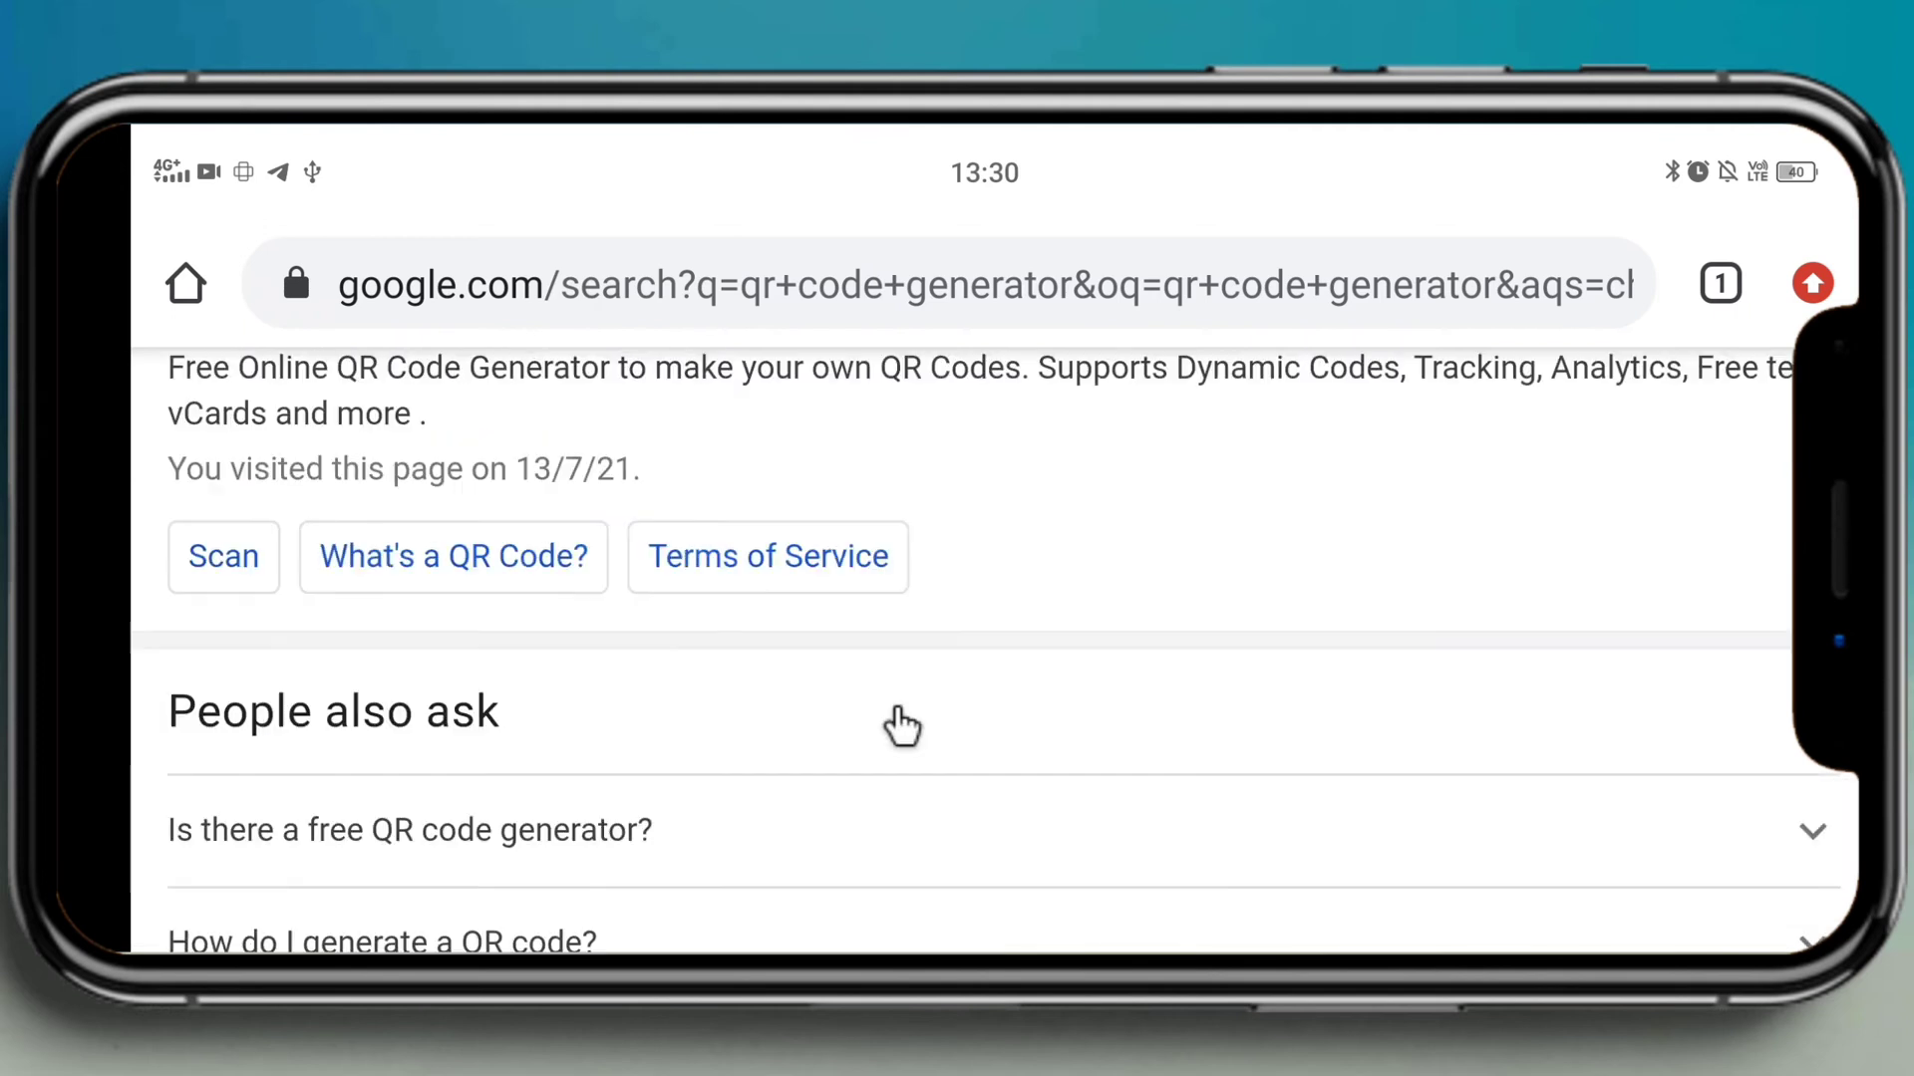
{"action": "scroll", "coordinate": [902, 726], "scroll_direction": "down", "scroll_amount": 5}
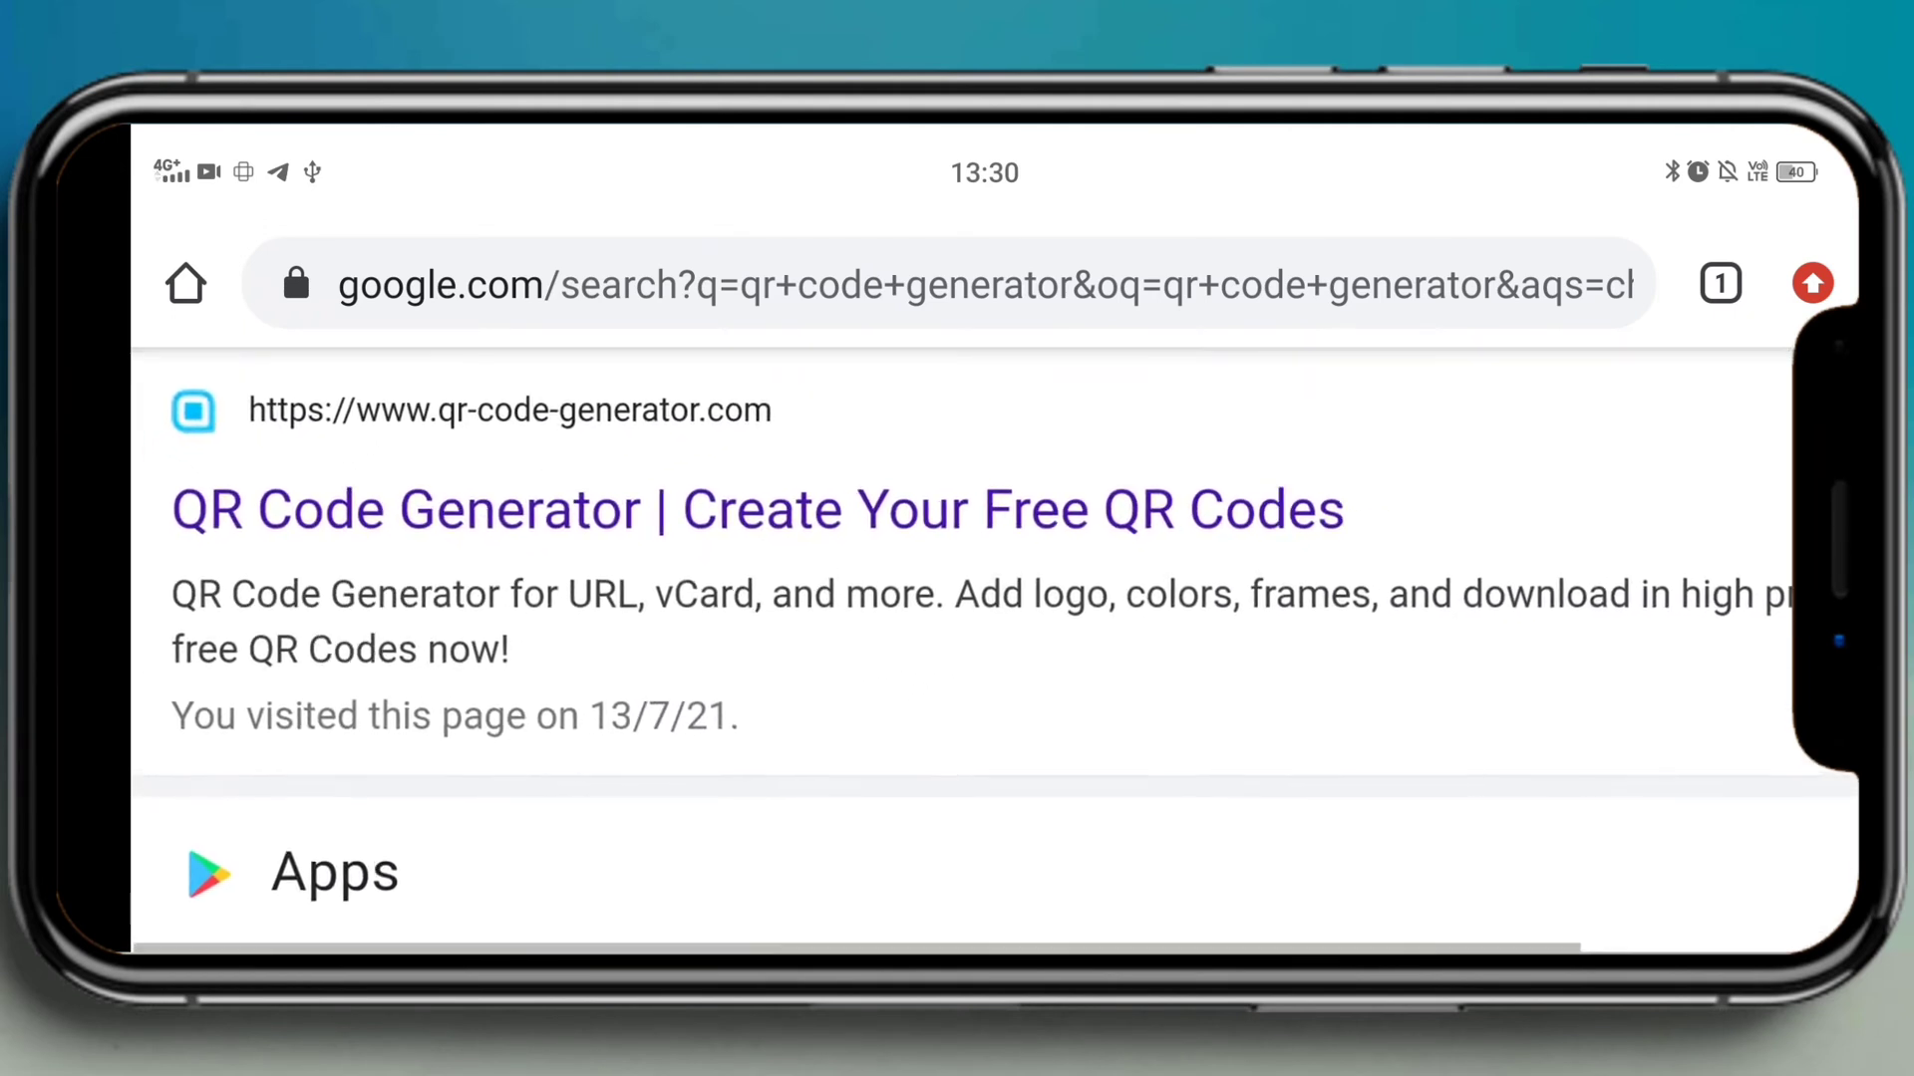
{"action": "scroll", "coordinate": [748, 547], "scroll_direction": "up", "scroll_amount": 3}
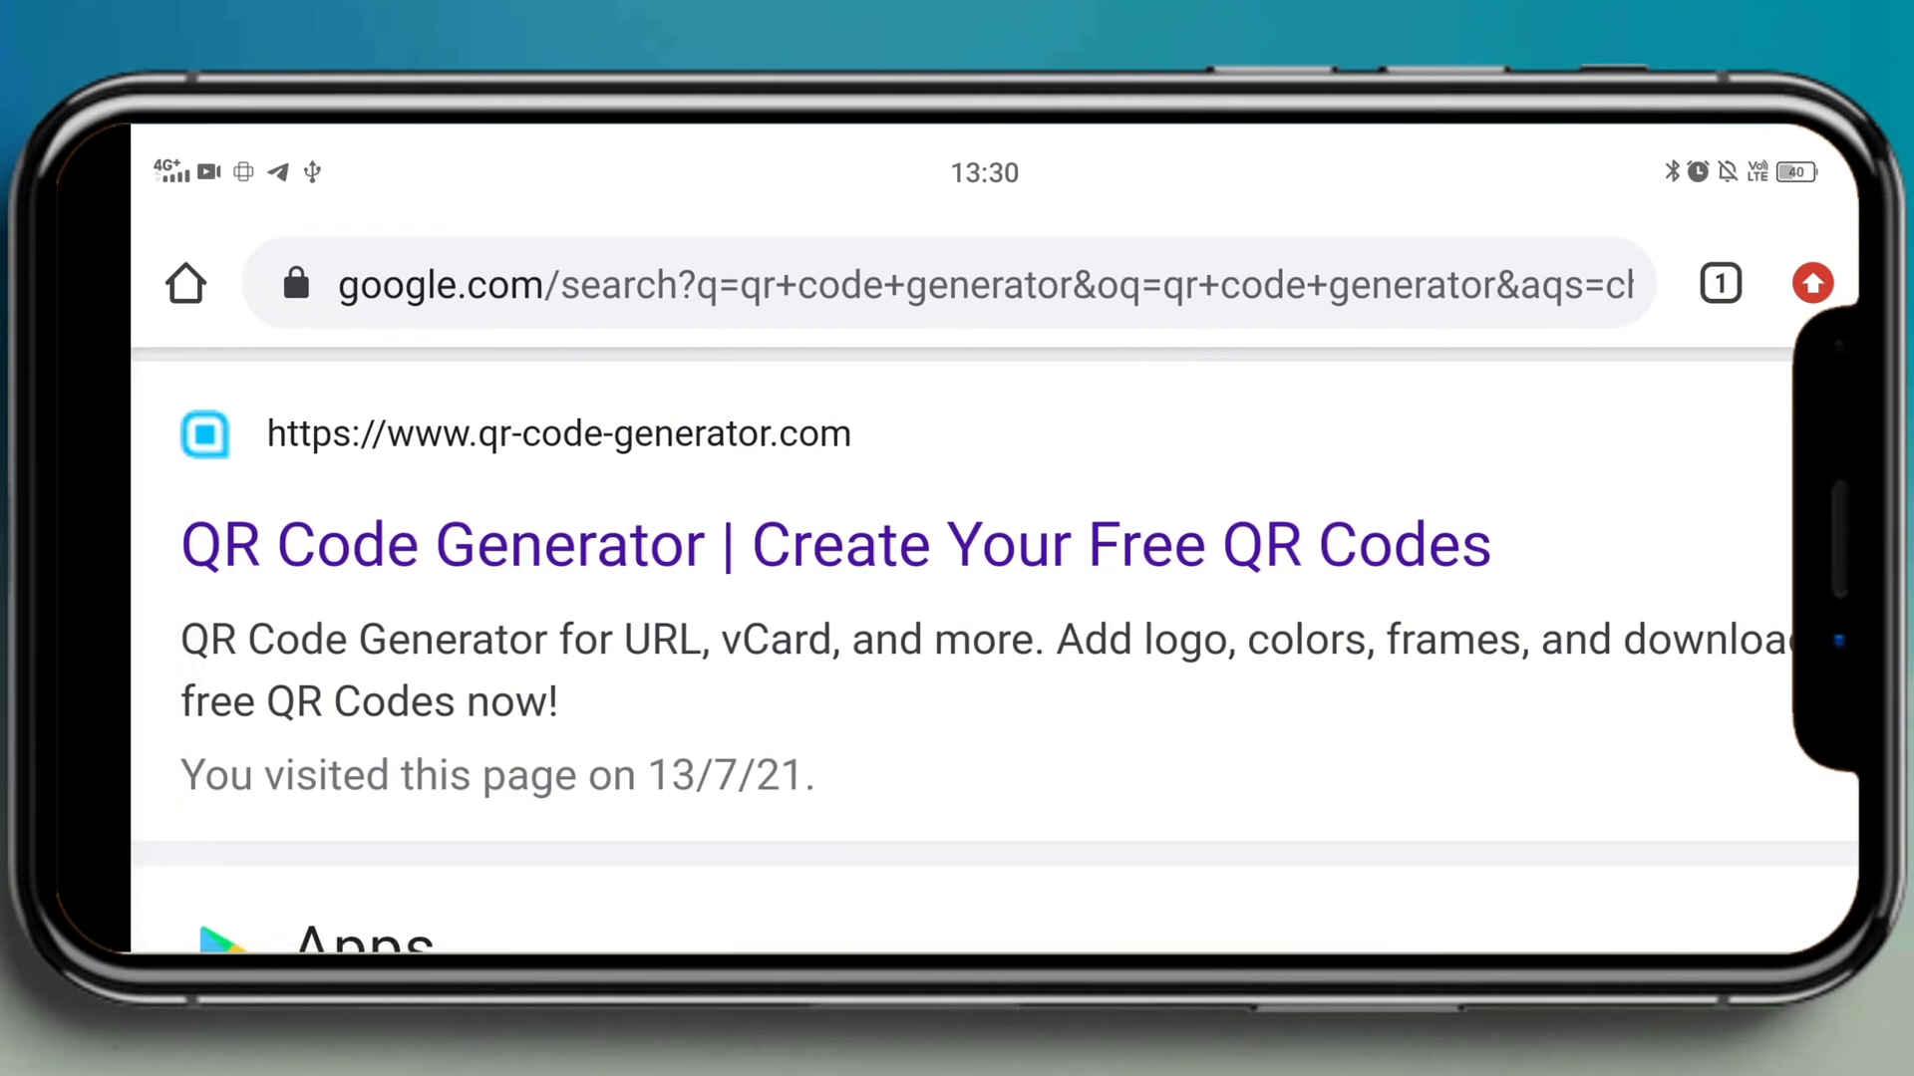
{"action": "left_click", "coordinate": [875, 538]}
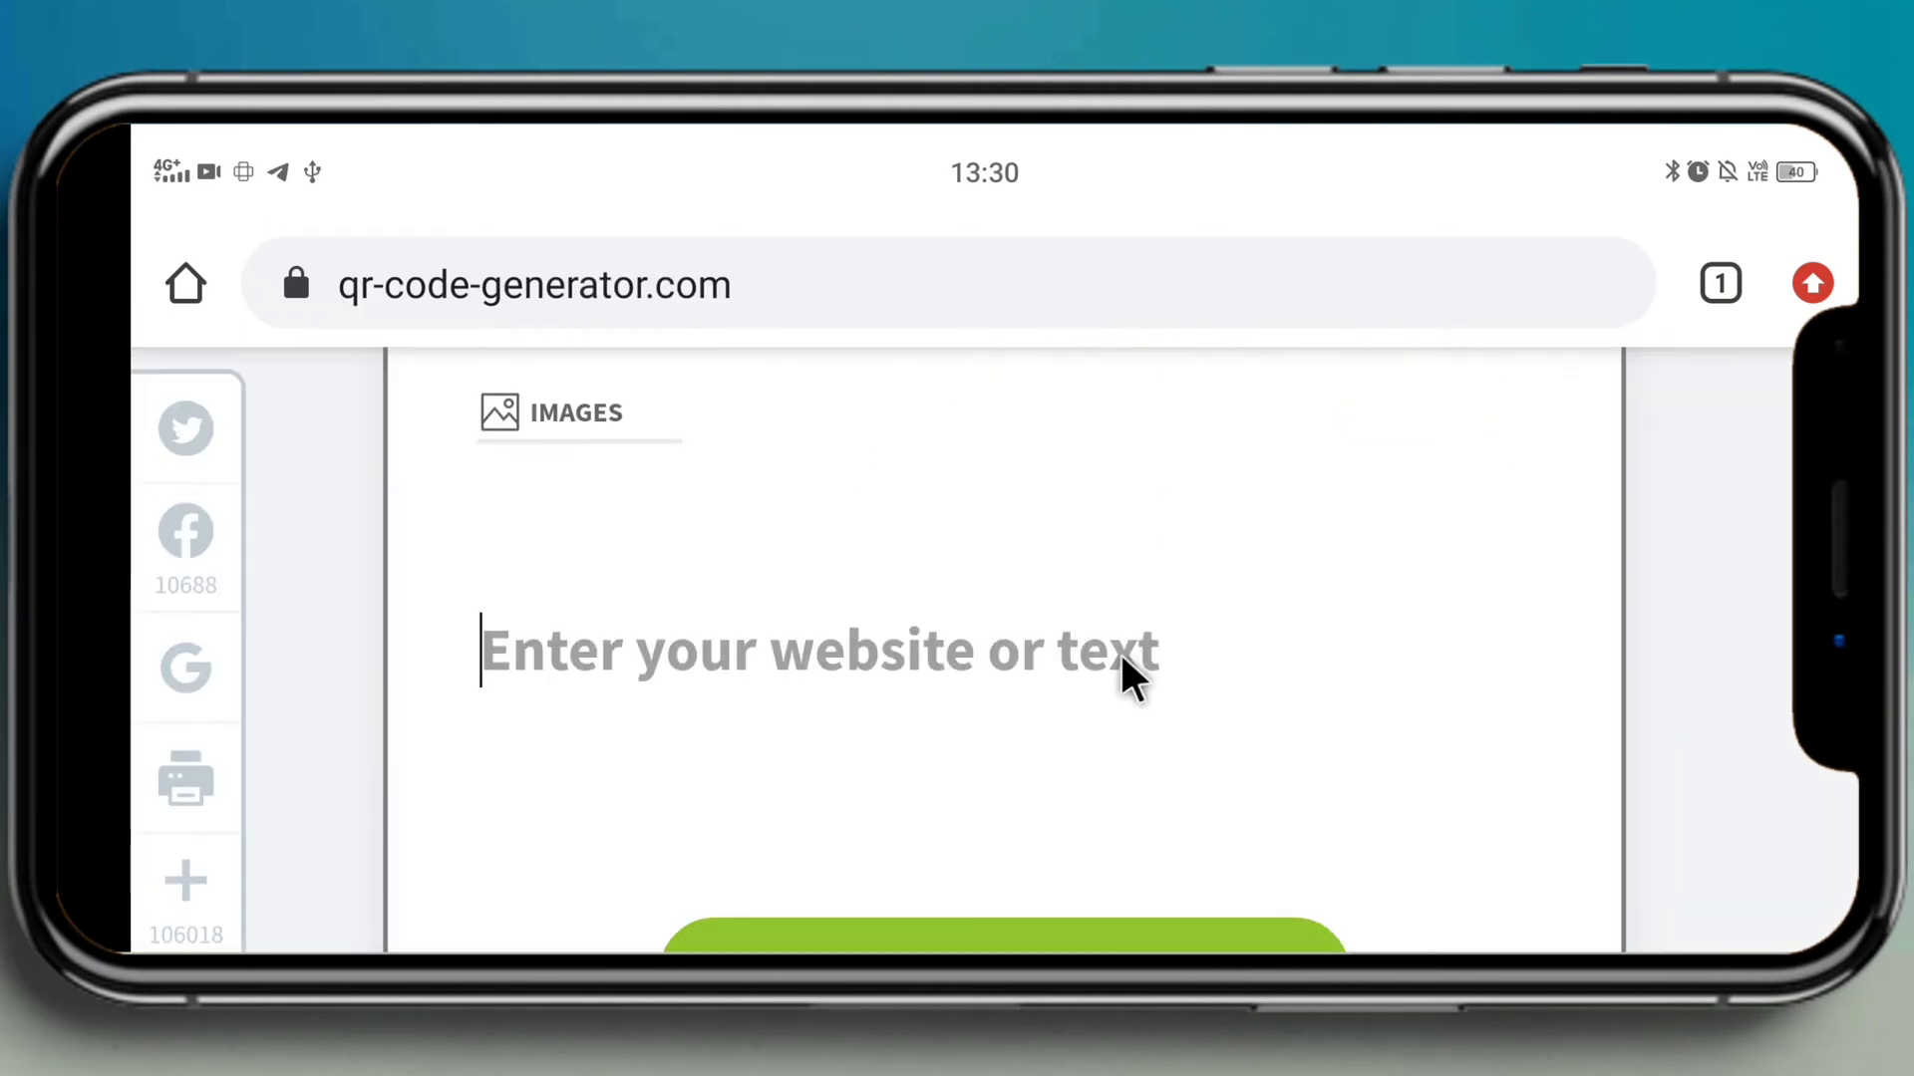
{"action": "scroll", "coordinate": [1121, 688], "scroll_direction": "up", "scroll_amount": 5}
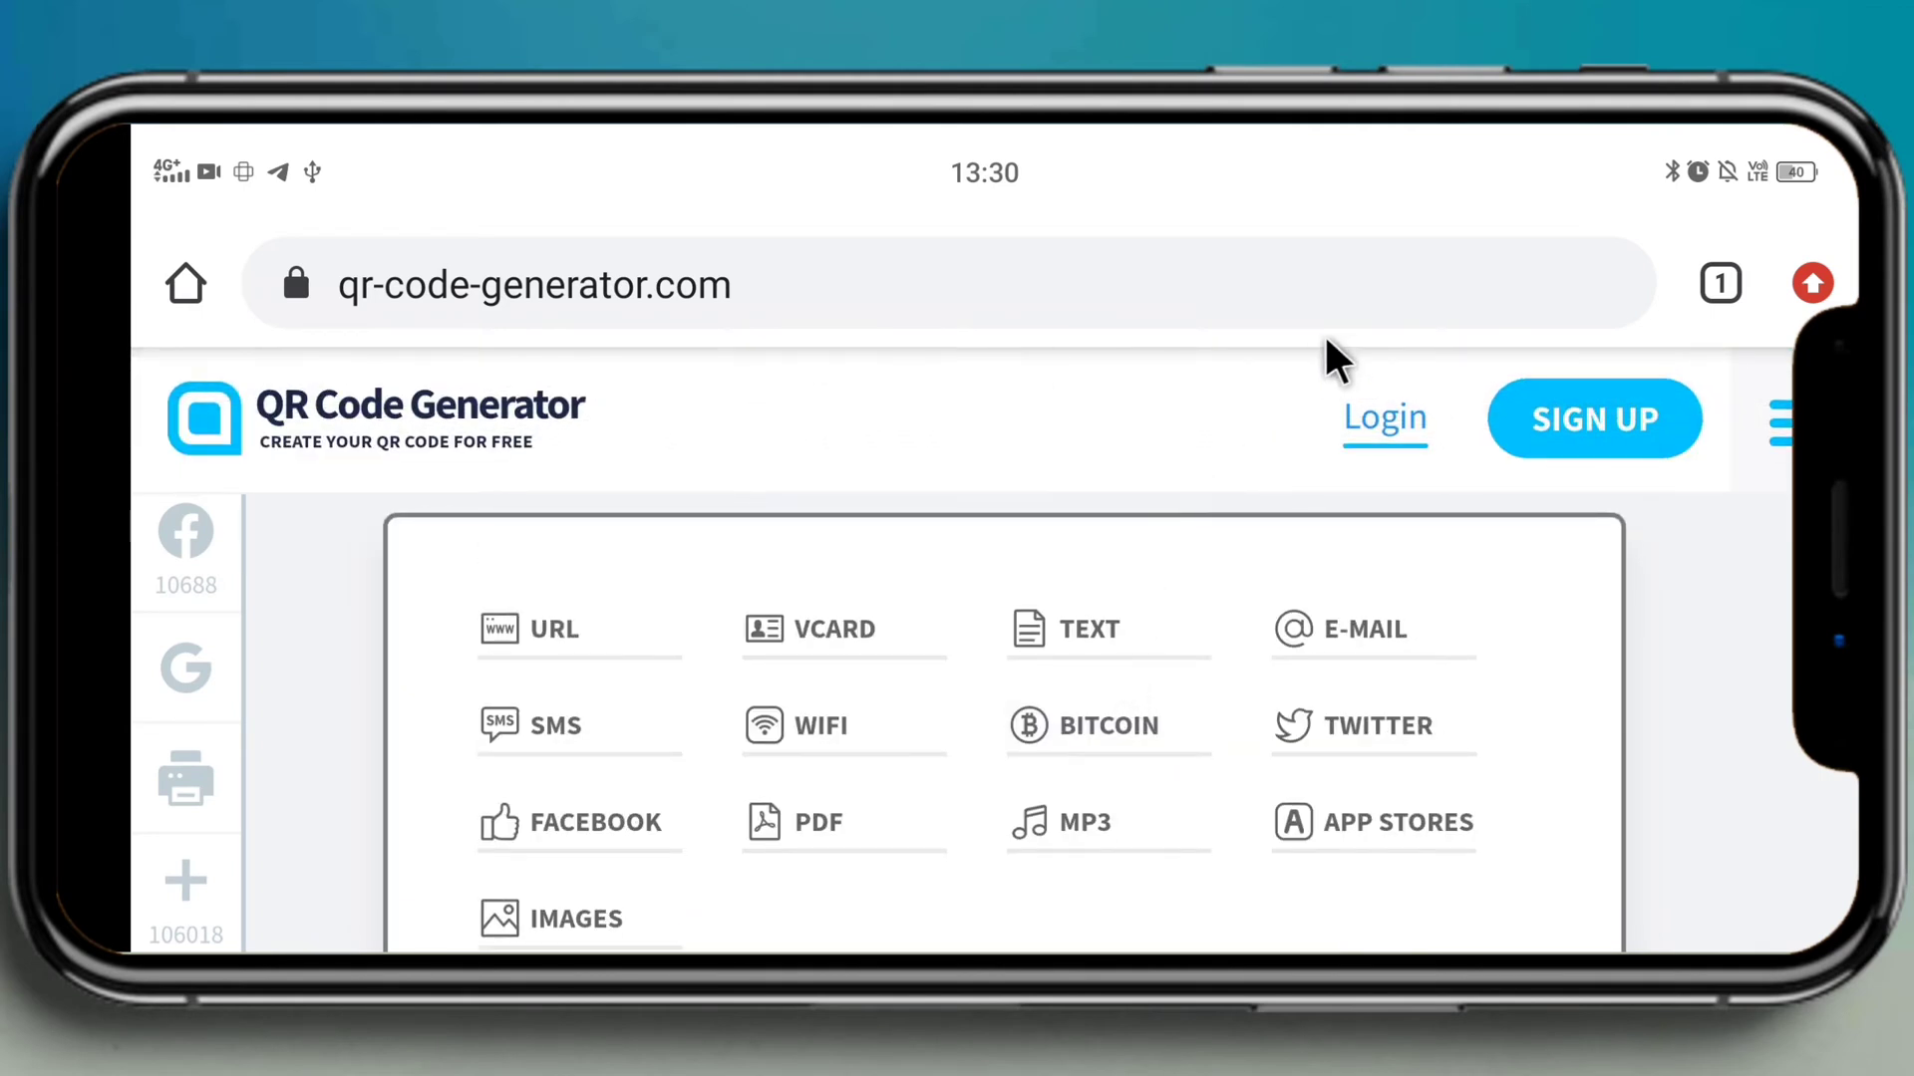
Step: Open the sign-up form and choose Photographer & Videographer as the industry
{"action": "left_click", "coordinate": [1608, 439]}
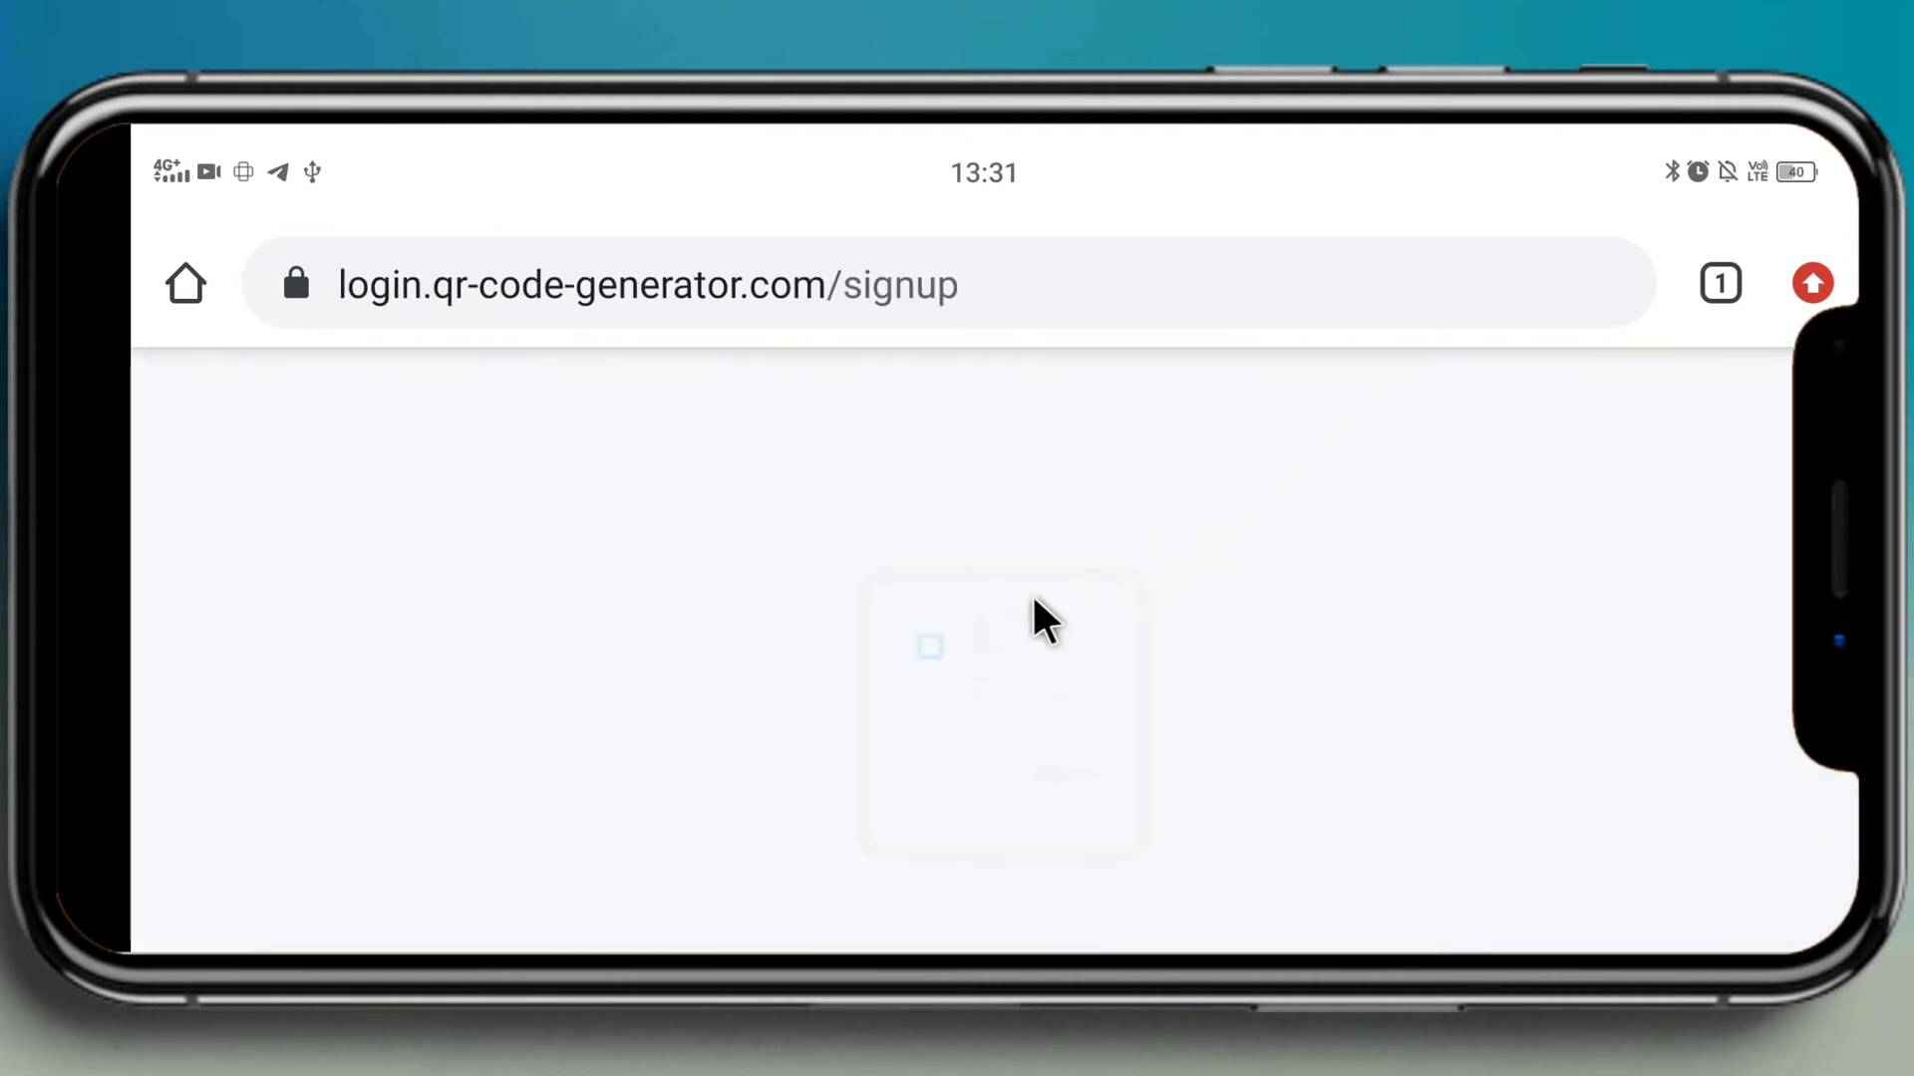
{"action": "scroll", "coordinate": [822, 528], "scroll_direction": "down", "scroll_amount": 5}
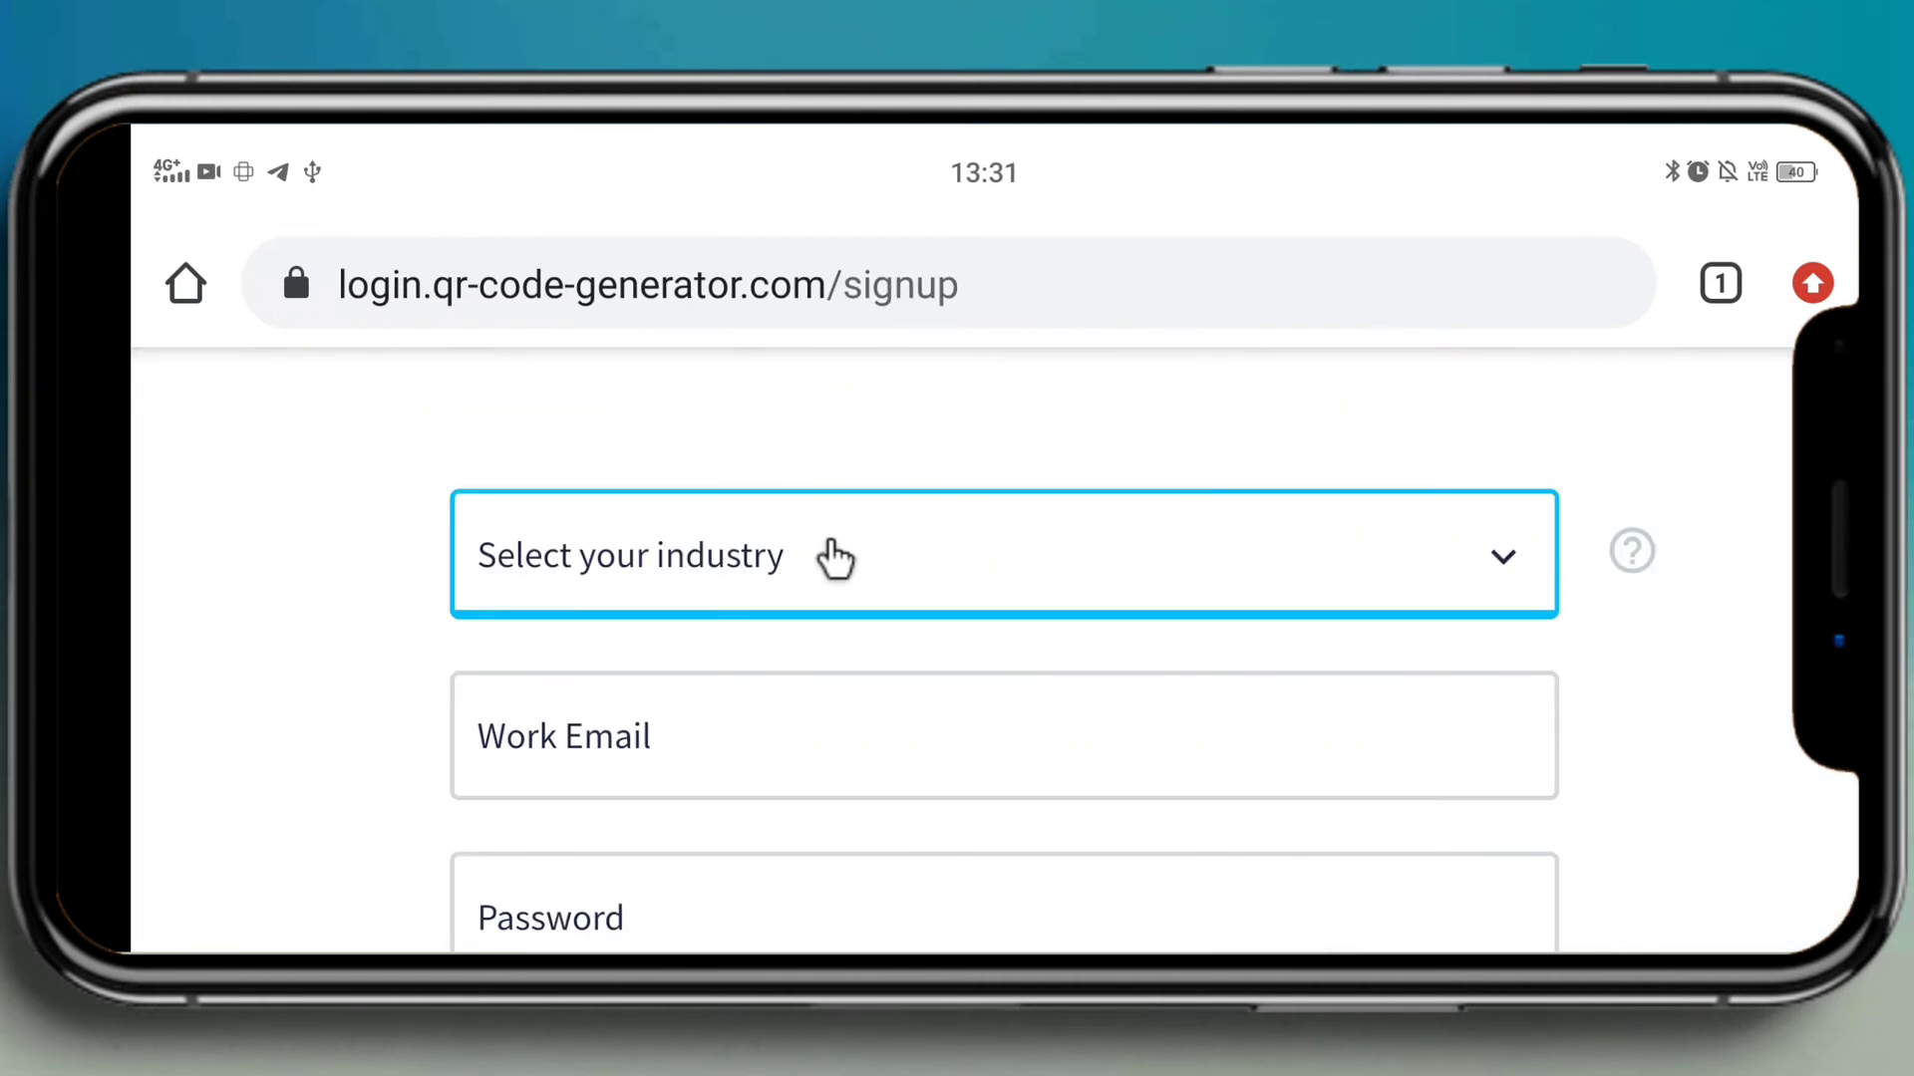
{"action": "left_click", "coordinate": [841, 553]}
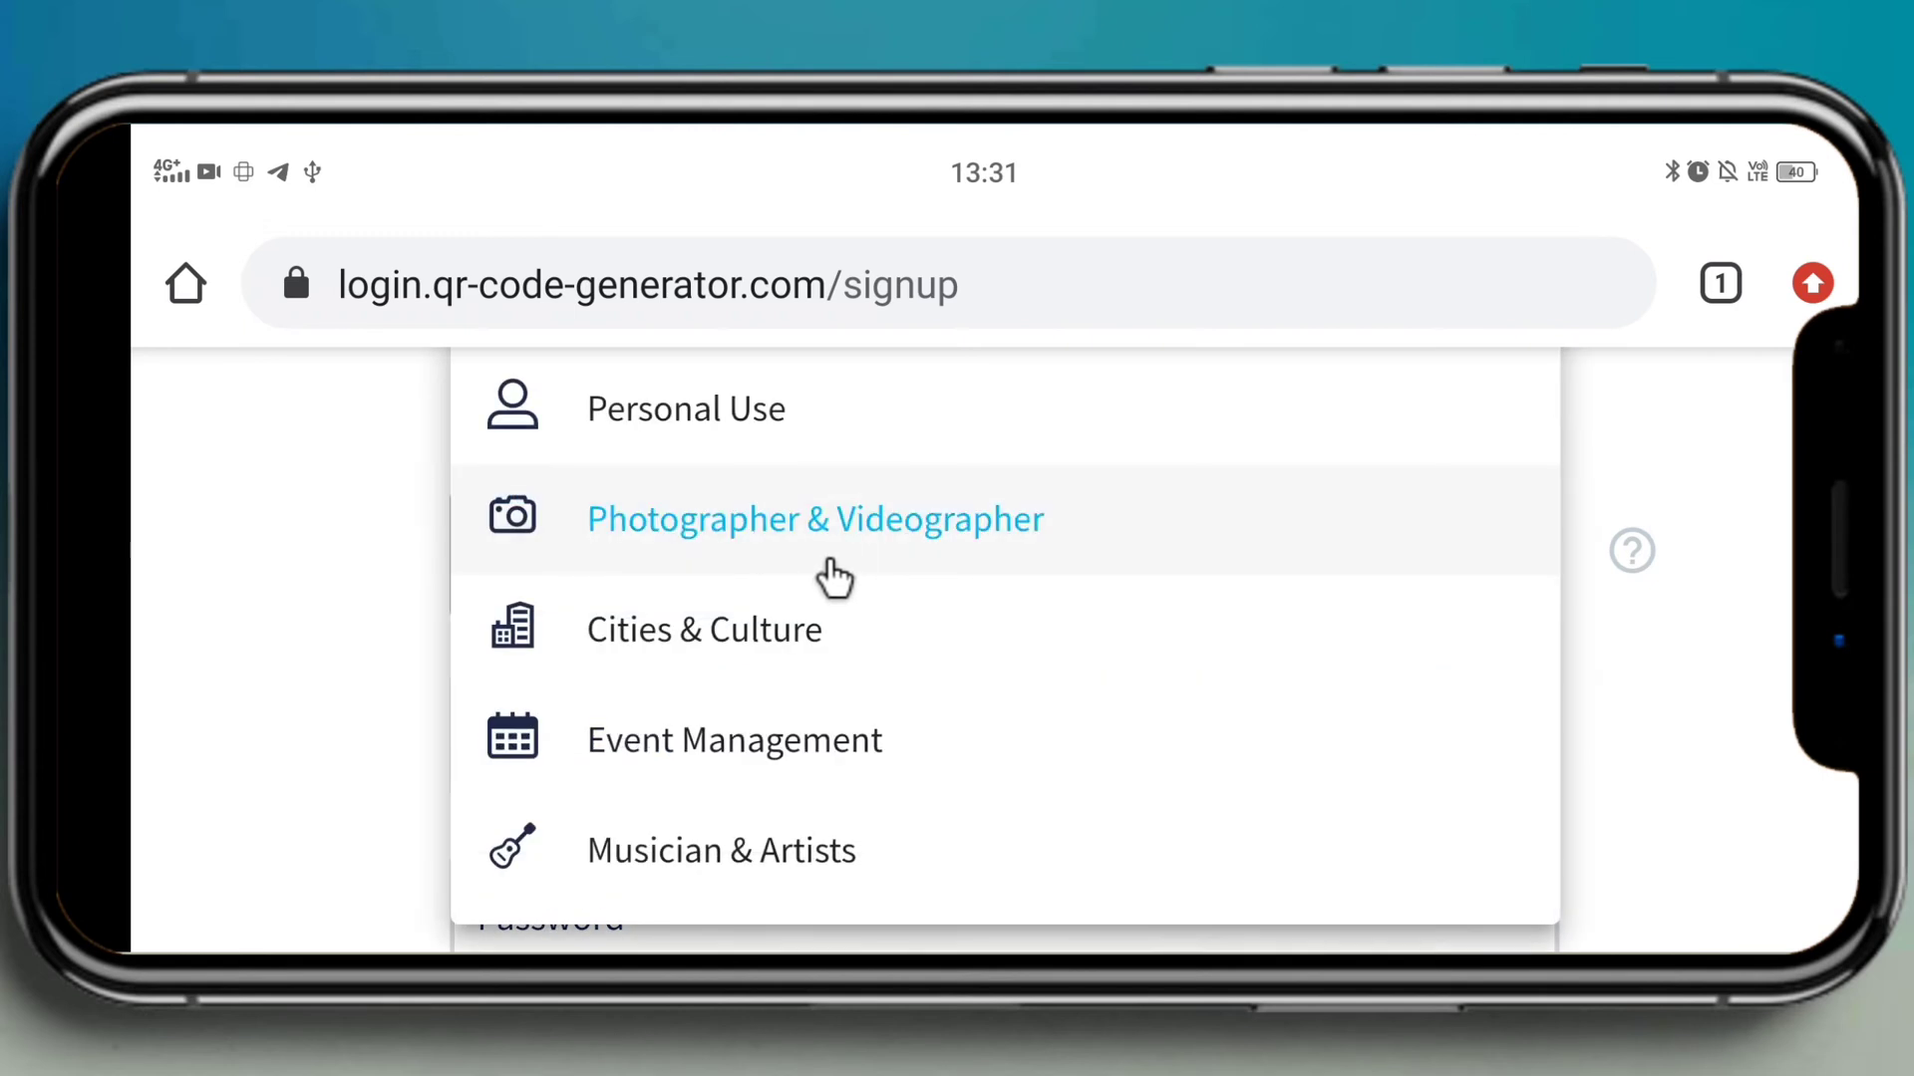
{"action": "left_click", "coordinate": [837, 578]}
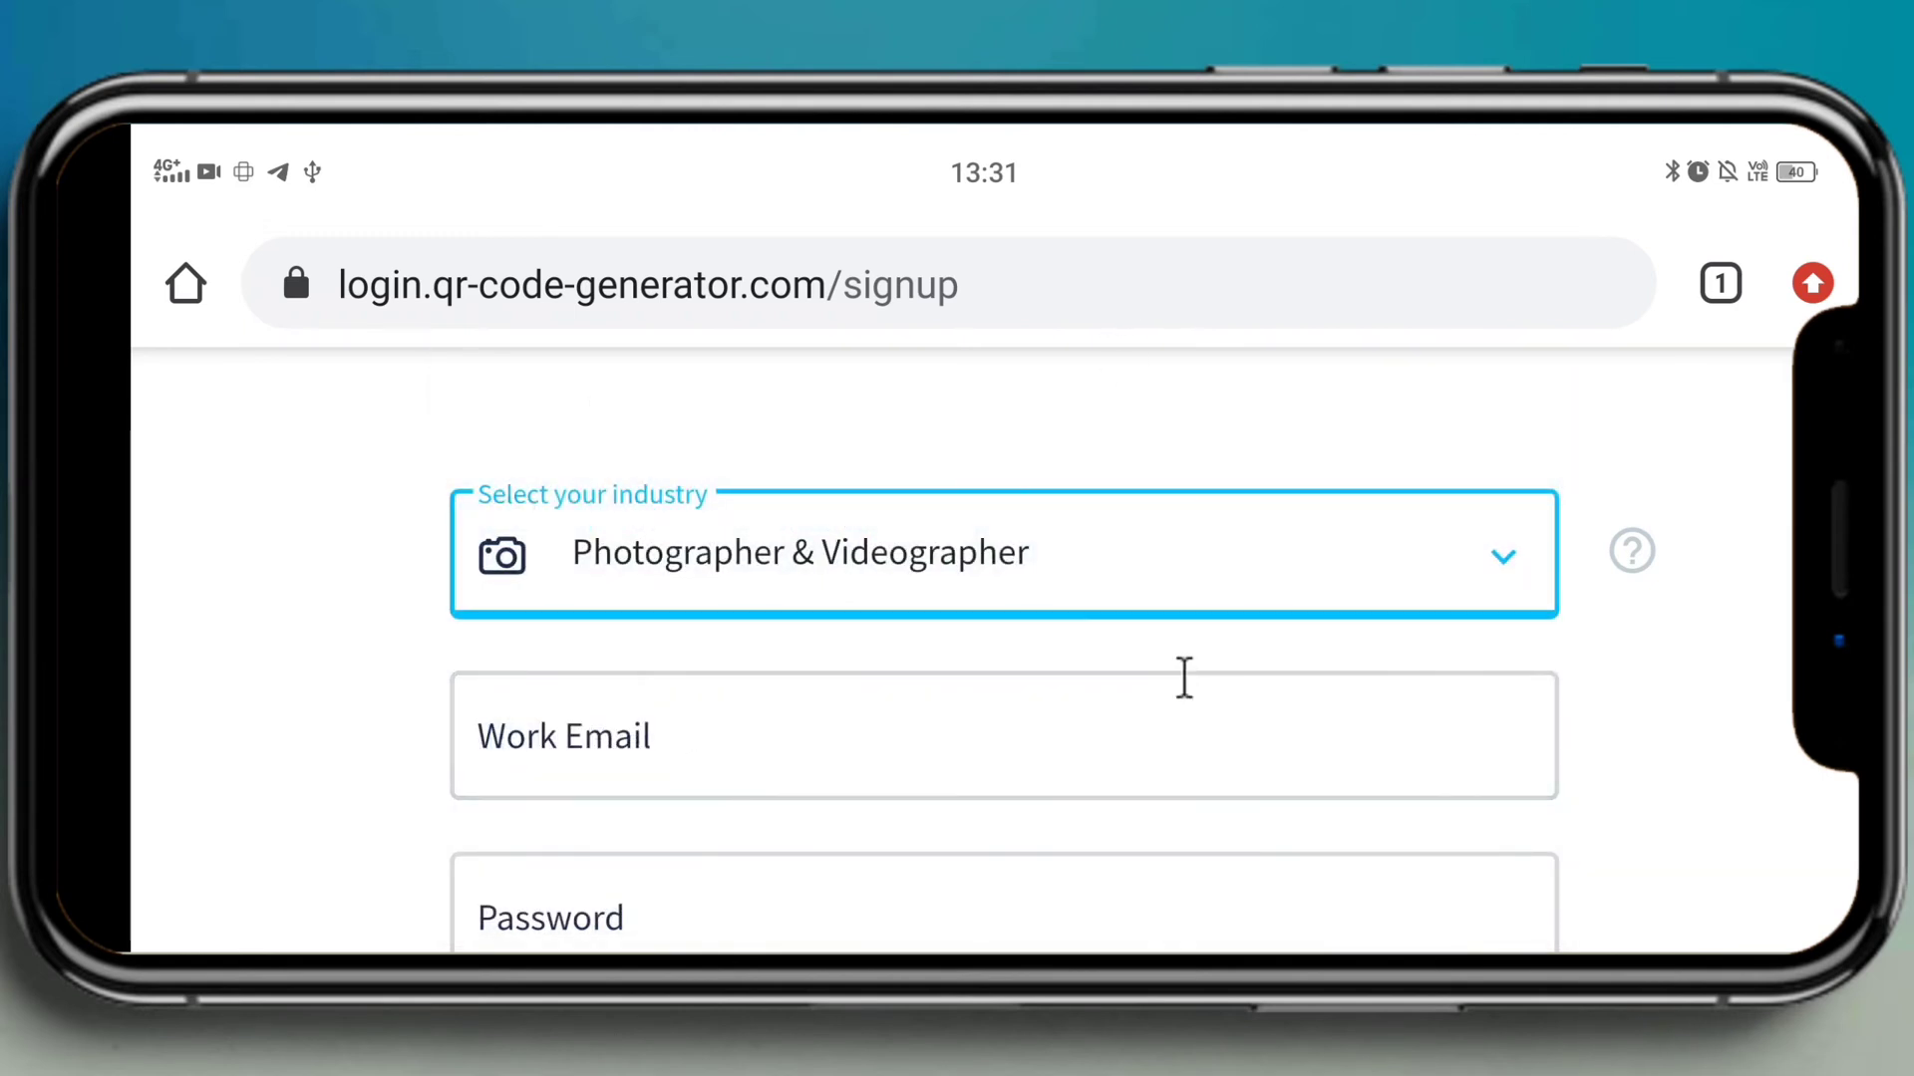
{"action": "left_click", "coordinate": [1179, 733]}
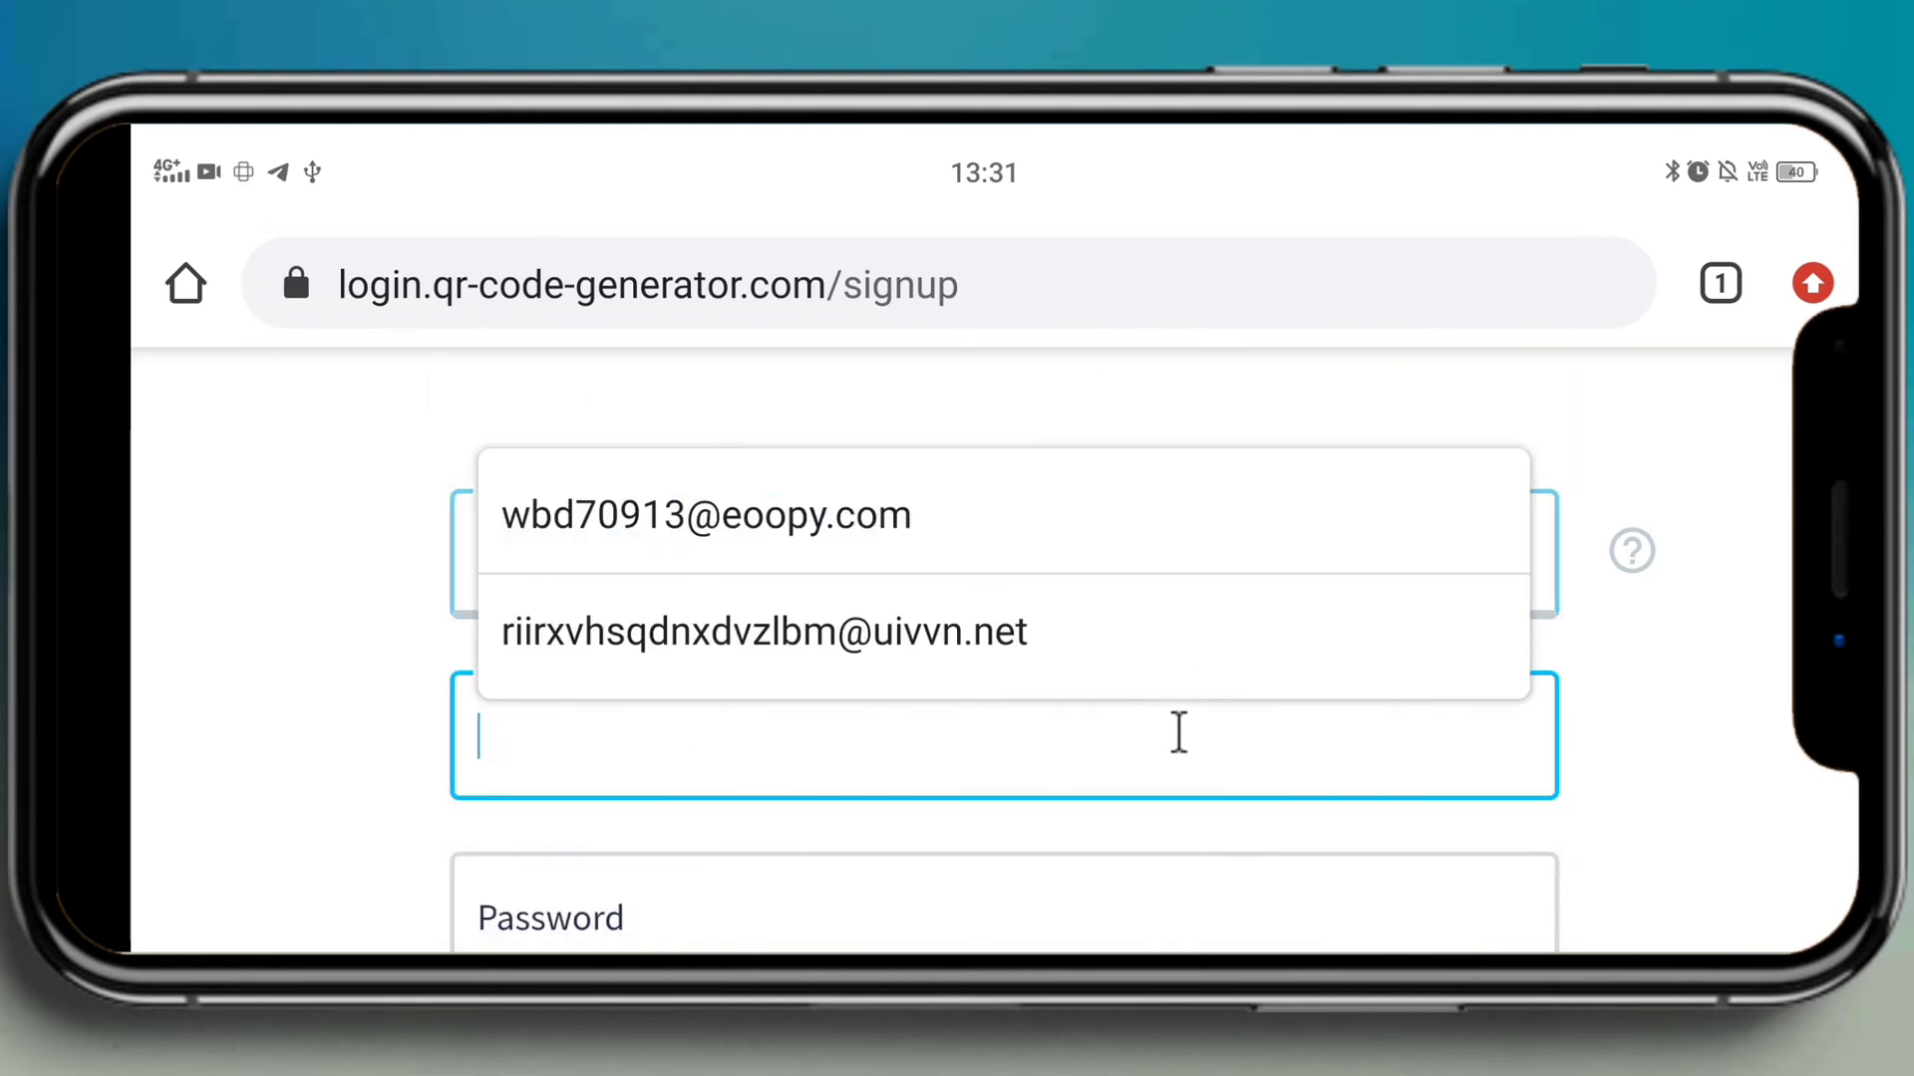
{"action": "left_click", "coordinate": [1718, 282]}
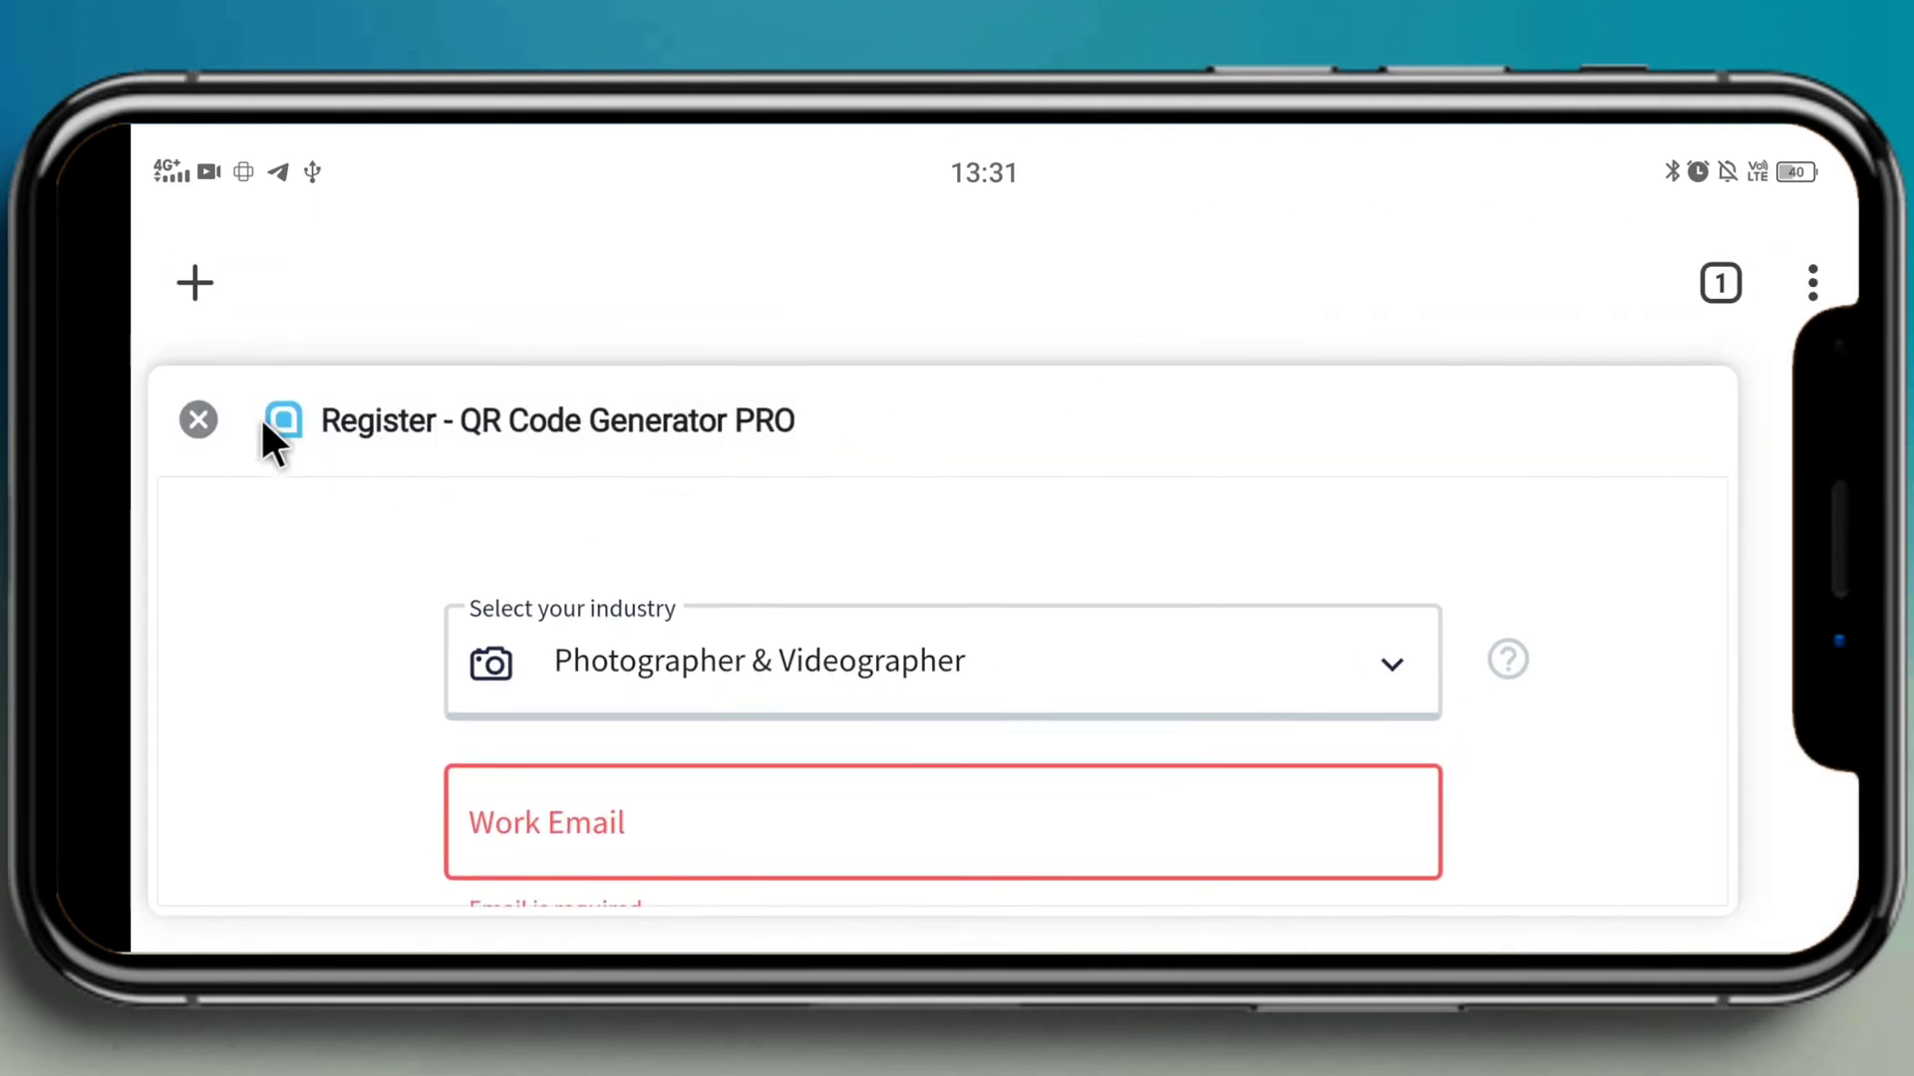
Step: Search for '10 minute mail' in a new browser tab
{"action": "left_click", "coordinate": [216, 329]}
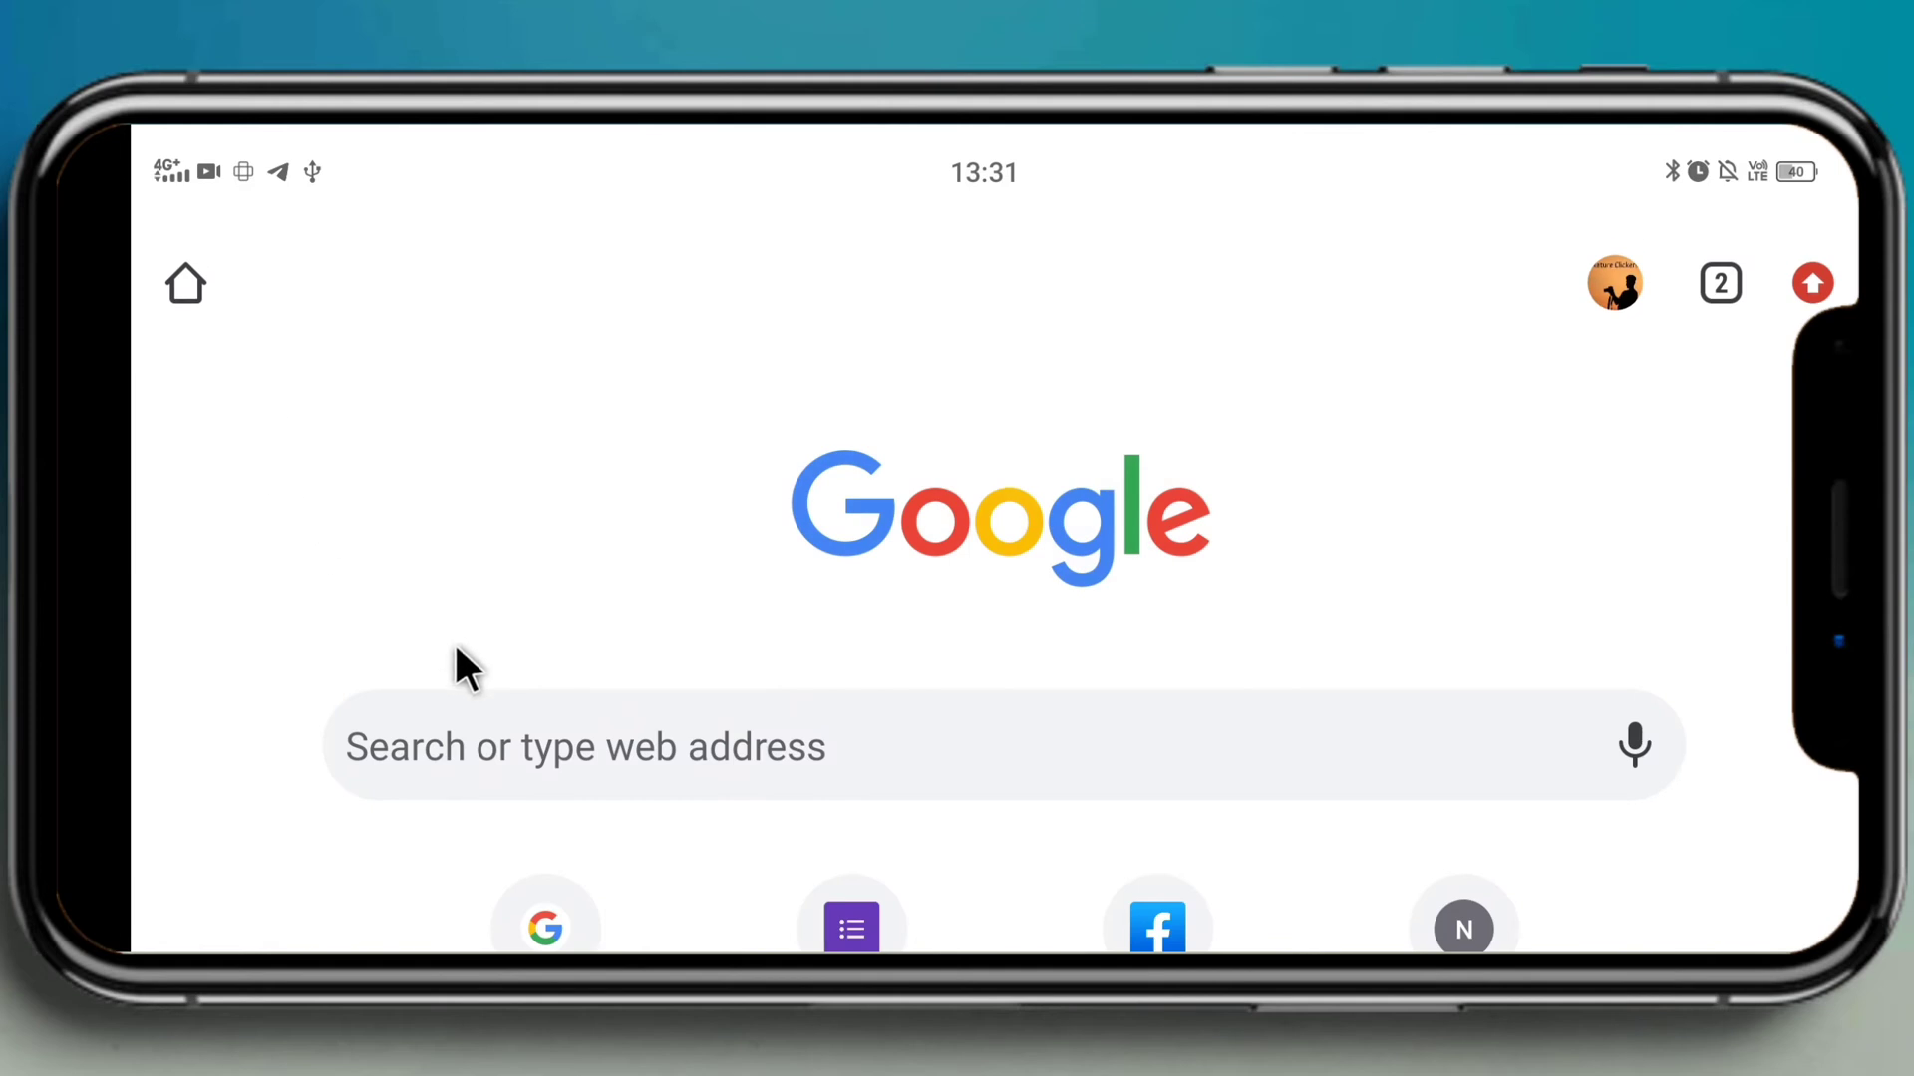
{"action": "left_click", "coordinate": [466, 732]}
{"action": "type", "text": "1"}
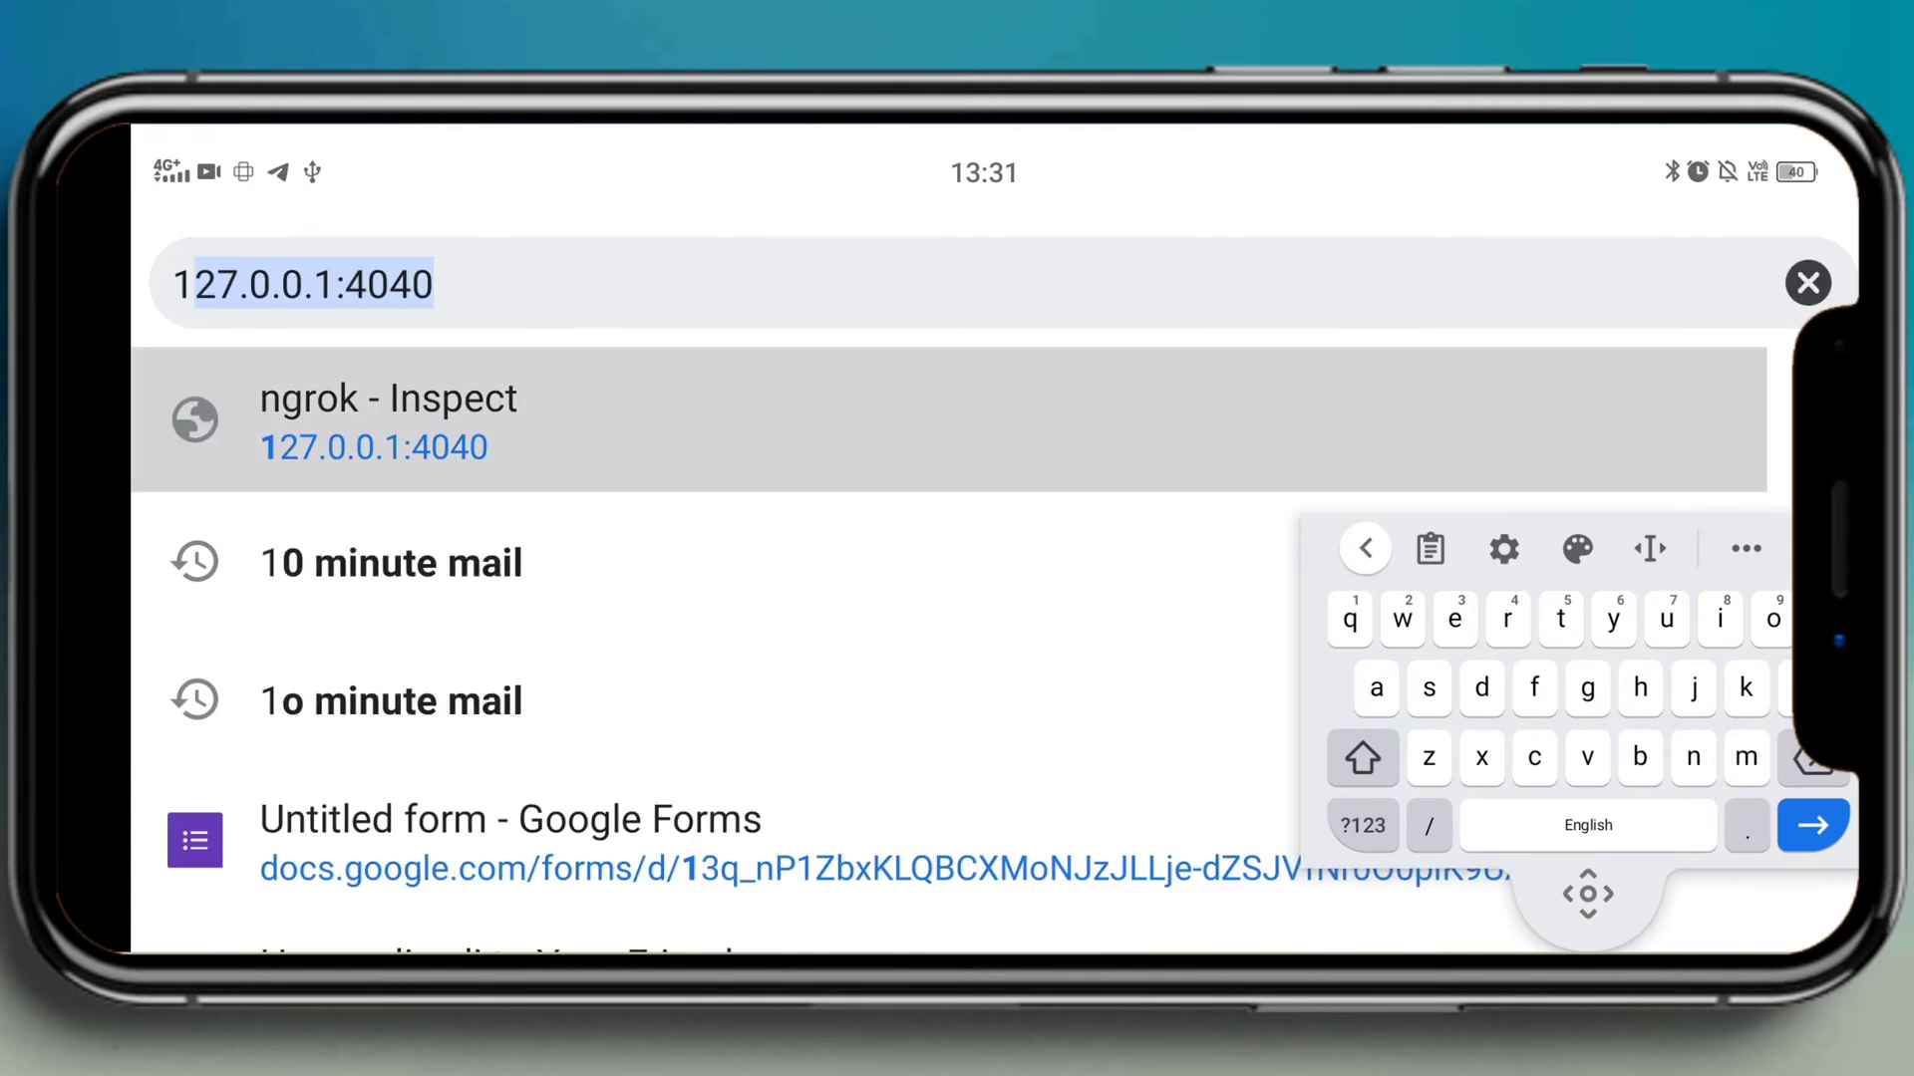
{"action": "type", "text": "0"}
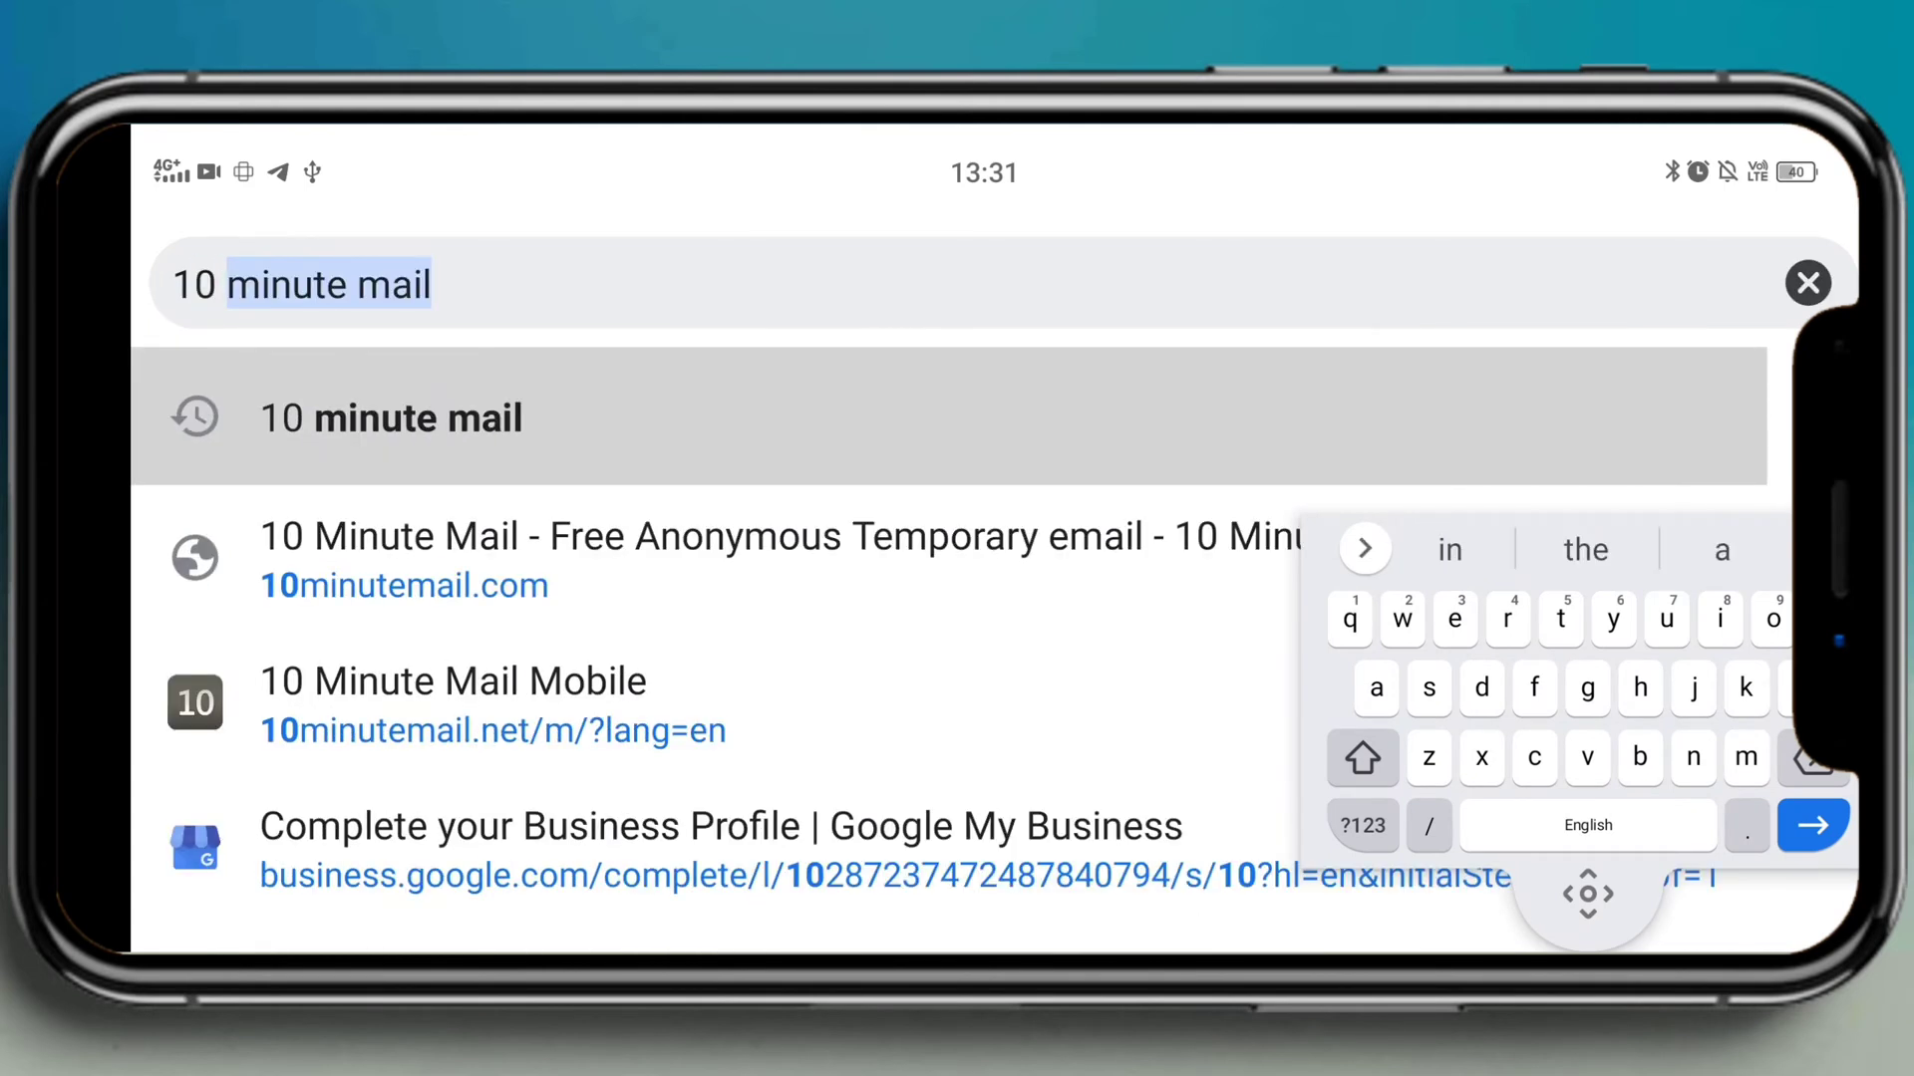
{"action": "left_click", "coordinate": [392, 417]}
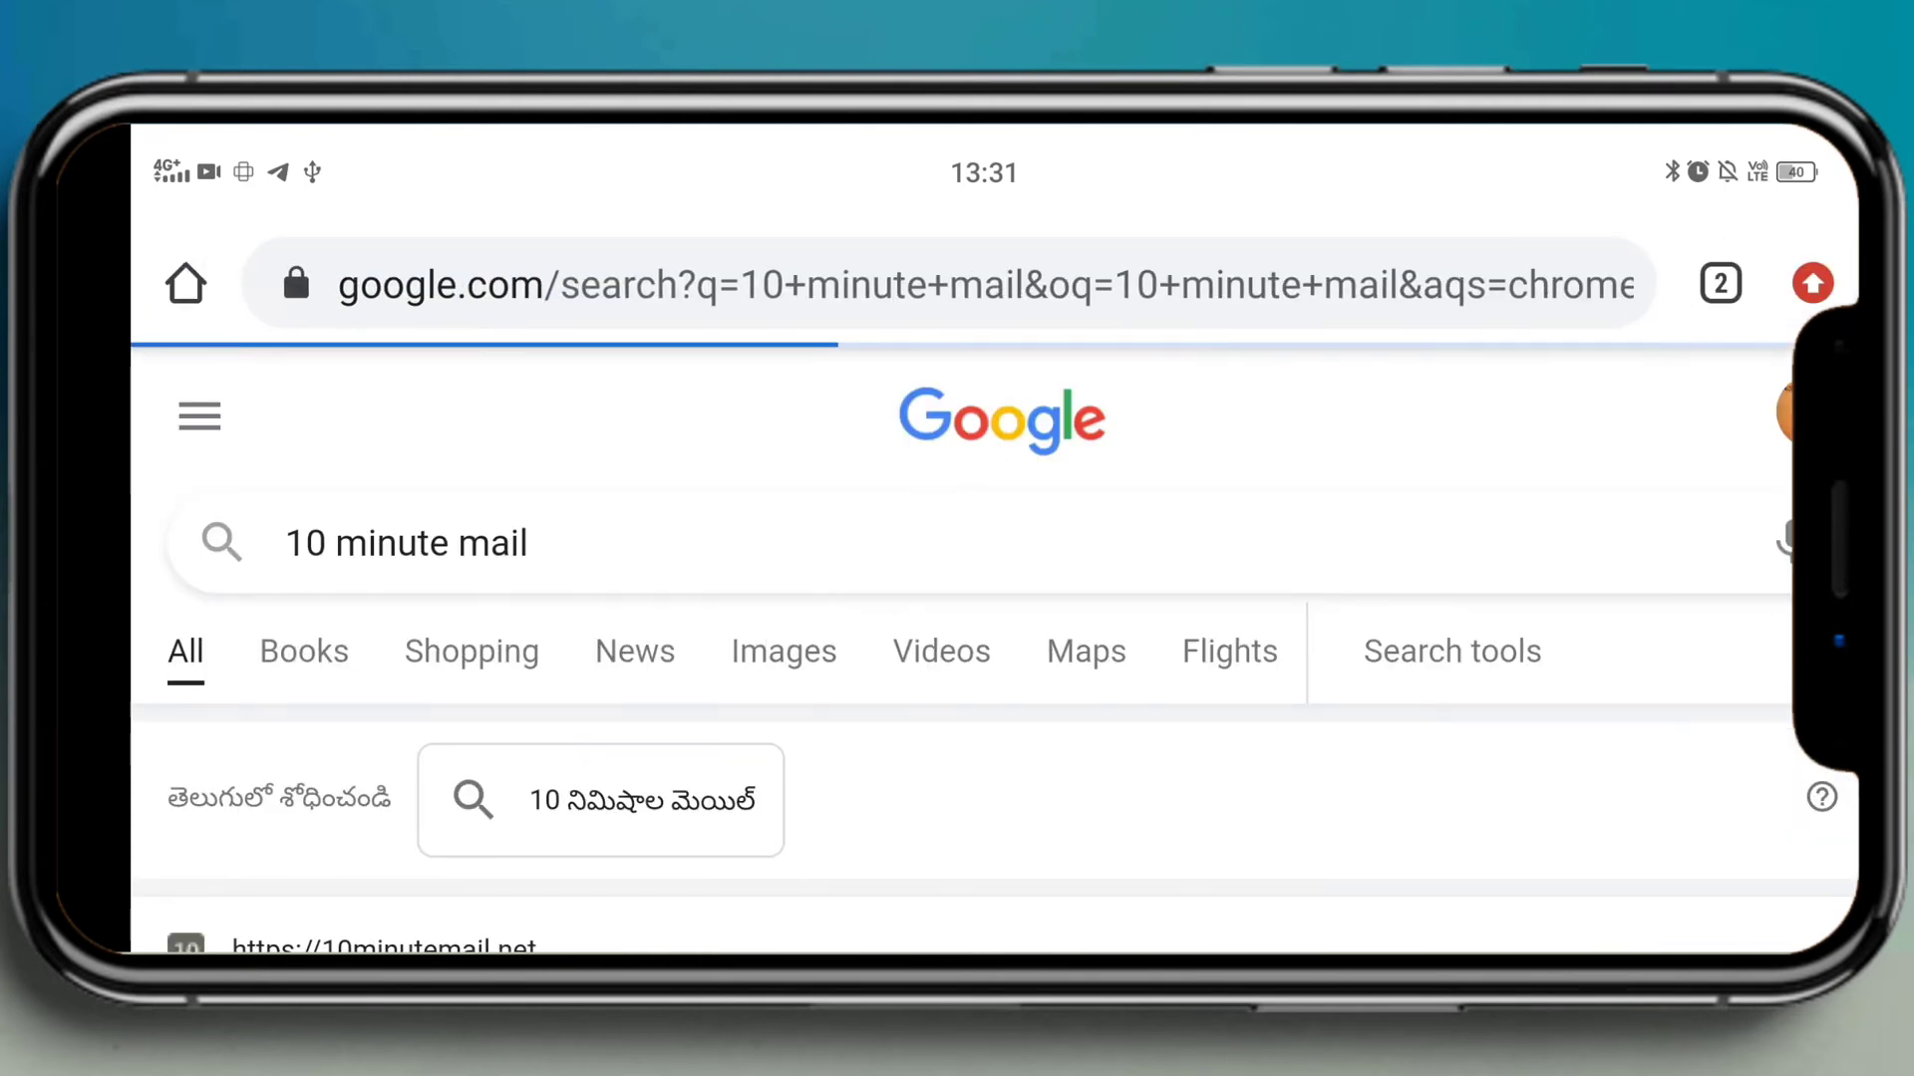
Step: Open 10minemail.com and copy its temporary email address
{"action": "scroll", "coordinate": [469, 745], "scroll_direction": "down", "scroll_amount": 3}
{"action": "scroll", "coordinate": [475, 743], "scroll_direction": "down", "scroll_amount": 5}
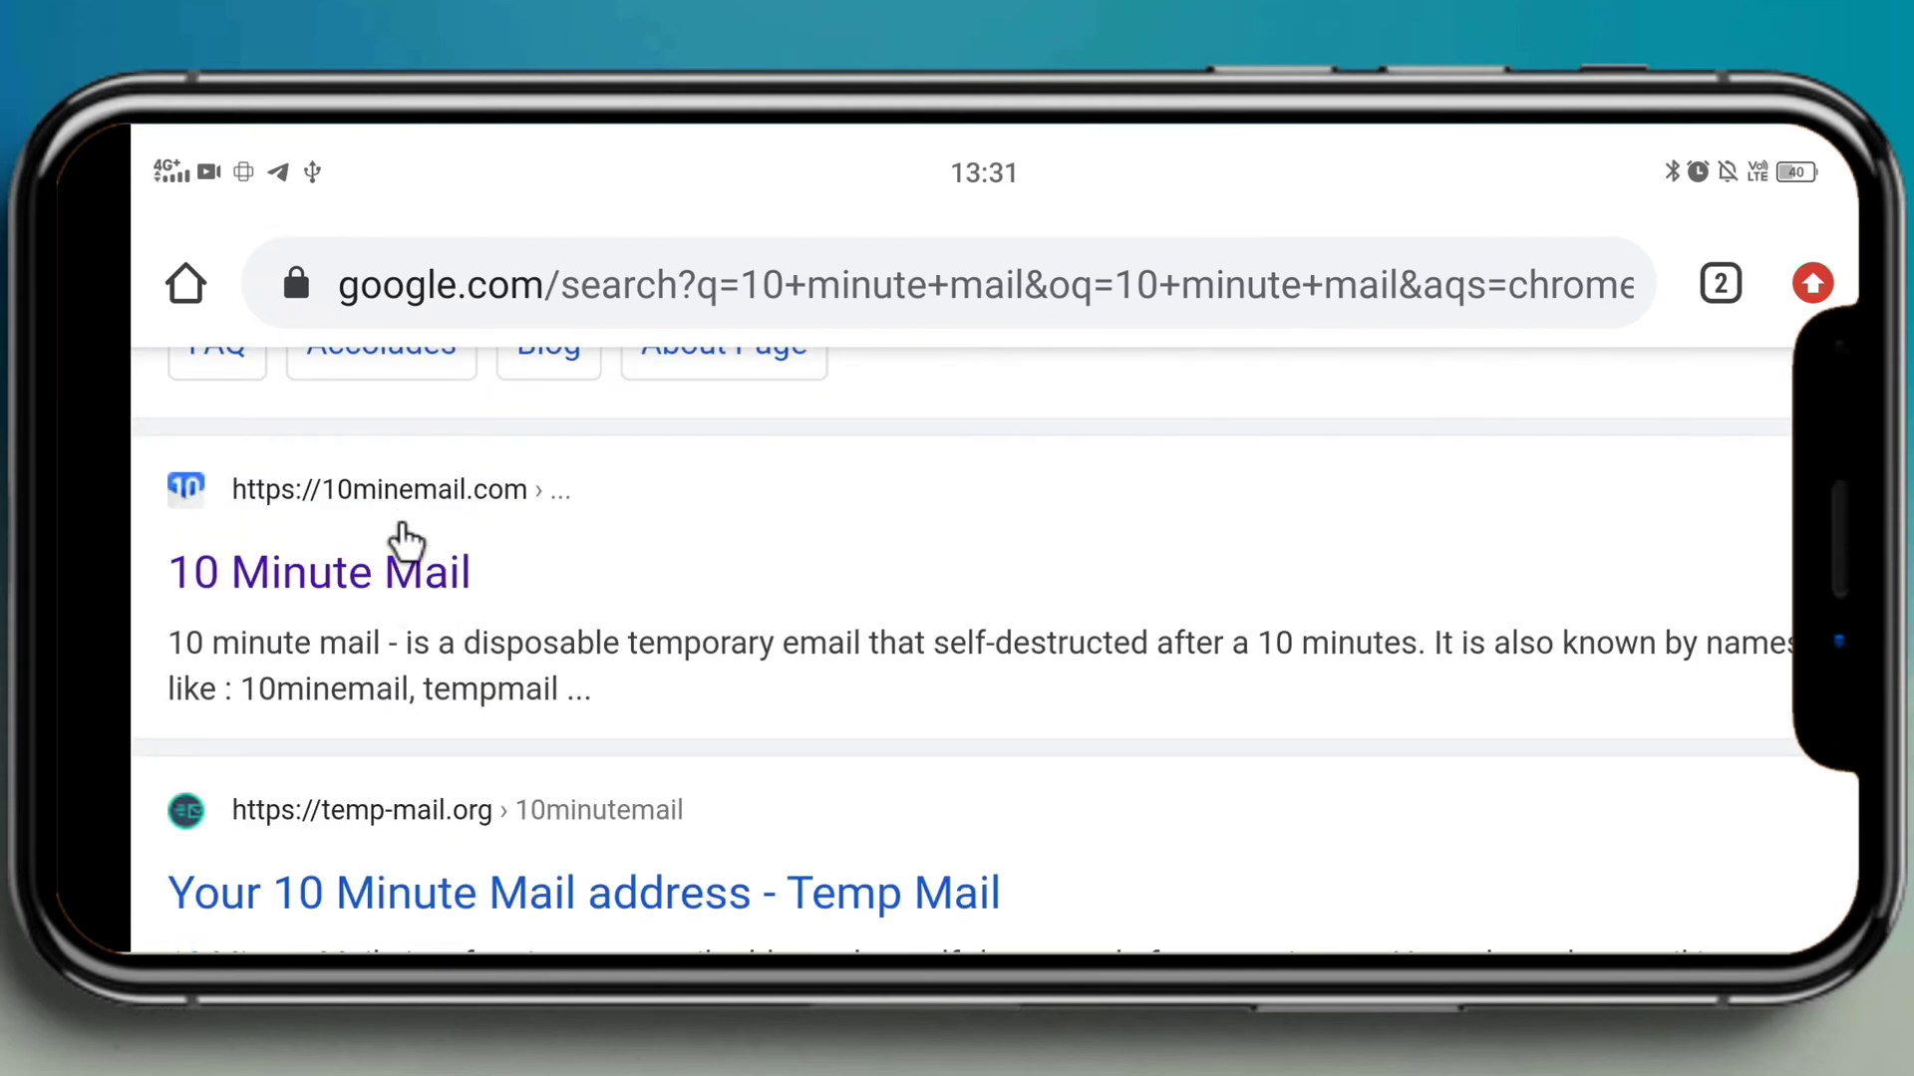
{"action": "left_click", "coordinate": [403, 563]}
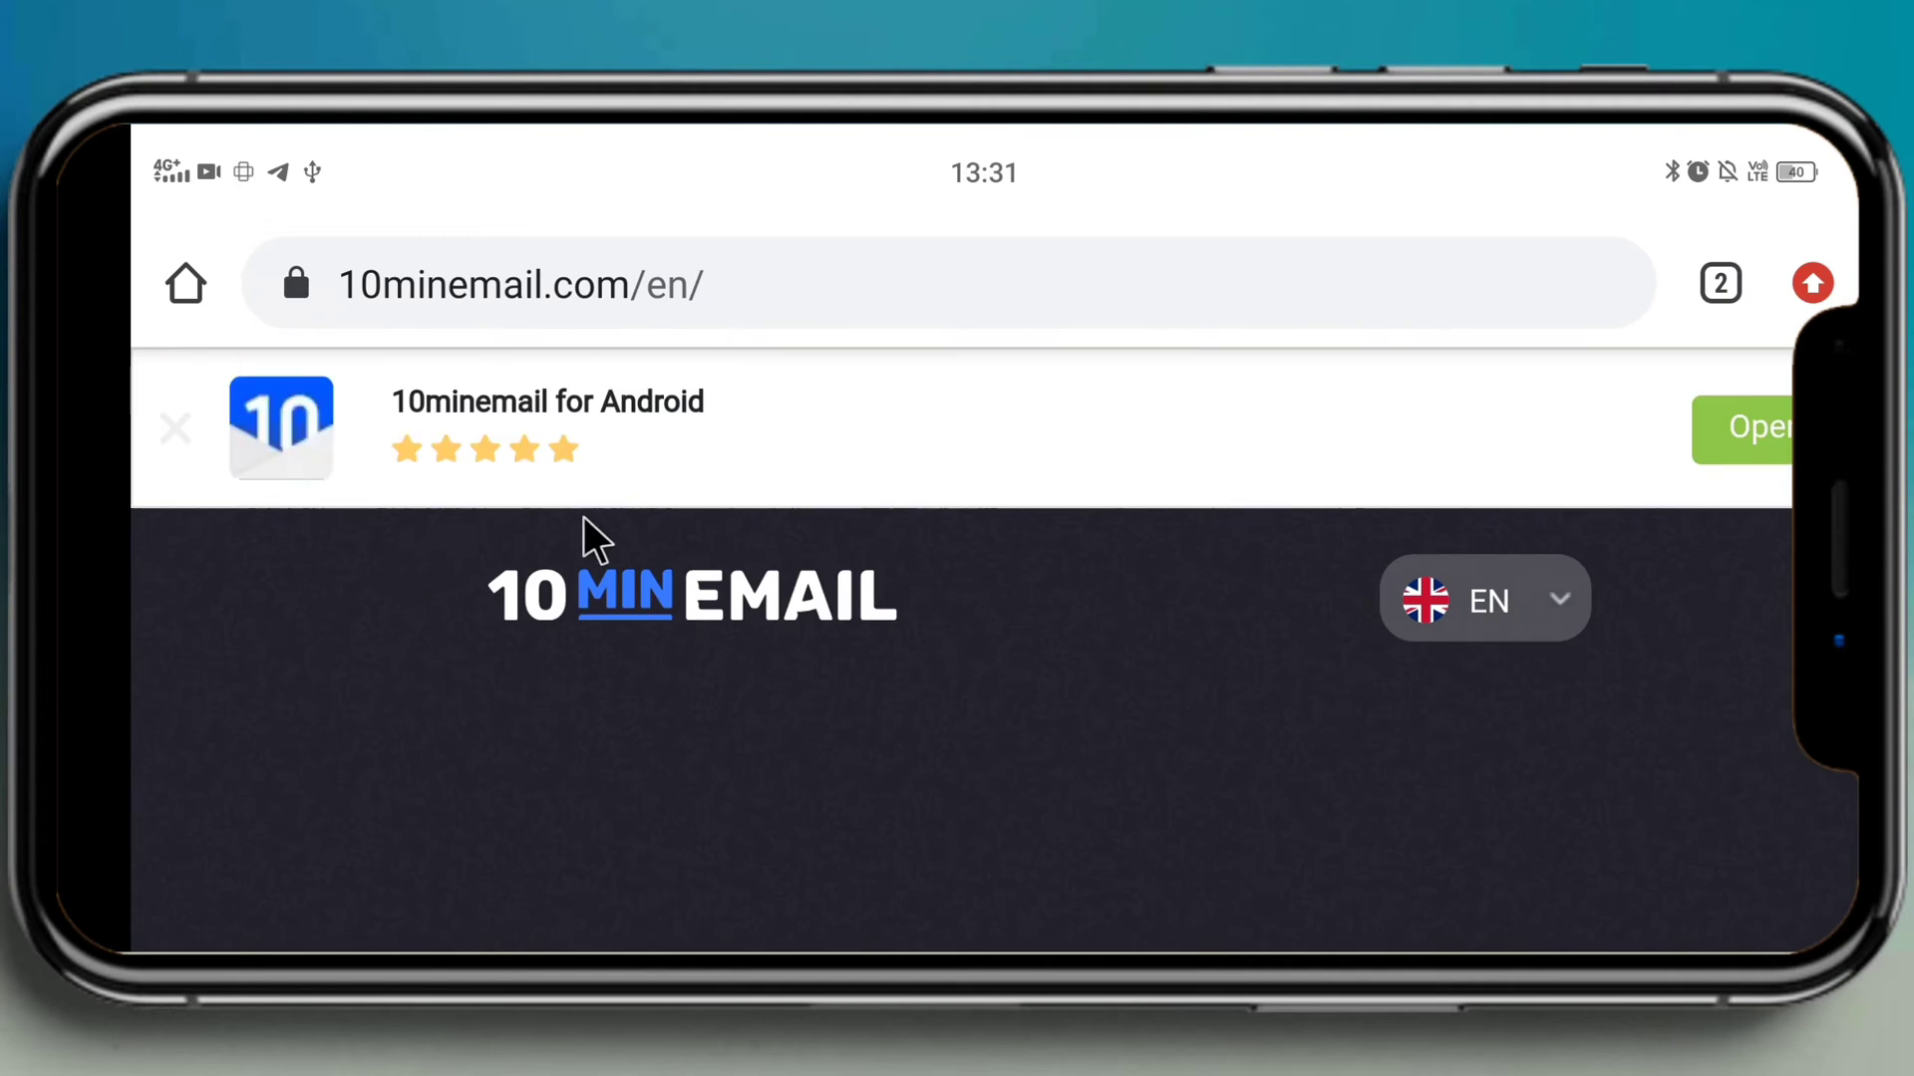
{"action": "scroll", "coordinate": [672, 511], "scroll_direction": "down", "scroll_amount": 3}
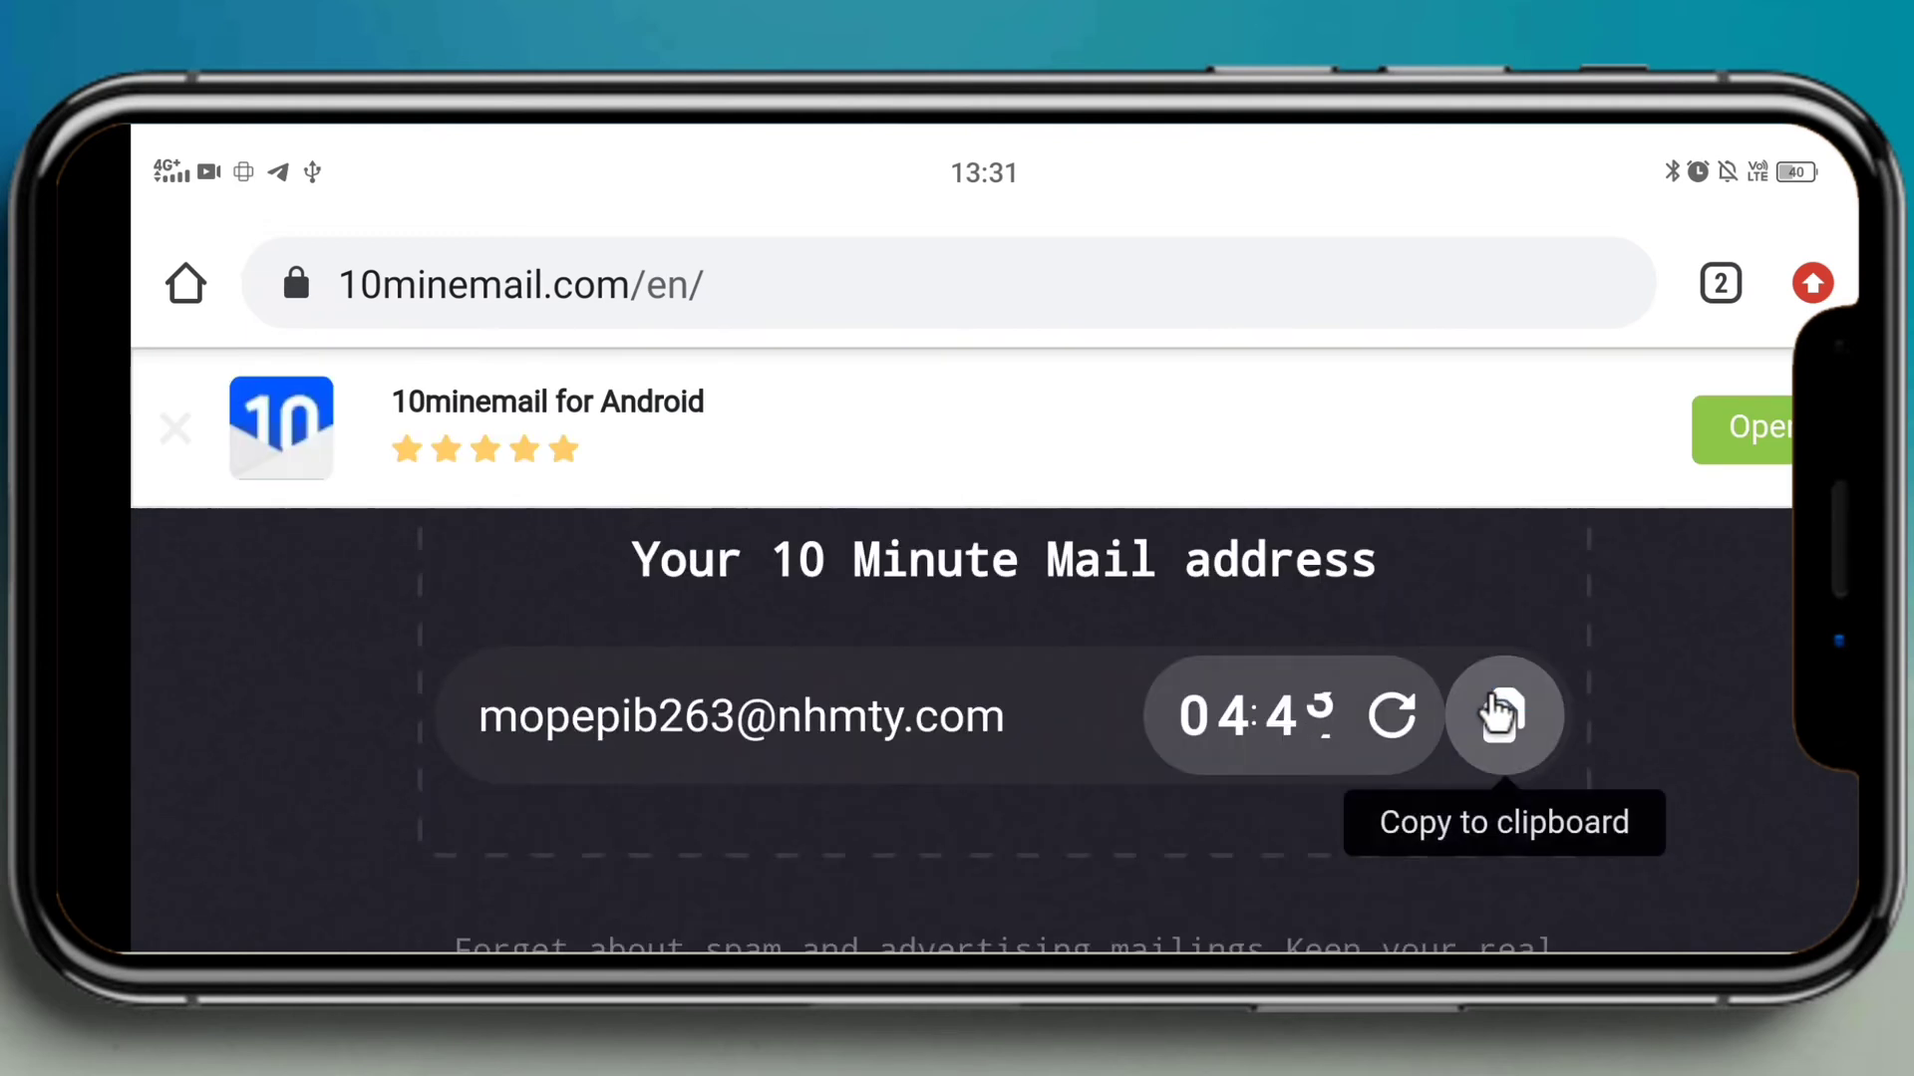
{"action": "left_click", "coordinate": [1503, 714]}
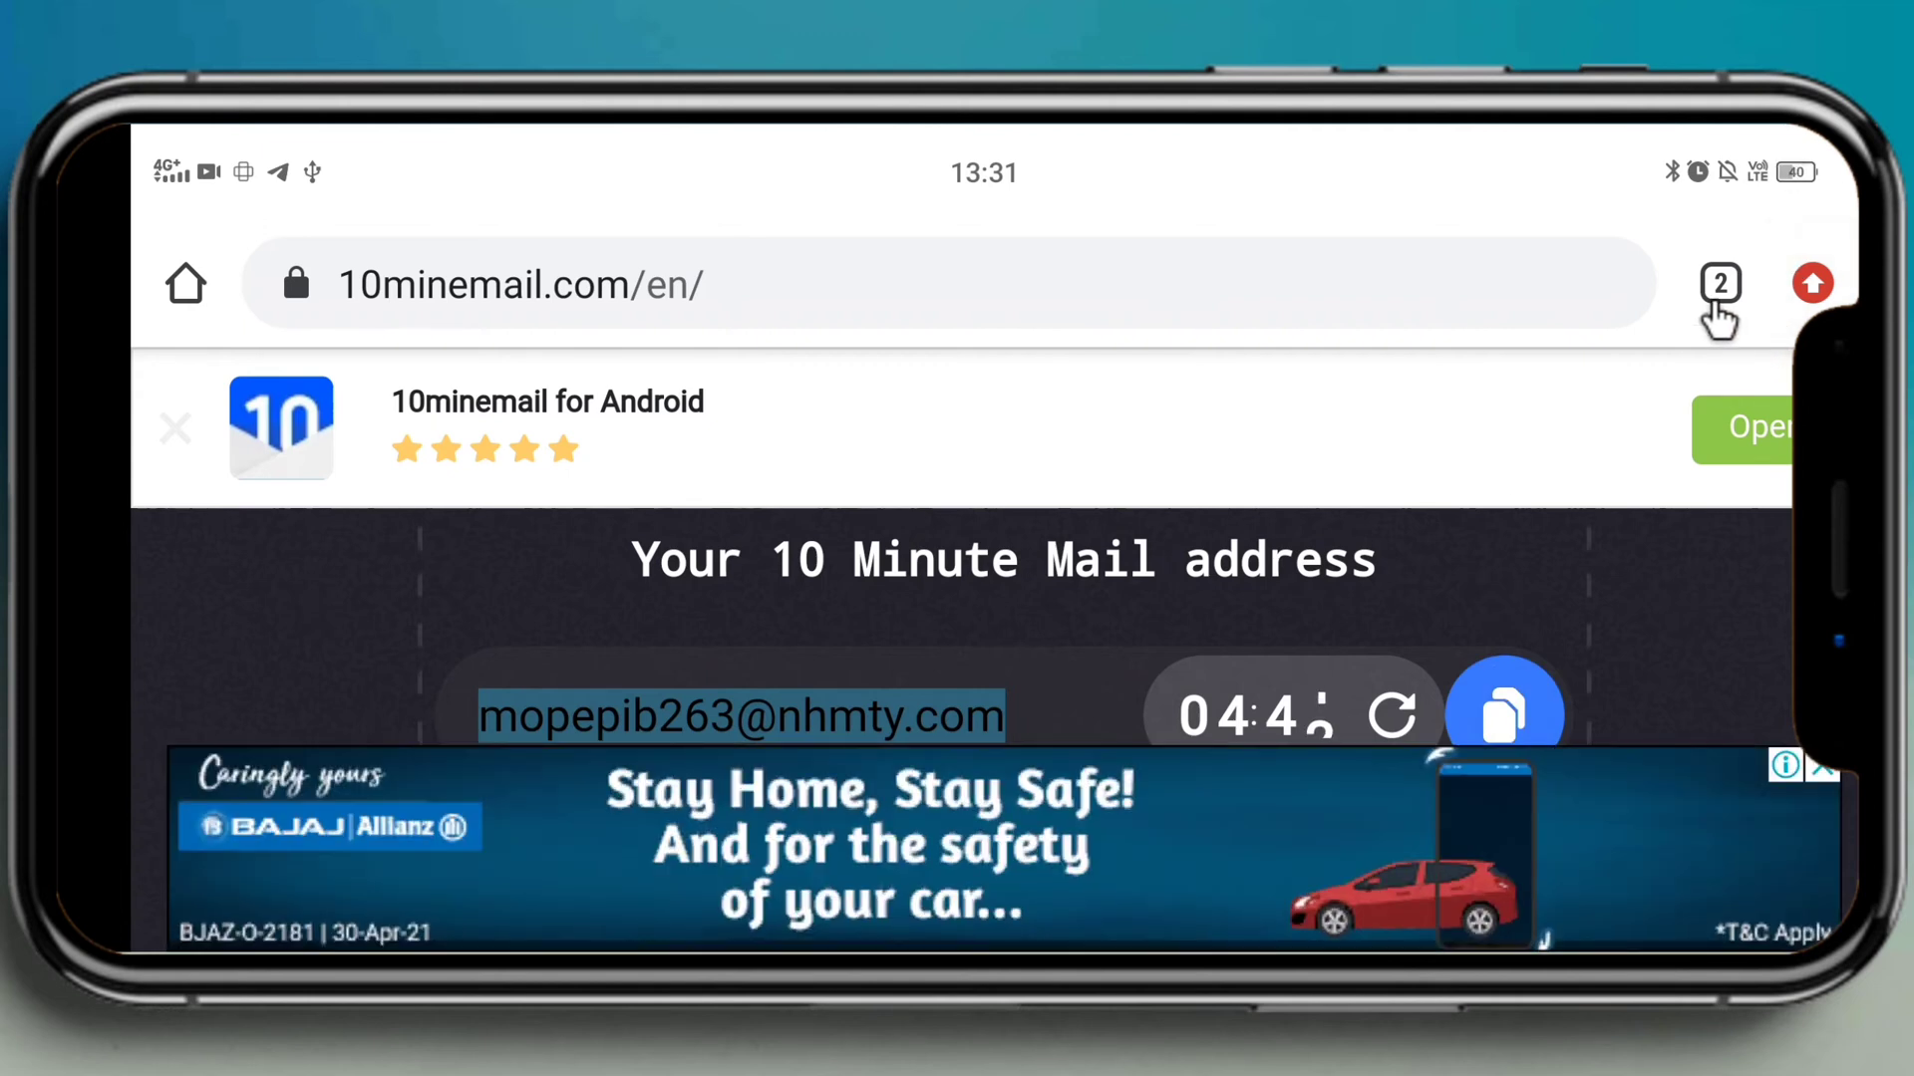
{"action": "left_click", "coordinate": [1720, 284]}
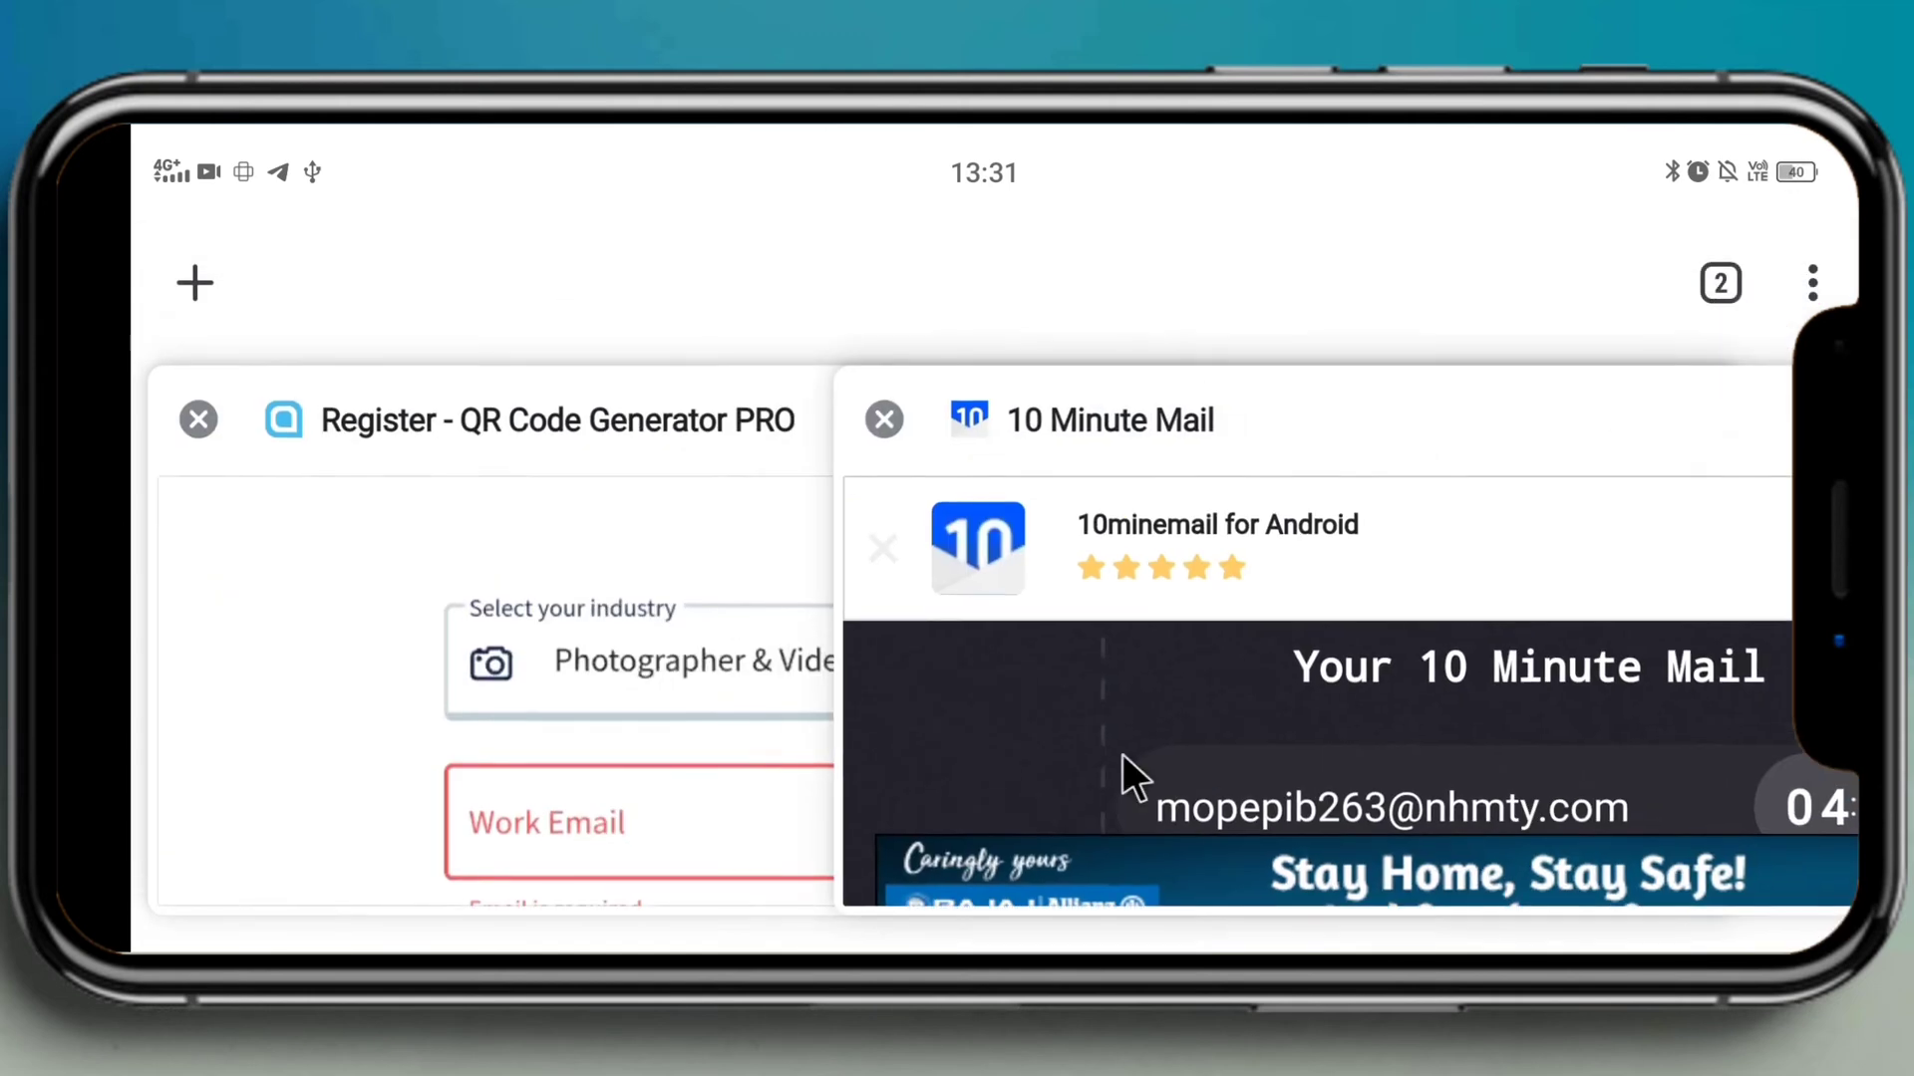
Step: Paste the temporary email as the work email and fill in the account password
{"action": "left_click", "coordinate": [614, 793]}
{"action": "left_click", "coordinate": [645, 747]}
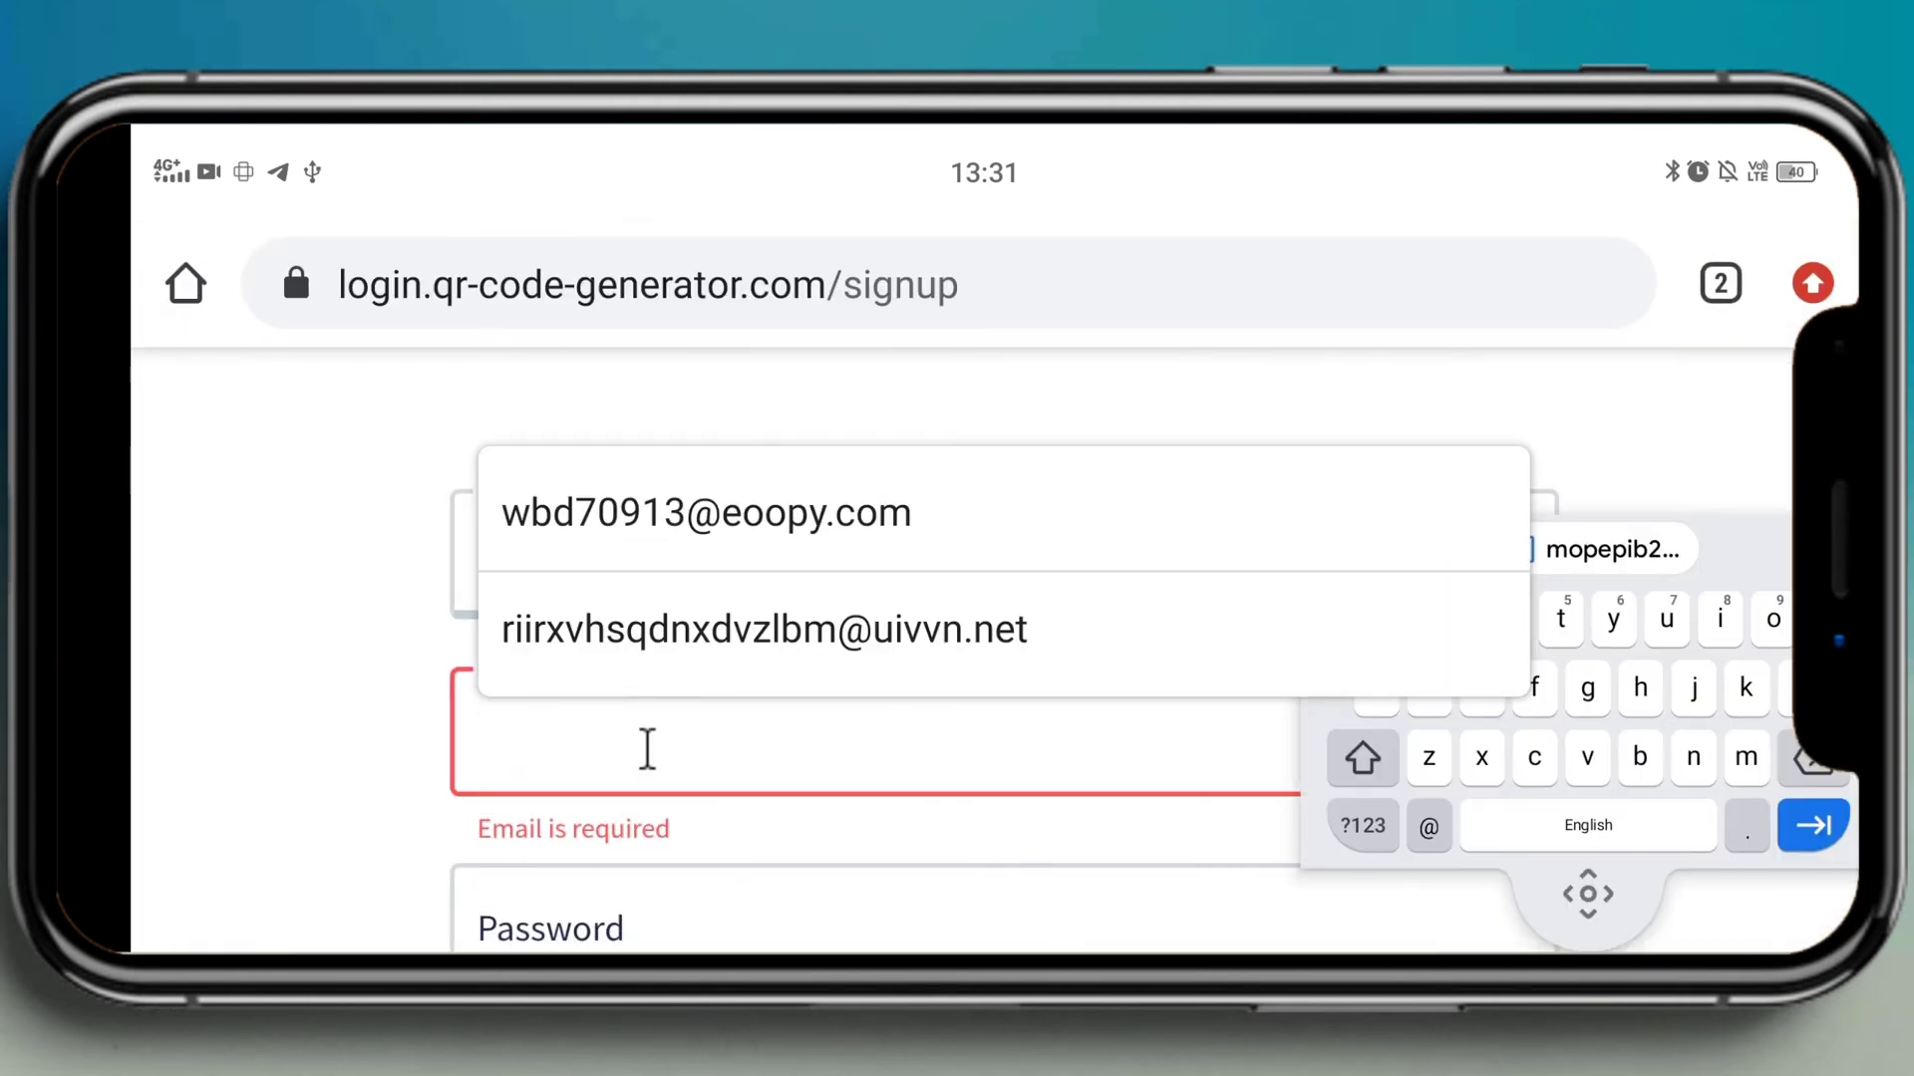
{"action": "key", "text": "ctrl+v"}
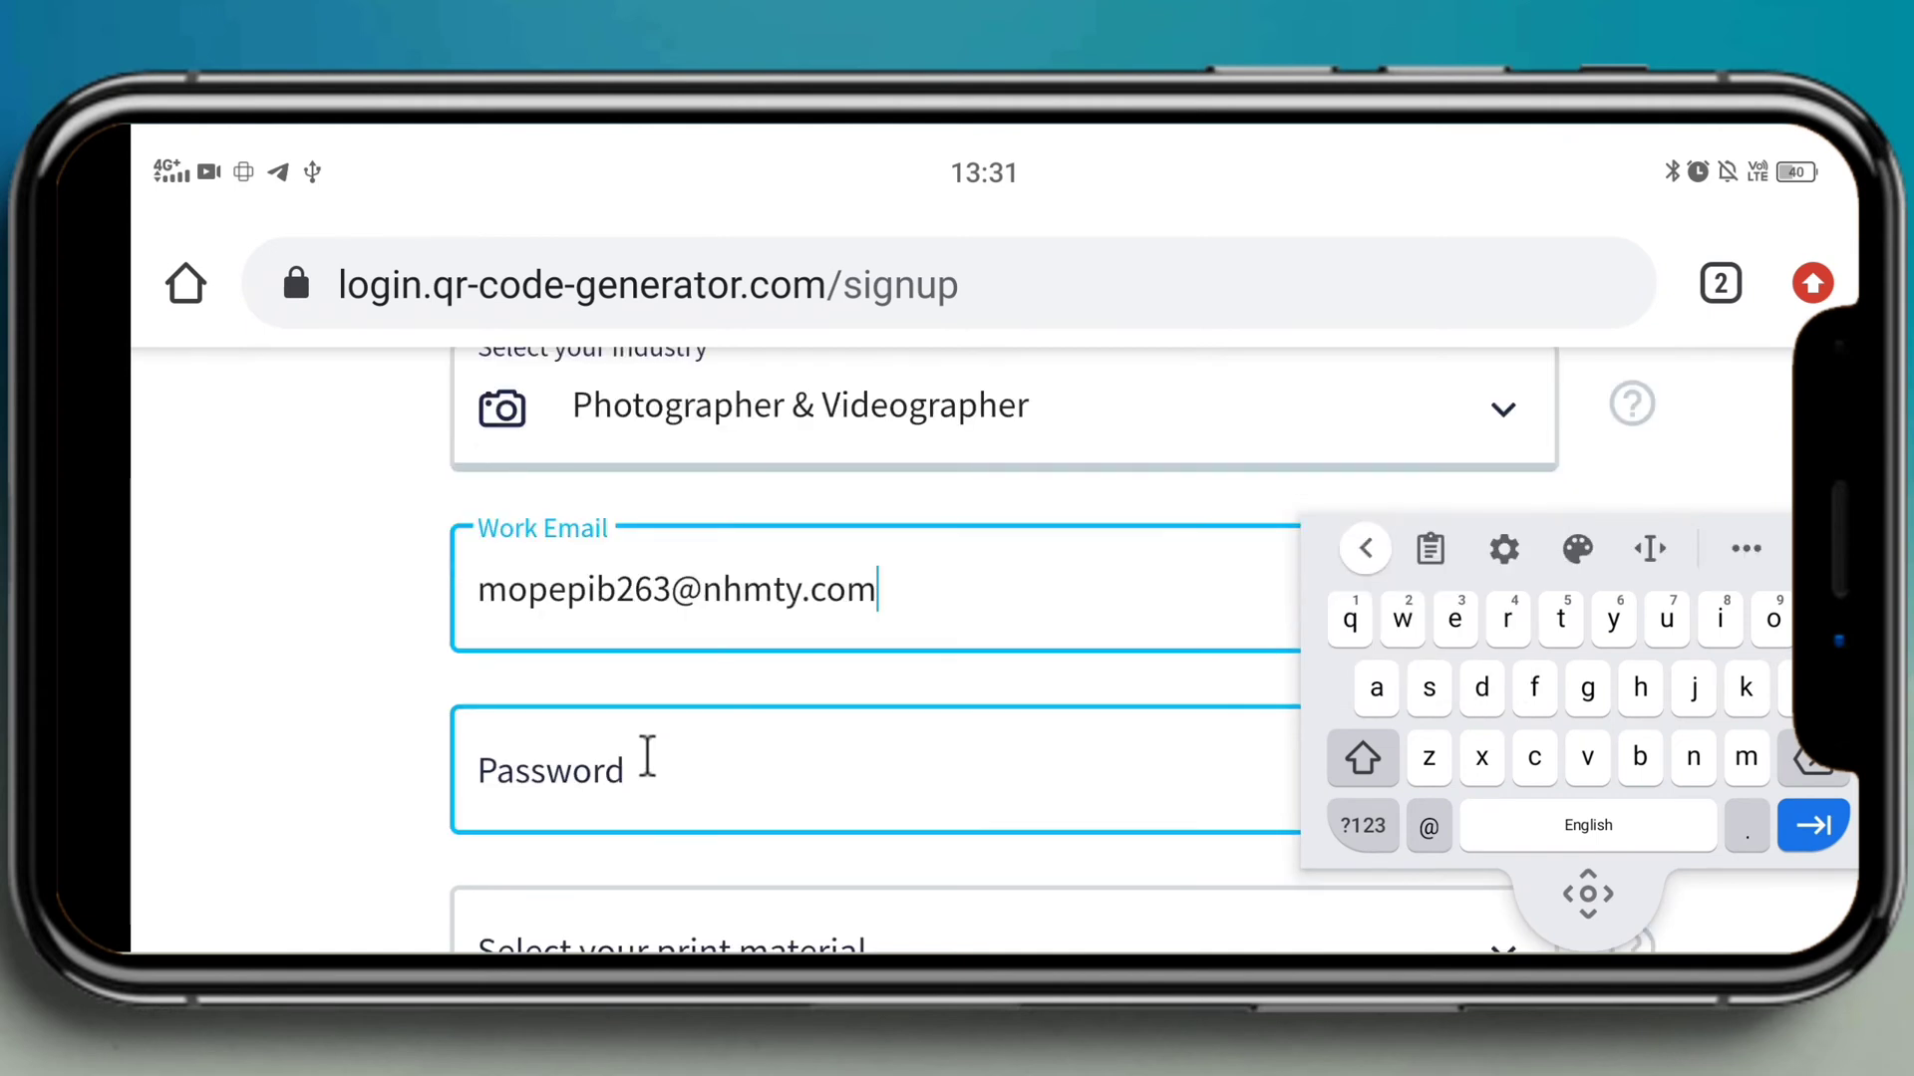
{"action": "left_click", "coordinate": [648, 758]}
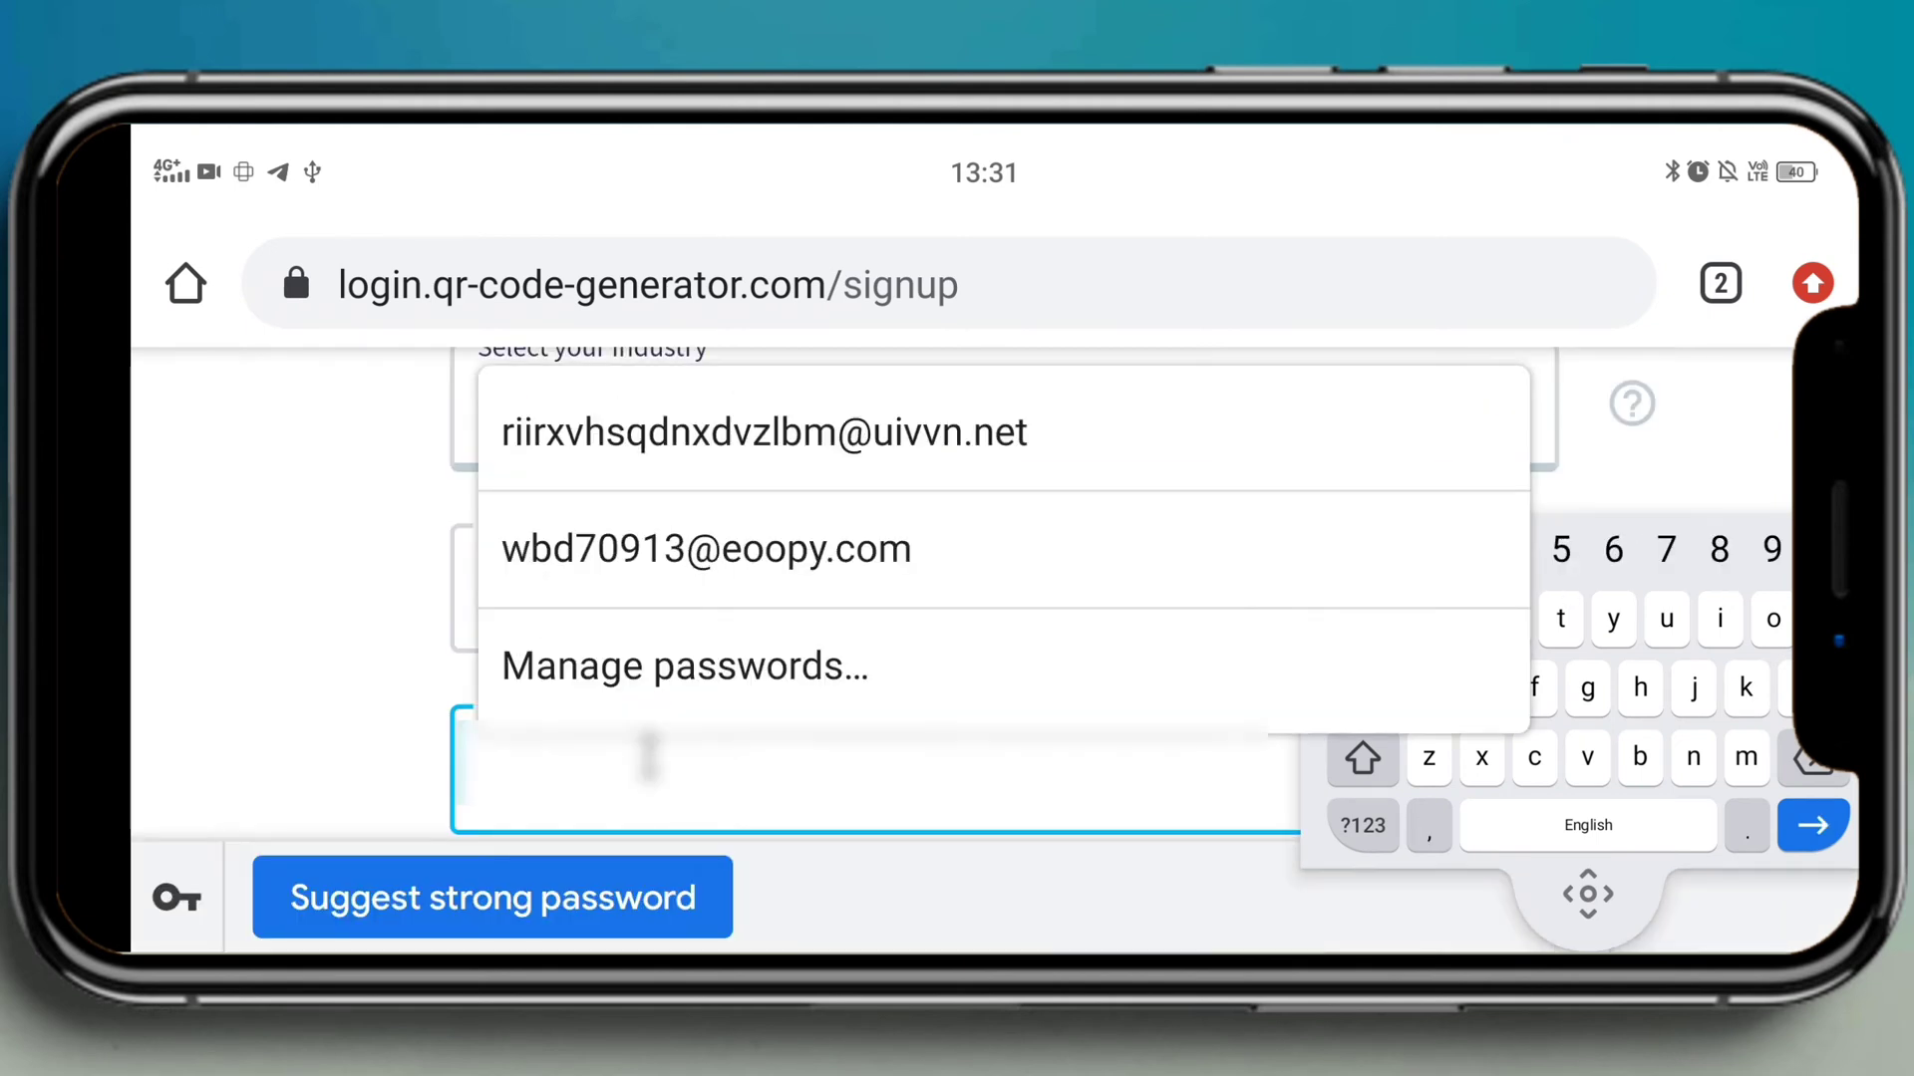
{"action": "key", "text": "ctrl+v"}
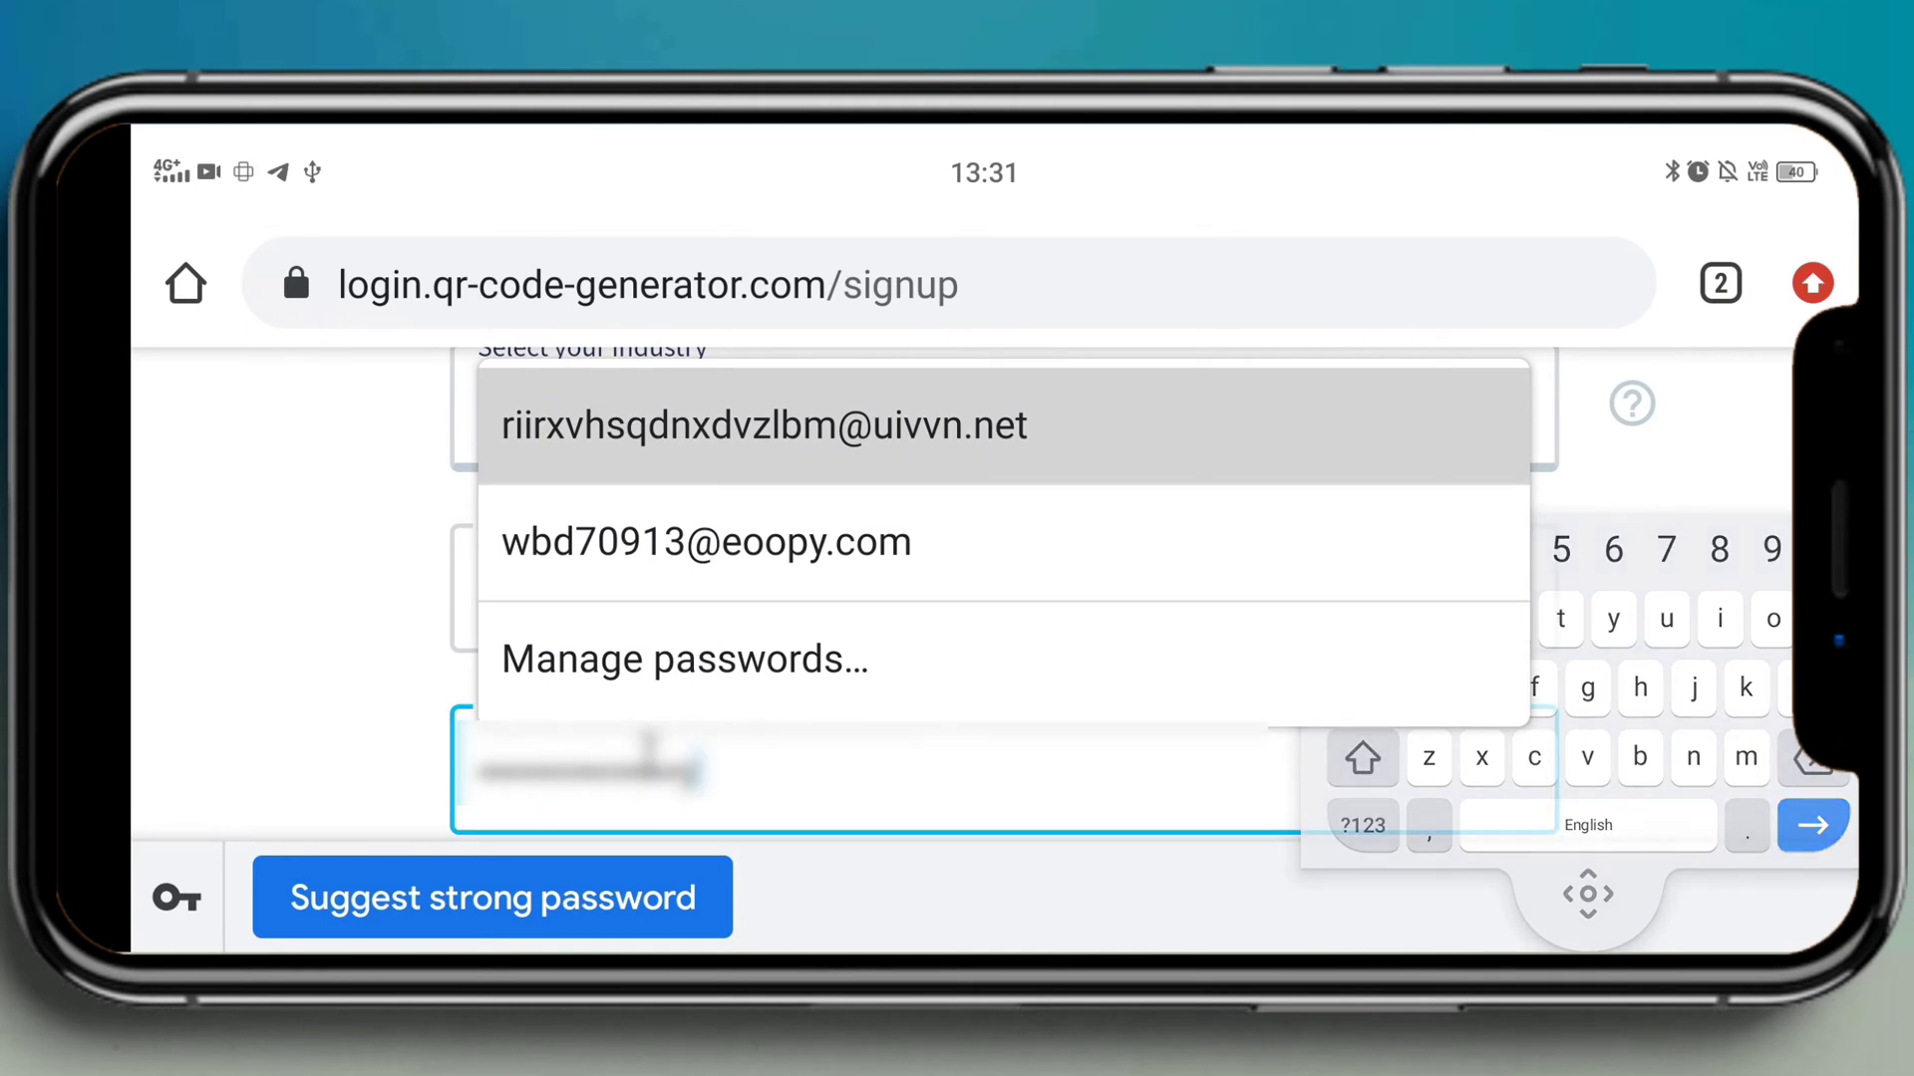
Step: Choose Books as print material, accept the terms, submit, and save the password
{"action": "scroll", "coordinate": [705, 781], "scroll_direction": "down", "scroll_amount": 3}
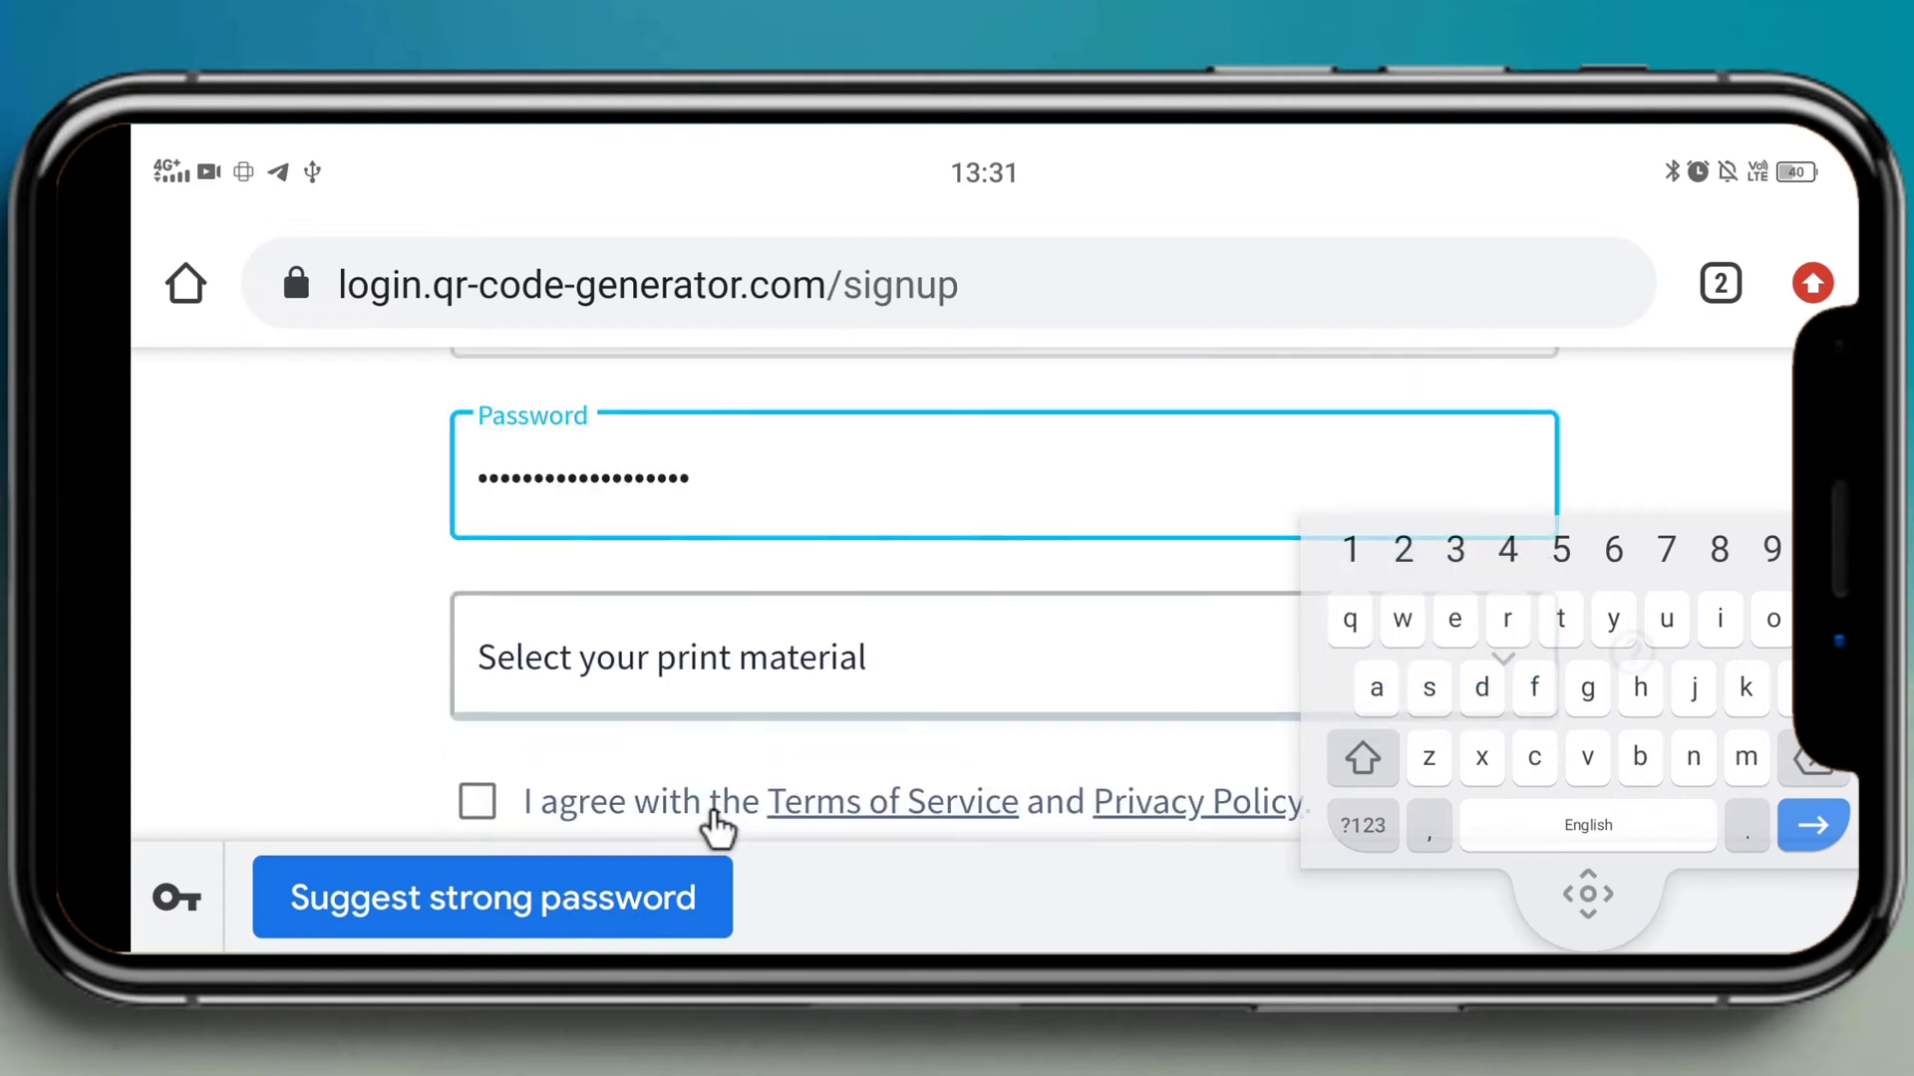
{"action": "left_click", "coordinate": [820, 688]}
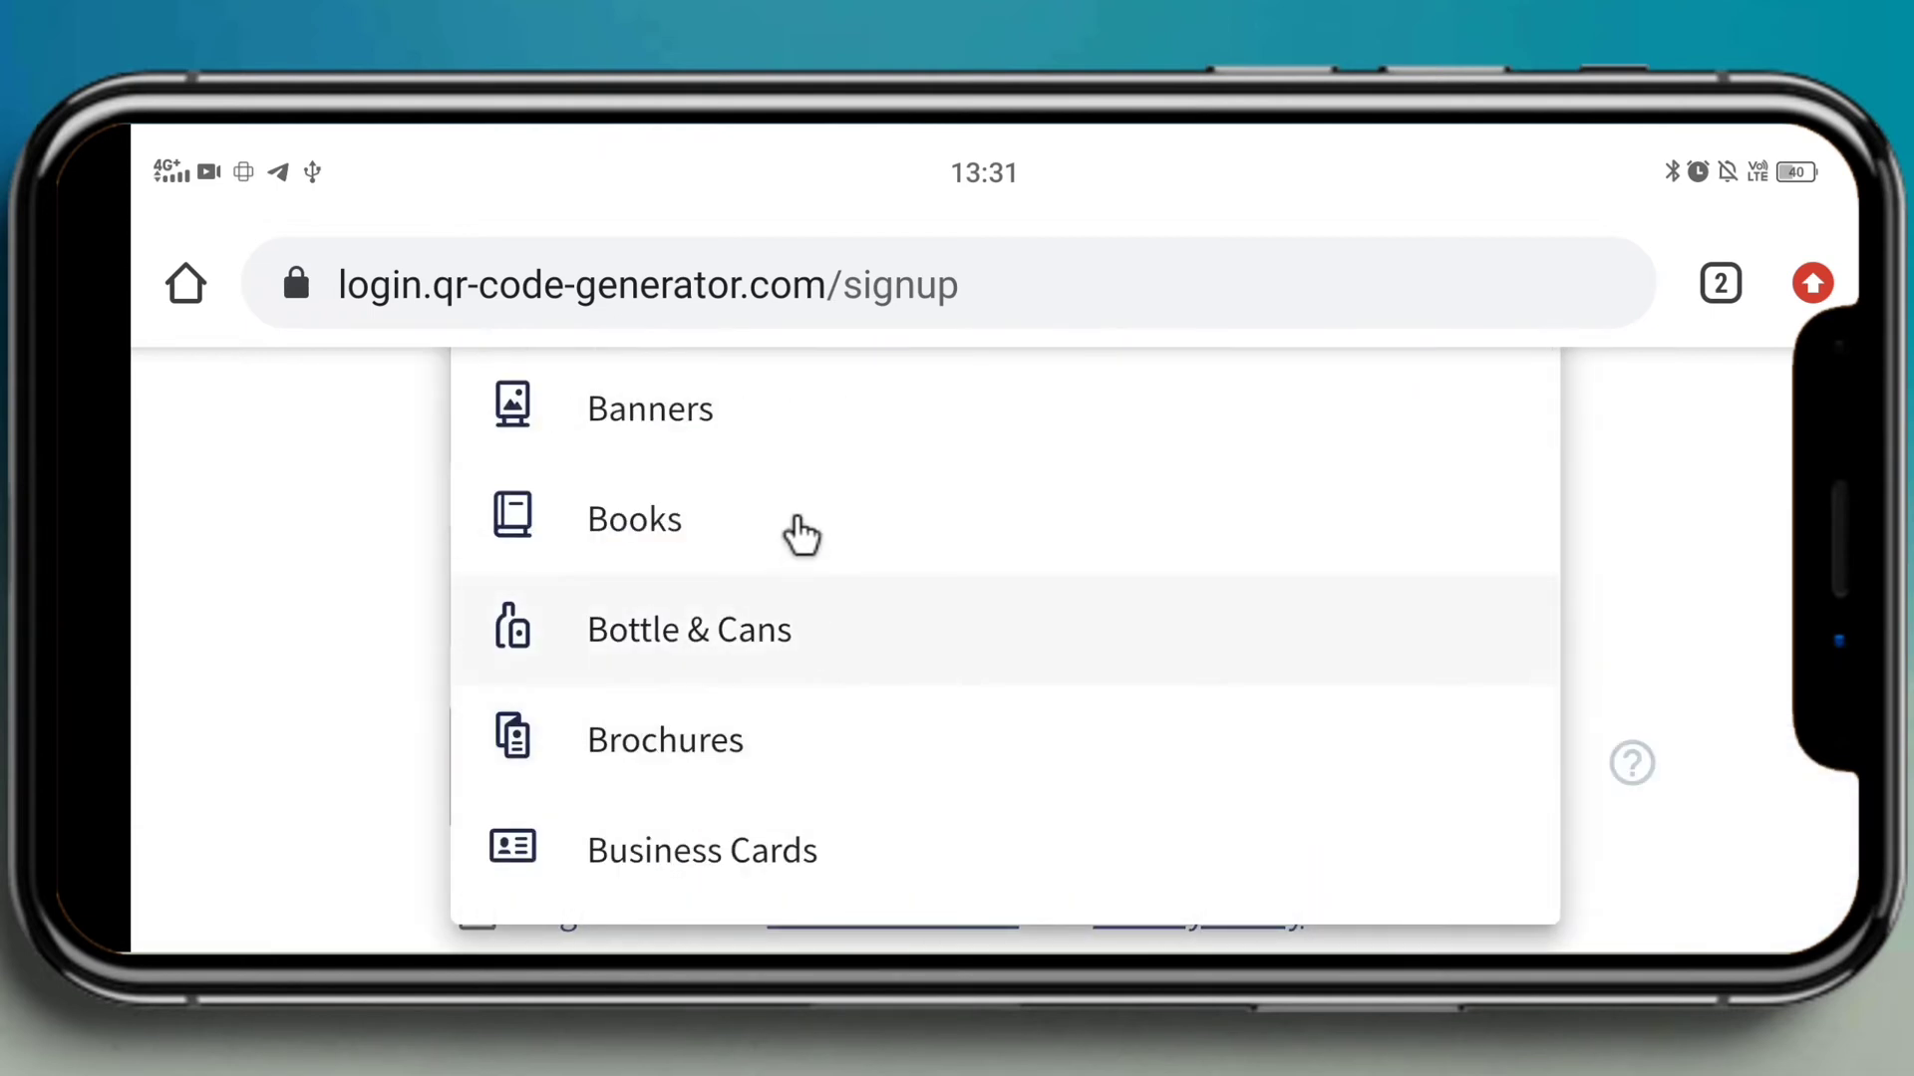
{"action": "left_click", "coordinate": [798, 533]}
{"action": "scroll", "coordinate": [834, 741], "scroll_direction": "down", "scroll_amount": 3}
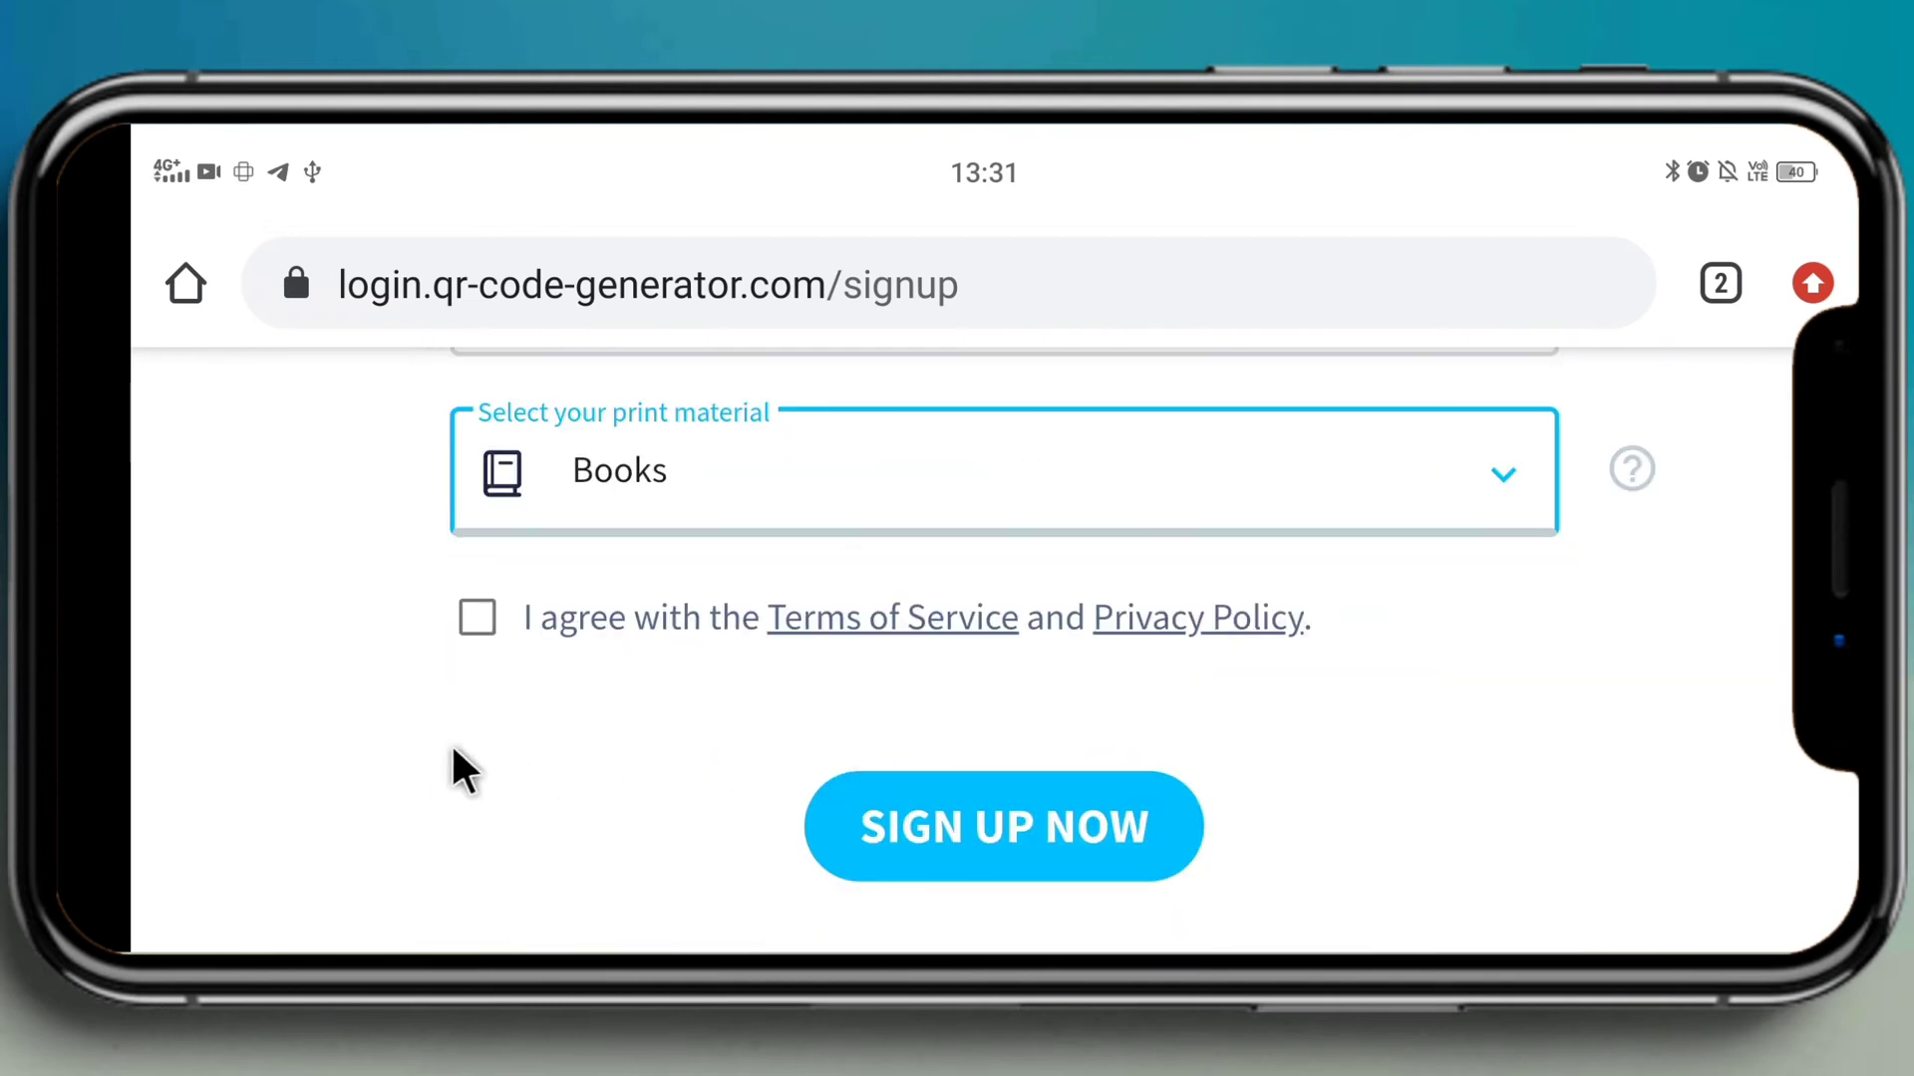
{"action": "left_click", "coordinate": [477, 617]}
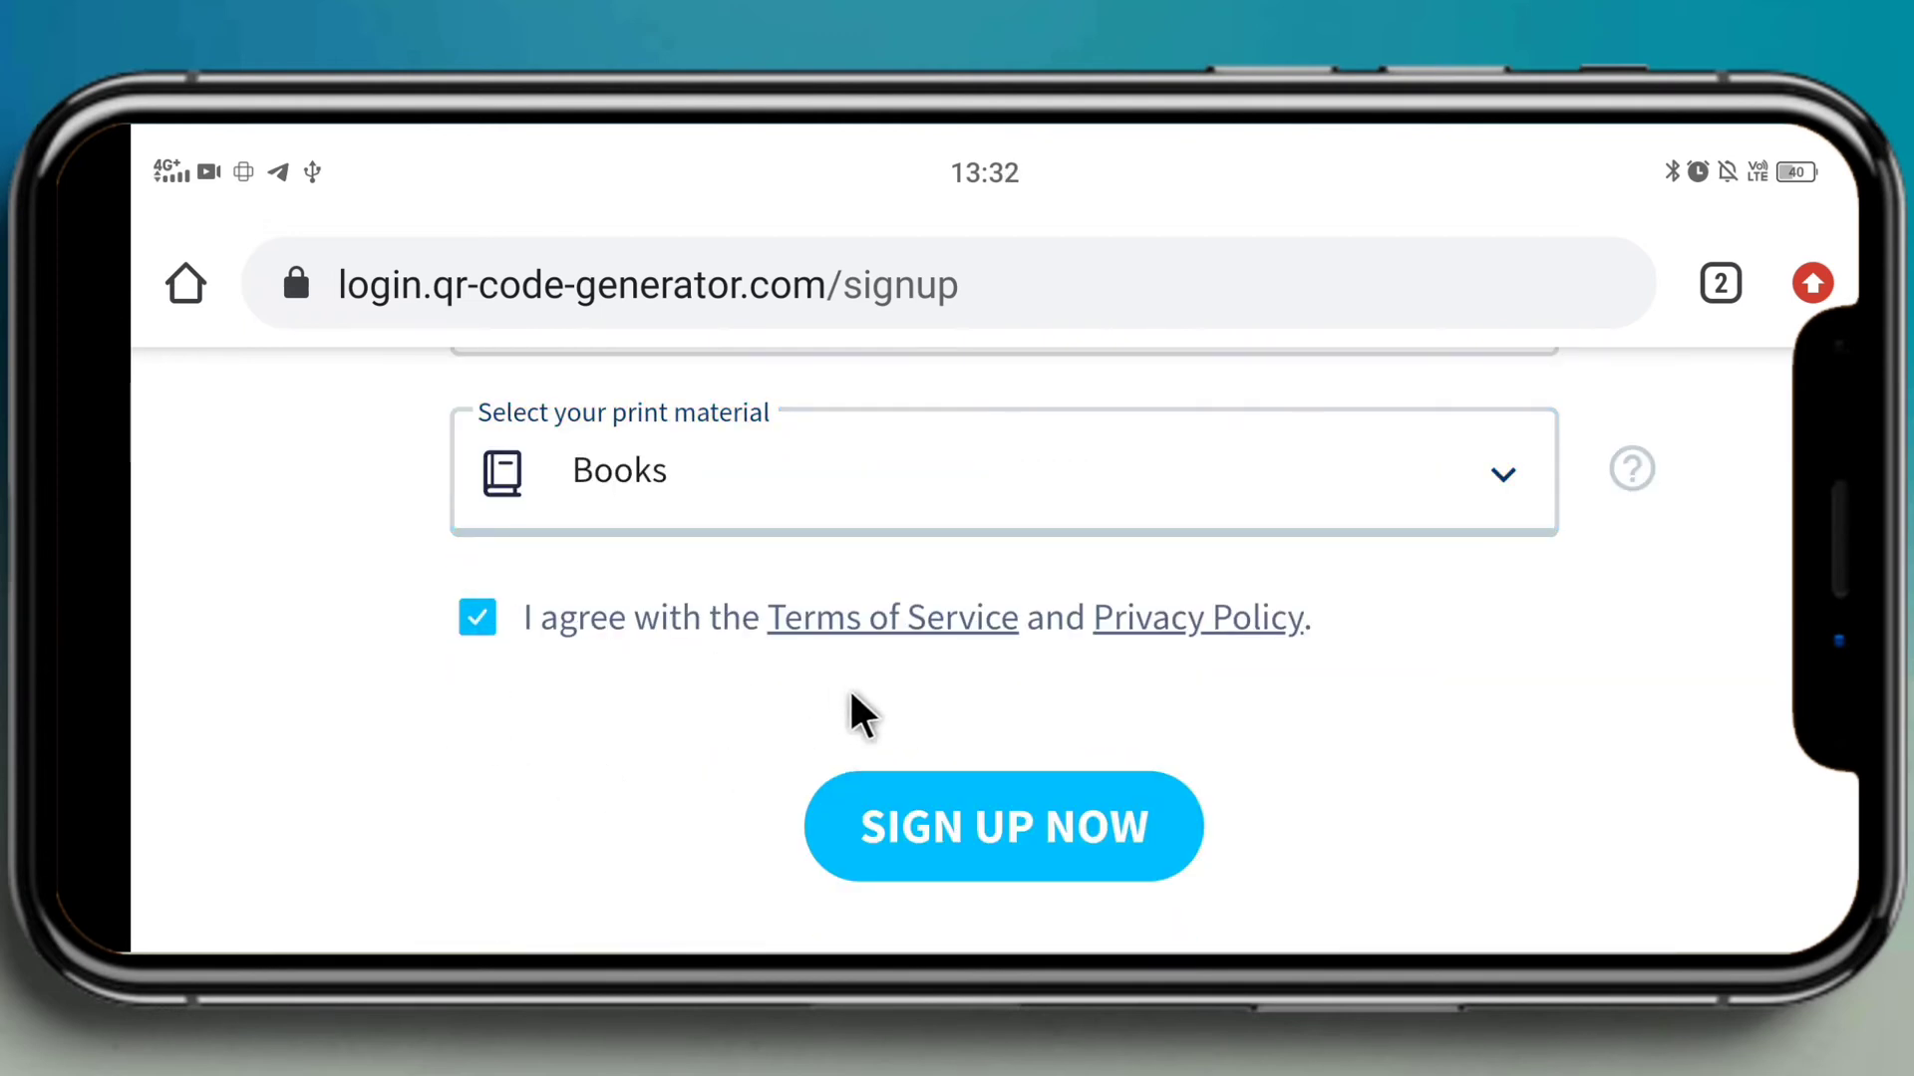
{"action": "left_click", "coordinate": [1010, 825]}
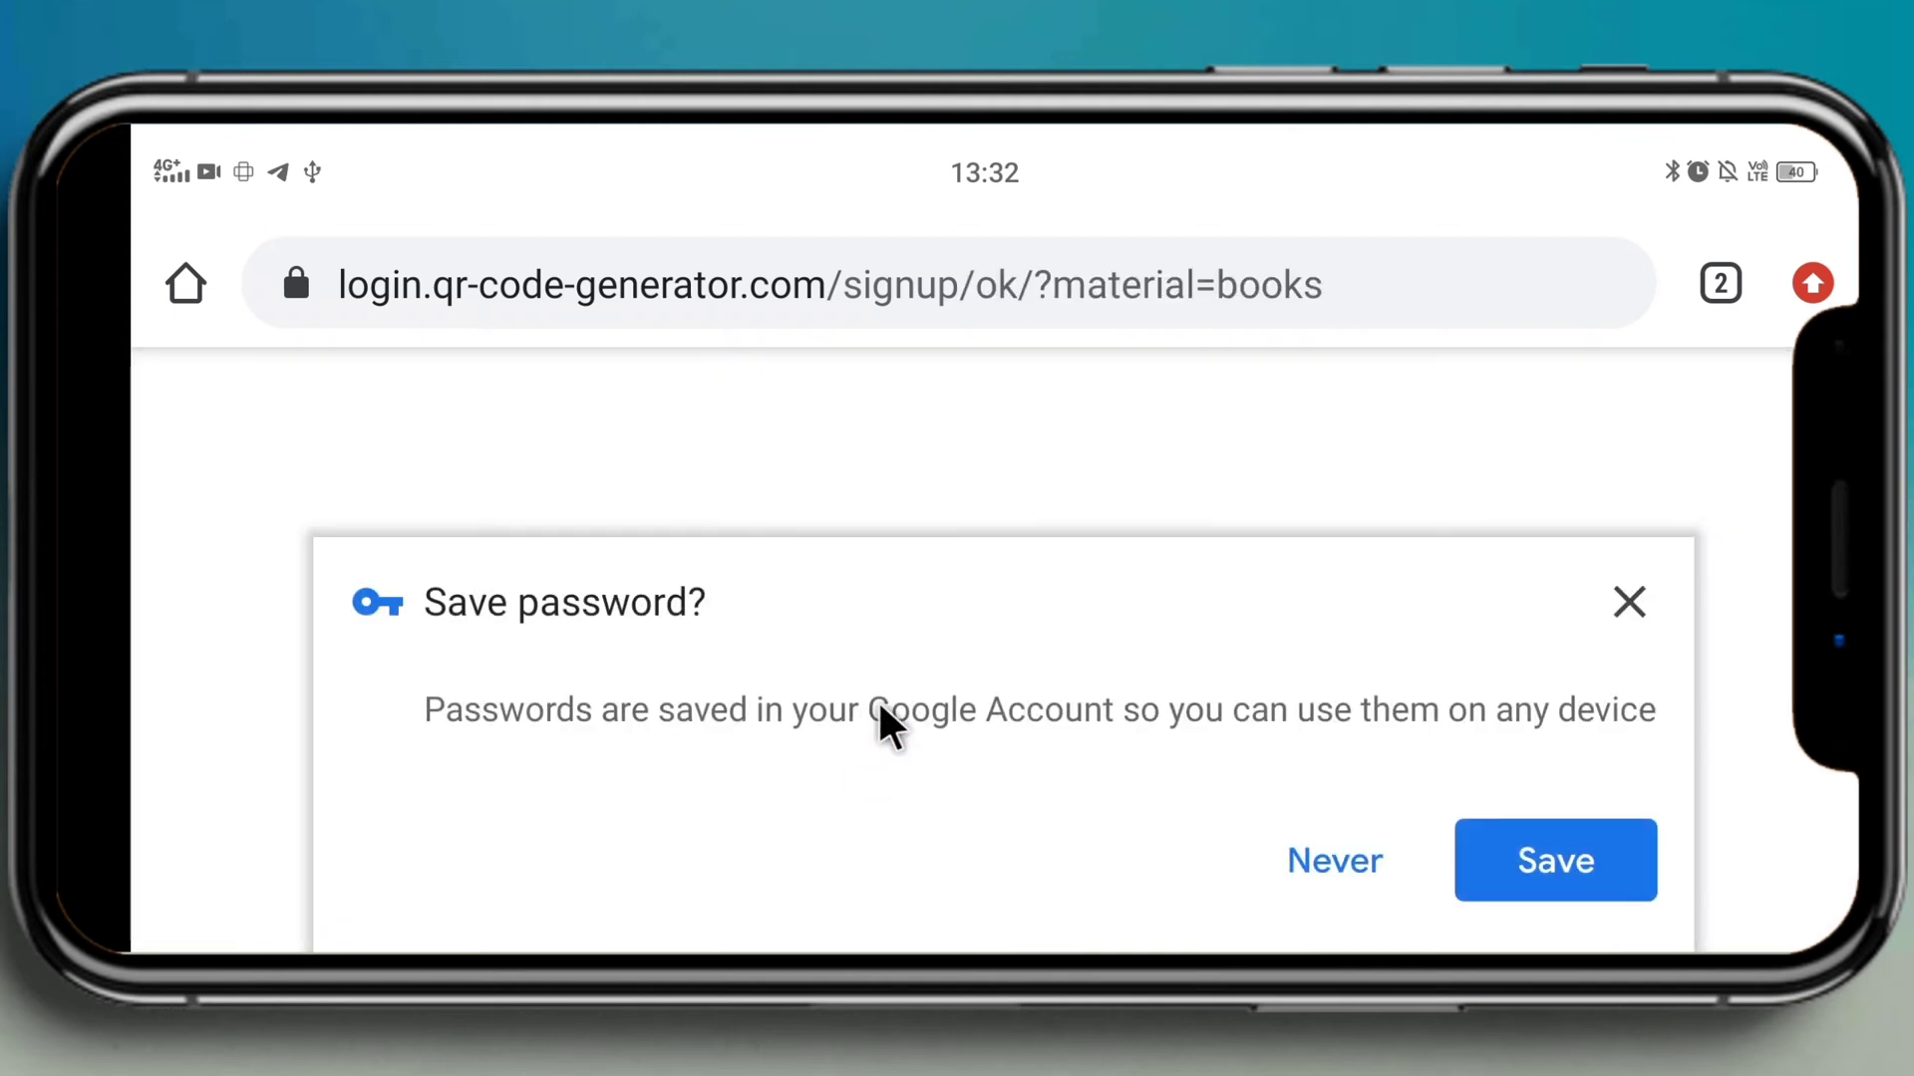
{"action": "left_click", "coordinate": [1612, 857]}
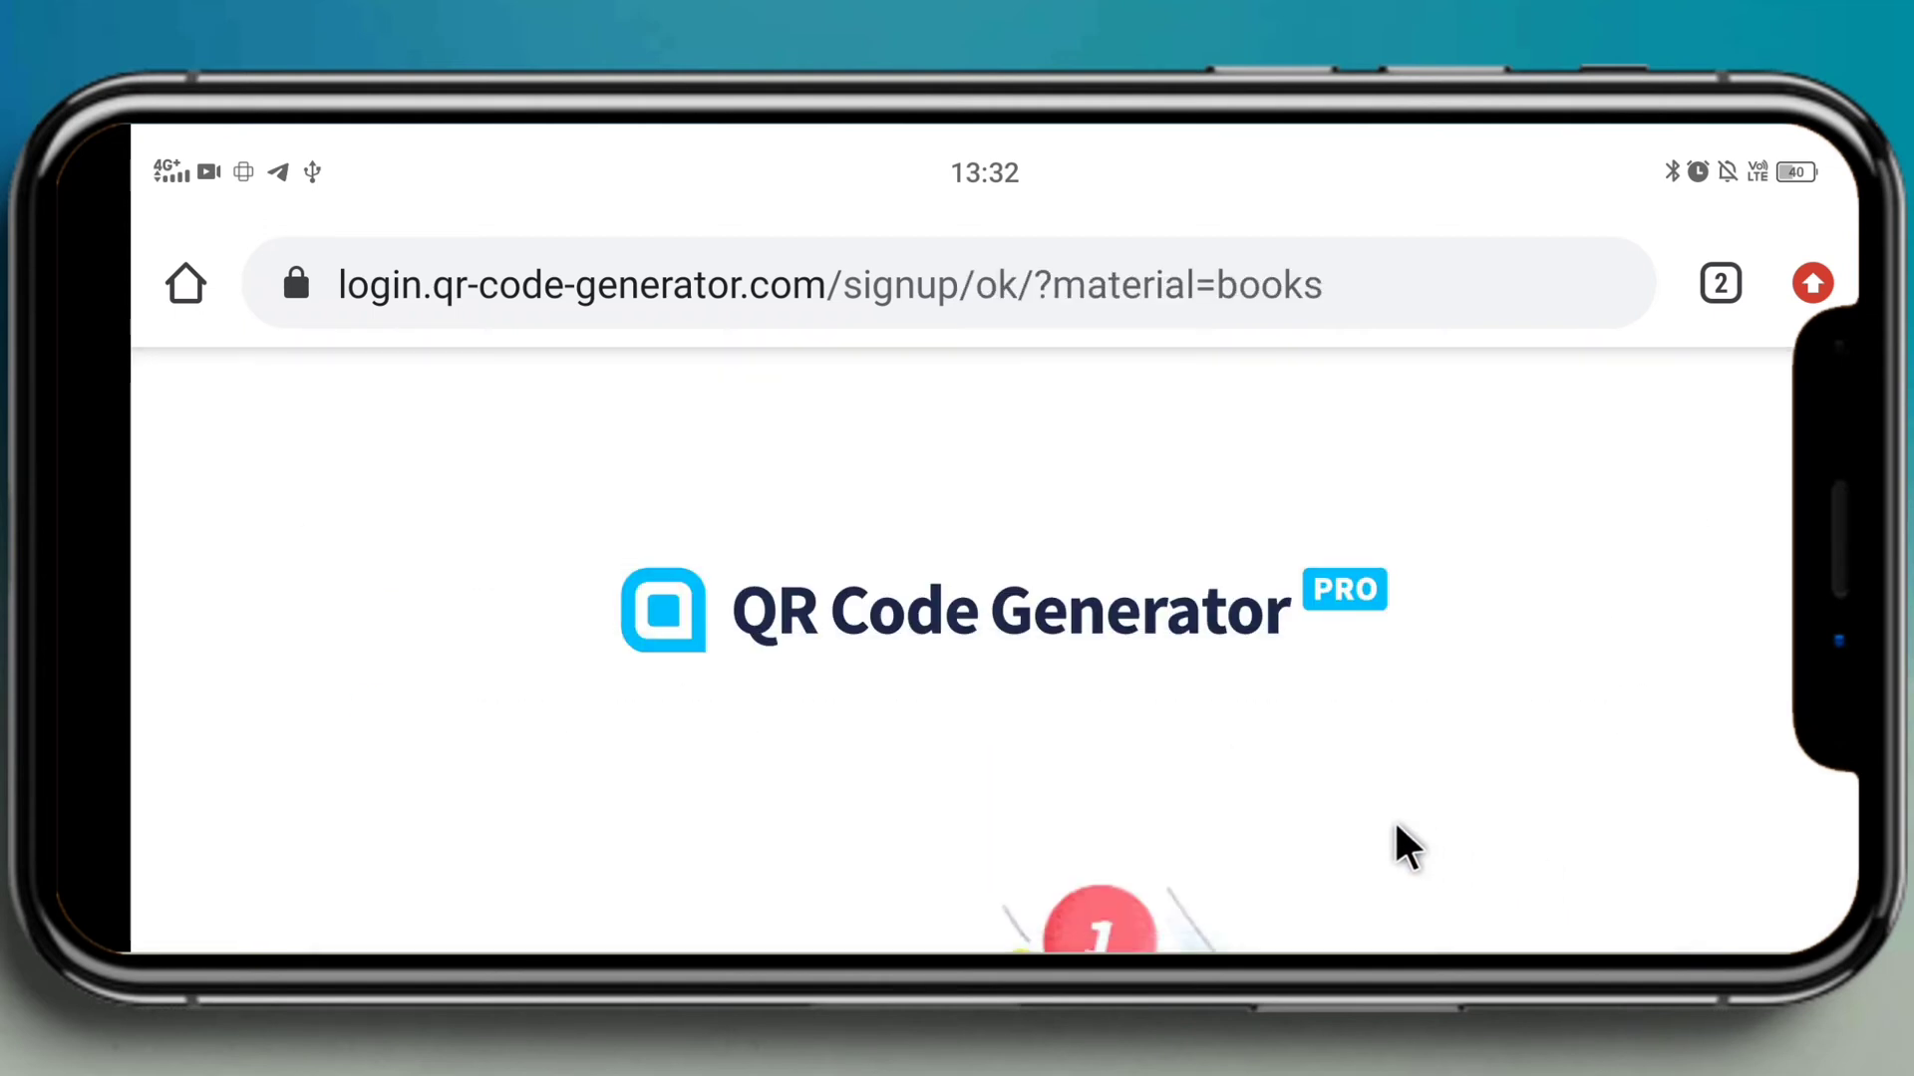
Step: Highlight the 'You've got mail!' heading and activation instructions, then view all open tabs
{"action": "scroll", "coordinate": [1352, 785], "scroll_direction": "down", "scroll_amount": 3}
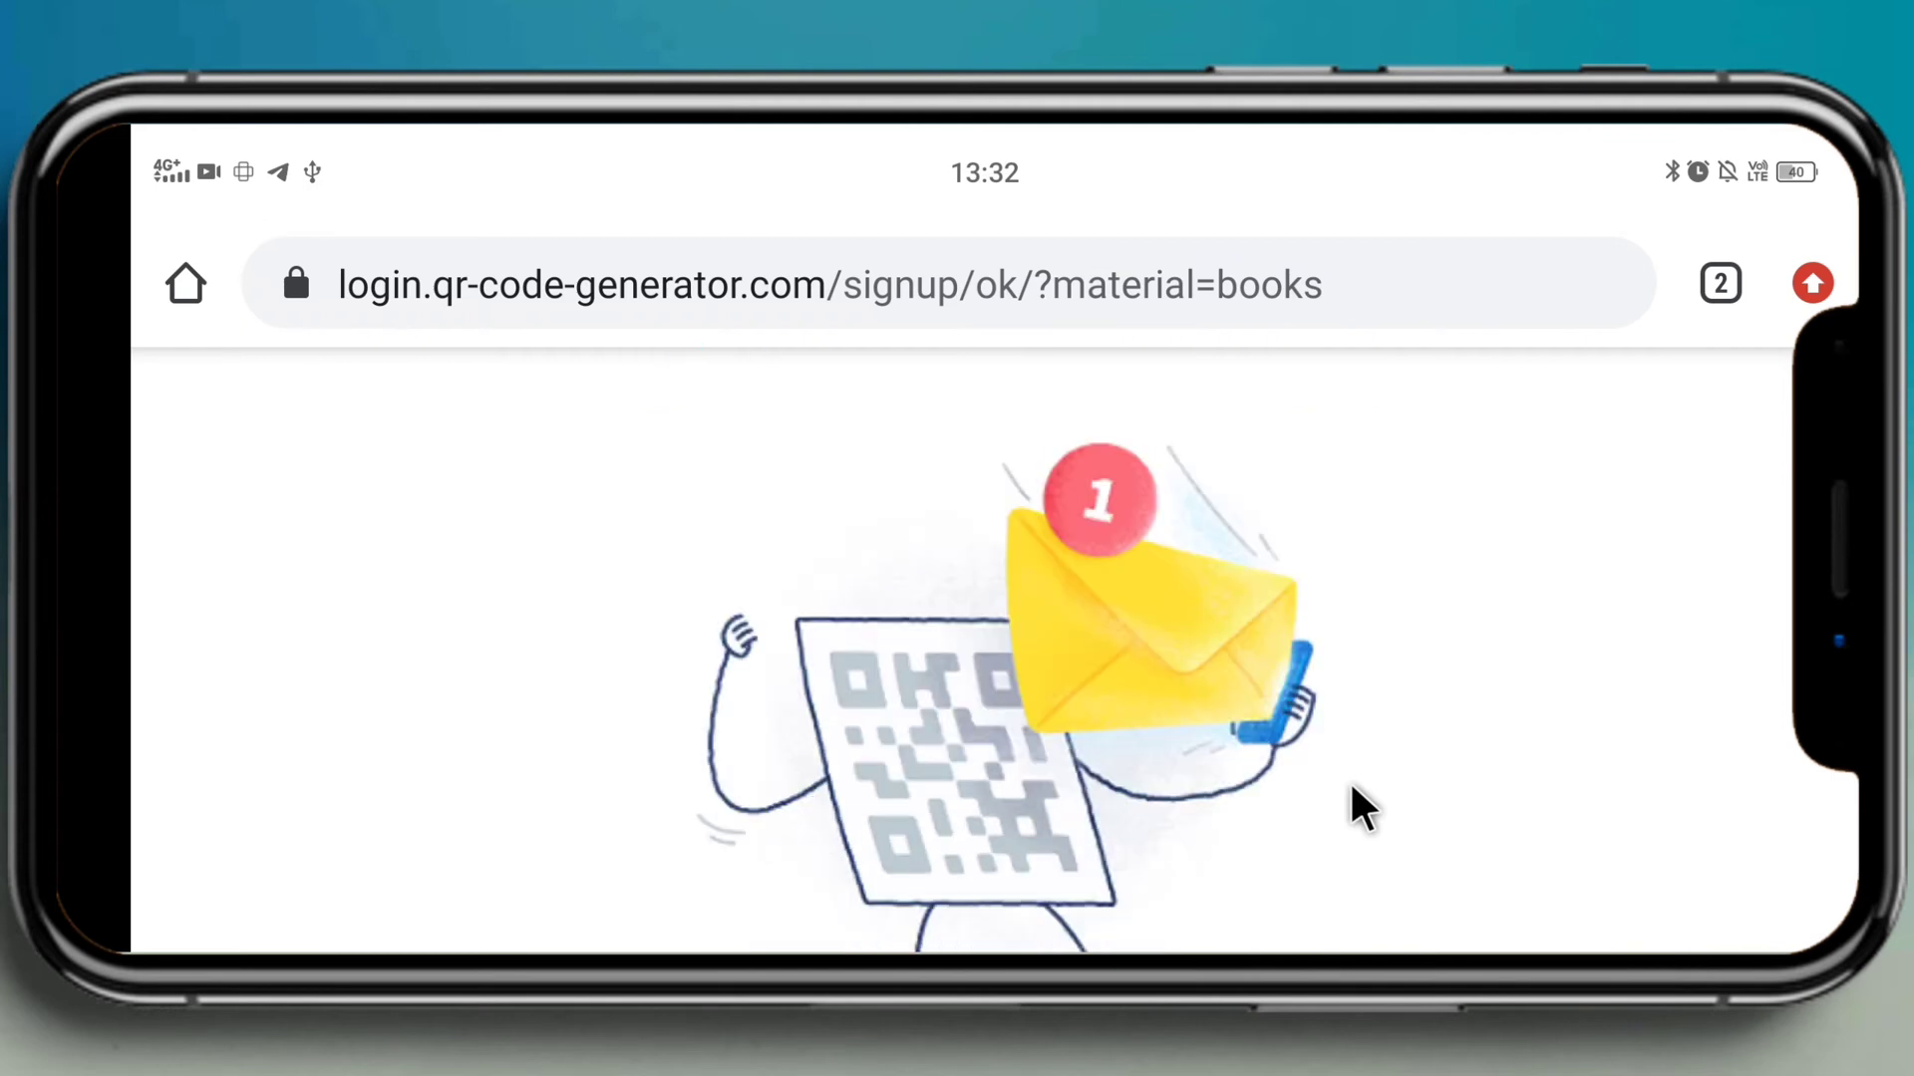
{"action": "scroll", "coordinate": [1106, 649], "scroll_direction": "down", "scroll_amount": 5}
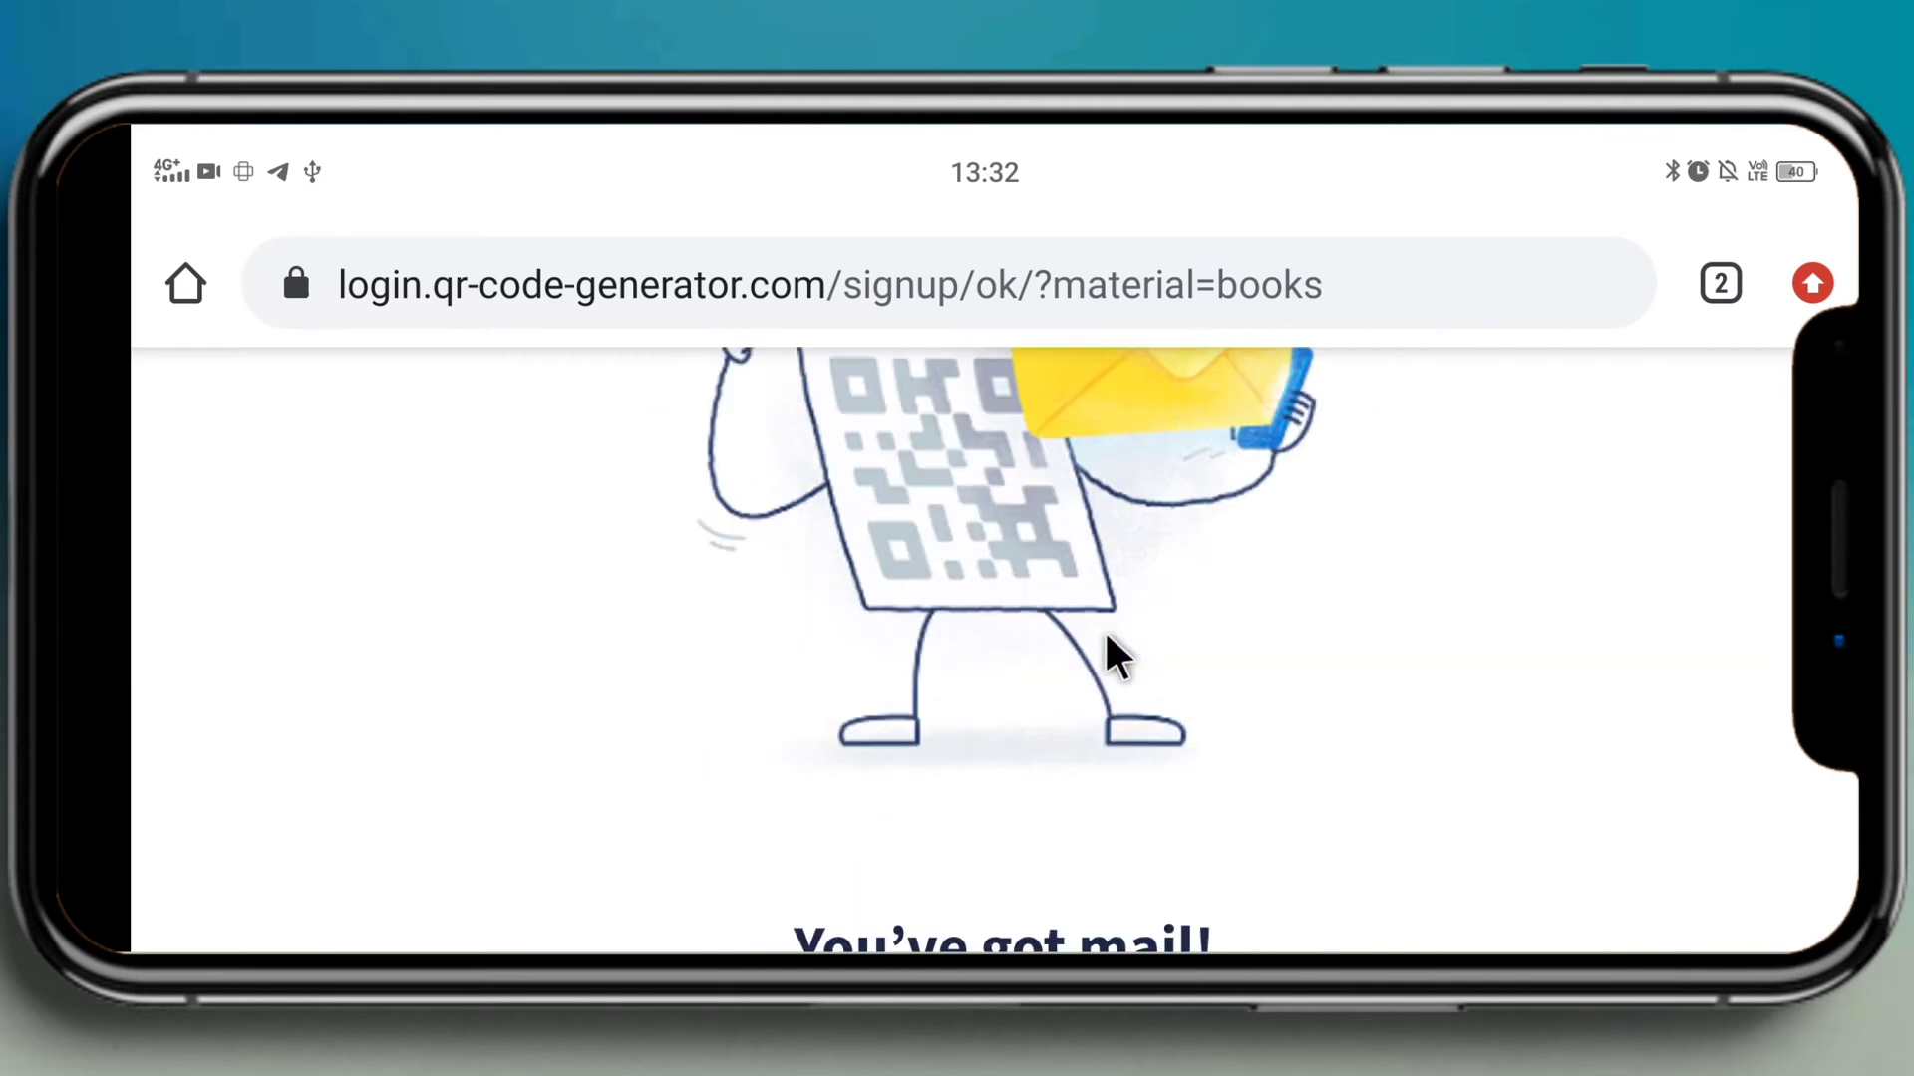
{"action": "left_click_drag", "start_coordinate": [745, 516], "coordinate": [1228, 525]}
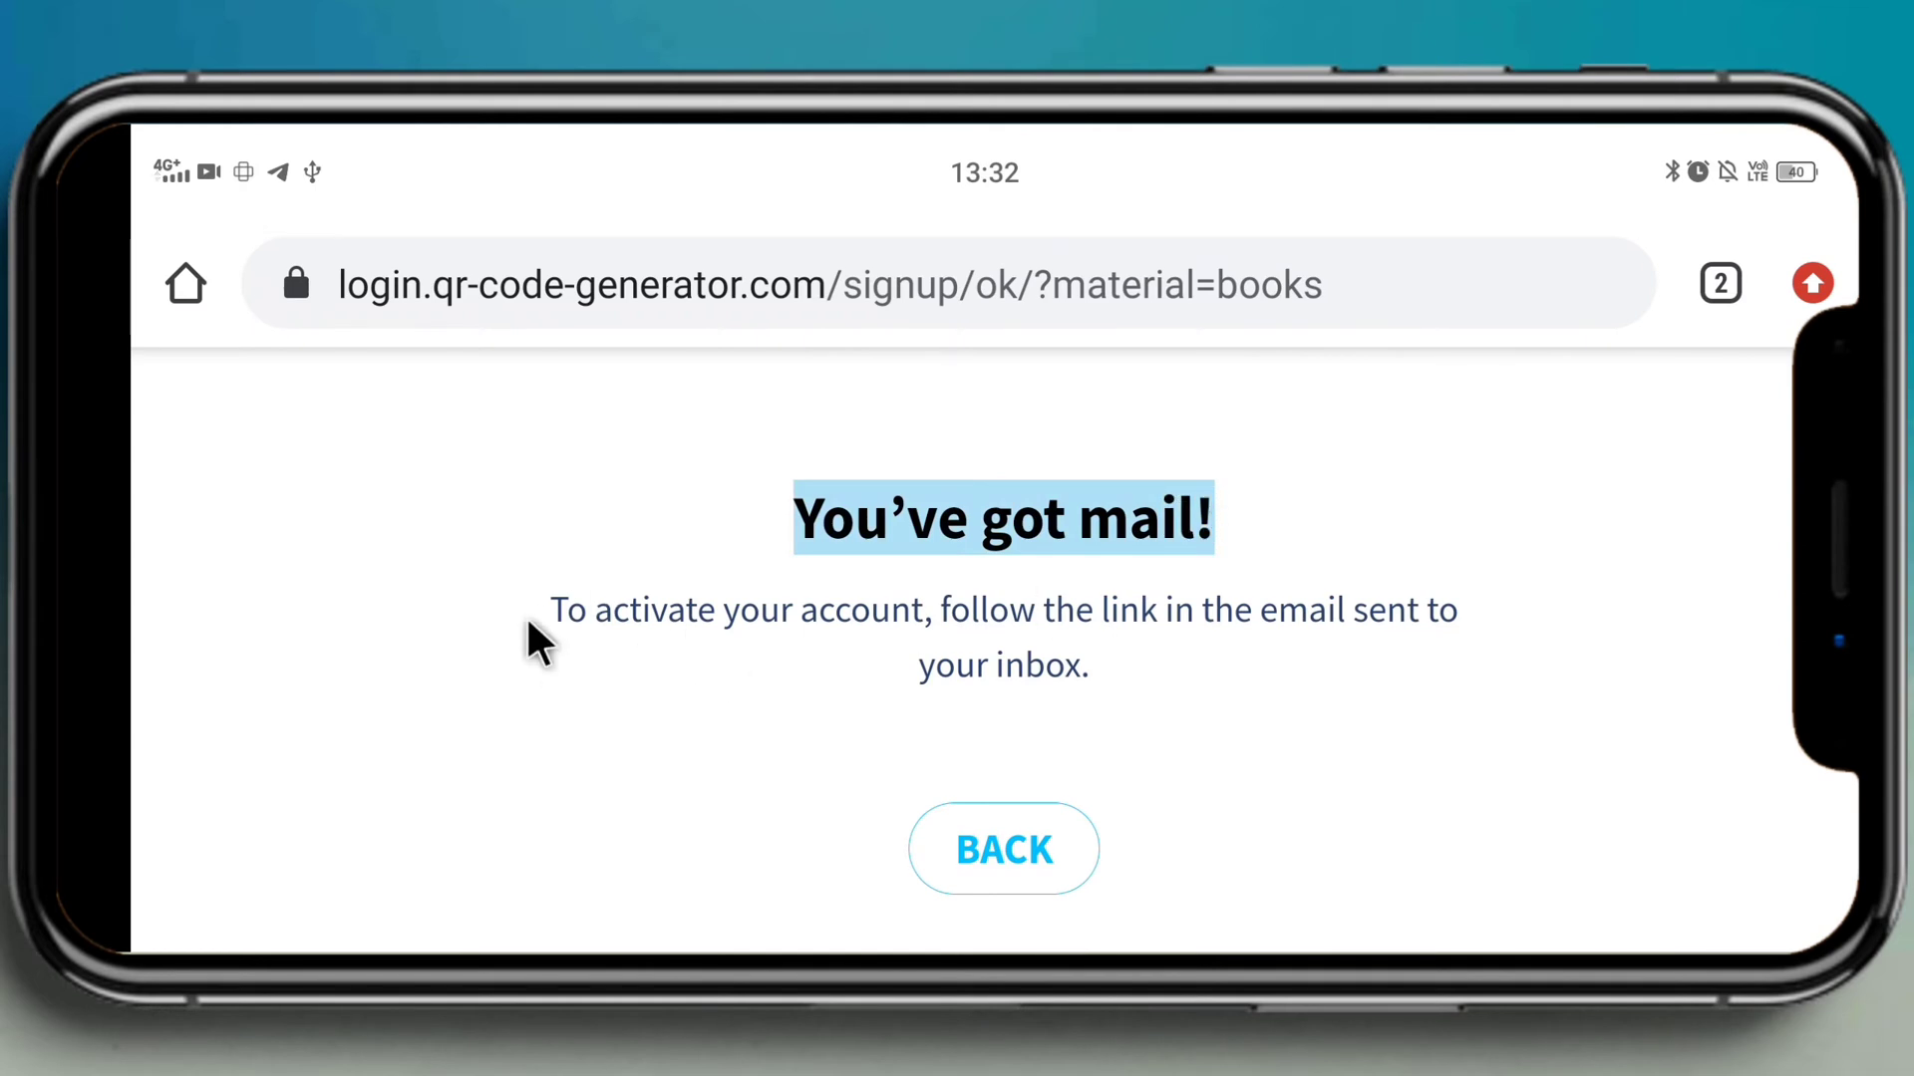
{"action": "left_click_drag", "start_coordinate": [530, 622], "coordinate": [1106, 673]}
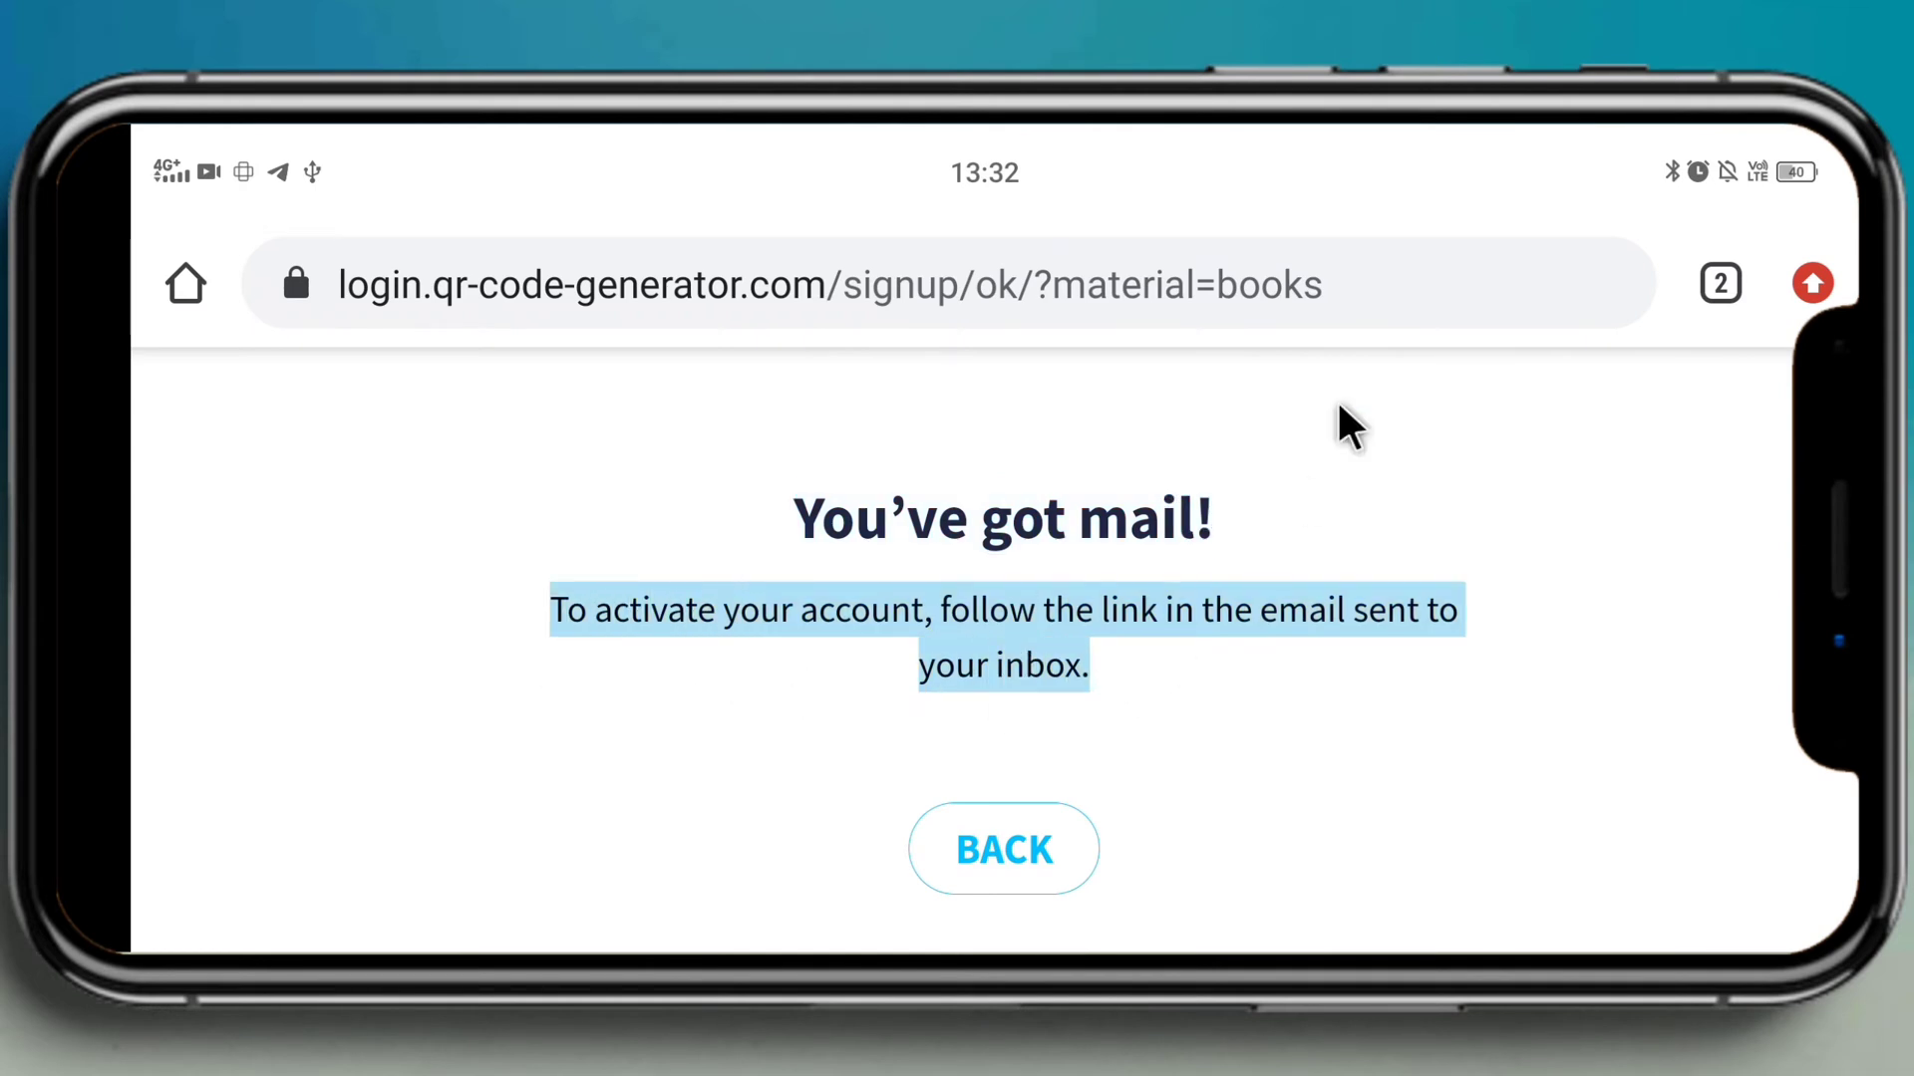
{"action": "left_click", "coordinate": [1717, 285]}
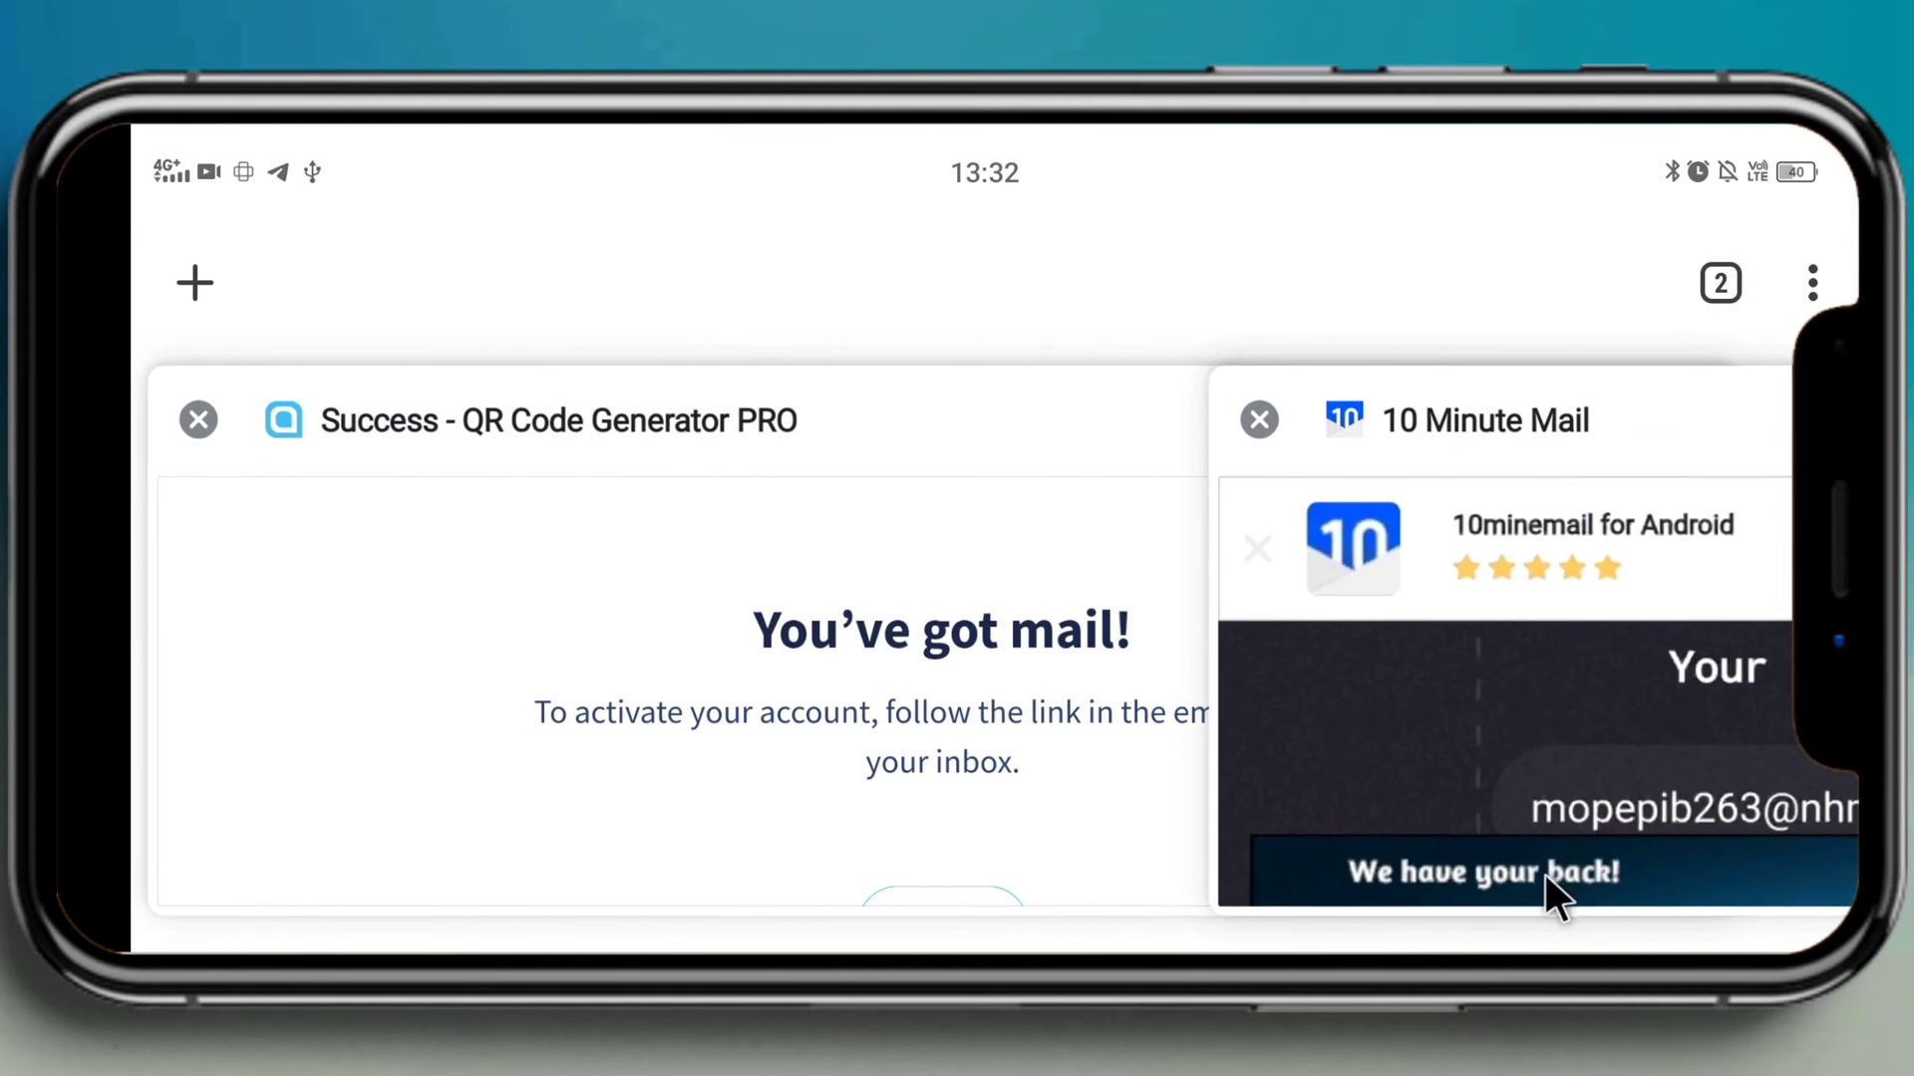
Step: Switch to the 10 Minute Mail tab and open the QR Code Generator activation email
{"action": "left_click", "coordinate": [1545, 782]}
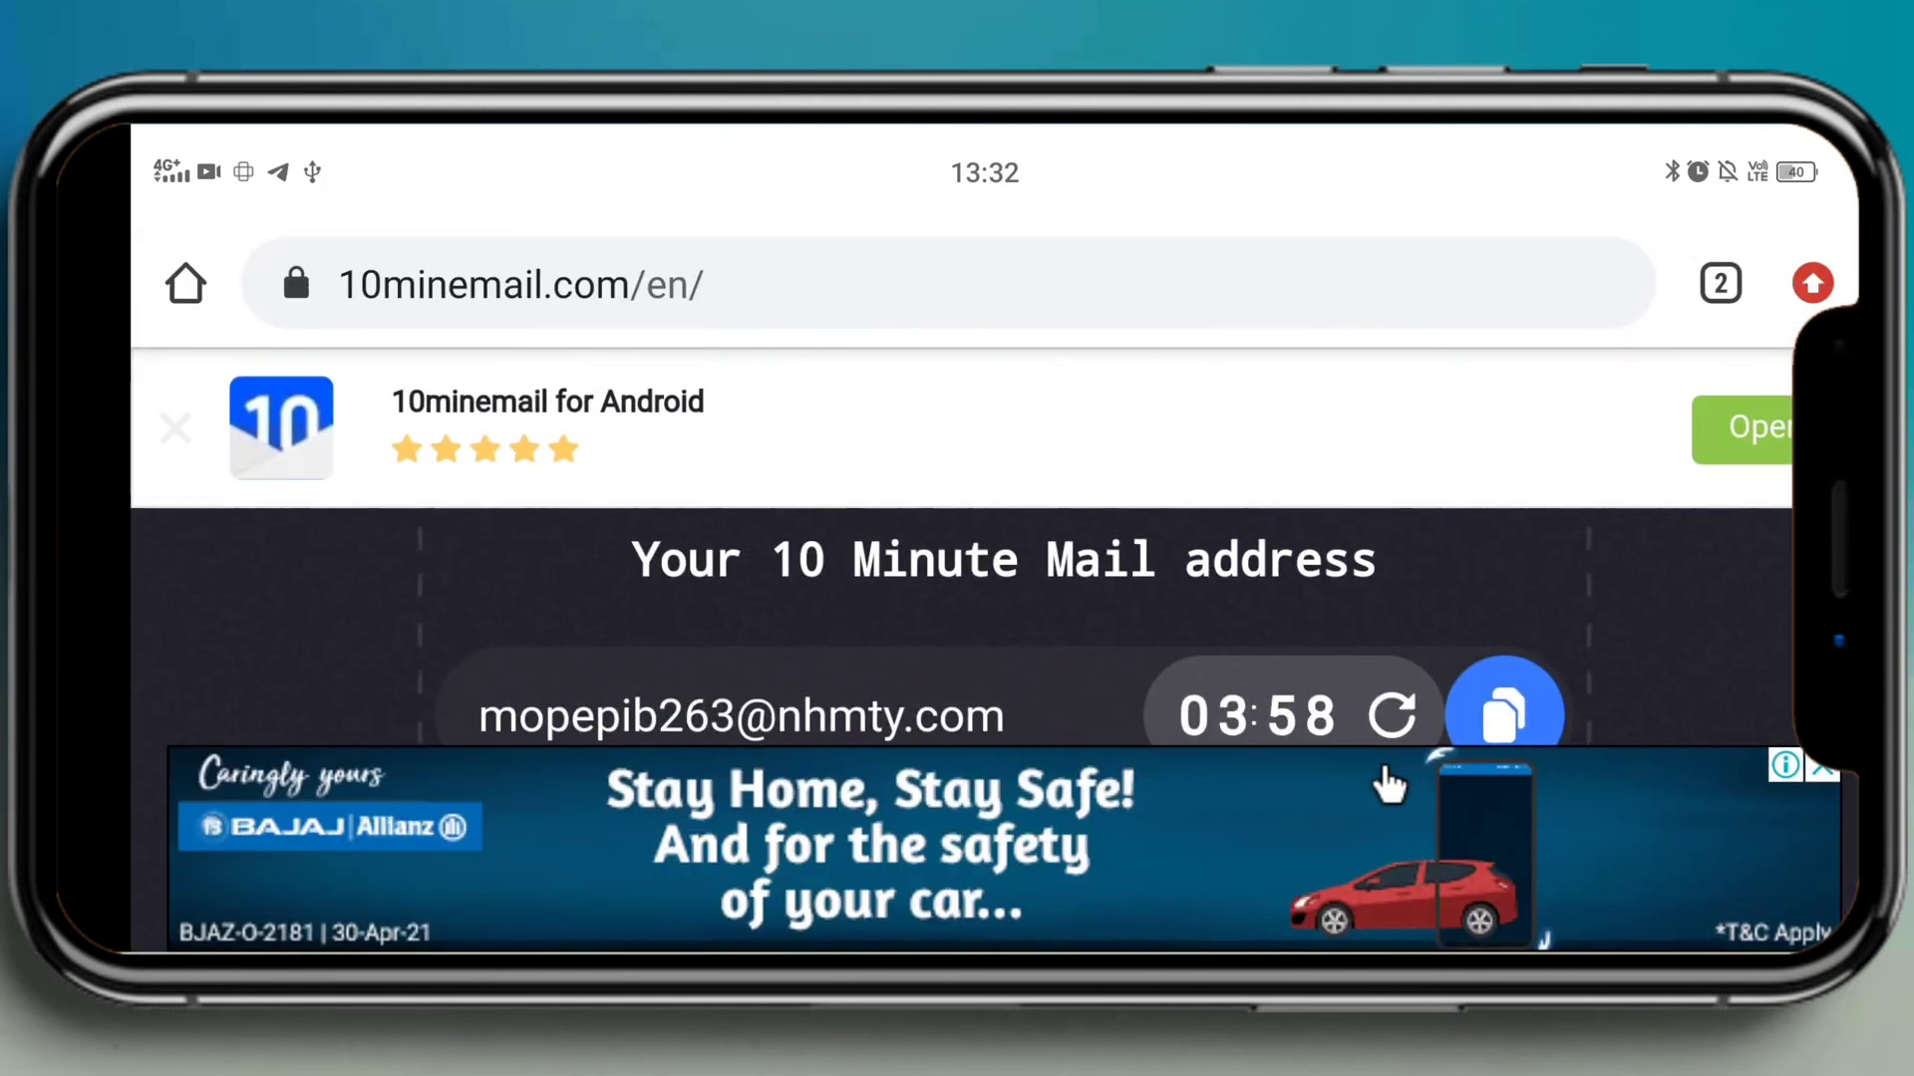
{"action": "scroll", "coordinate": [1305, 640], "scroll_direction": "down", "scroll_amount": 10}
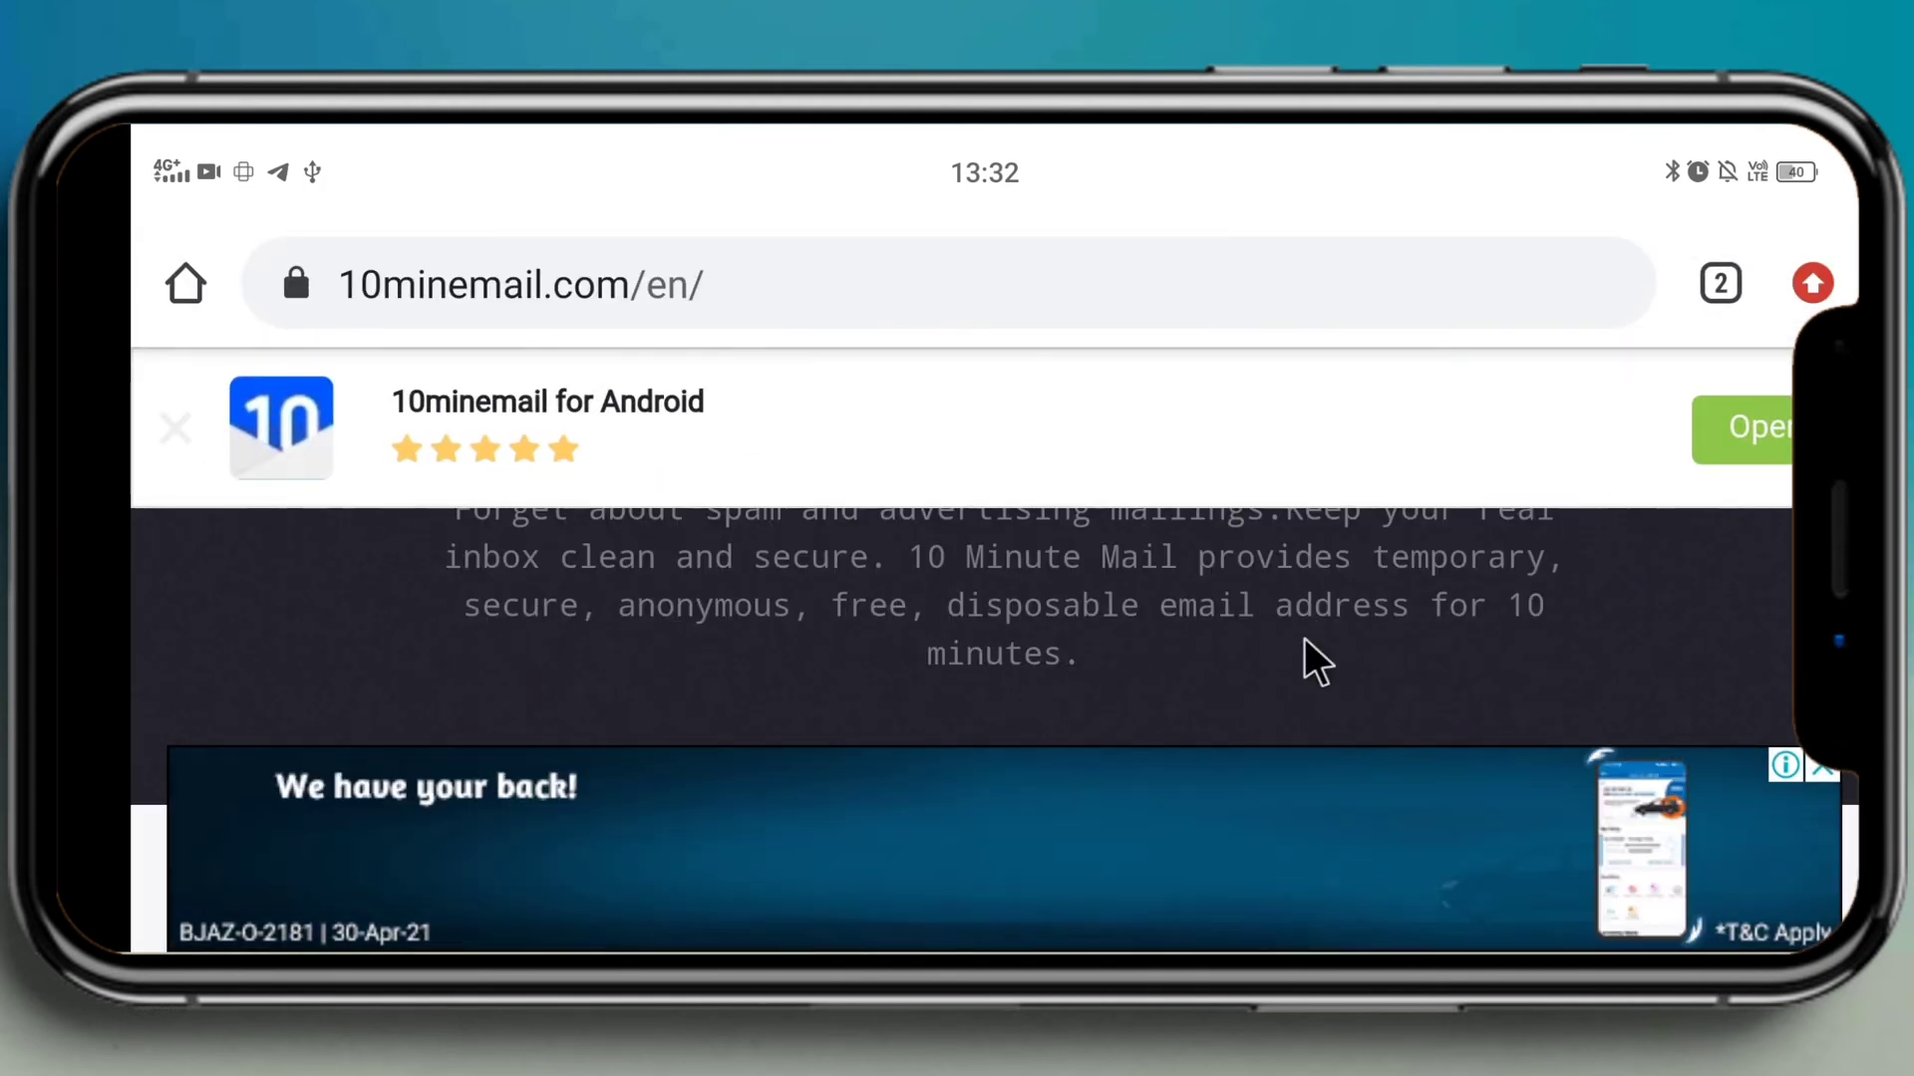
{"action": "scroll", "coordinate": [1302, 653], "scroll_direction": "down", "scroll_amount": 1}
{"action": "scroll", "coordinate": [922, 743], "scroll_direction": "up", "scroll_amount": 1}
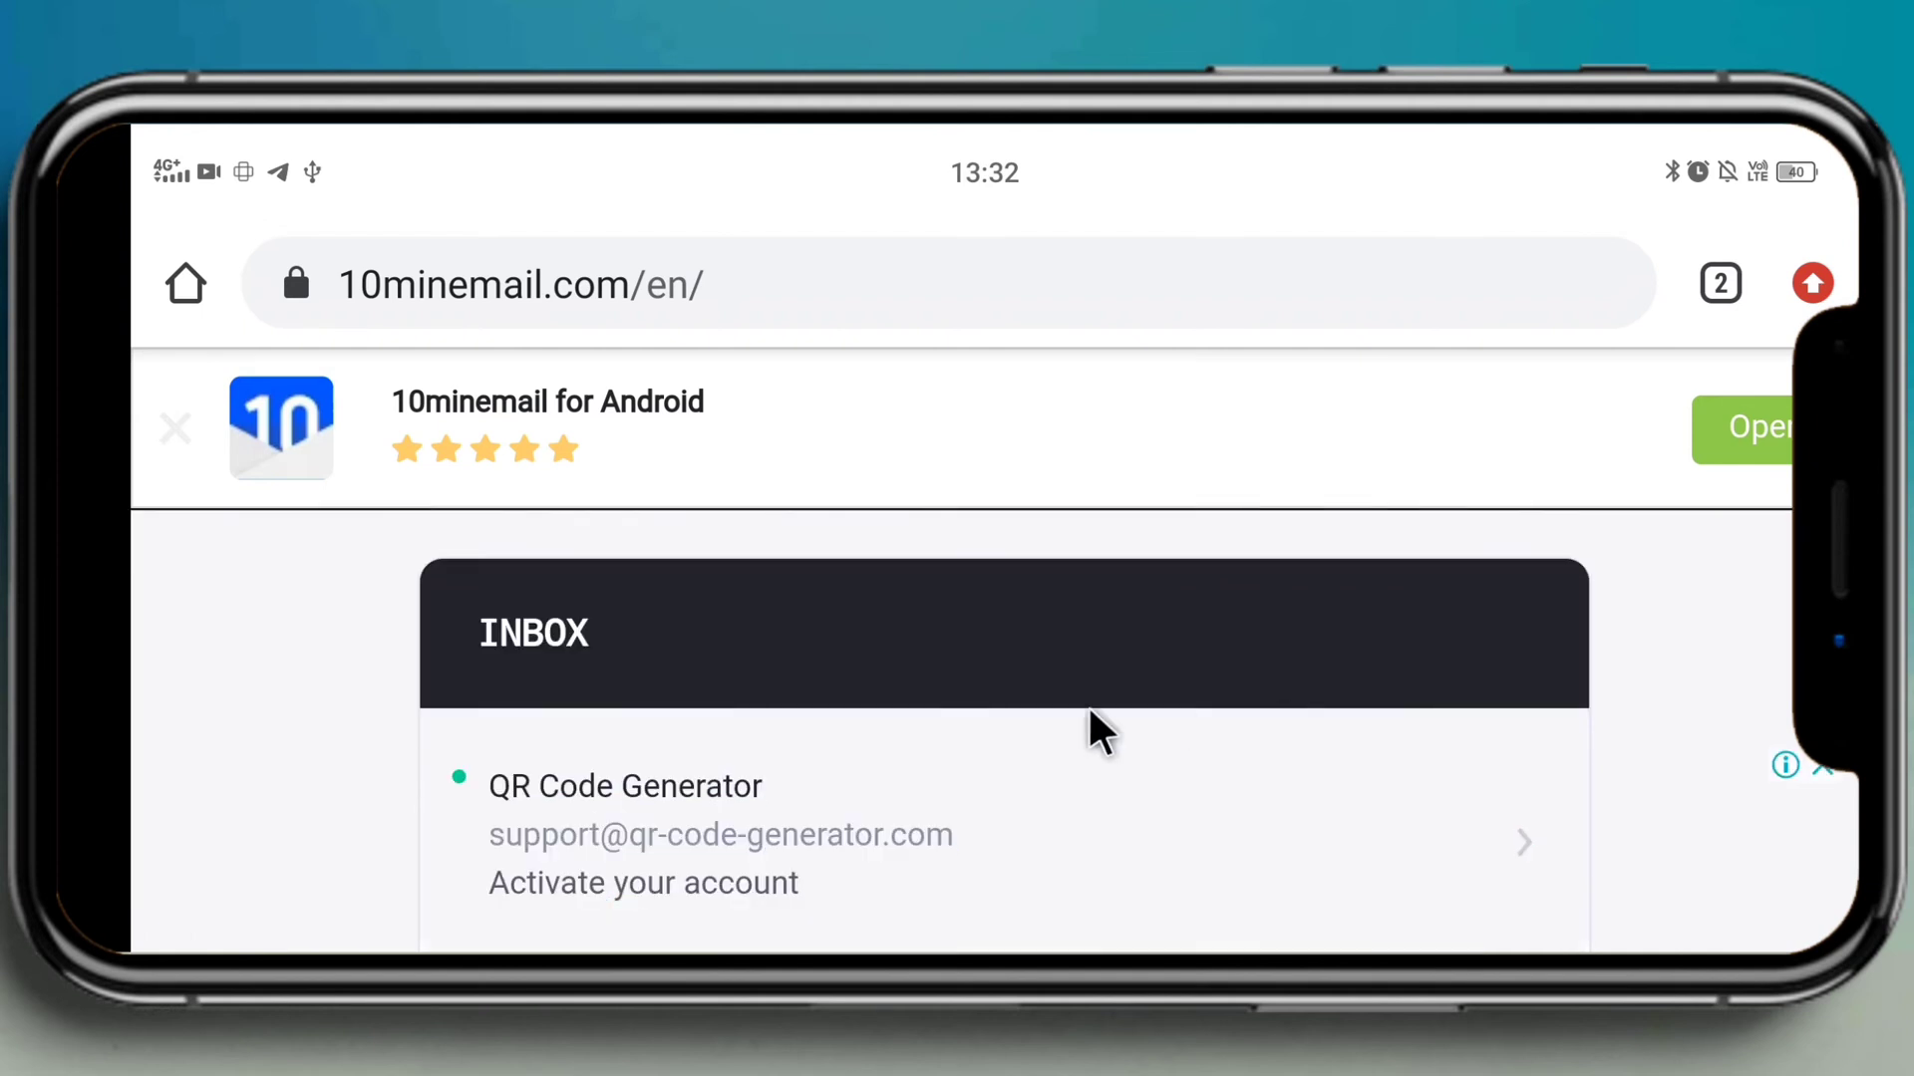
{"action": "scroll", "coordinate": [821, 654], "scroll_direction": "down", "scroll_amount": 1}
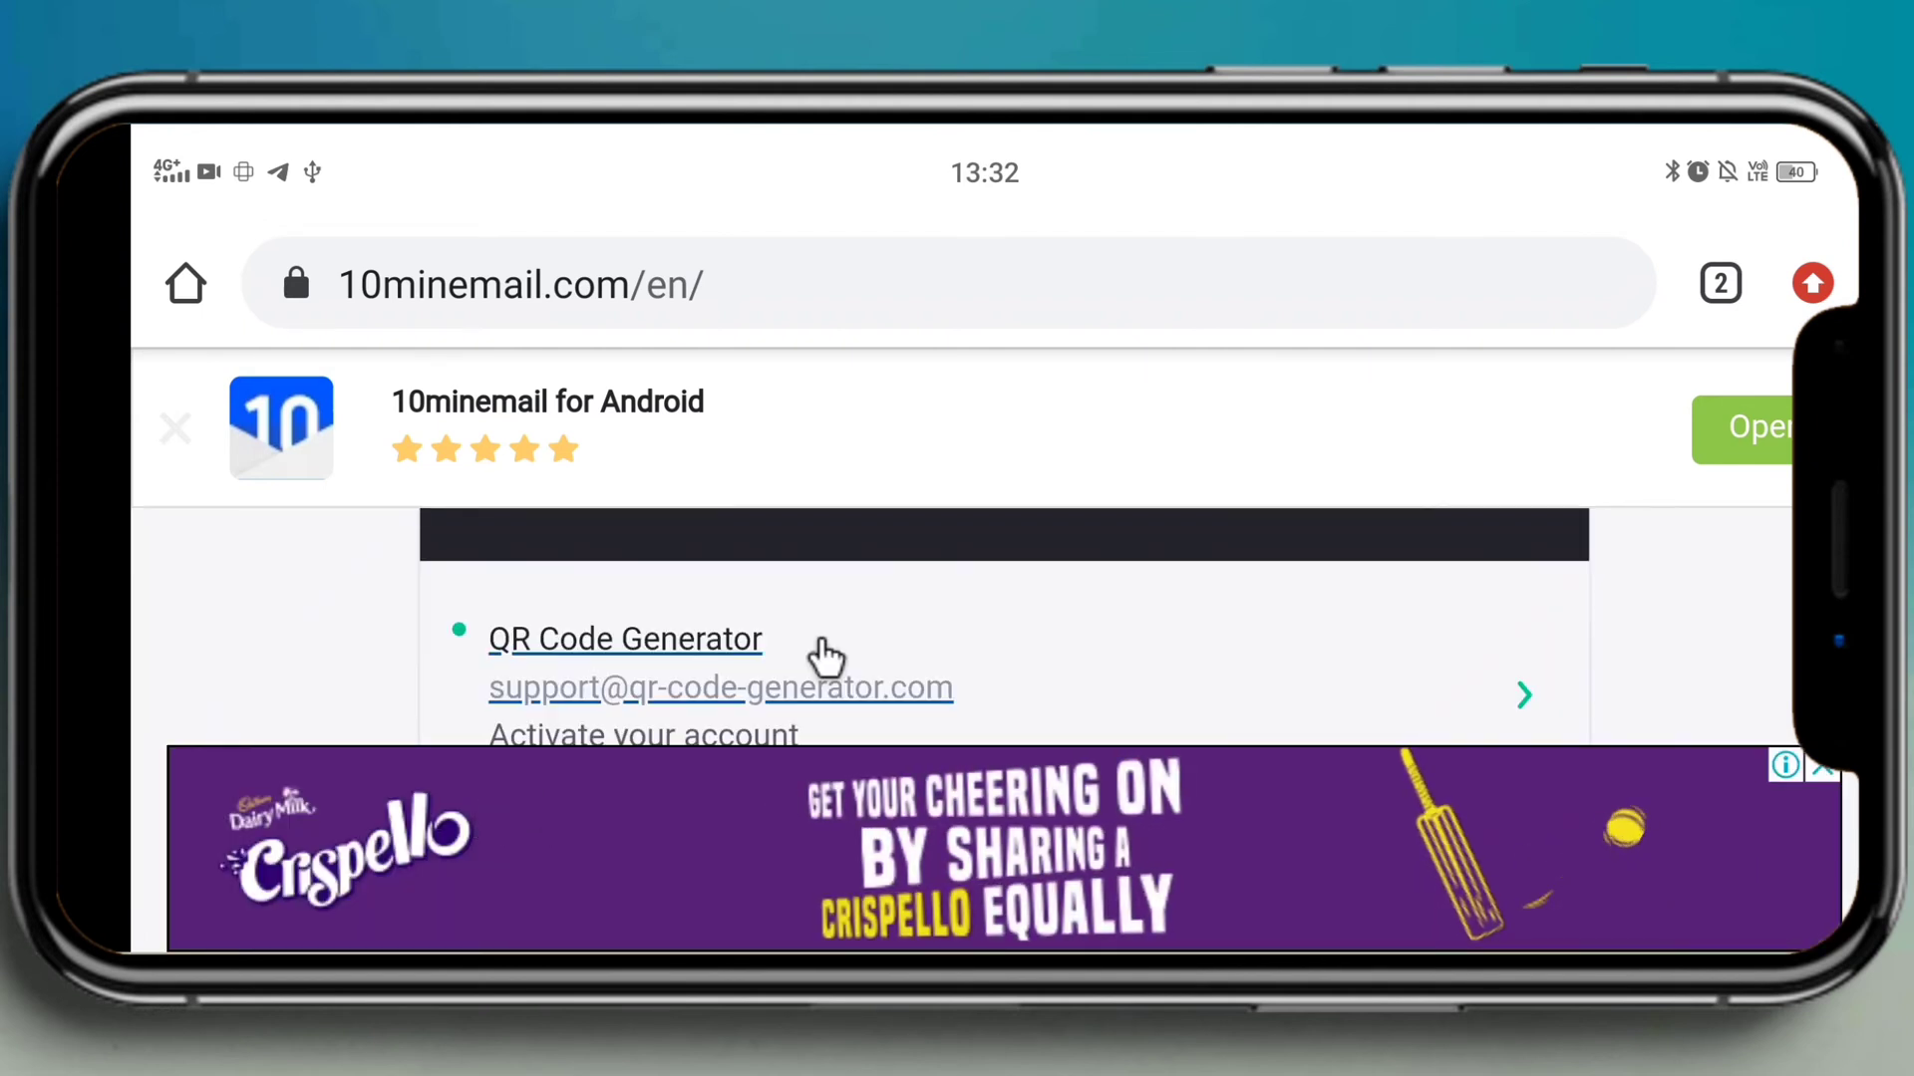
{"action": "scroll", "coordinate": [821, 654], "scroll_direction": "down", "scroll_amount": 2}
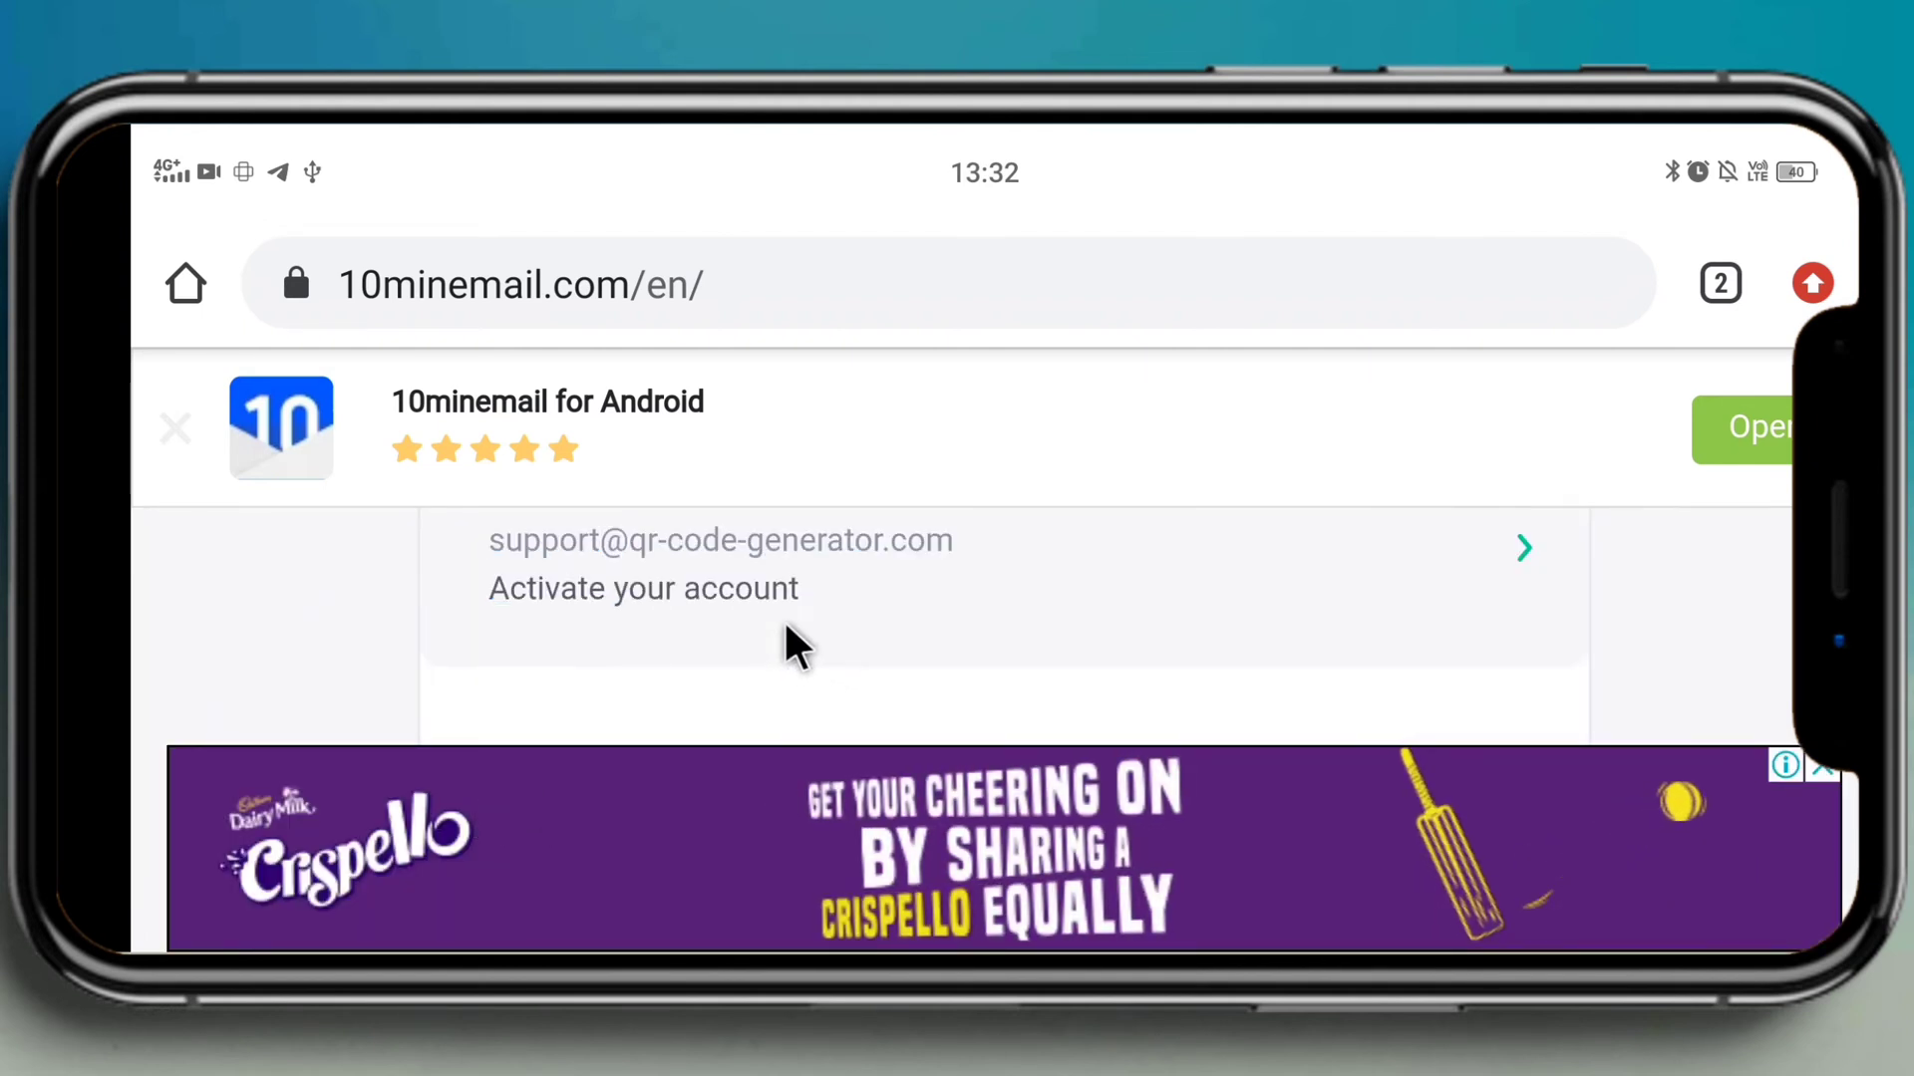
{"action": "scroll", "coordinate": [794, 648], "scroll_direction": "up", "scroll_amount": 2}
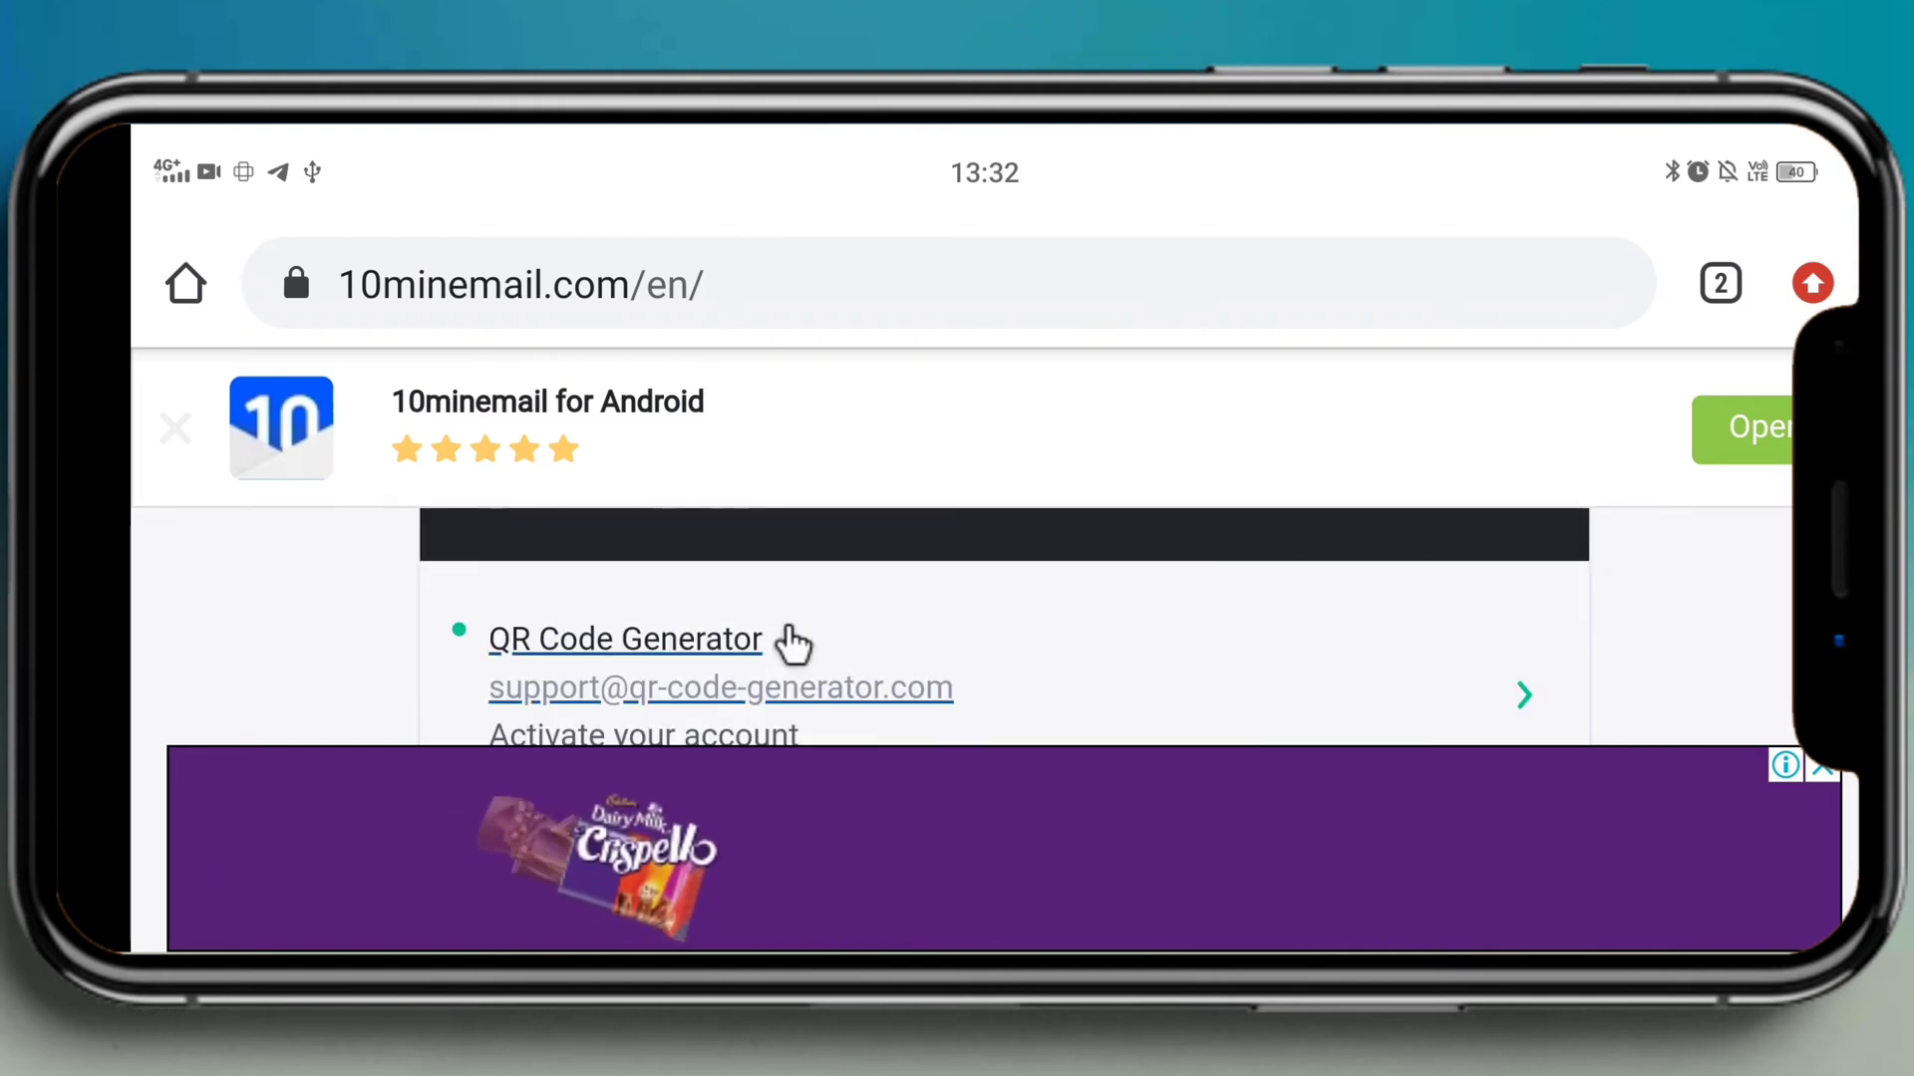
{"action": "left_click", "coordinate": [794, 648]}
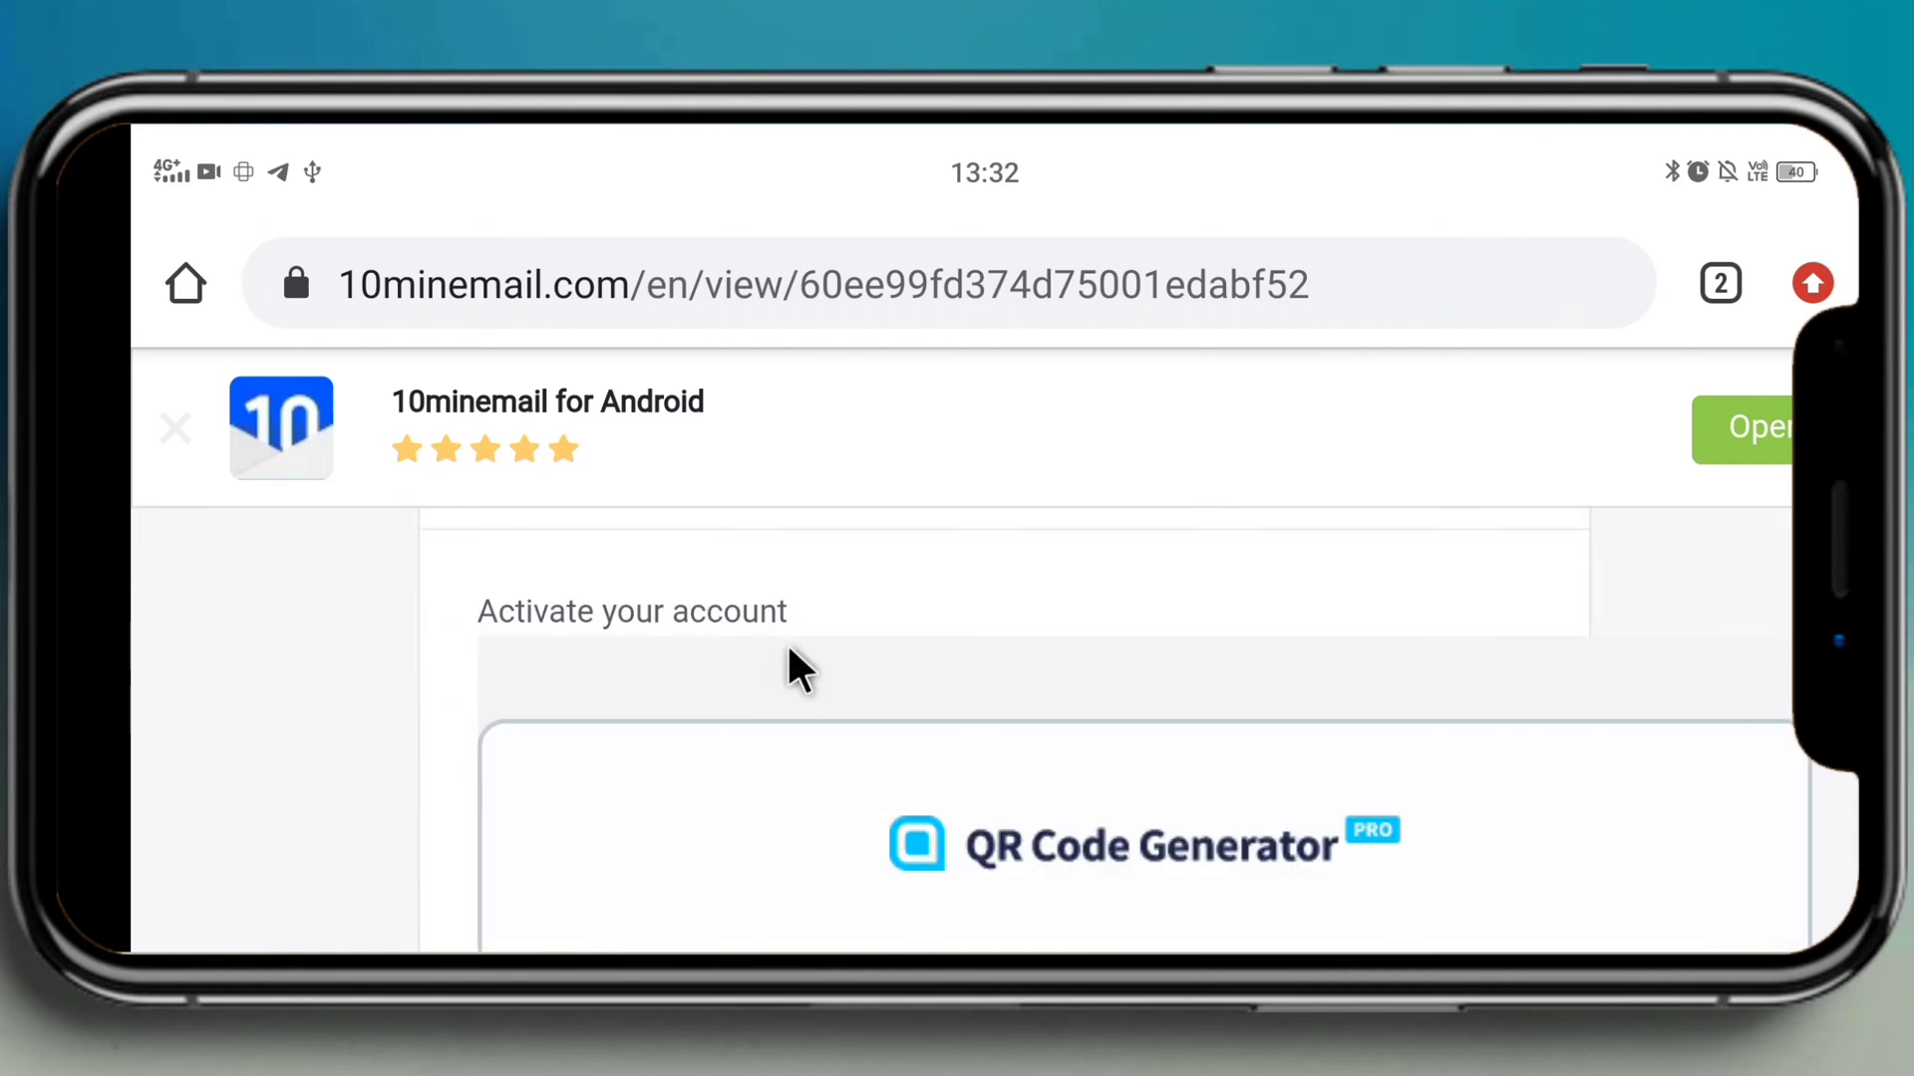
{"action": "scroll", "coordinate": [795, 667], "scroll_direction": "down", "scroll_amount": 5}
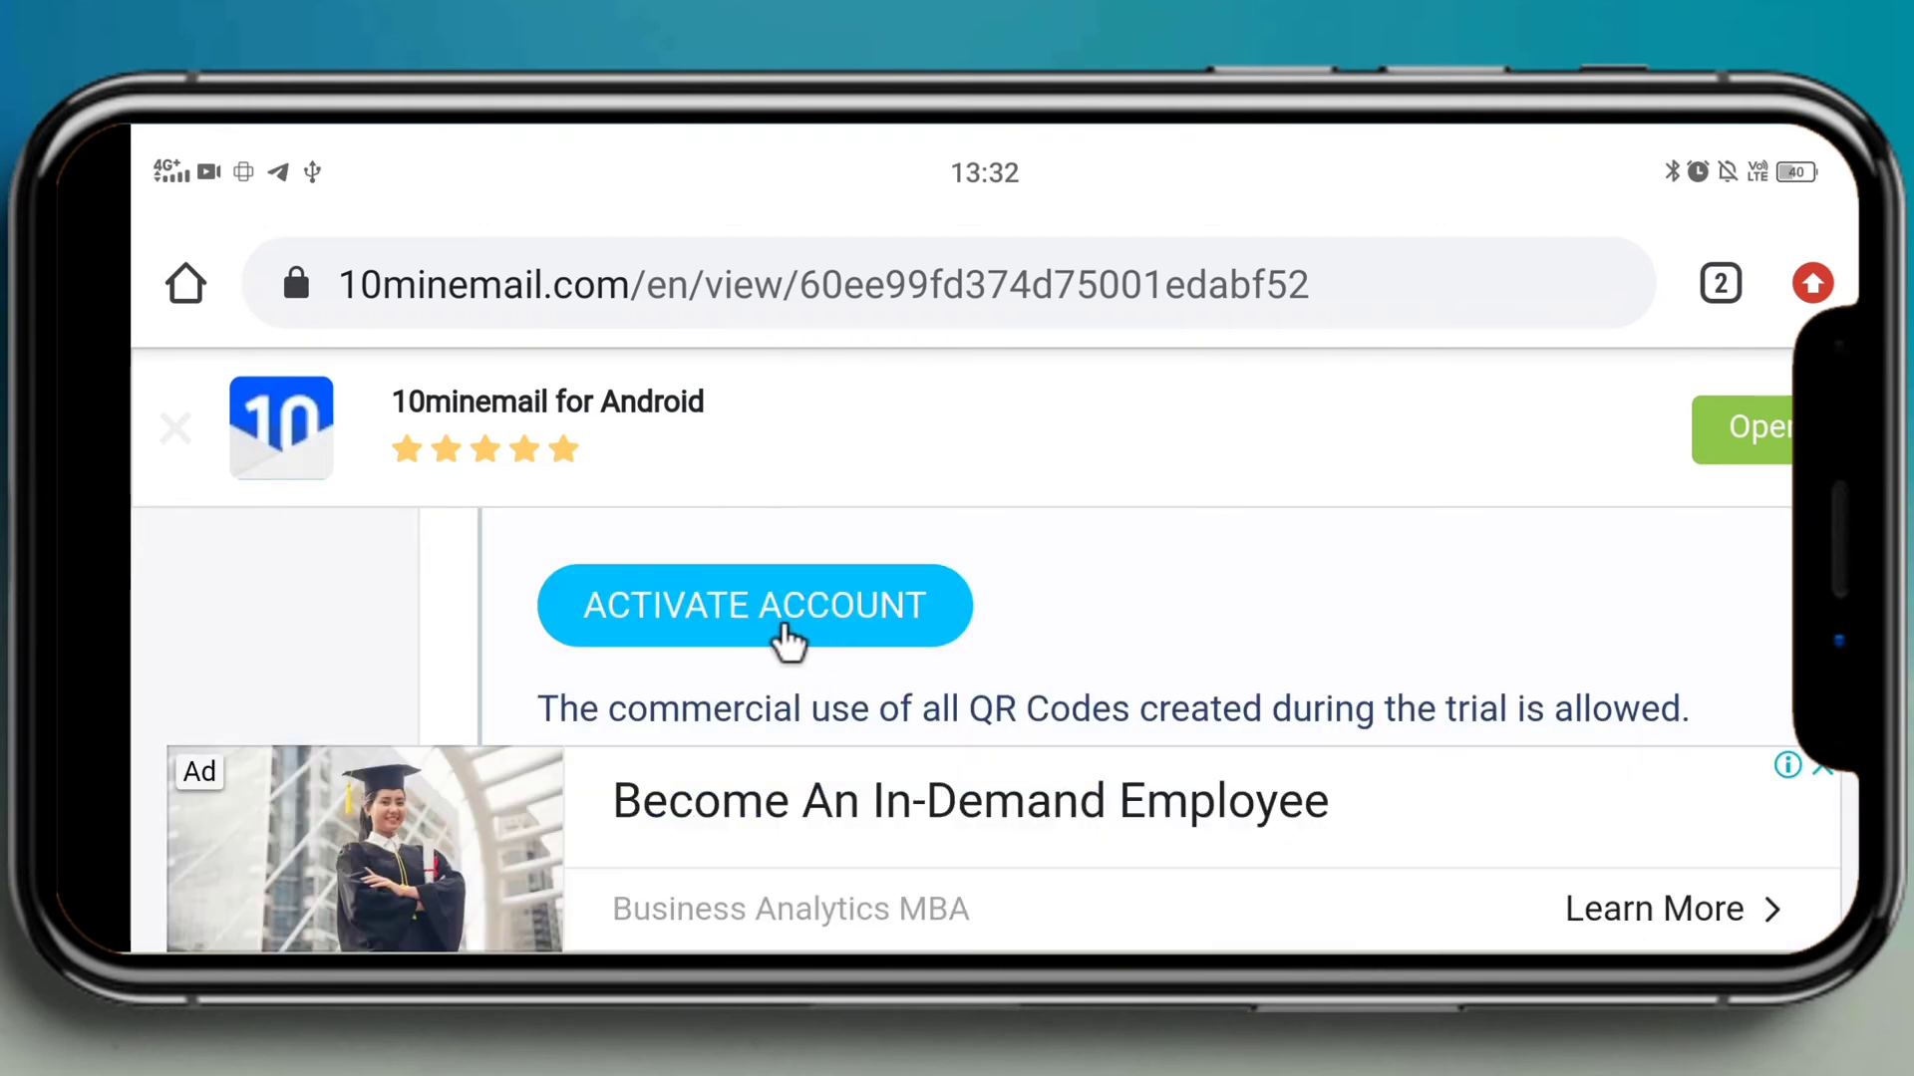
{"action": "scroll", "coordinate": [793, 644], "scroll_direction": "up", "scroll_amount": 3}
{"action": "scroll", "coordinate": [803, 638], "scroll_direction": "down", "scroll_amount": 10}
{"action": "scroll", "coordinate": [798, 628], "scroll_direction": "up", "scroll_amount": 8}
Step: Activate the account, choose Images as the QR code type, and continue to naming
{"action": "left_click", "coordinate": [813, 665]}
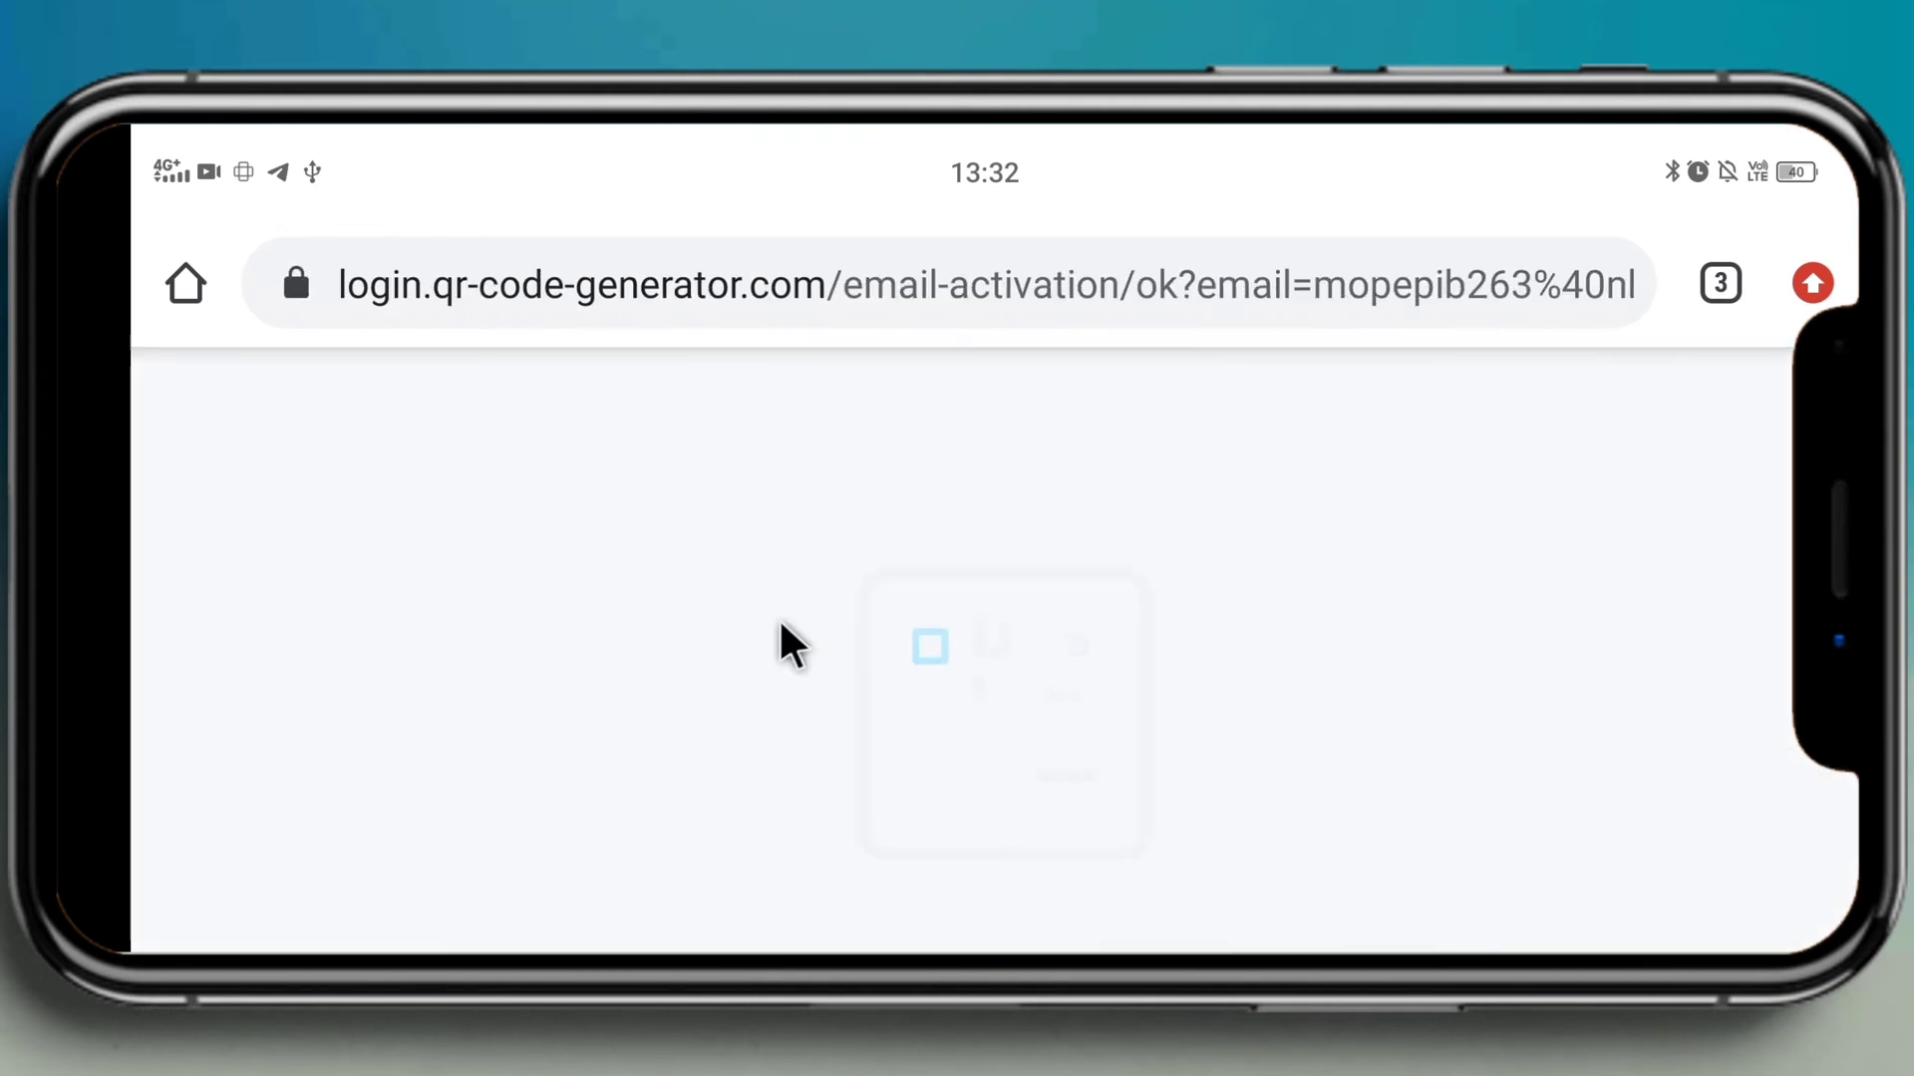
{"action": "scroll", "coordinate": [801, 626], "scroll_direction": "down", "scroll_amount": 5}
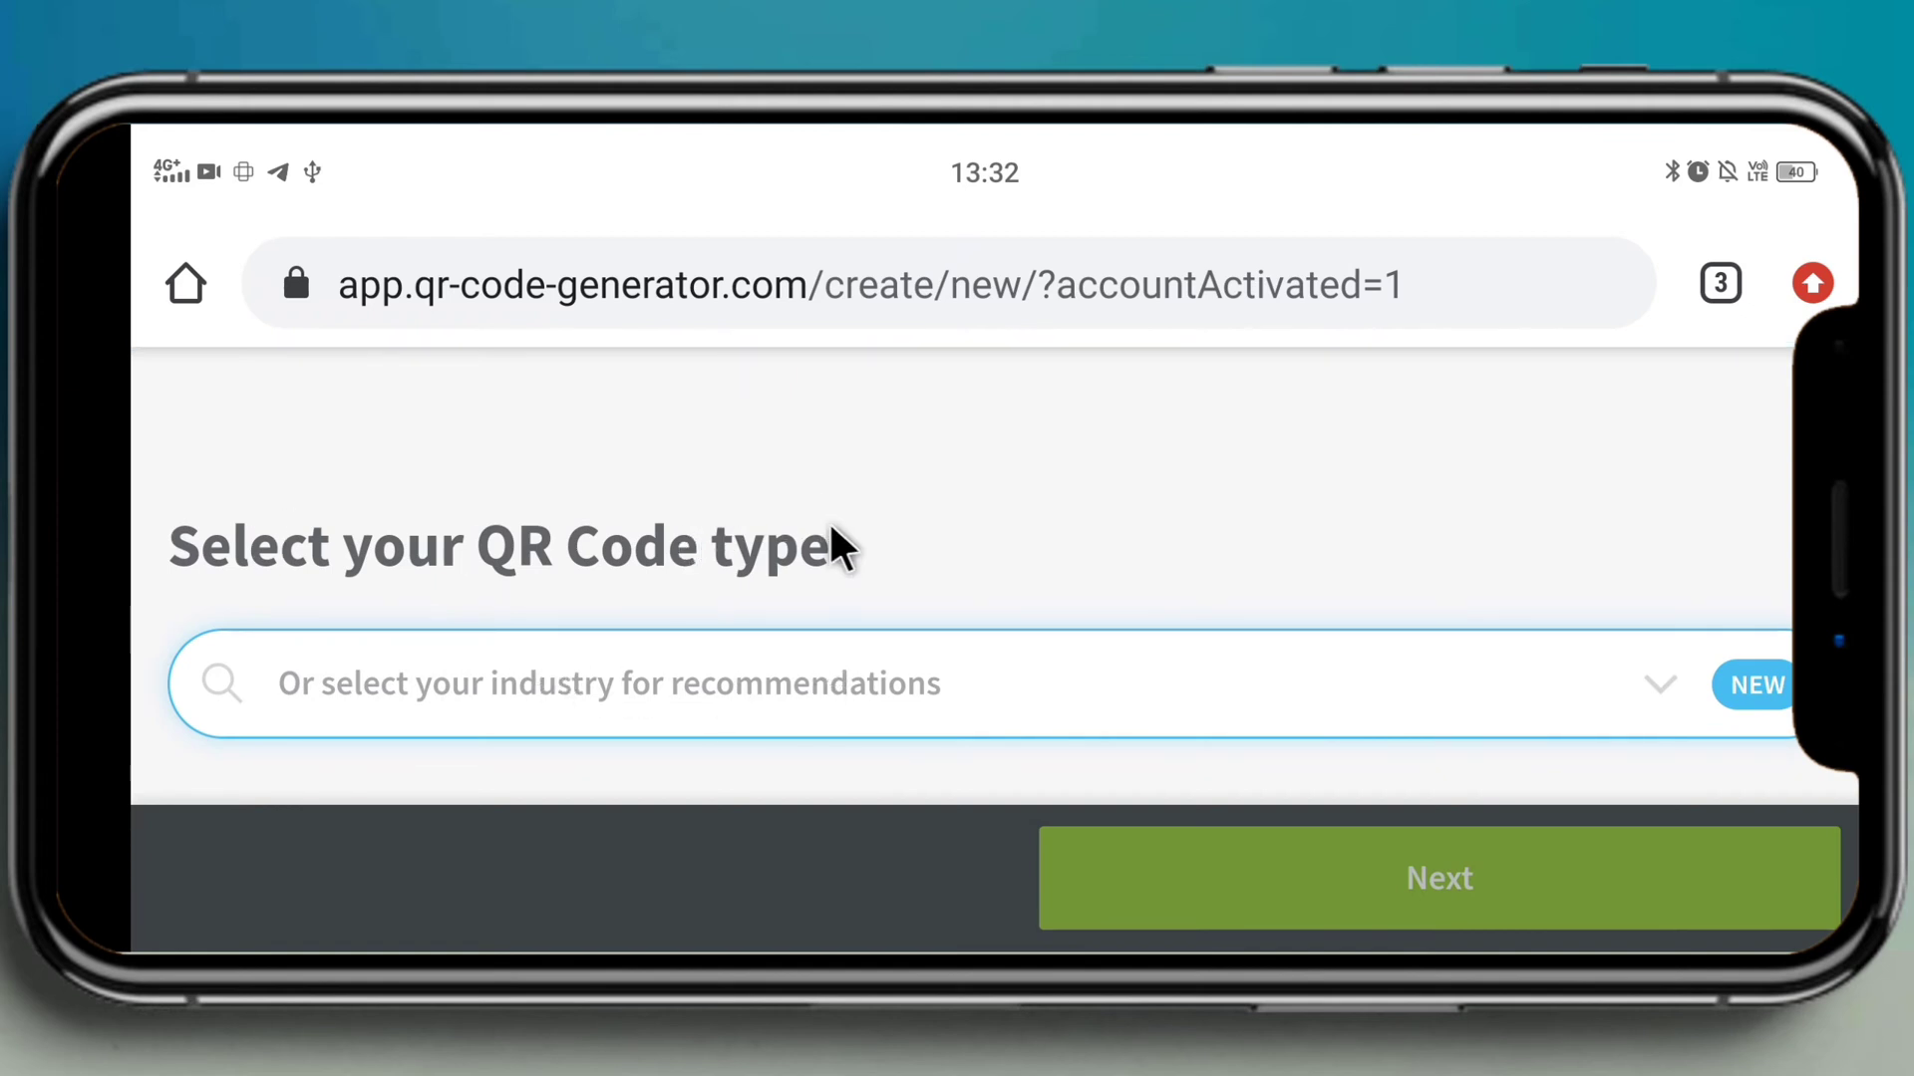
{"action": "left_click_drag", "start_coordinate": [831, 530], "coordinate": [166, 550]}
{"action": "scroll", "coordinate": [1017, 543], "scroll_direction": "down", "scroll_amount": 10}
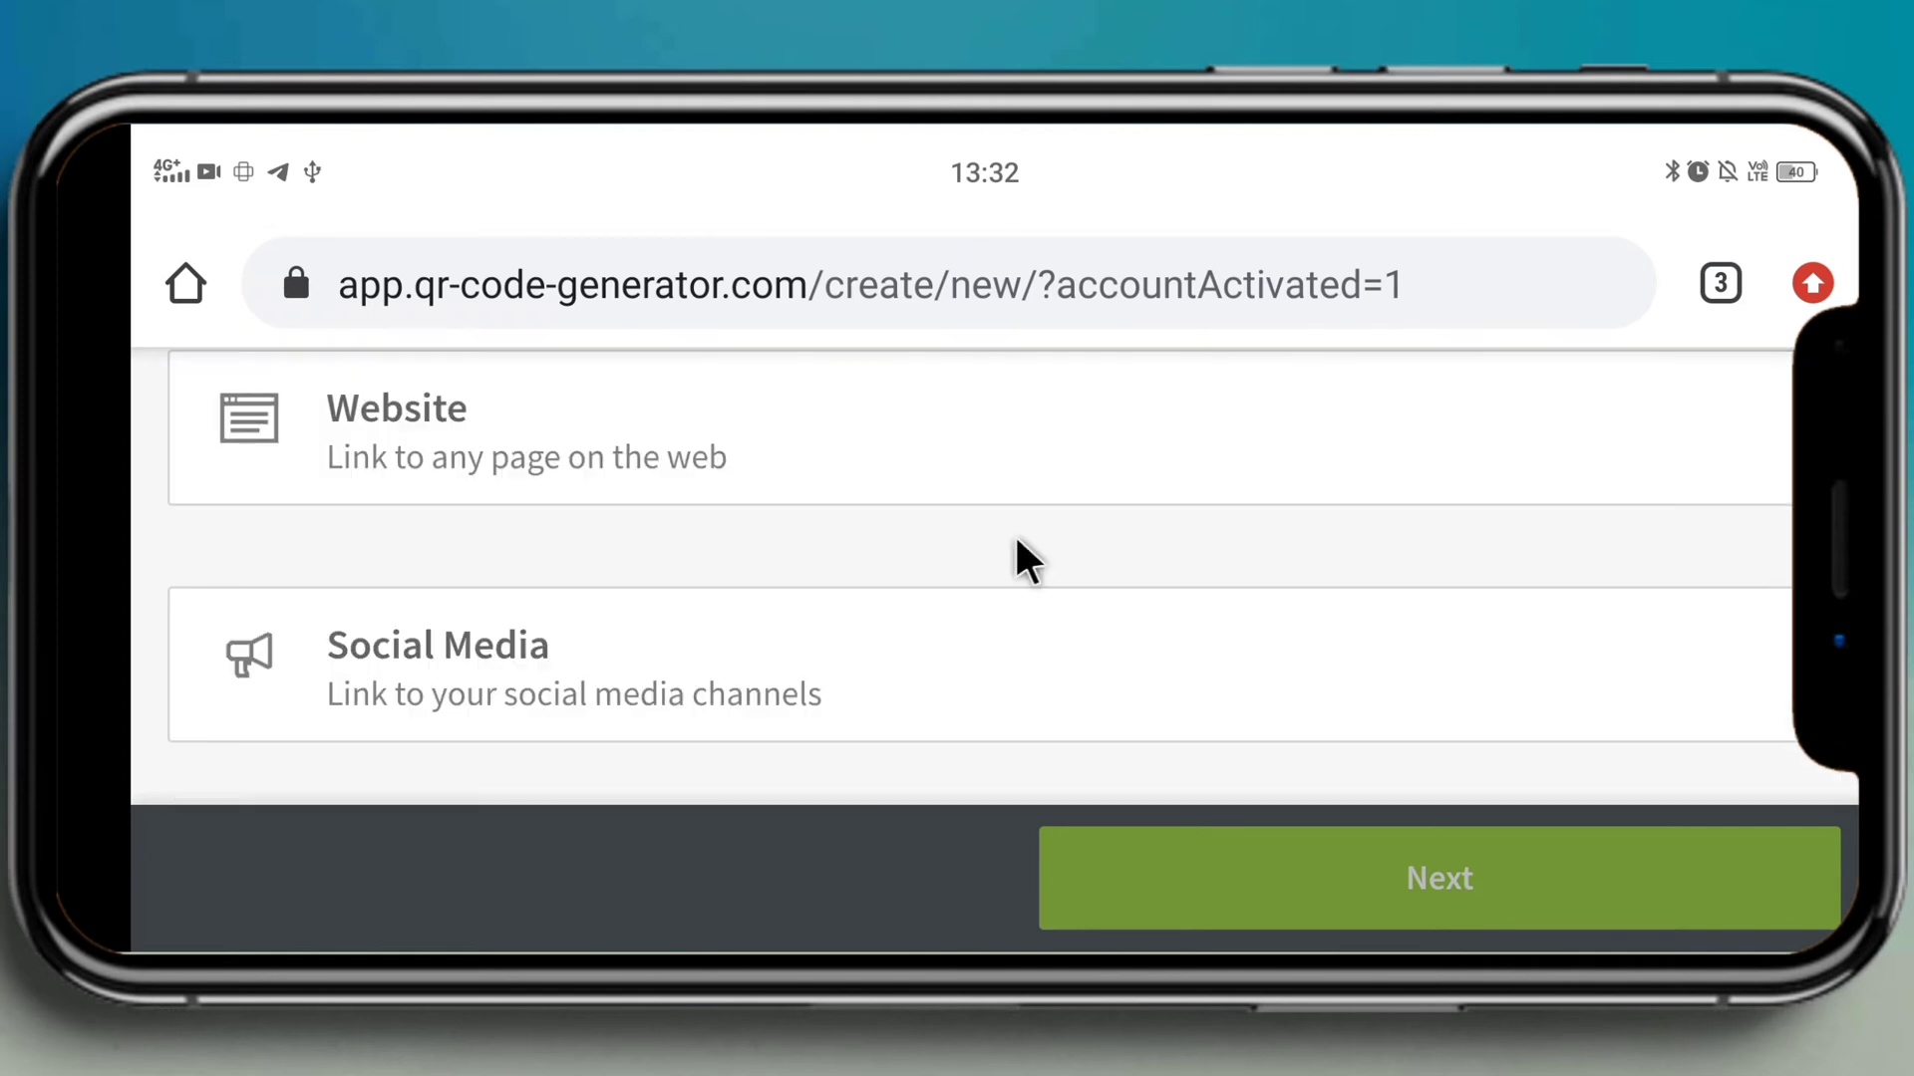
{"action": "scroll", "coordinate": [1017, 540], "scroll_direction": "down", "scroll_amount": 15}
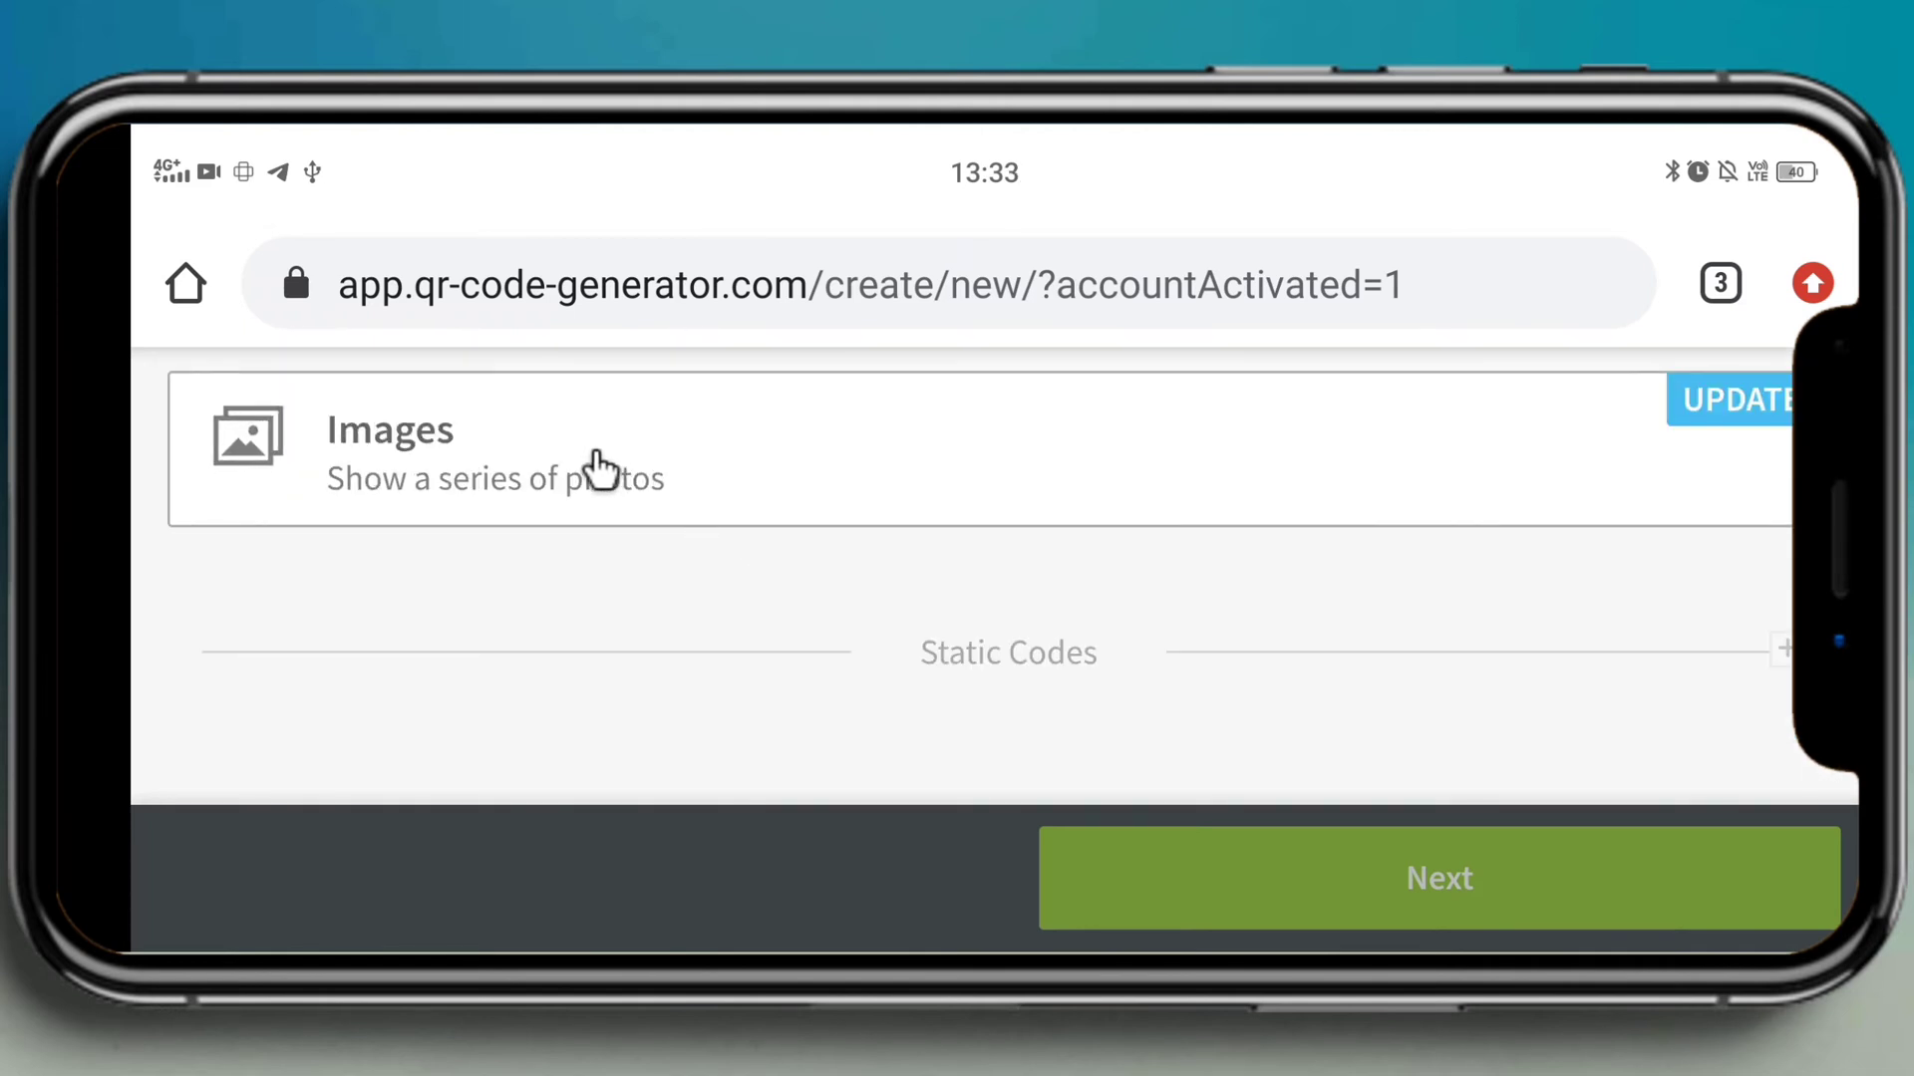
{"action": "left_click_drag", "start_coordinate": [454, 430], "coordinate": [418, 431]}
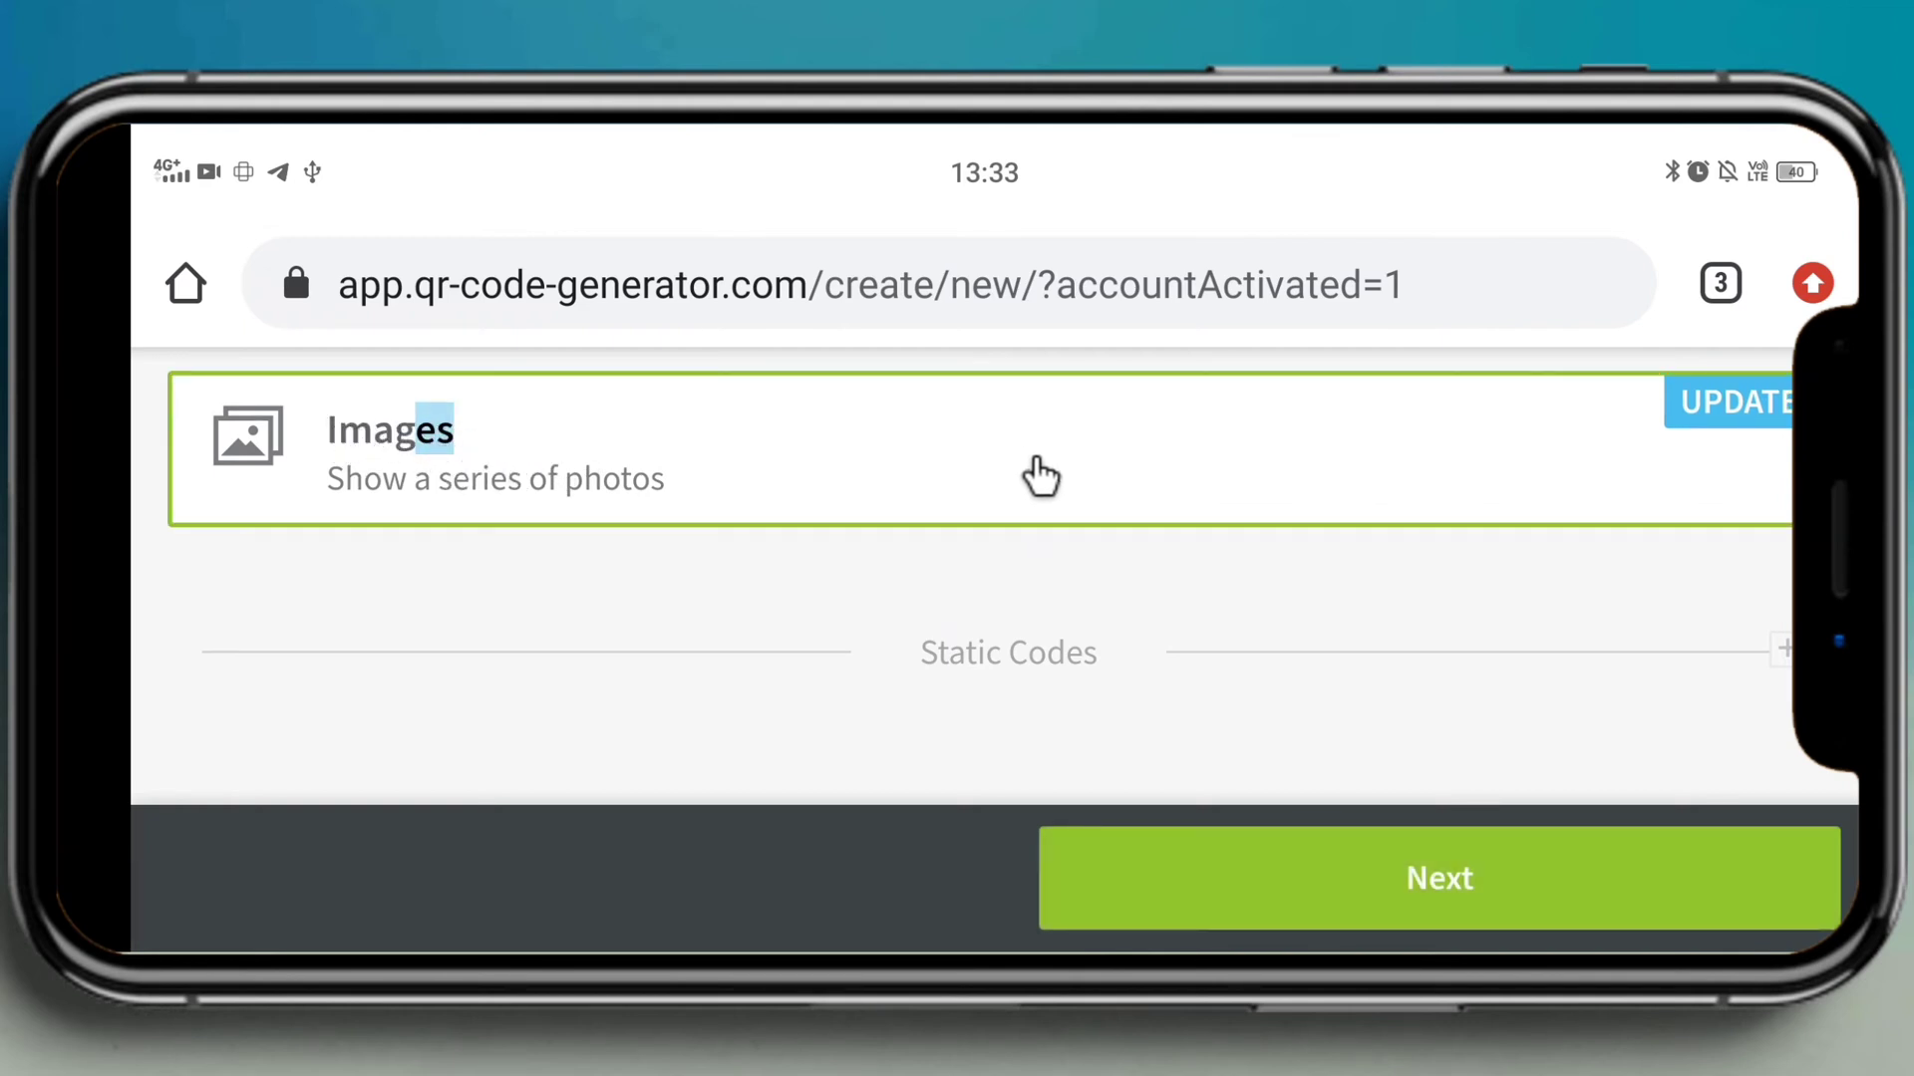
{"action": "left_click", "coordinate": [1474, 911]}
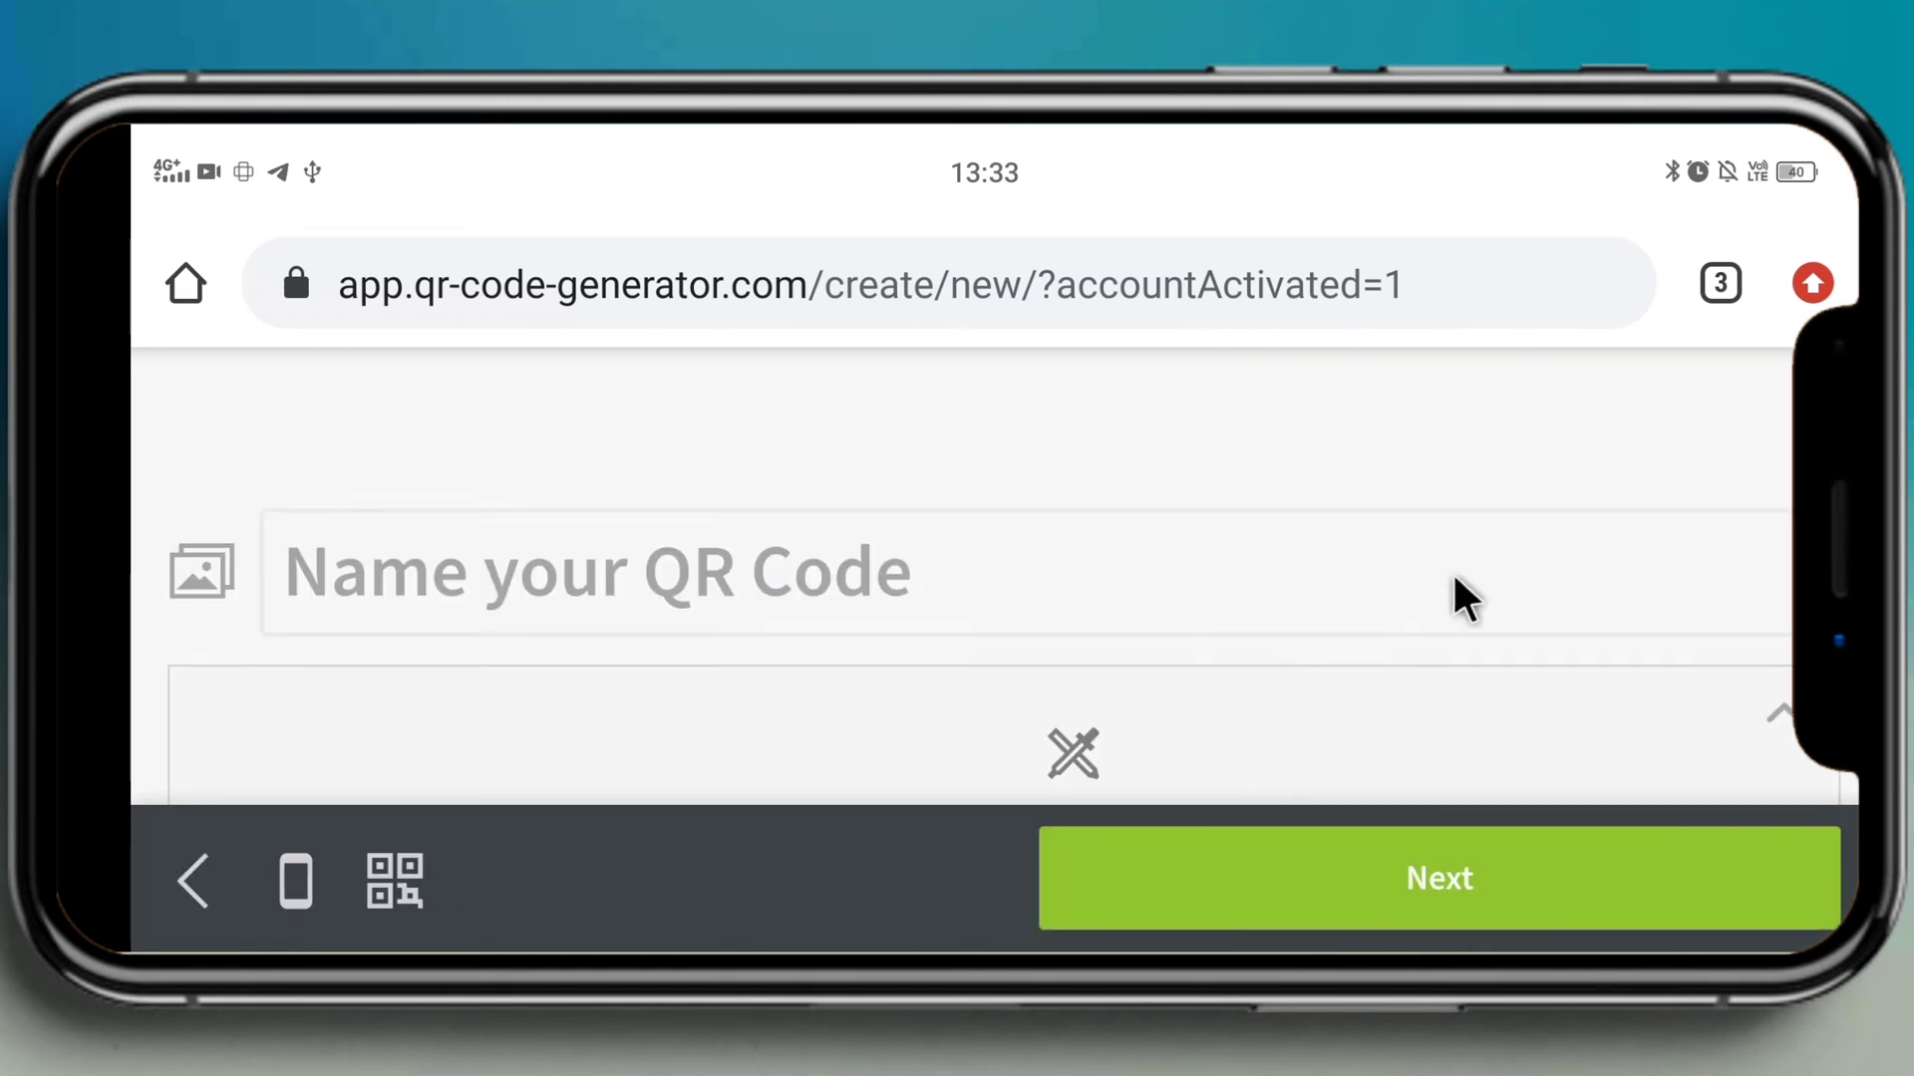
{"action": "left_click", "coordinate": [1810, 267]}
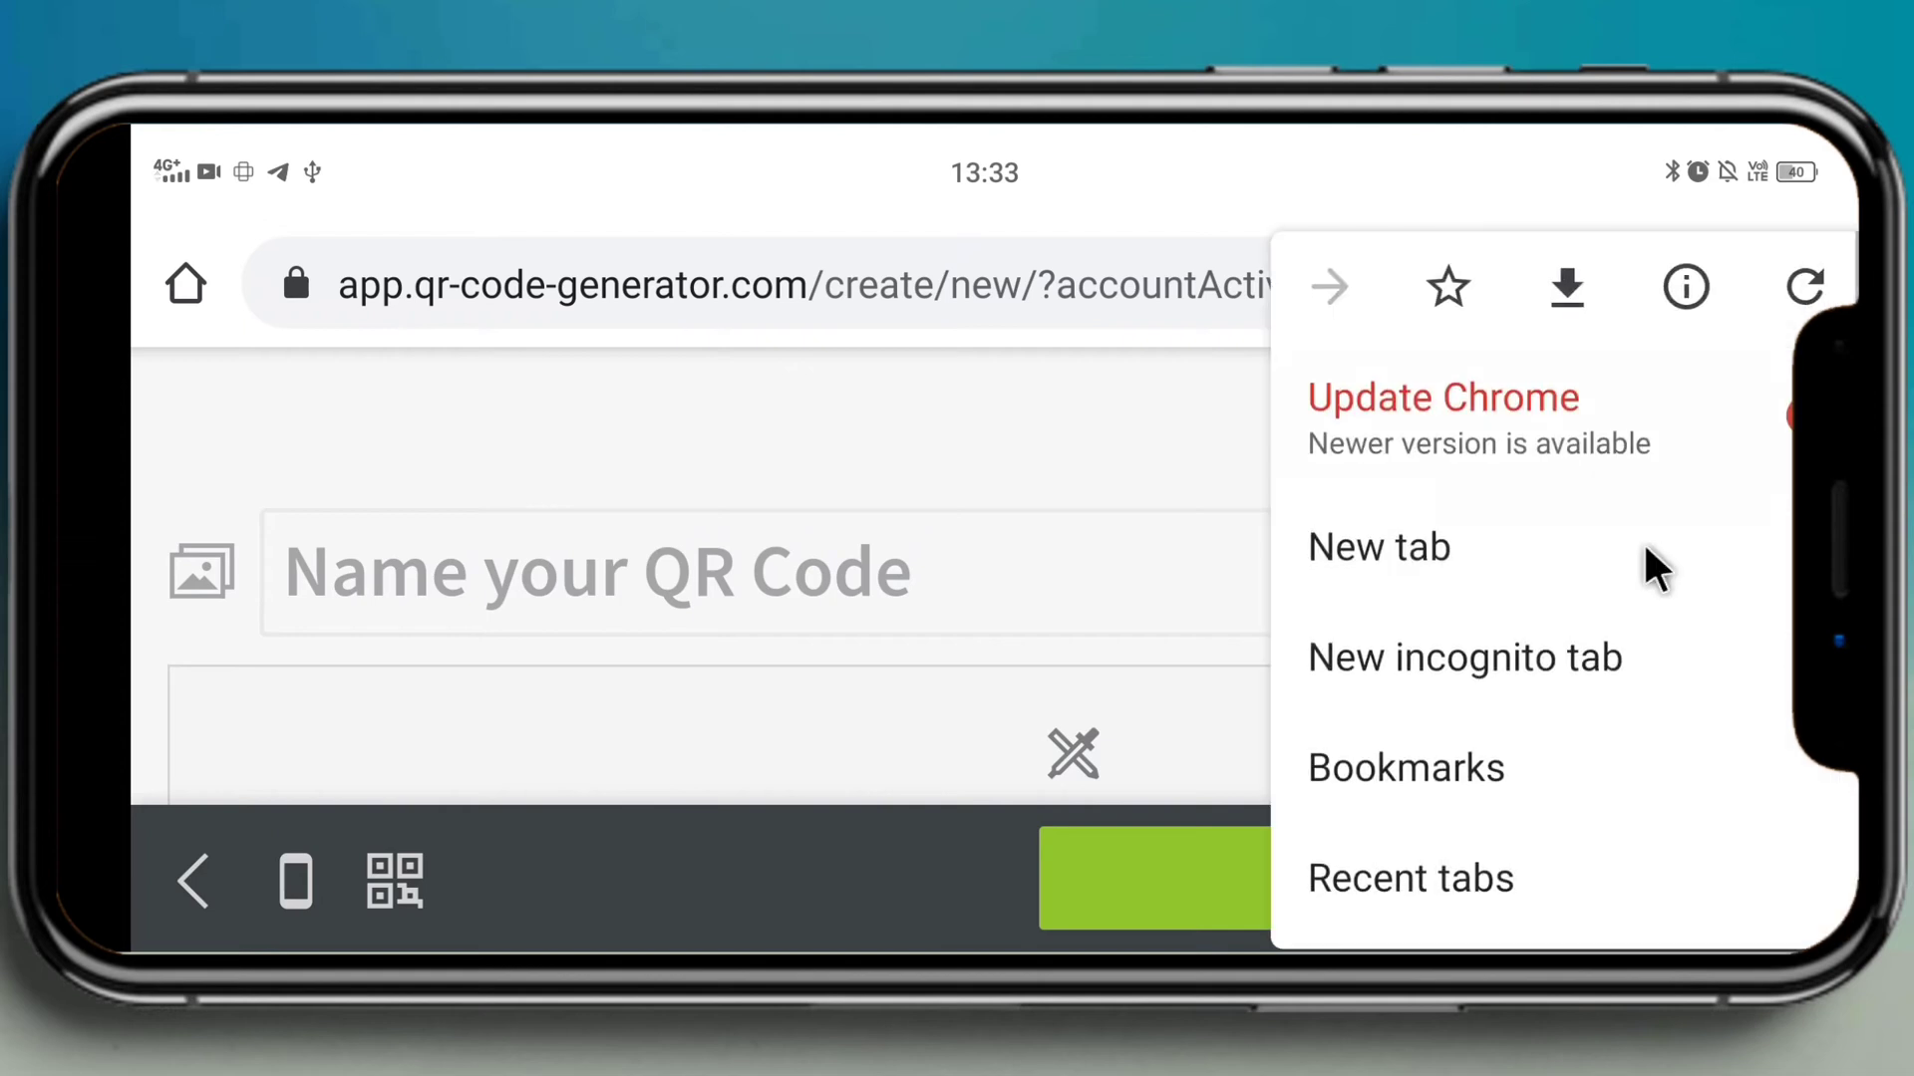
Step: Switch Chrome to Desktop site and start a new QR code from the dashboard
{"action": "scroll", "coordinate": [1633, 569], "scroll_direction": "down", "scroll_amount": 5}
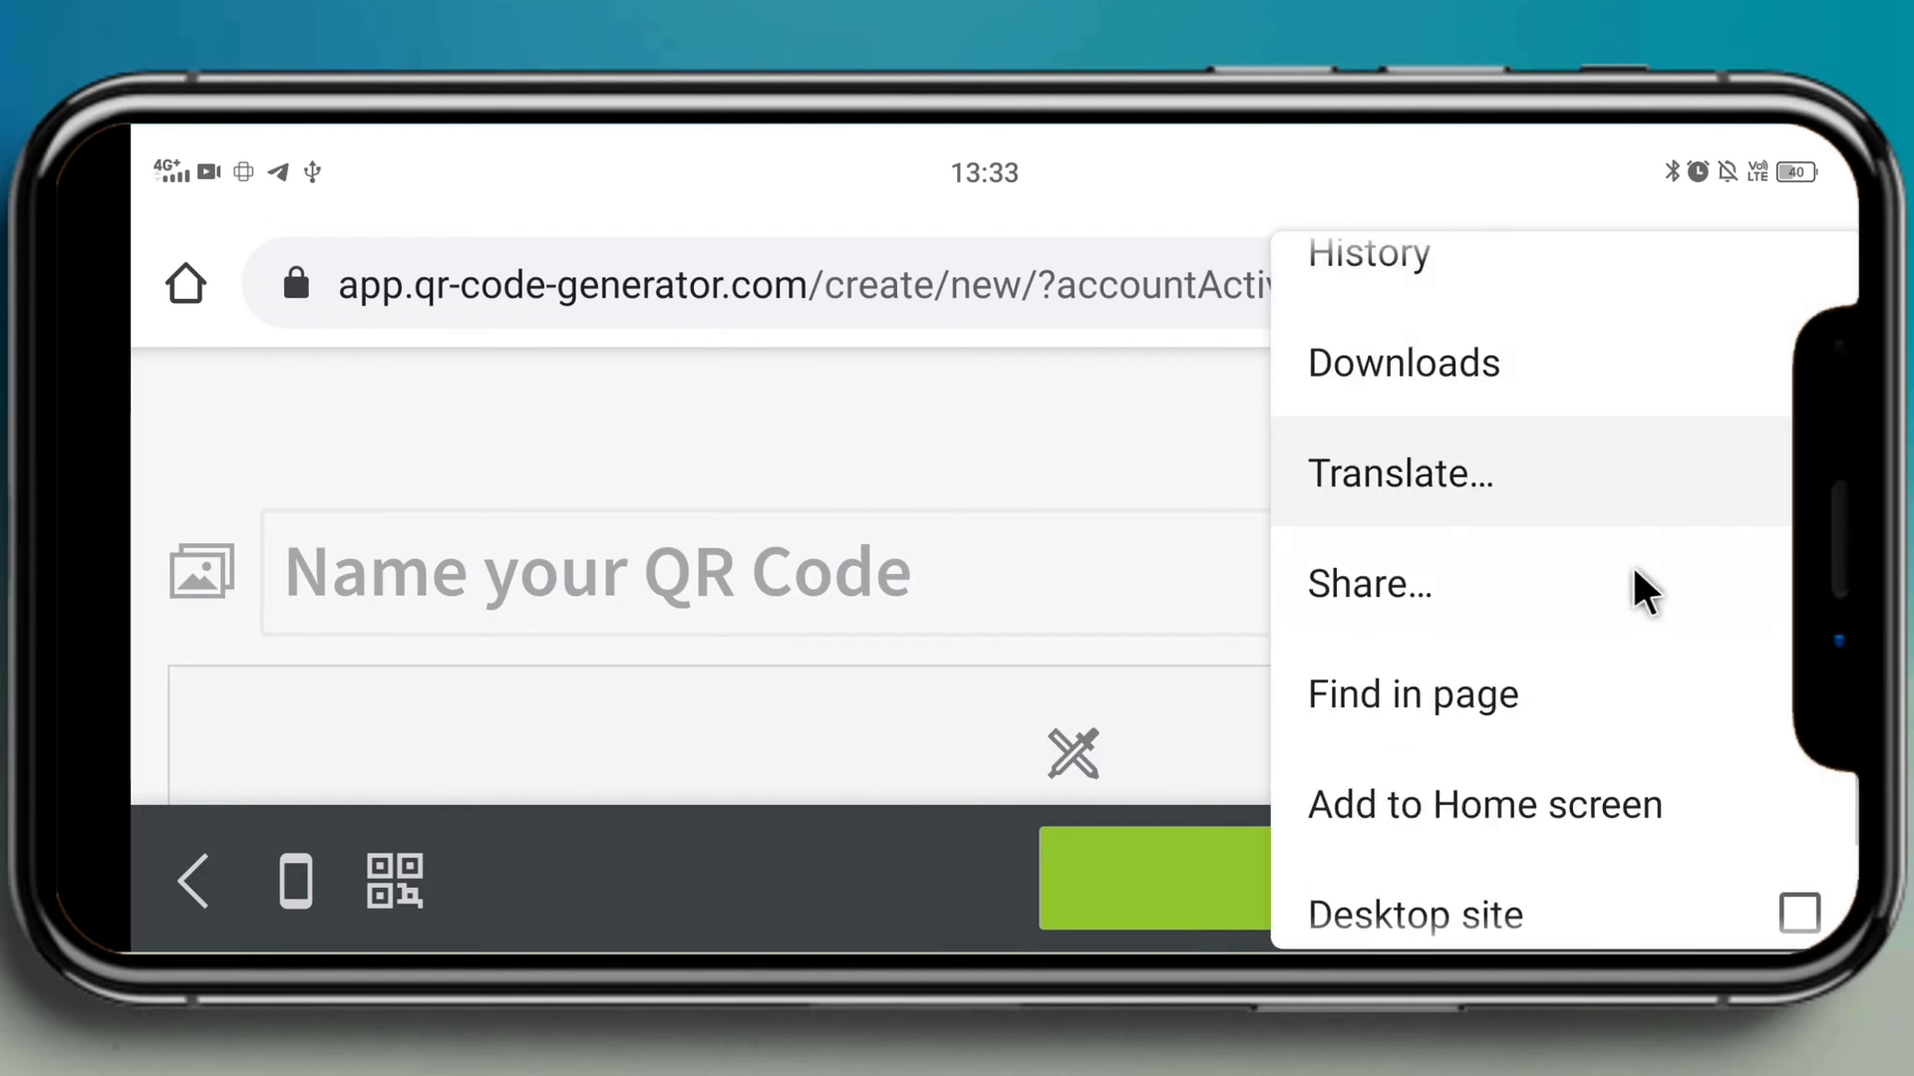
{"action": "left_click", "coordinate": [1732, 630]}
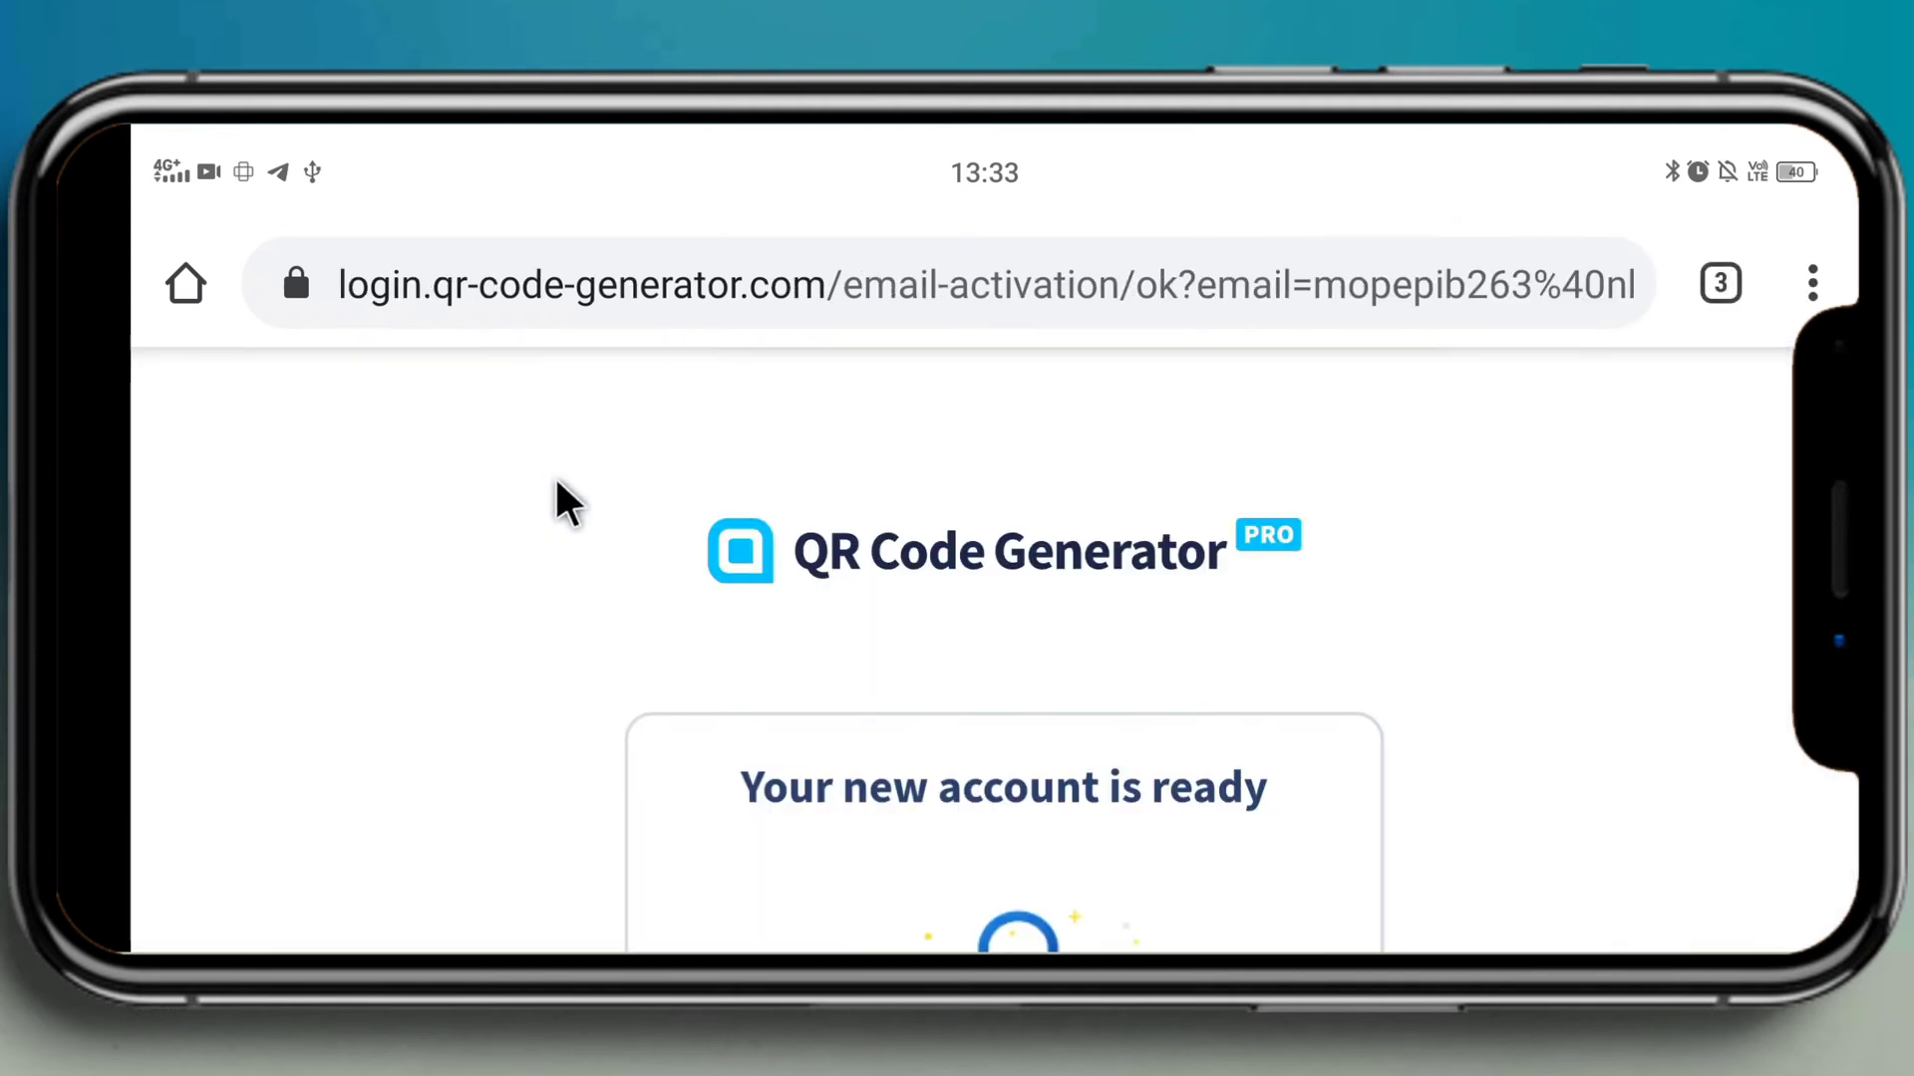
{"action": "scroll", "coordinate": [594, 494], "scroll_direction": "down", "scroll_amount": 5}
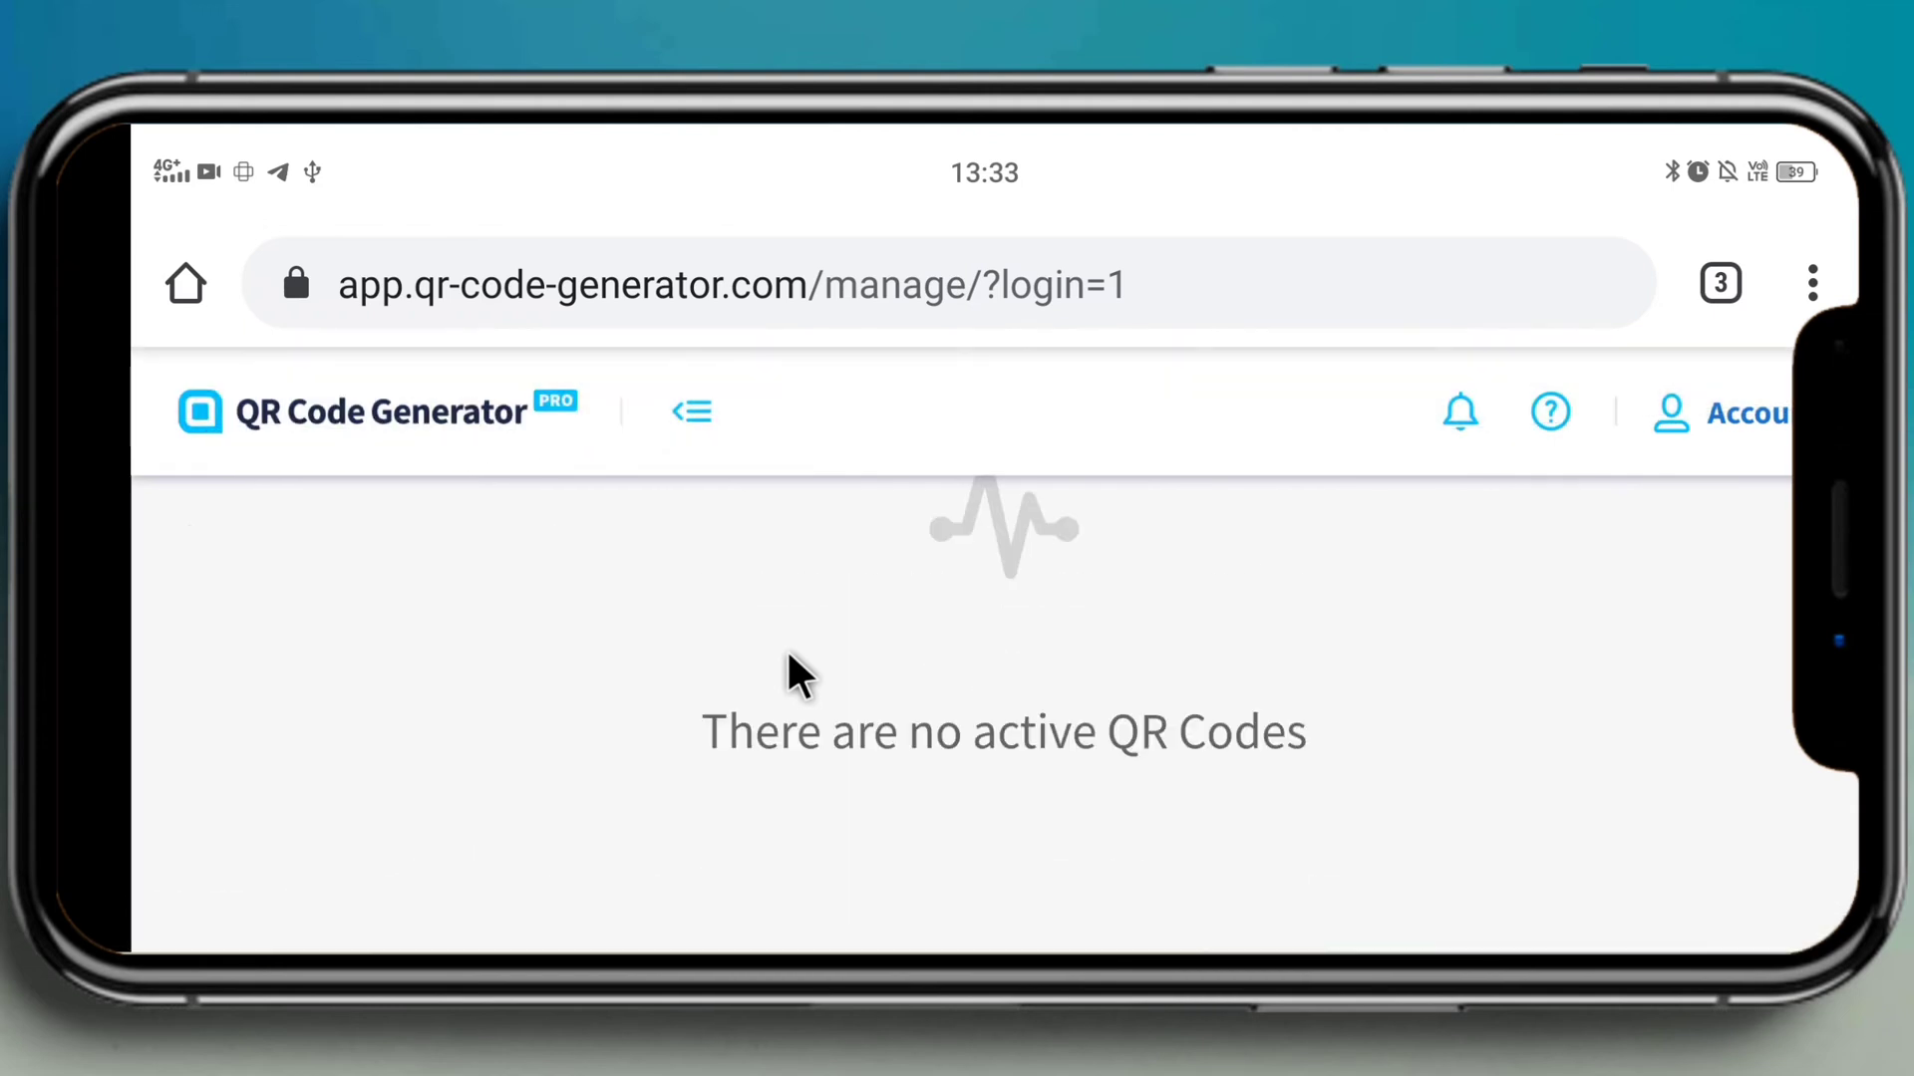
{"action": "left_click", "coordinate": [1576, 525]}
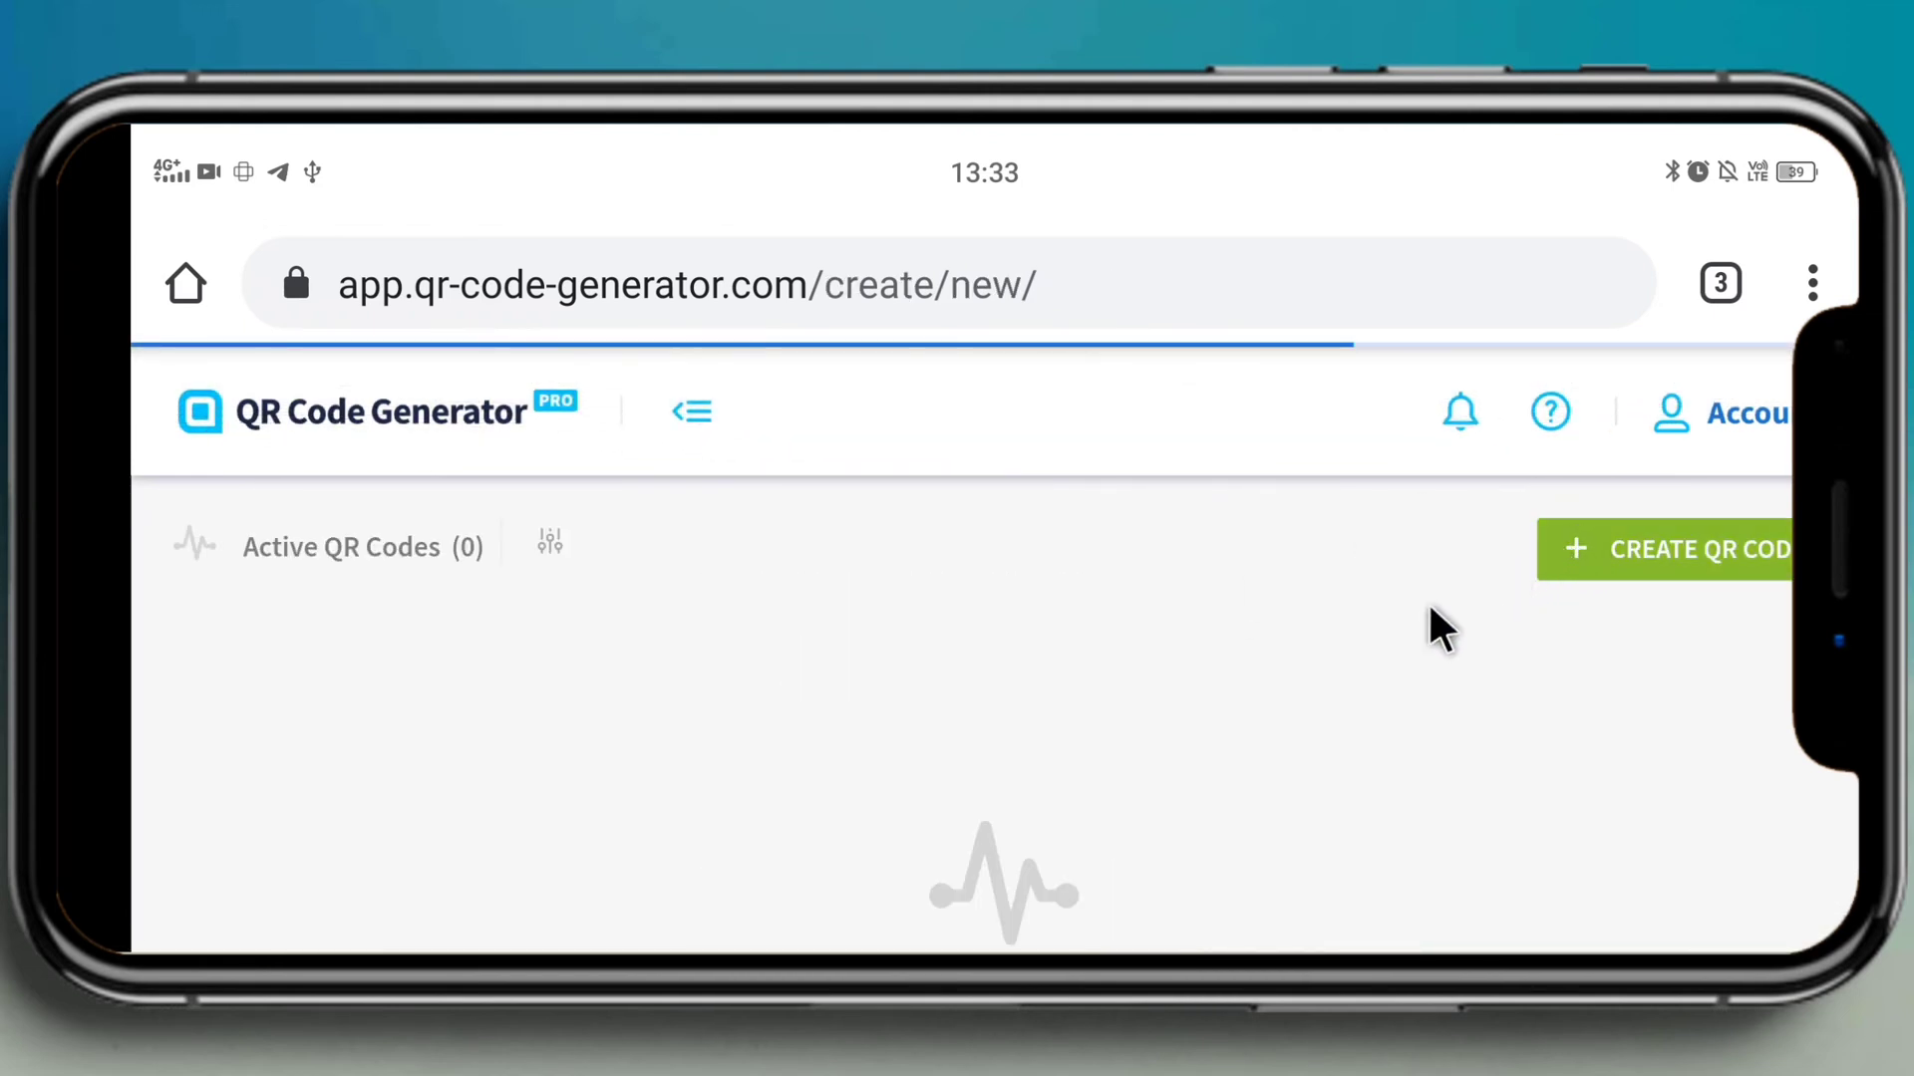
Step: Pick the Images type and name the code 'Happiest Birthday dear' plus the recipient's name
{"action": "scroll", "coordinate": [735, 666], "scroll_direction": "down", "scroll_amount": 10}
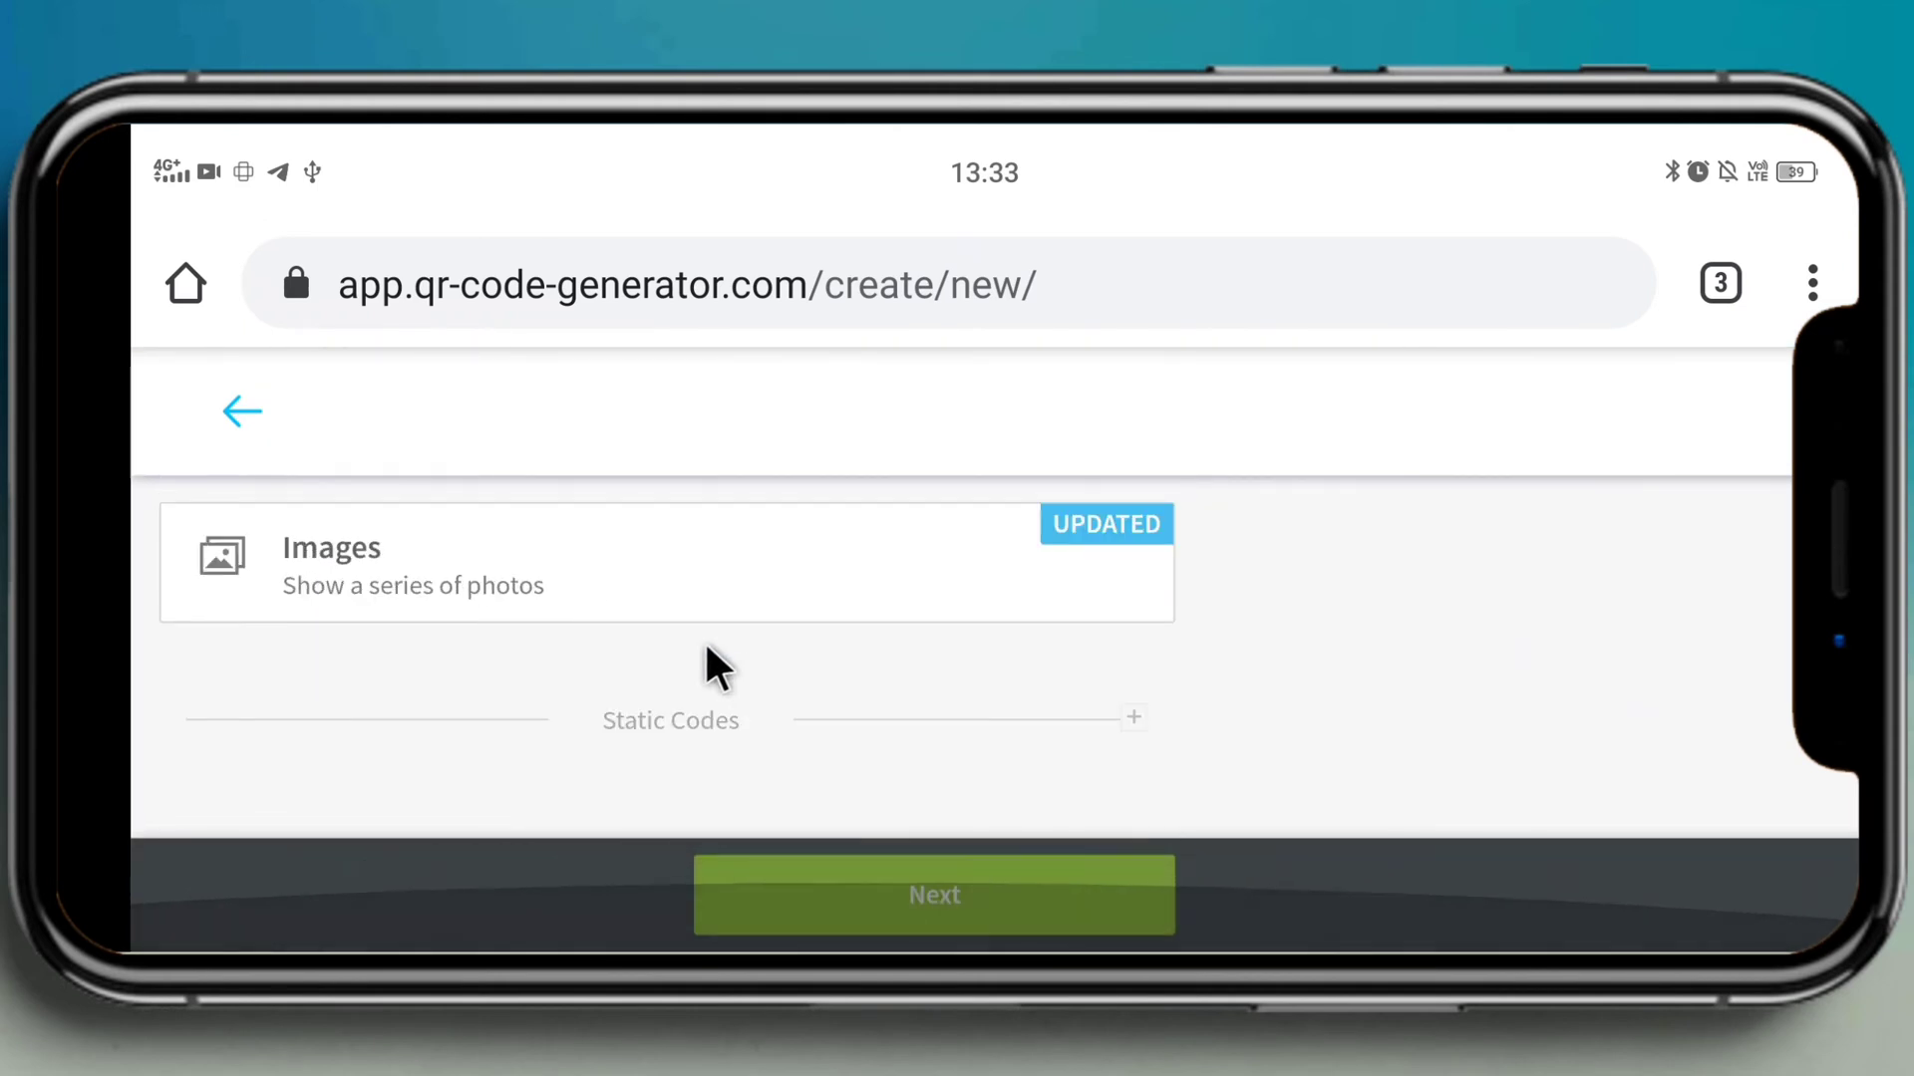
{"action": "left_click", "coordinate": [636, 604]}
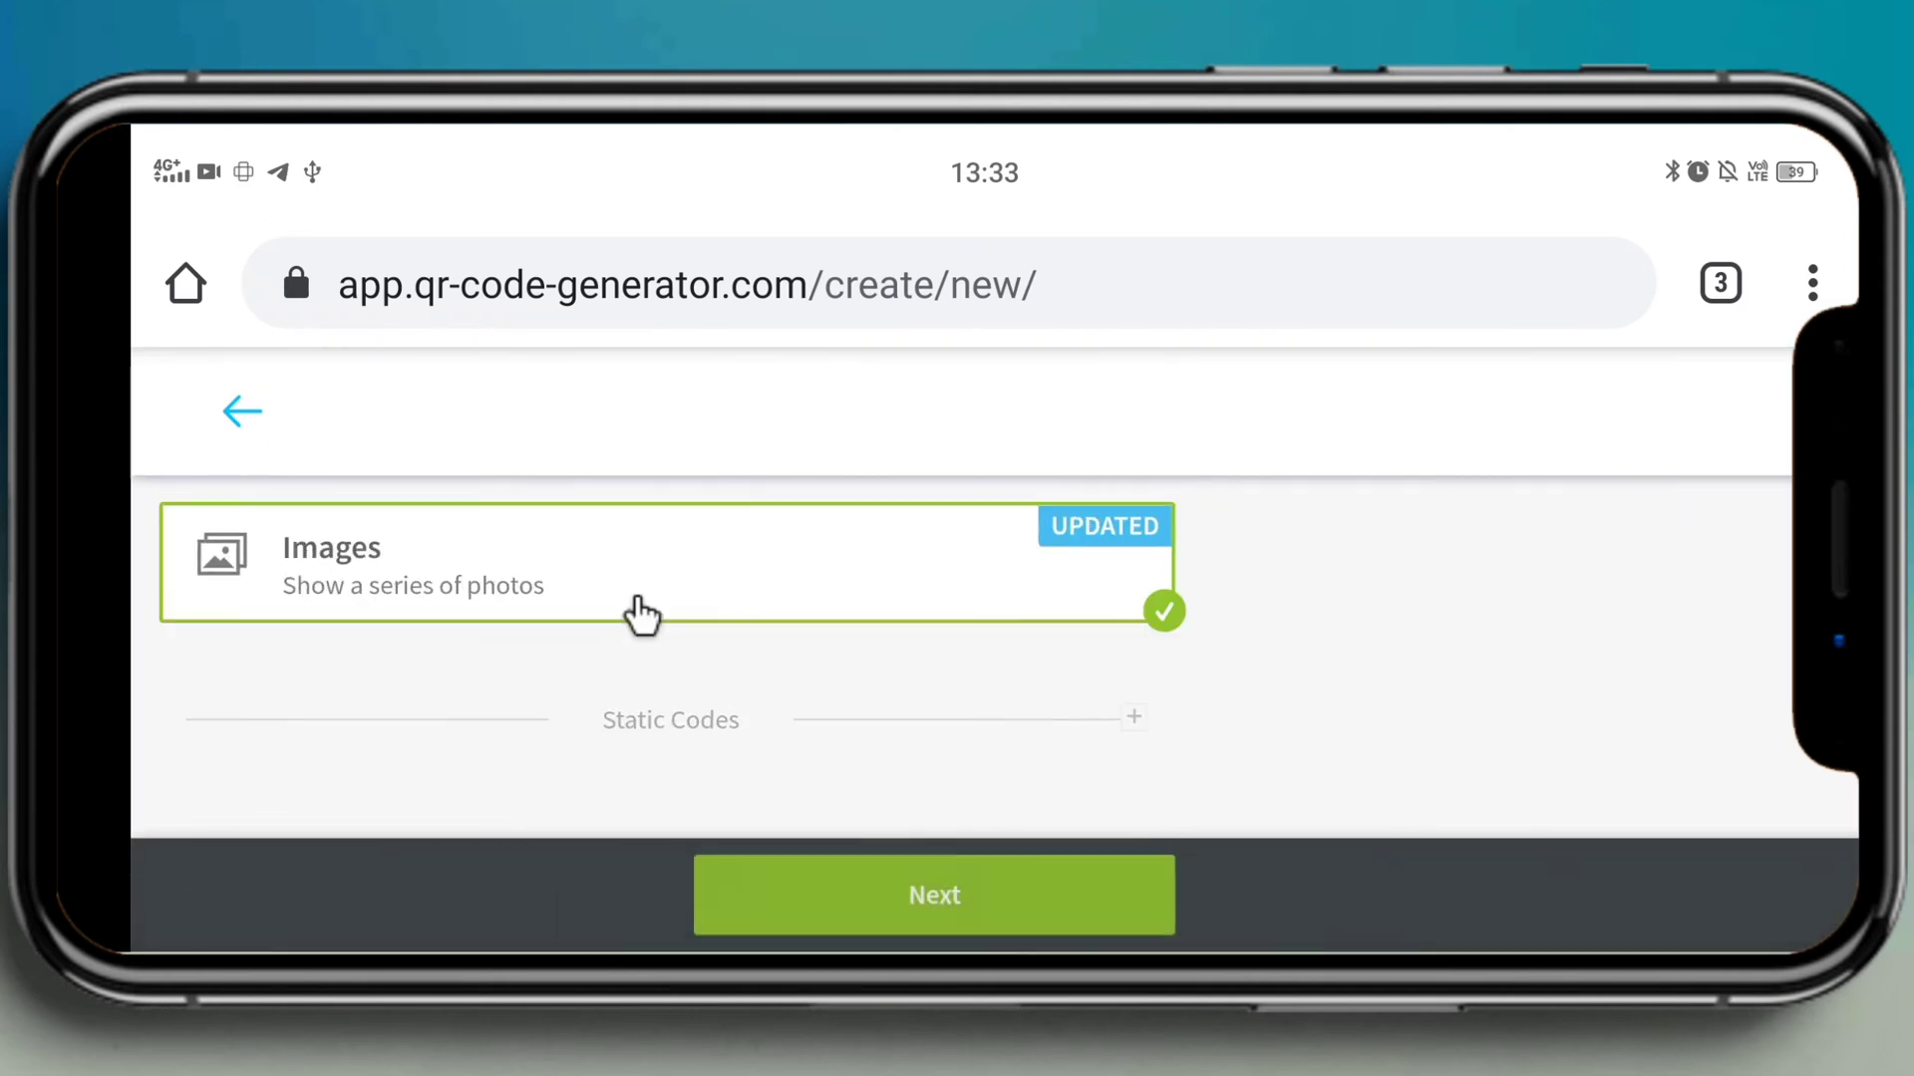
{"action": "left_click", "coordinate": [915, 932]}
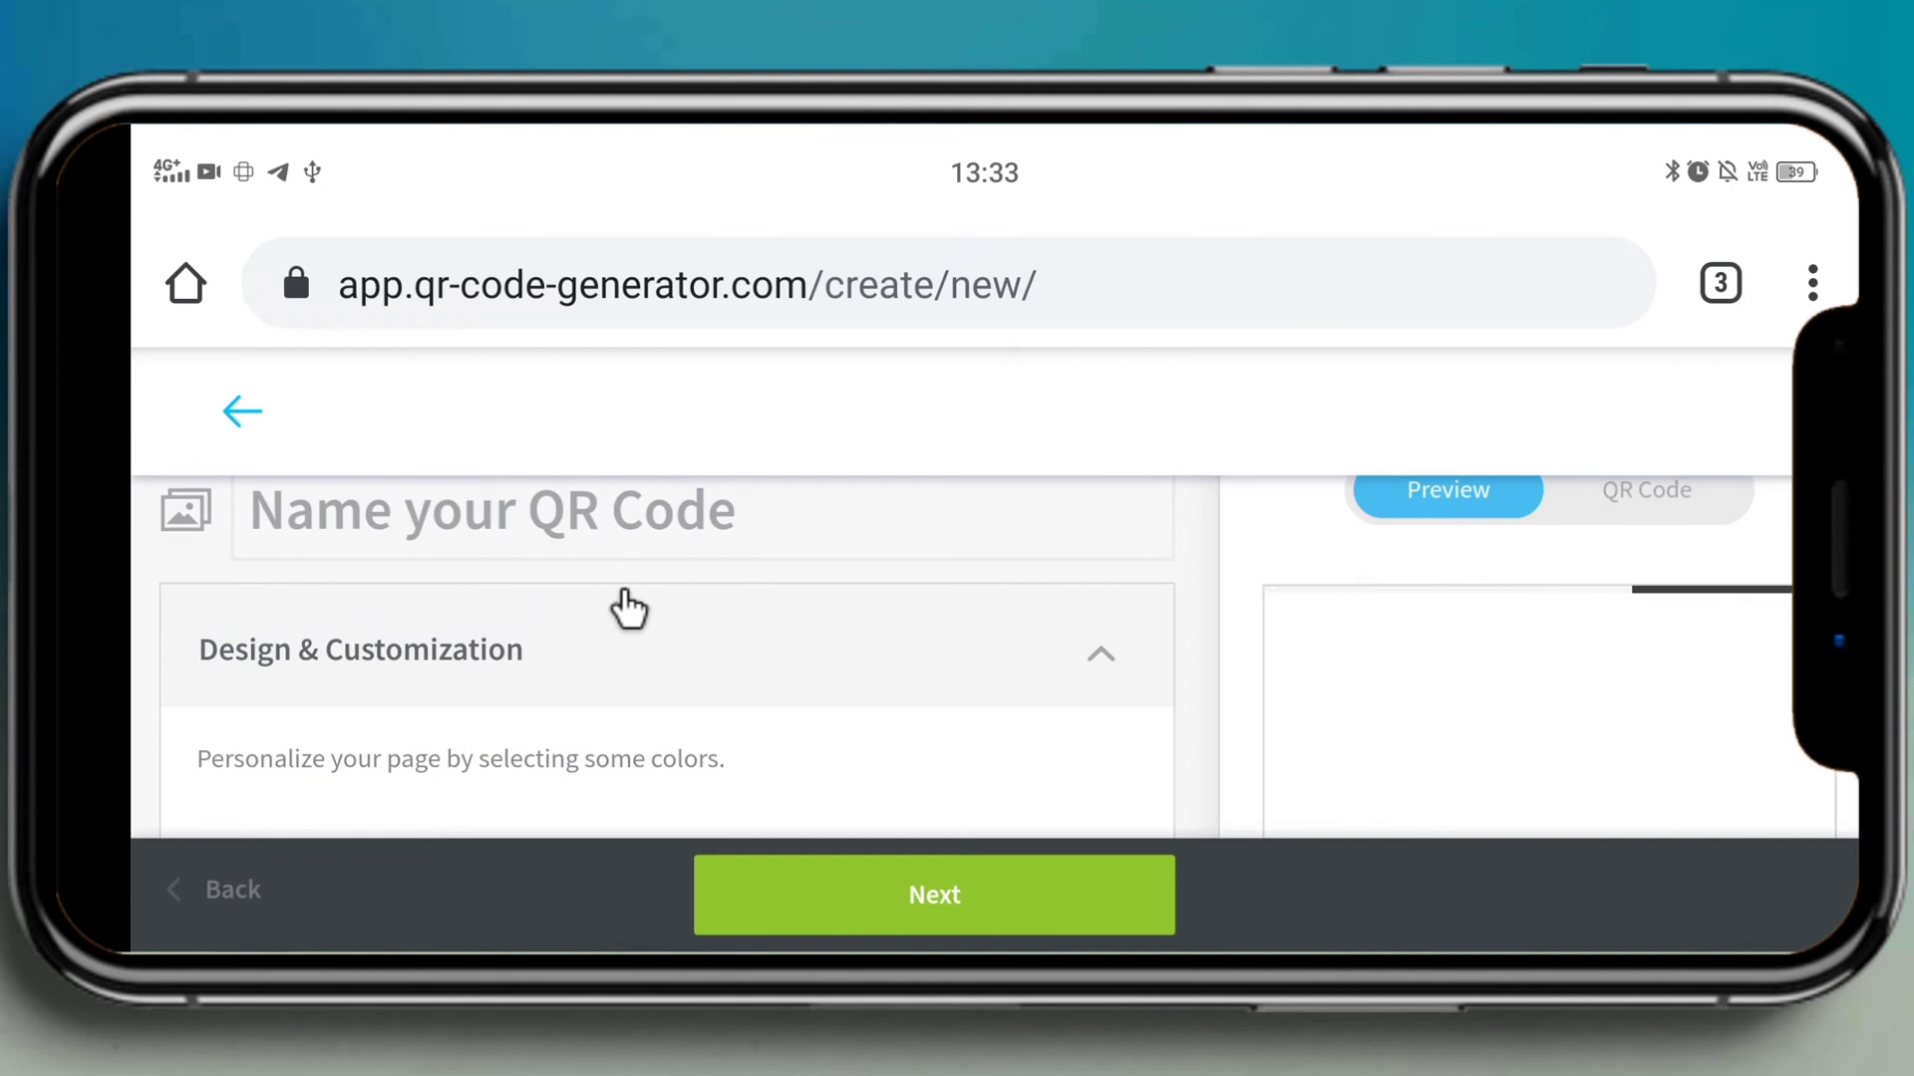
{"action": "left_click", "coordinate": [598, 526]}
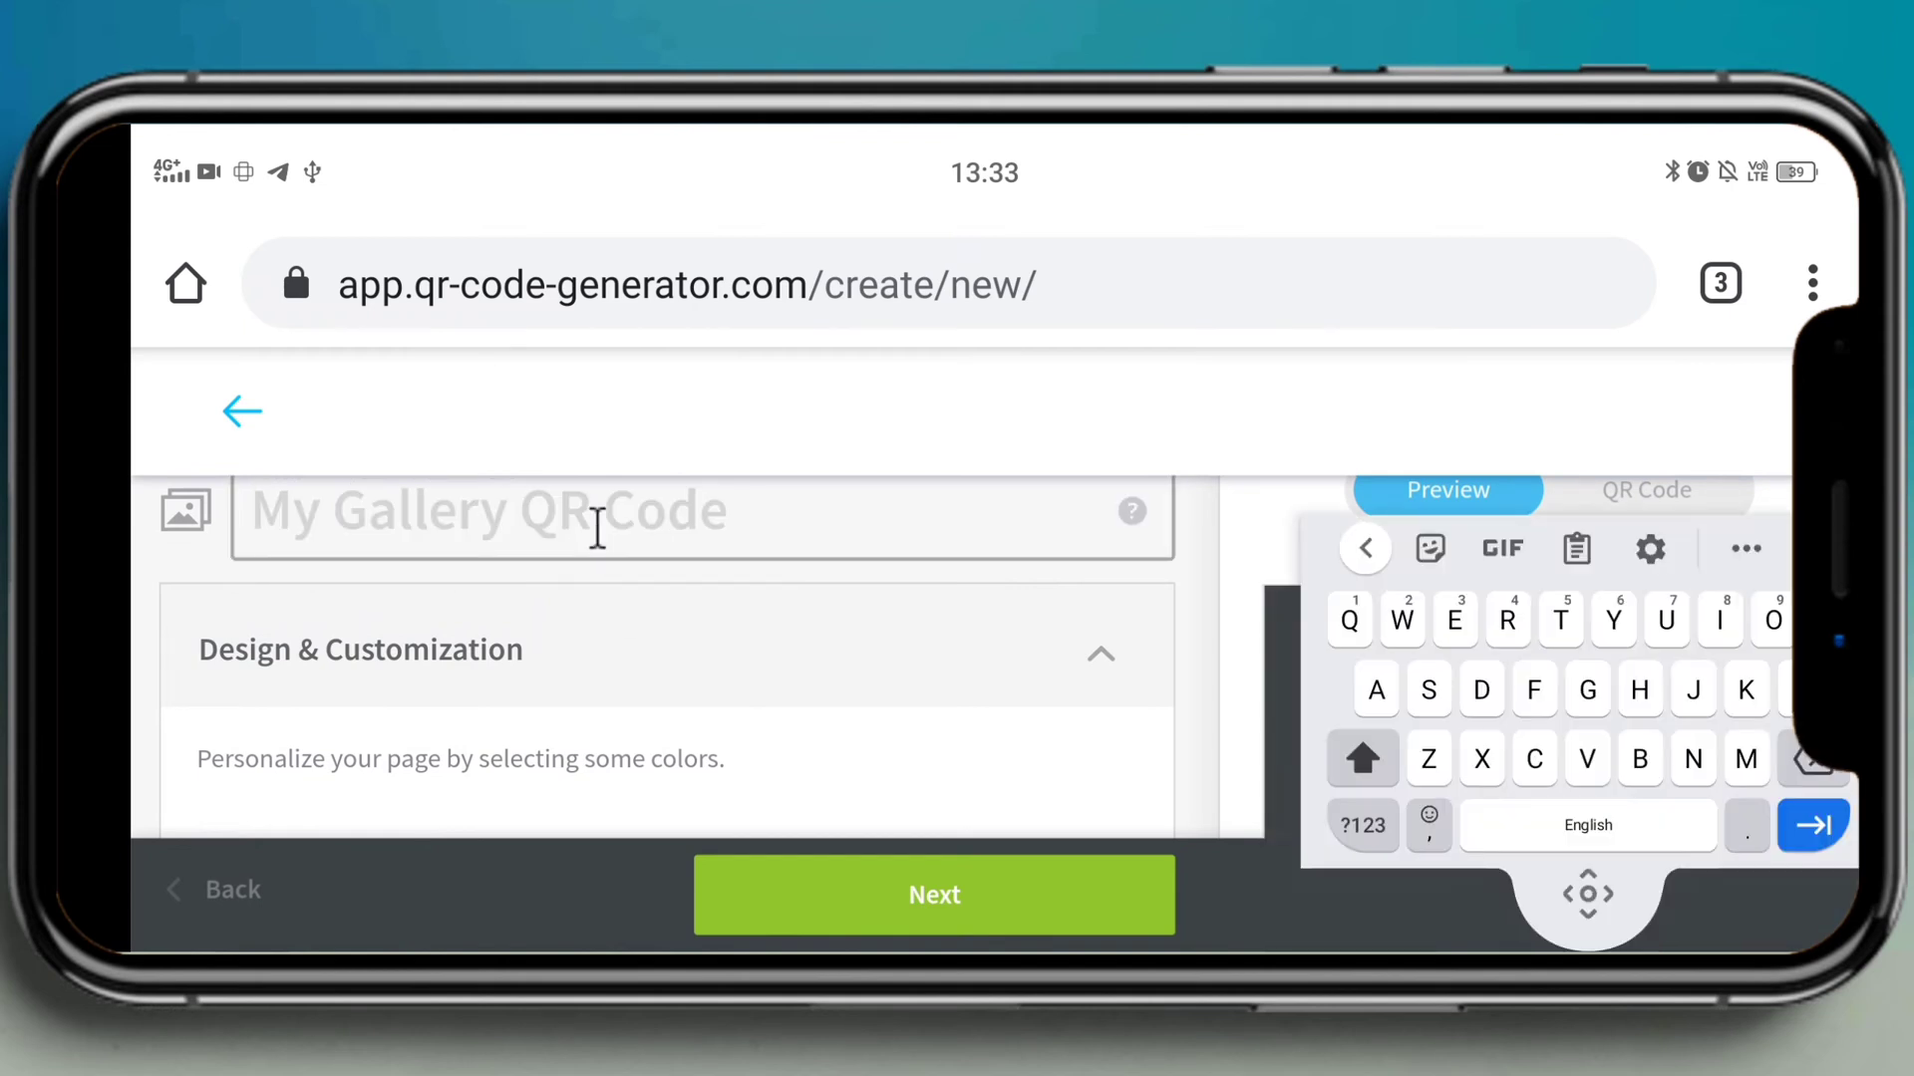
{"action": "type", "text": "Happiest "}
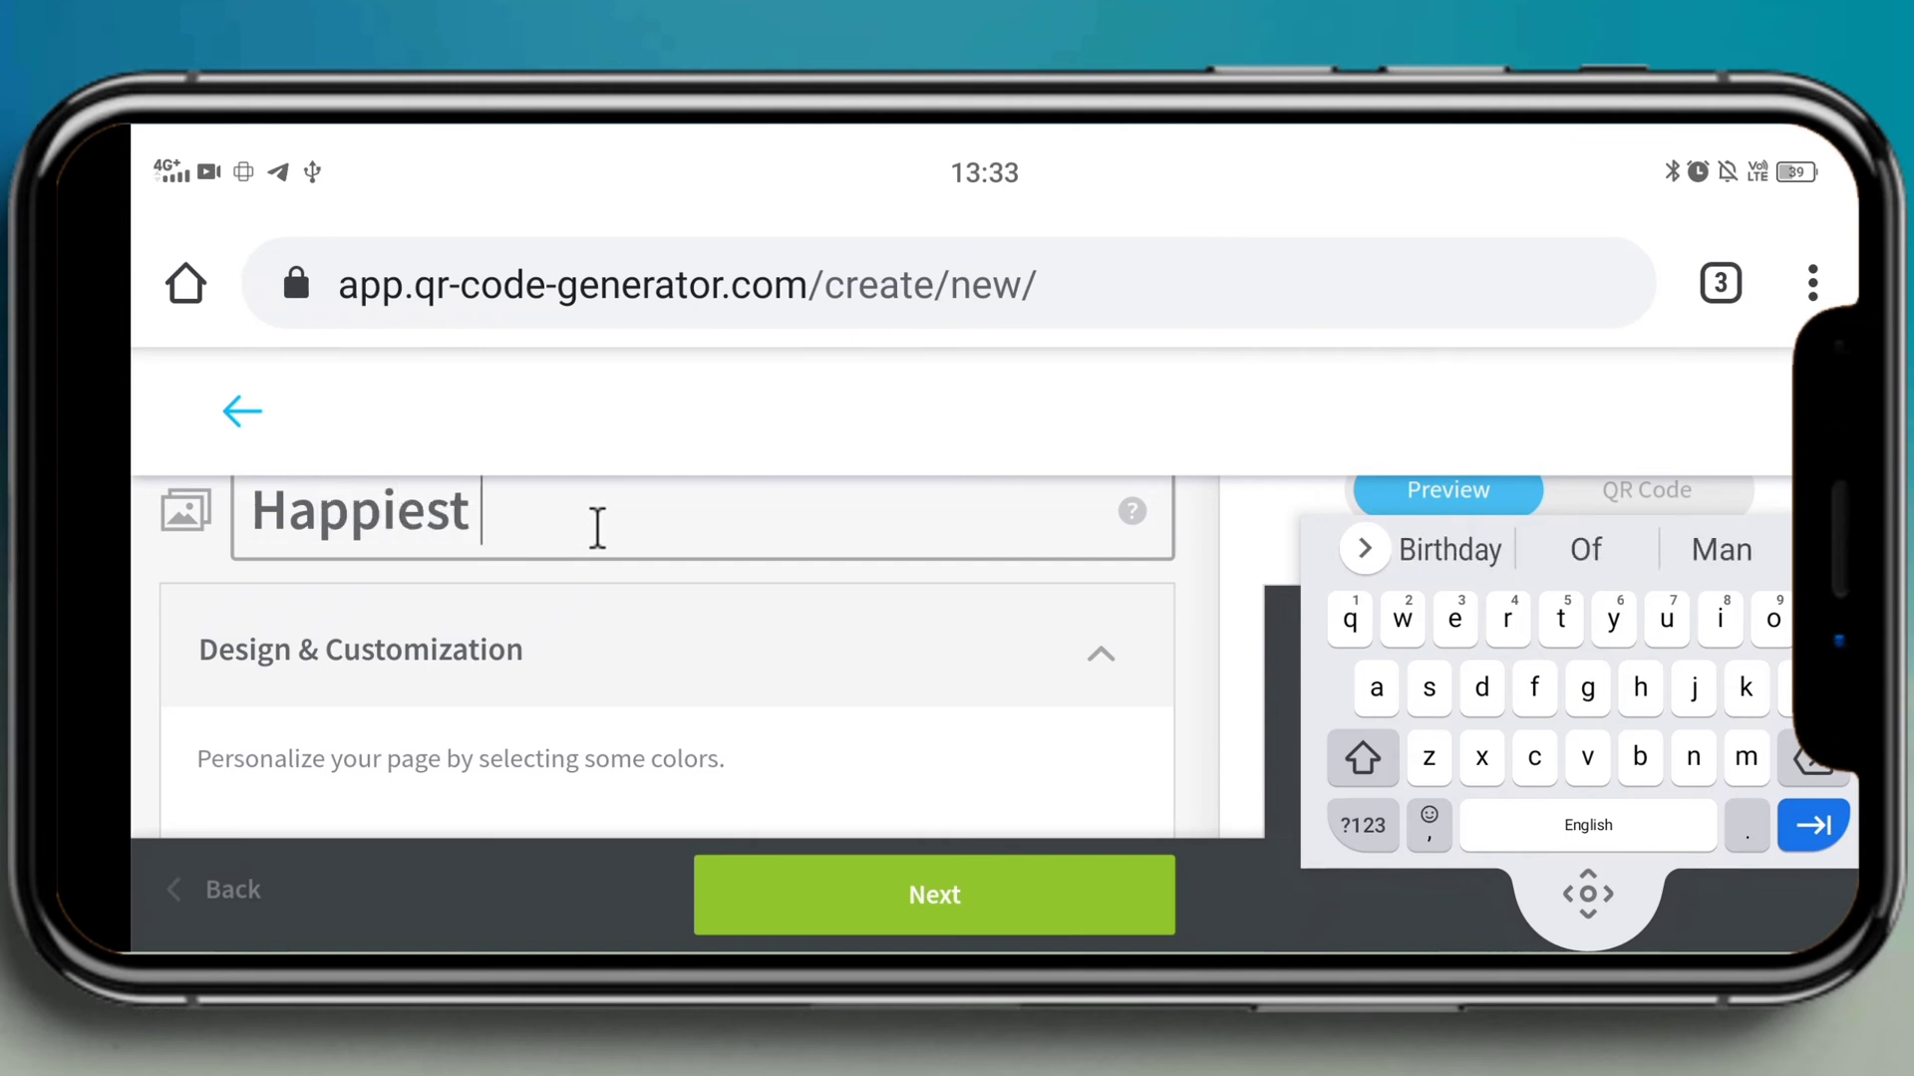
{"action": "type", "text": "Birthda"}
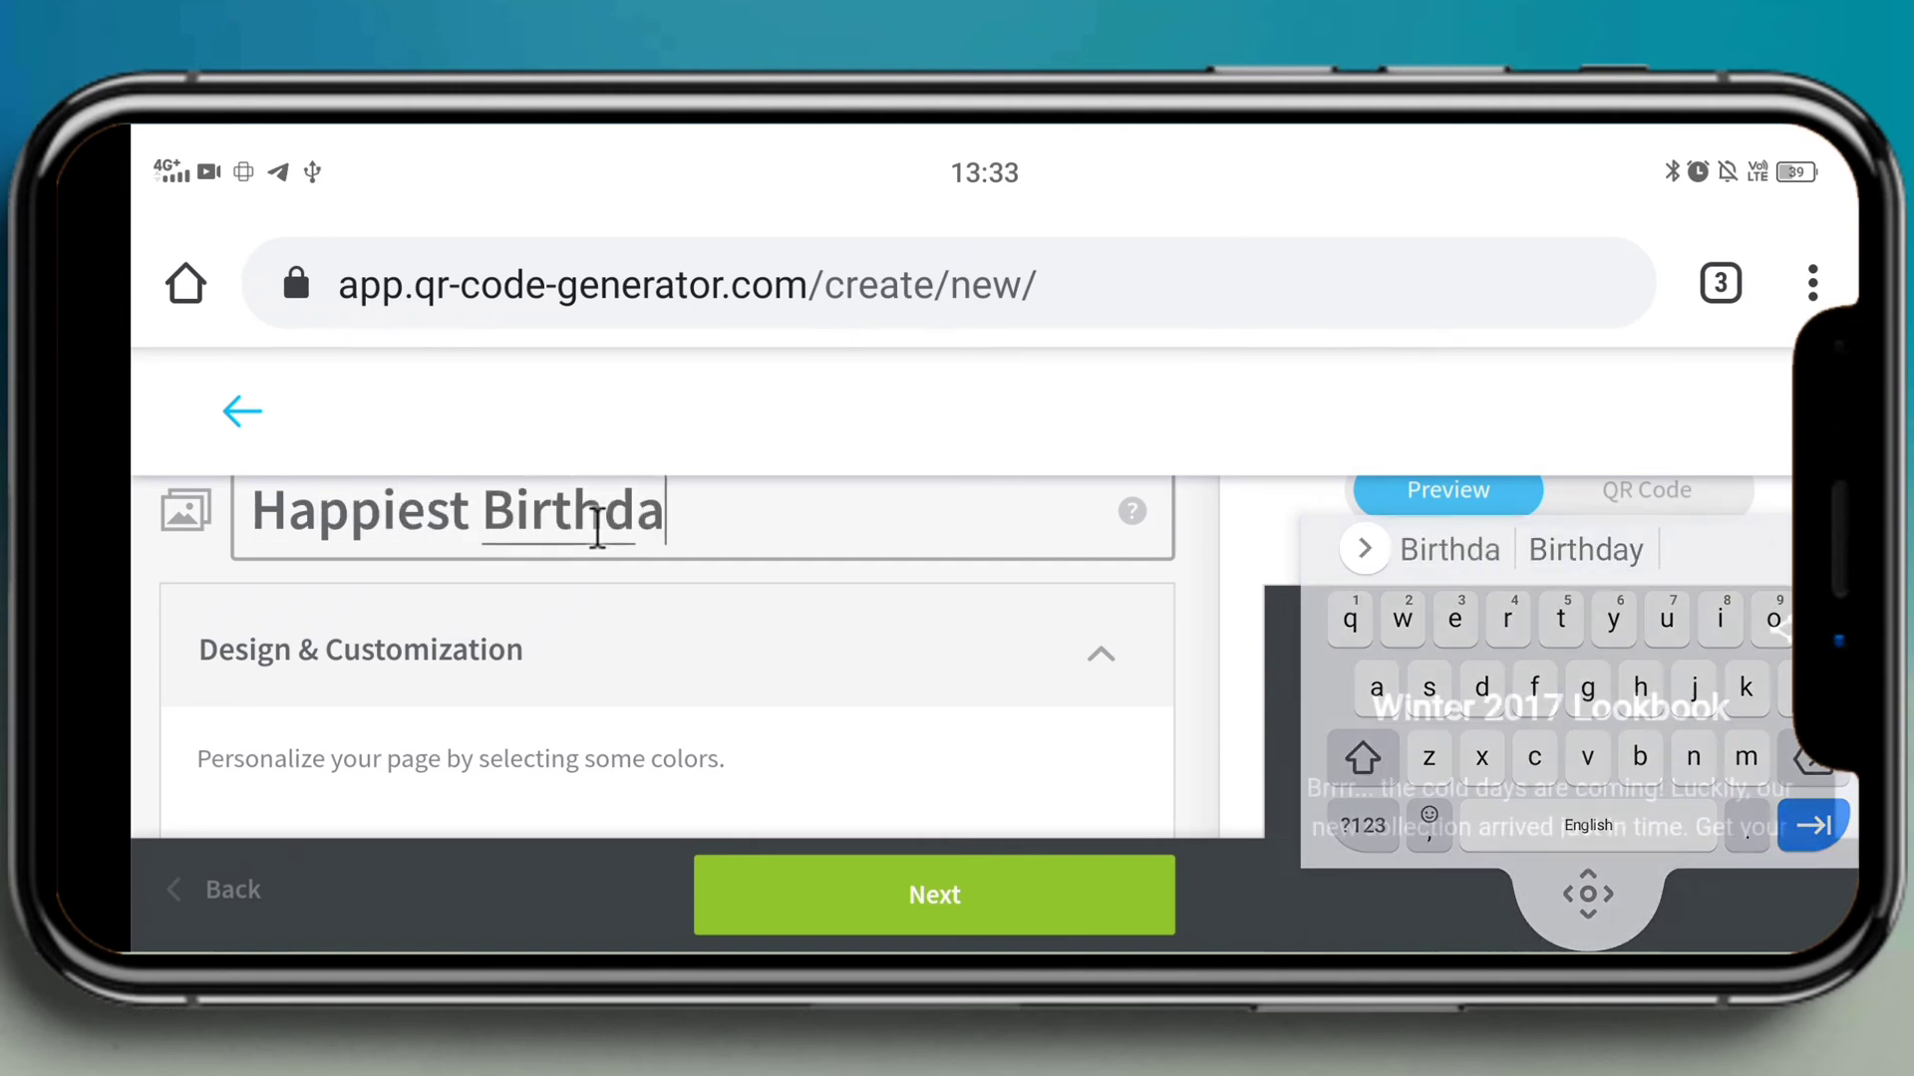
{"action": "type", "text": "y dear ju"}
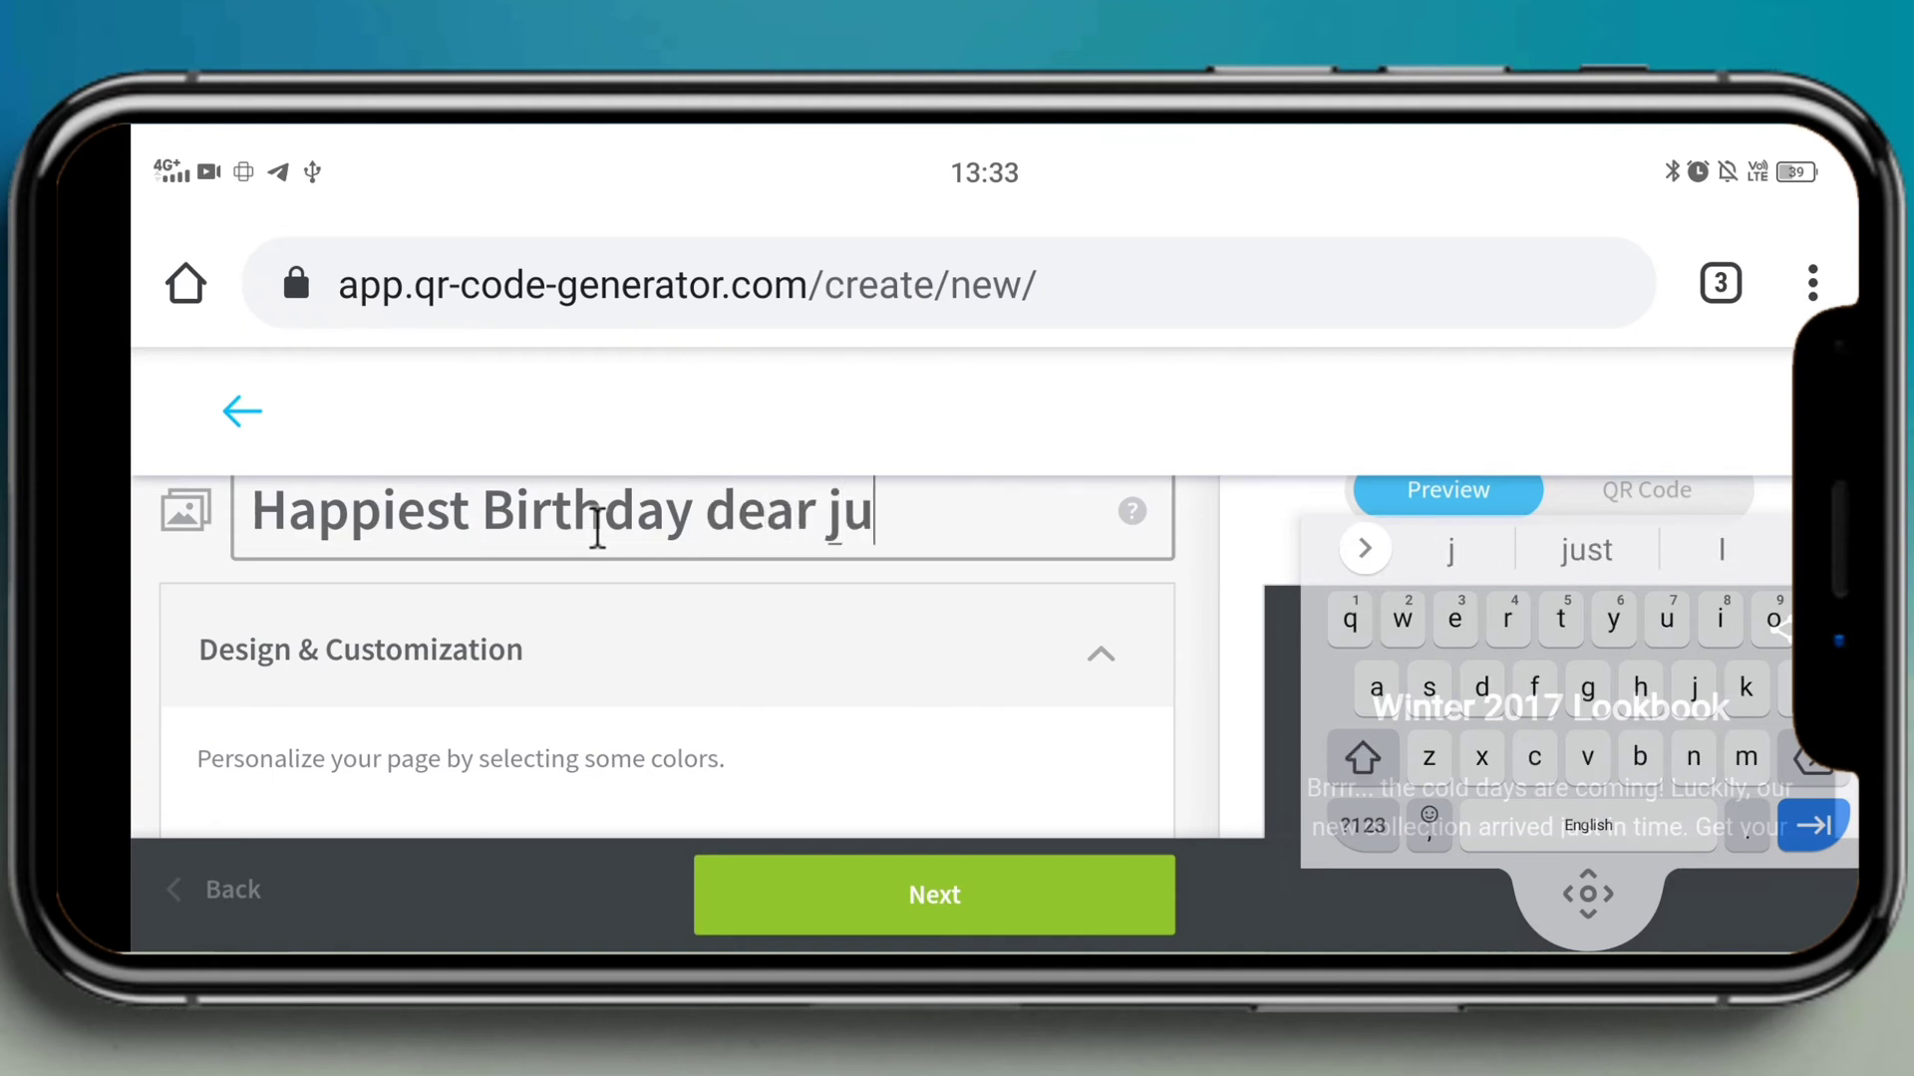
{"action": "type", "text": "liet"}
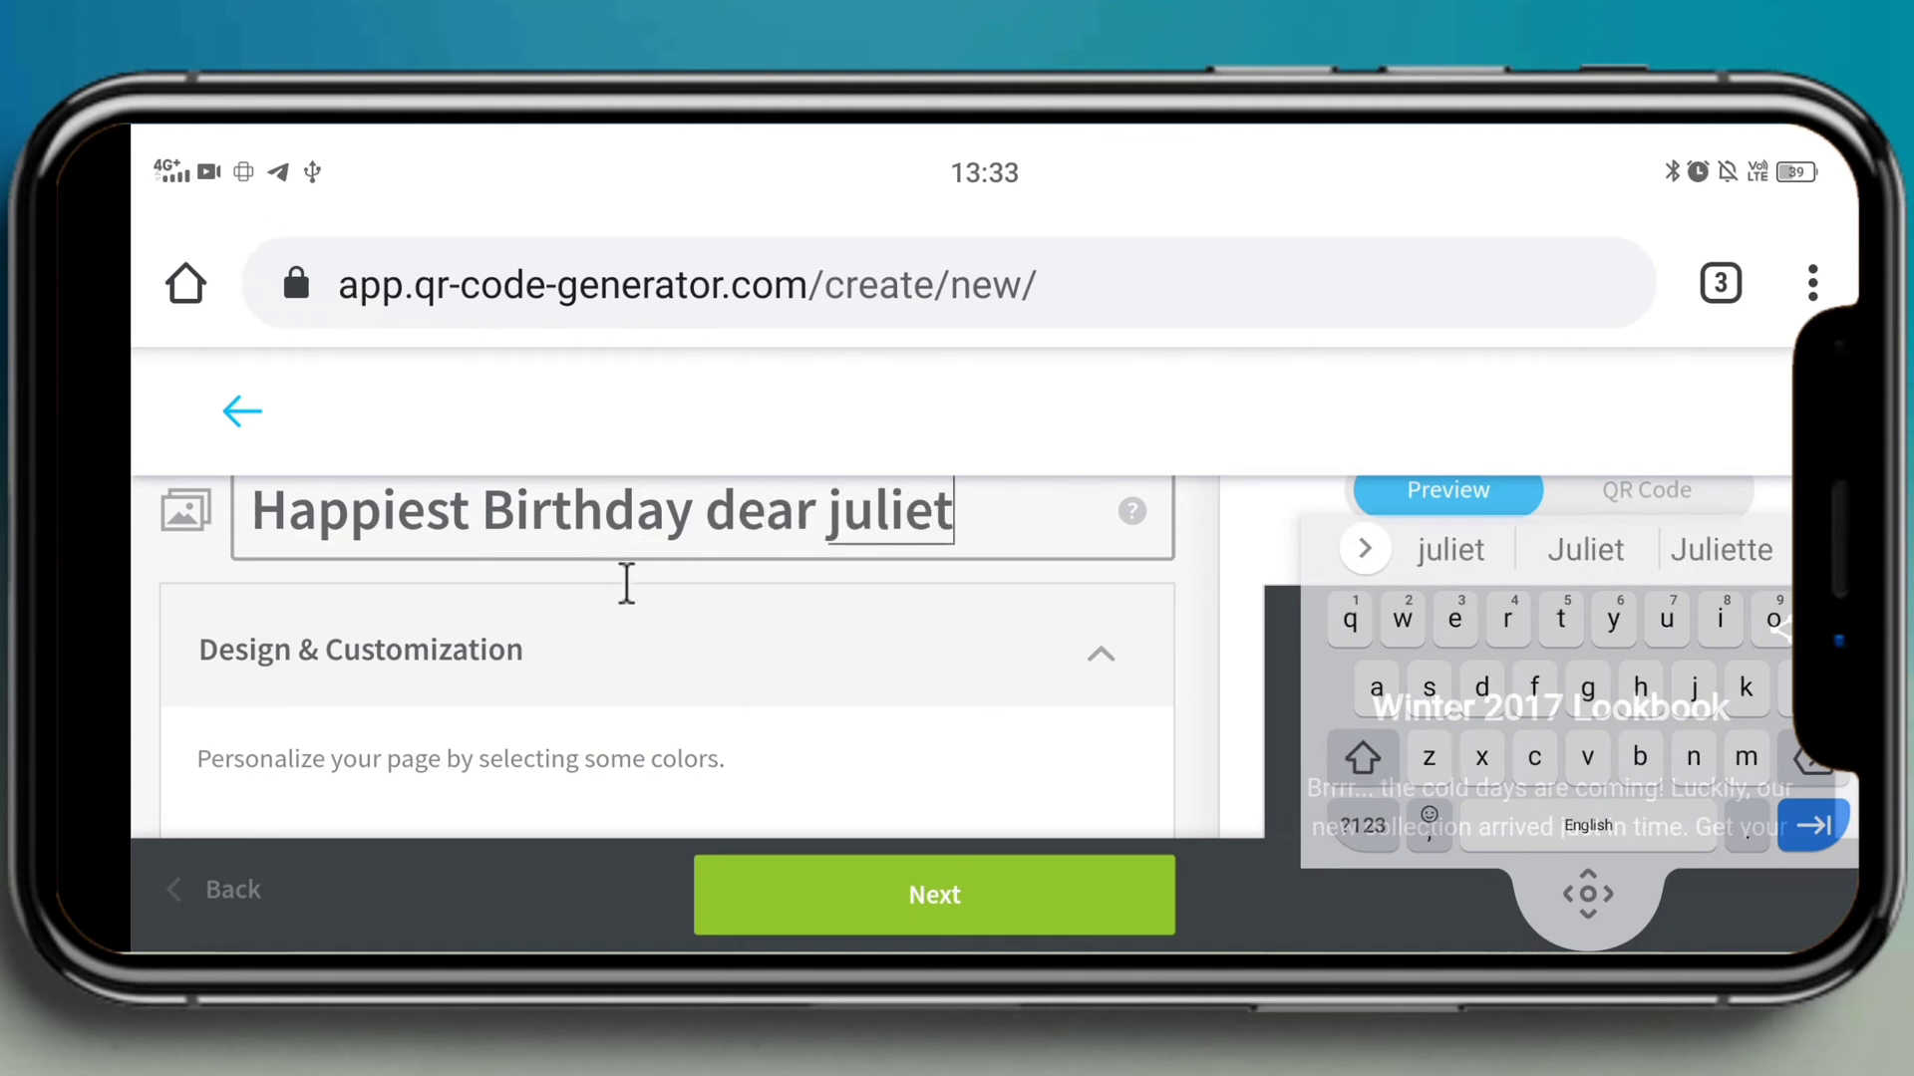
{"action": "scroll", "coordinate": [674, 635], "scroll_direction": "down", "scroll_amount": 2}
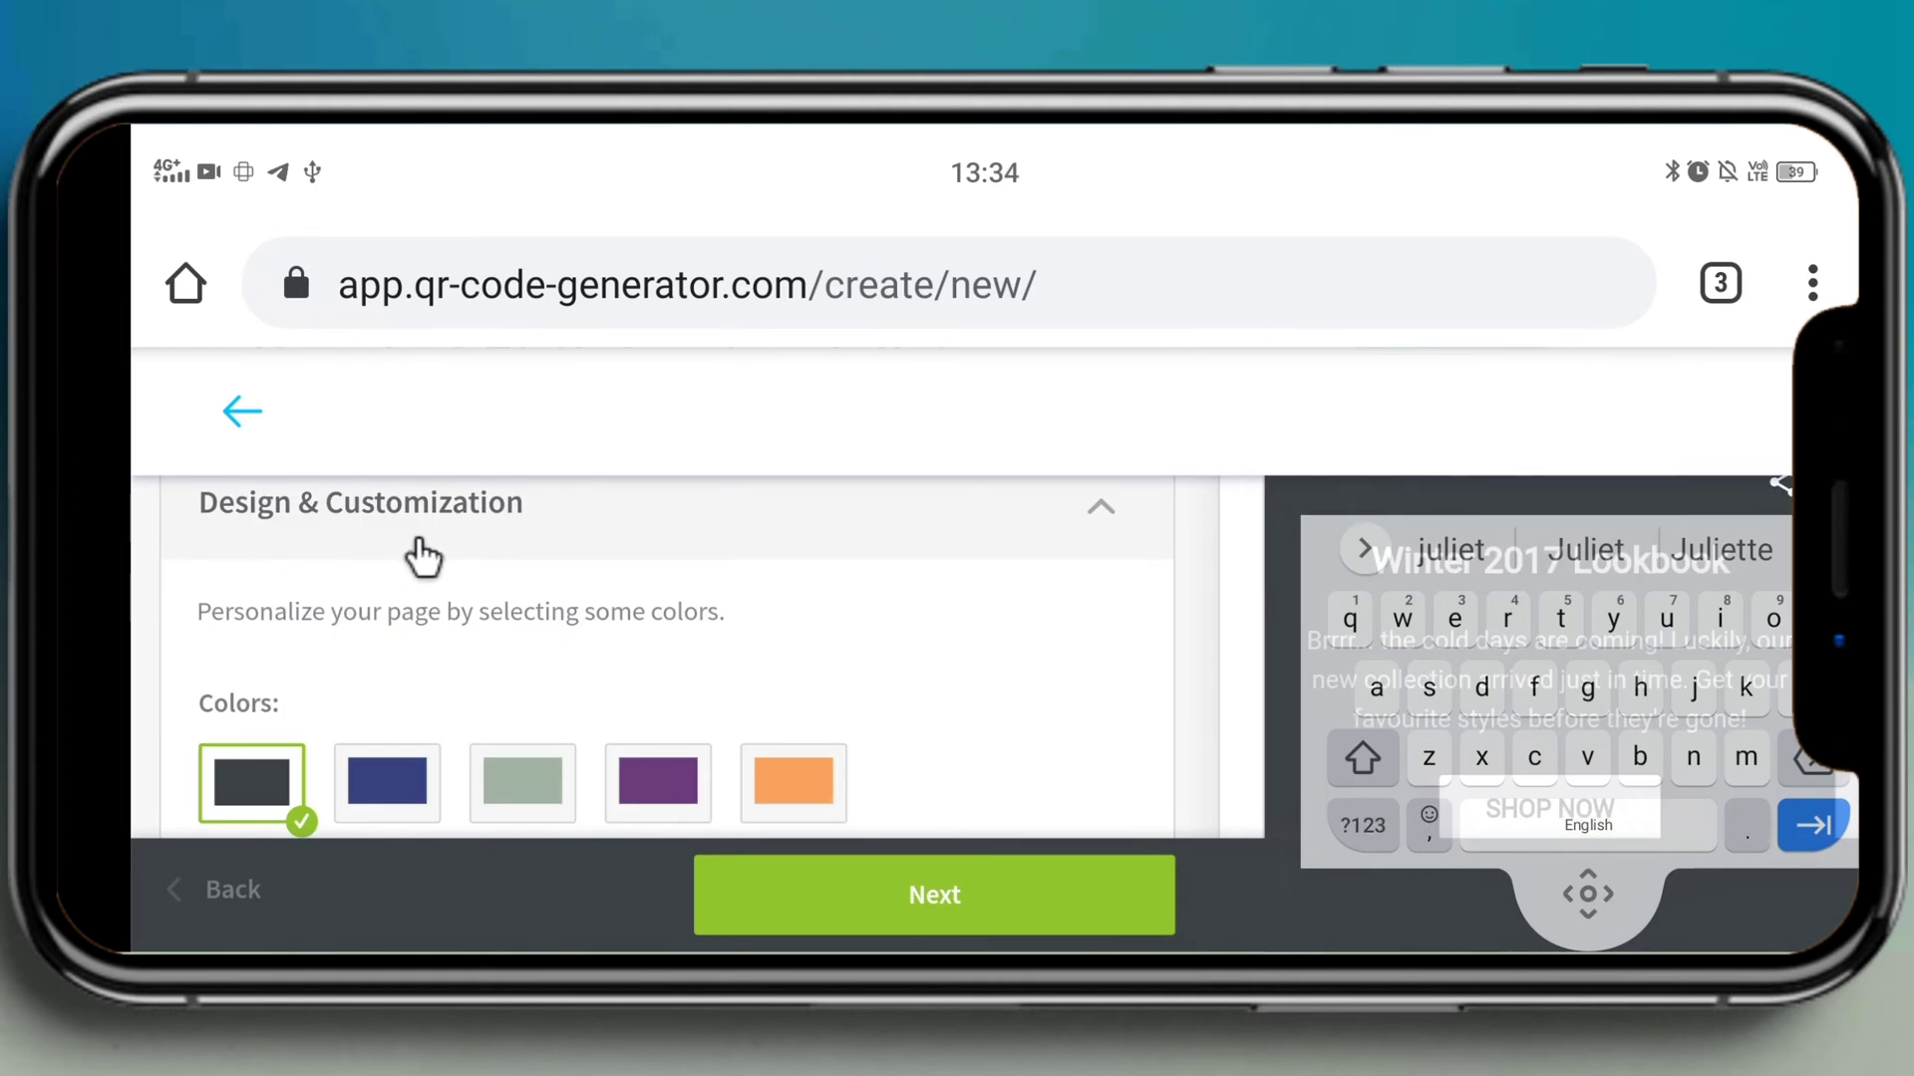
Step: Apply the grey-green #a0b3a1 colour scheme and scroll down to the Images upload section
{"action": "left_click", "coordinate": [517, 797]}
{"action": "scroll", "coordinate": [598, 717], "scroll_direction": "down", "scroll_amount": 4}
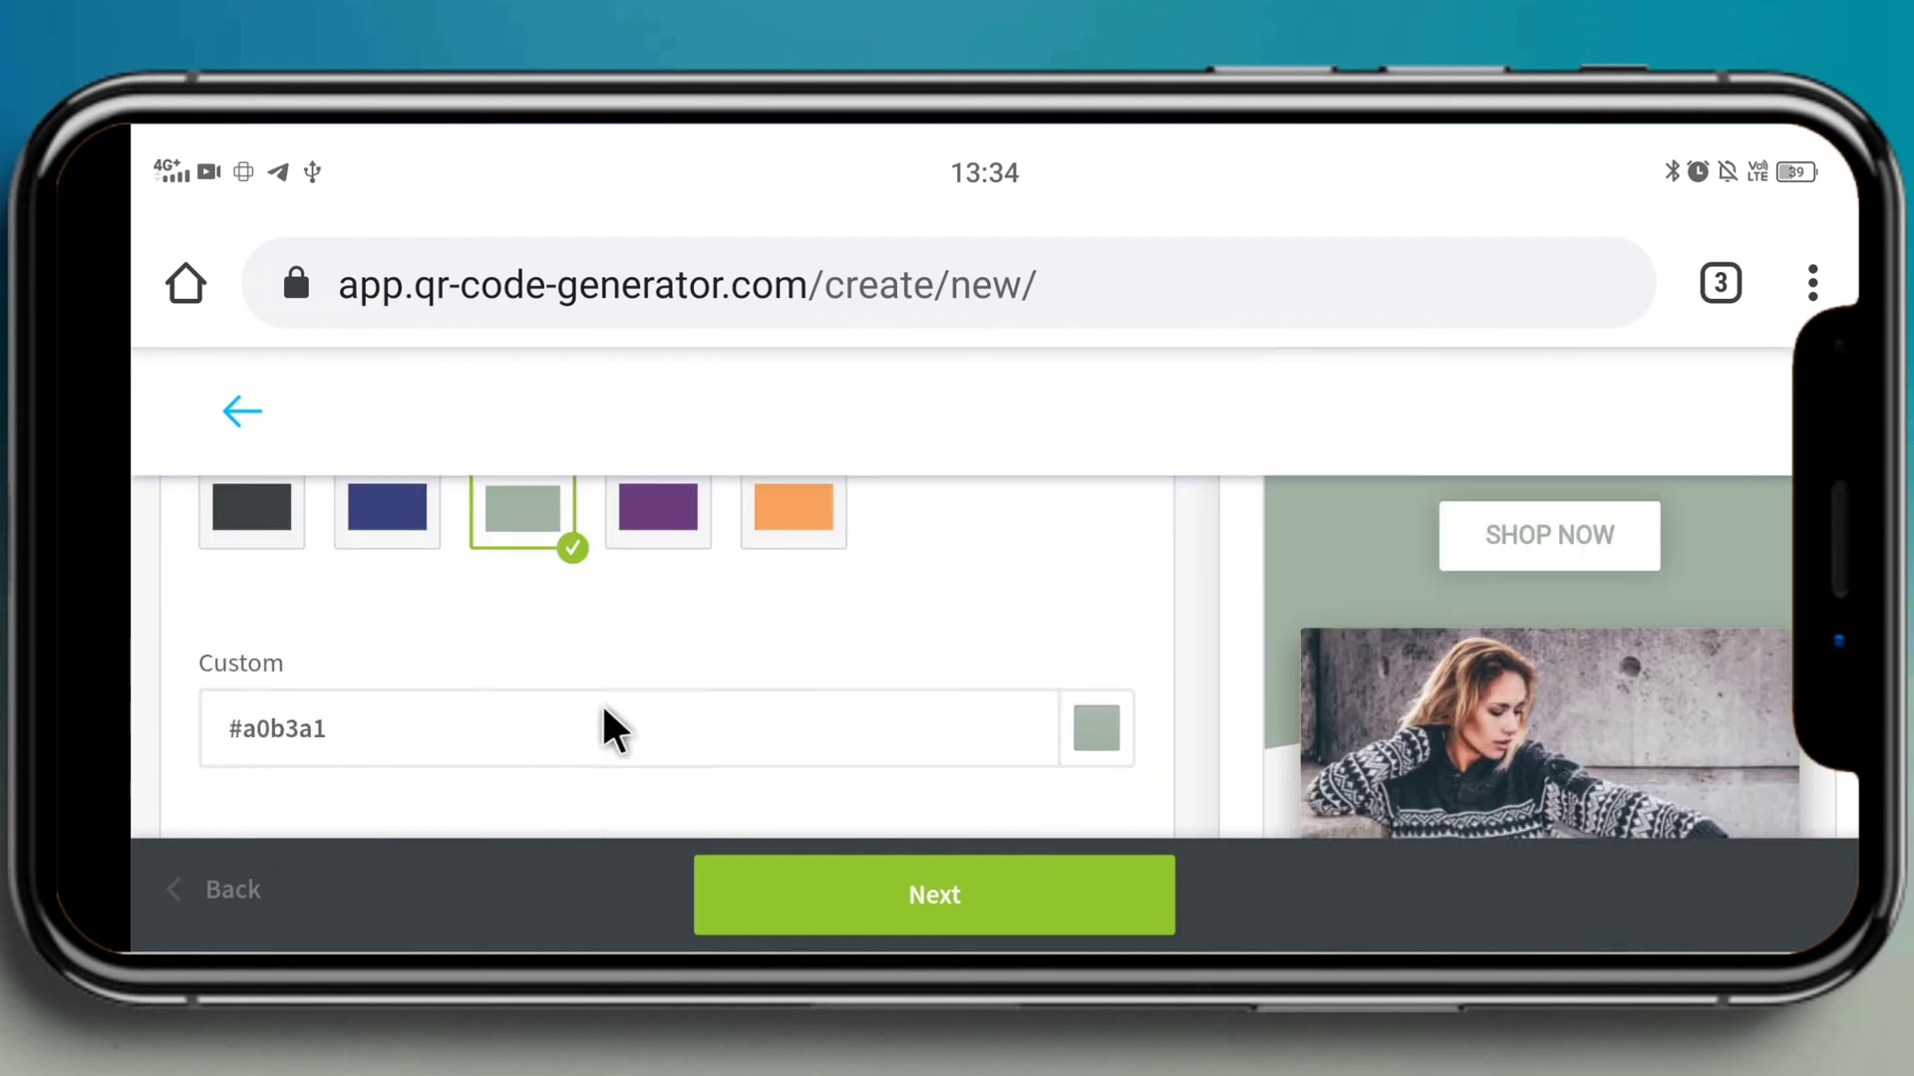
{"action": "scroll", "coordinate": [601, 697], "scroll_direction": "down", "scroll_amount": 2}
{"action": "scroll", "coordinate": [601, 701], "scroll_direction": "down", "scroll_amount": 3}
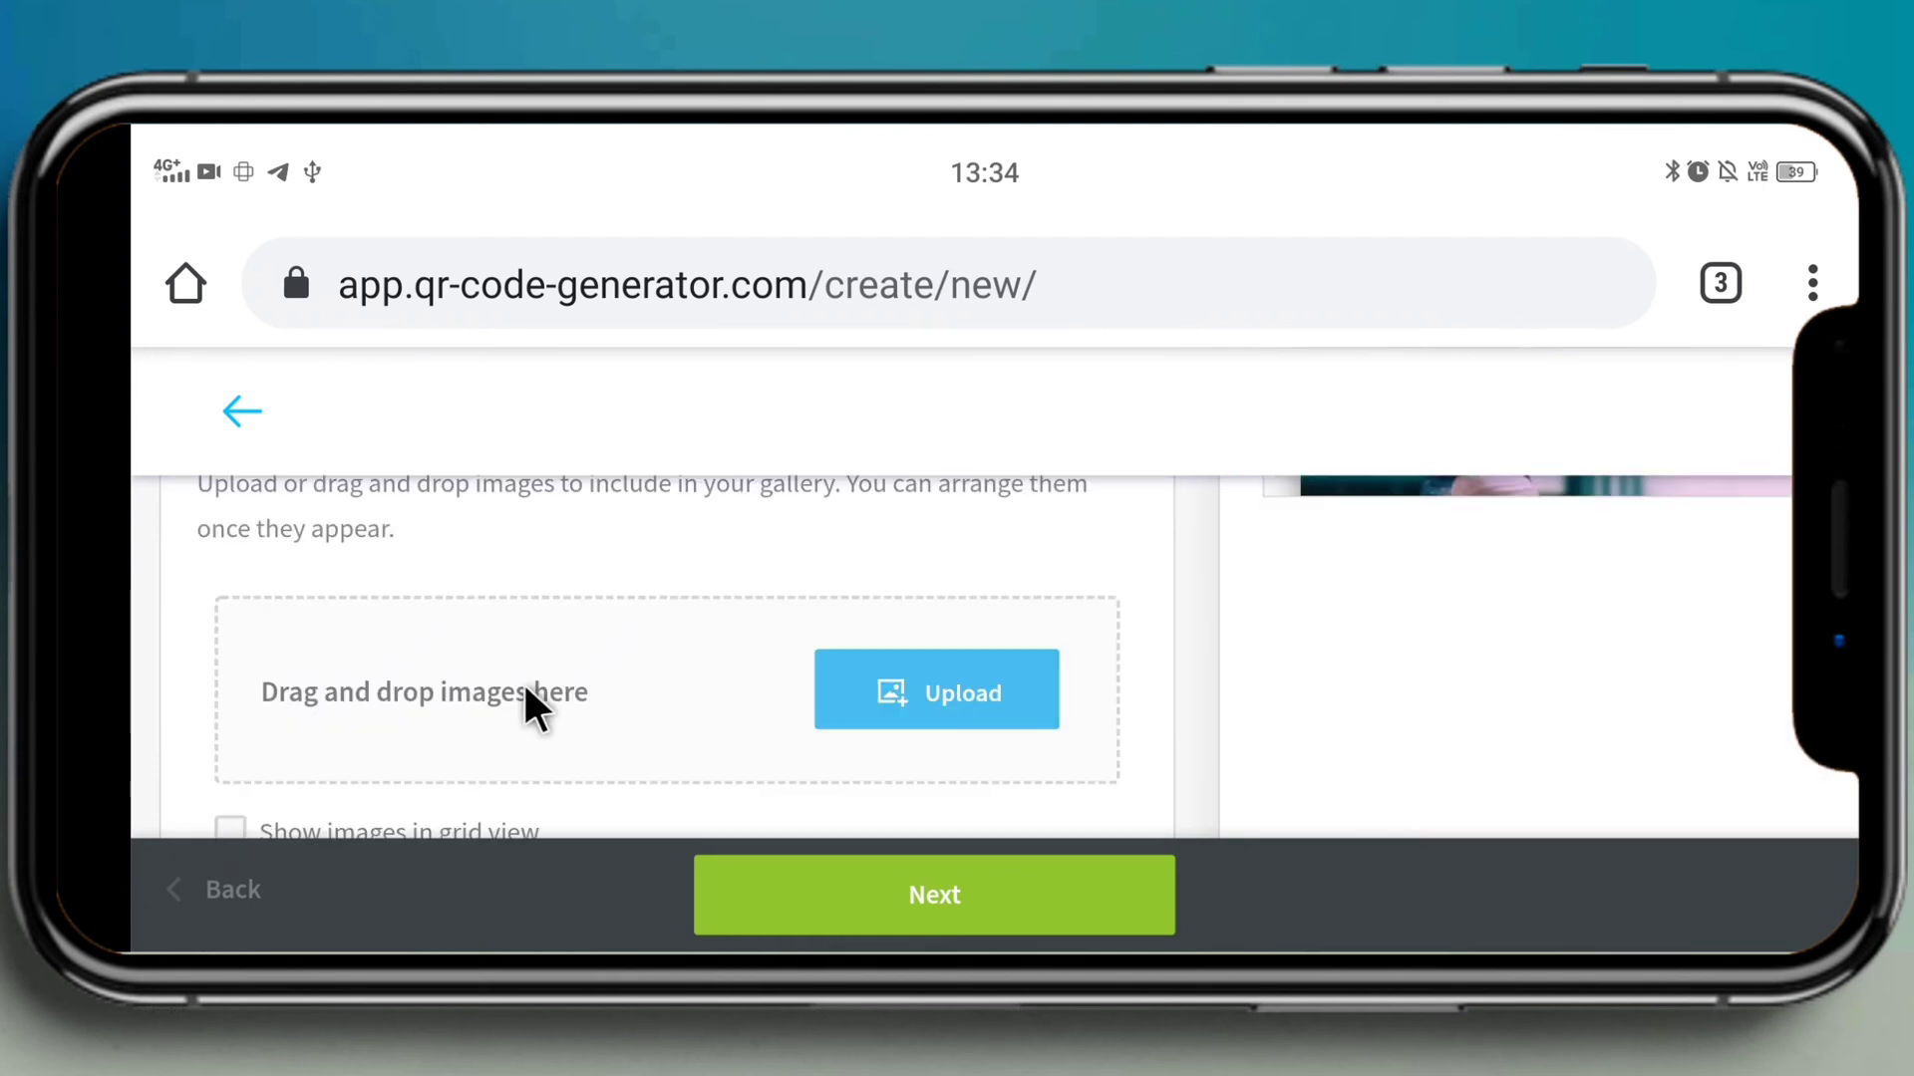
{"action": "scroll", "coordinate": [513, 683], "scroll_direction": "up", "scroll_amount": 3}
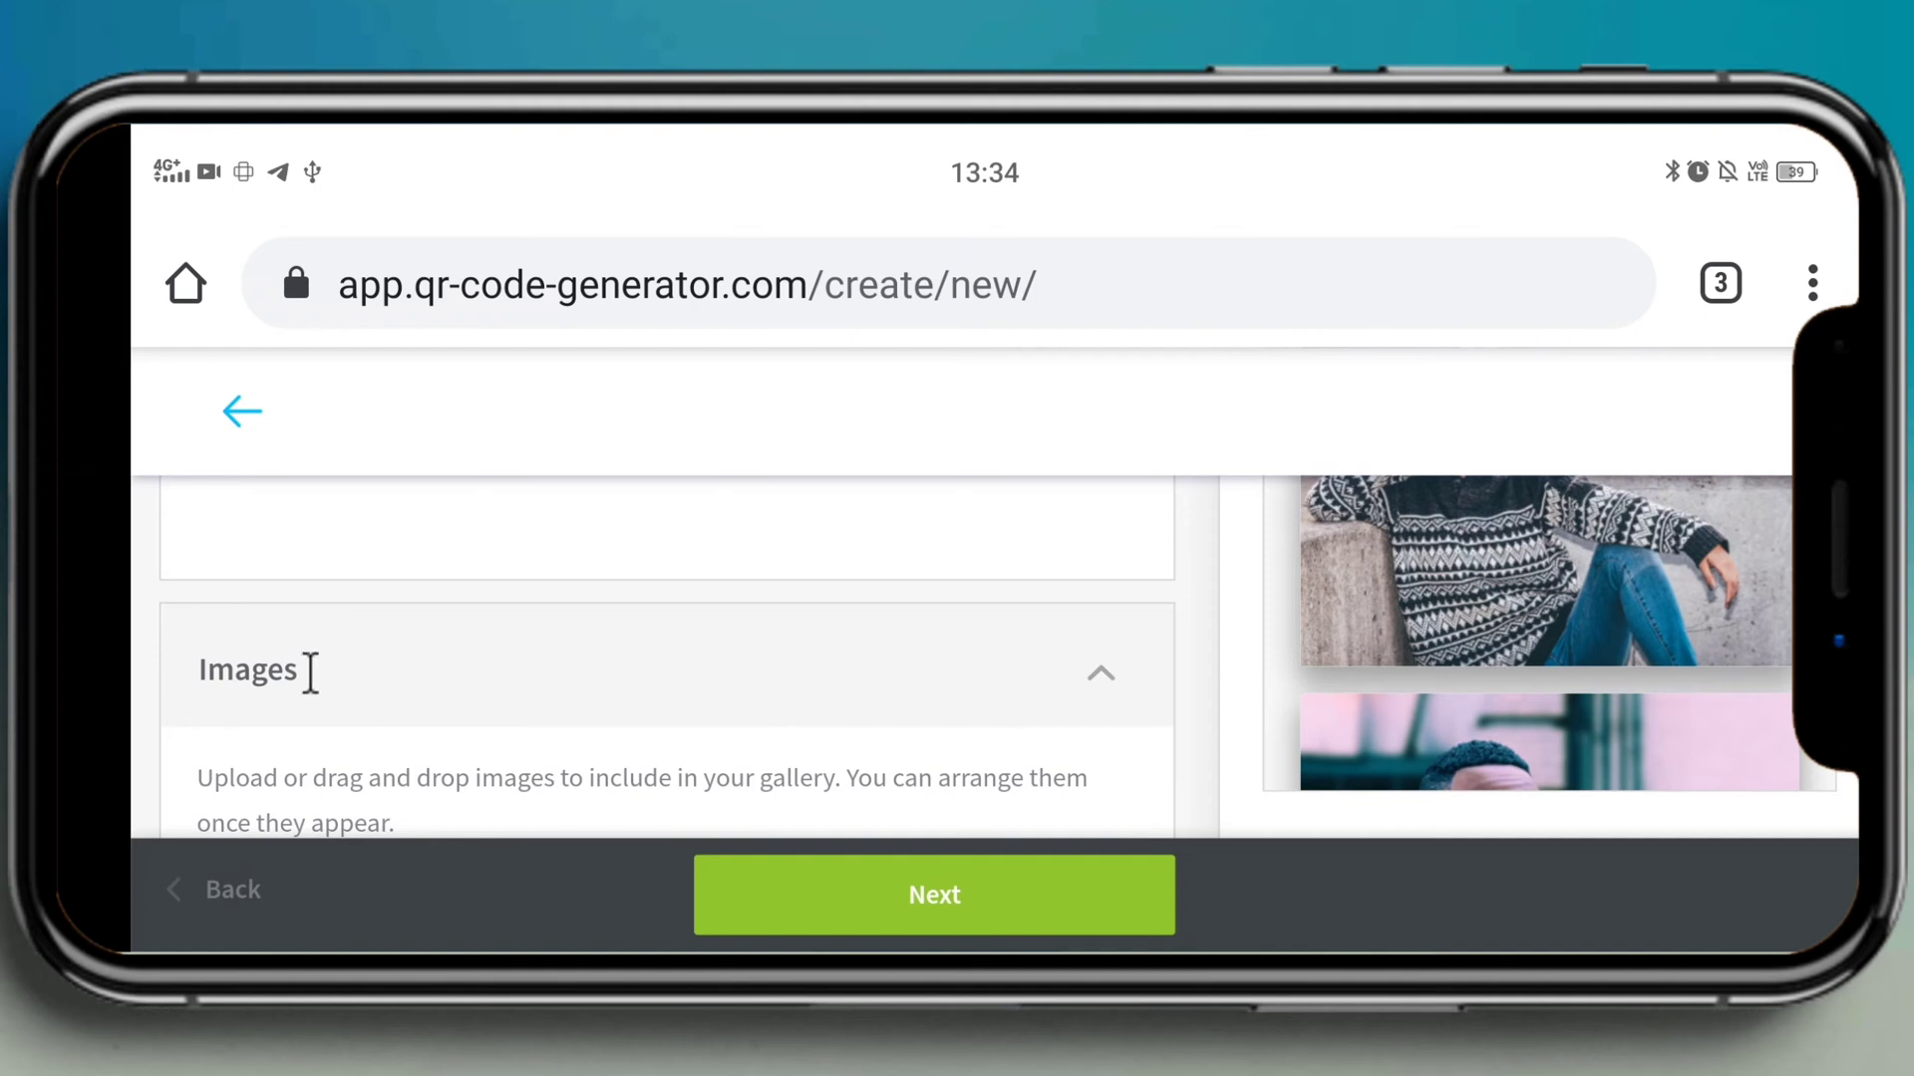
{"action": "scroll", "coordinate": [315, 673], "scroll_direction": "down", "scroll_amount": 3}
{"action": "scroll", "coordinate": [491, 640], "scroll_direction": "up", "scroll_amount": 3}
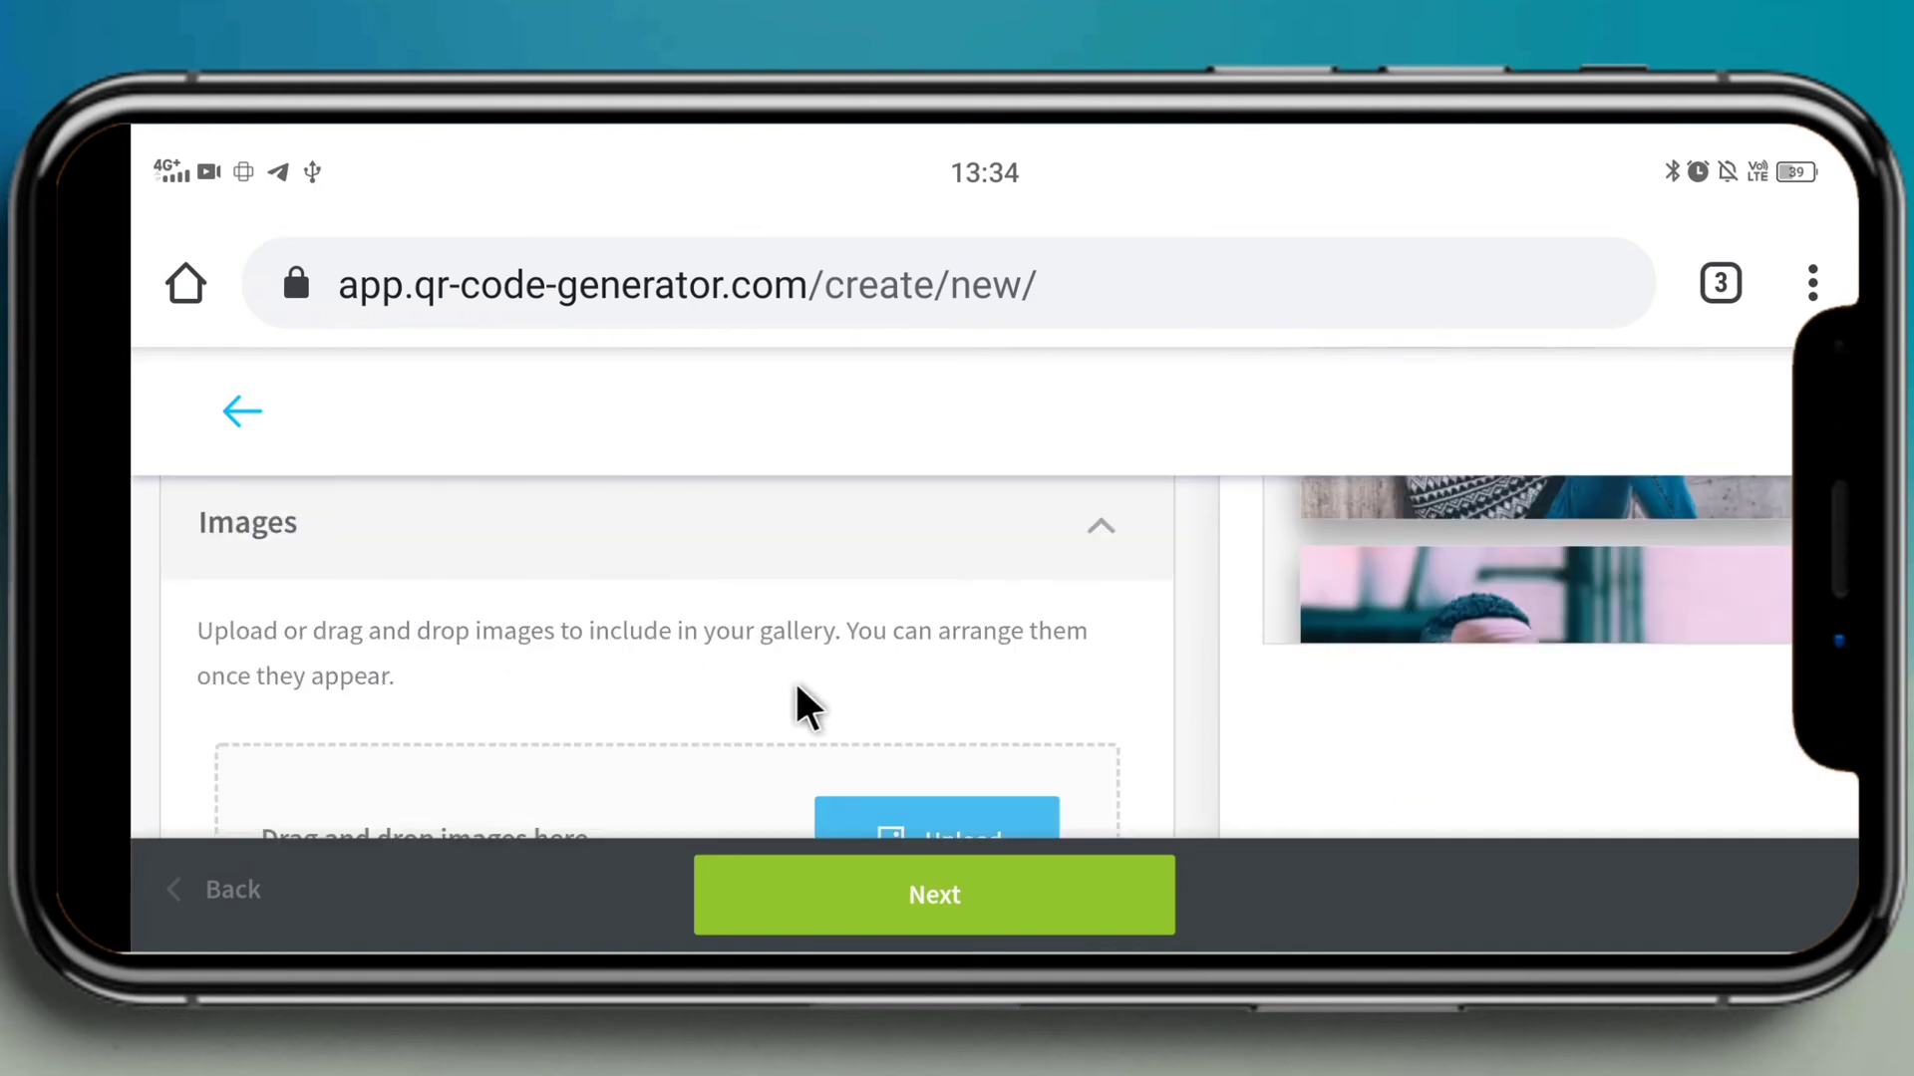
{"action": "scroll", "coordinate": [795, 705], "scroll_direction": "down", "scroll_amount": 1}
Step: Pick five photos: the windswept woman, concert, birthday candles, smiling curly-haired girl and cake
{"action": "left_click", "coordinate": [845, 662]}
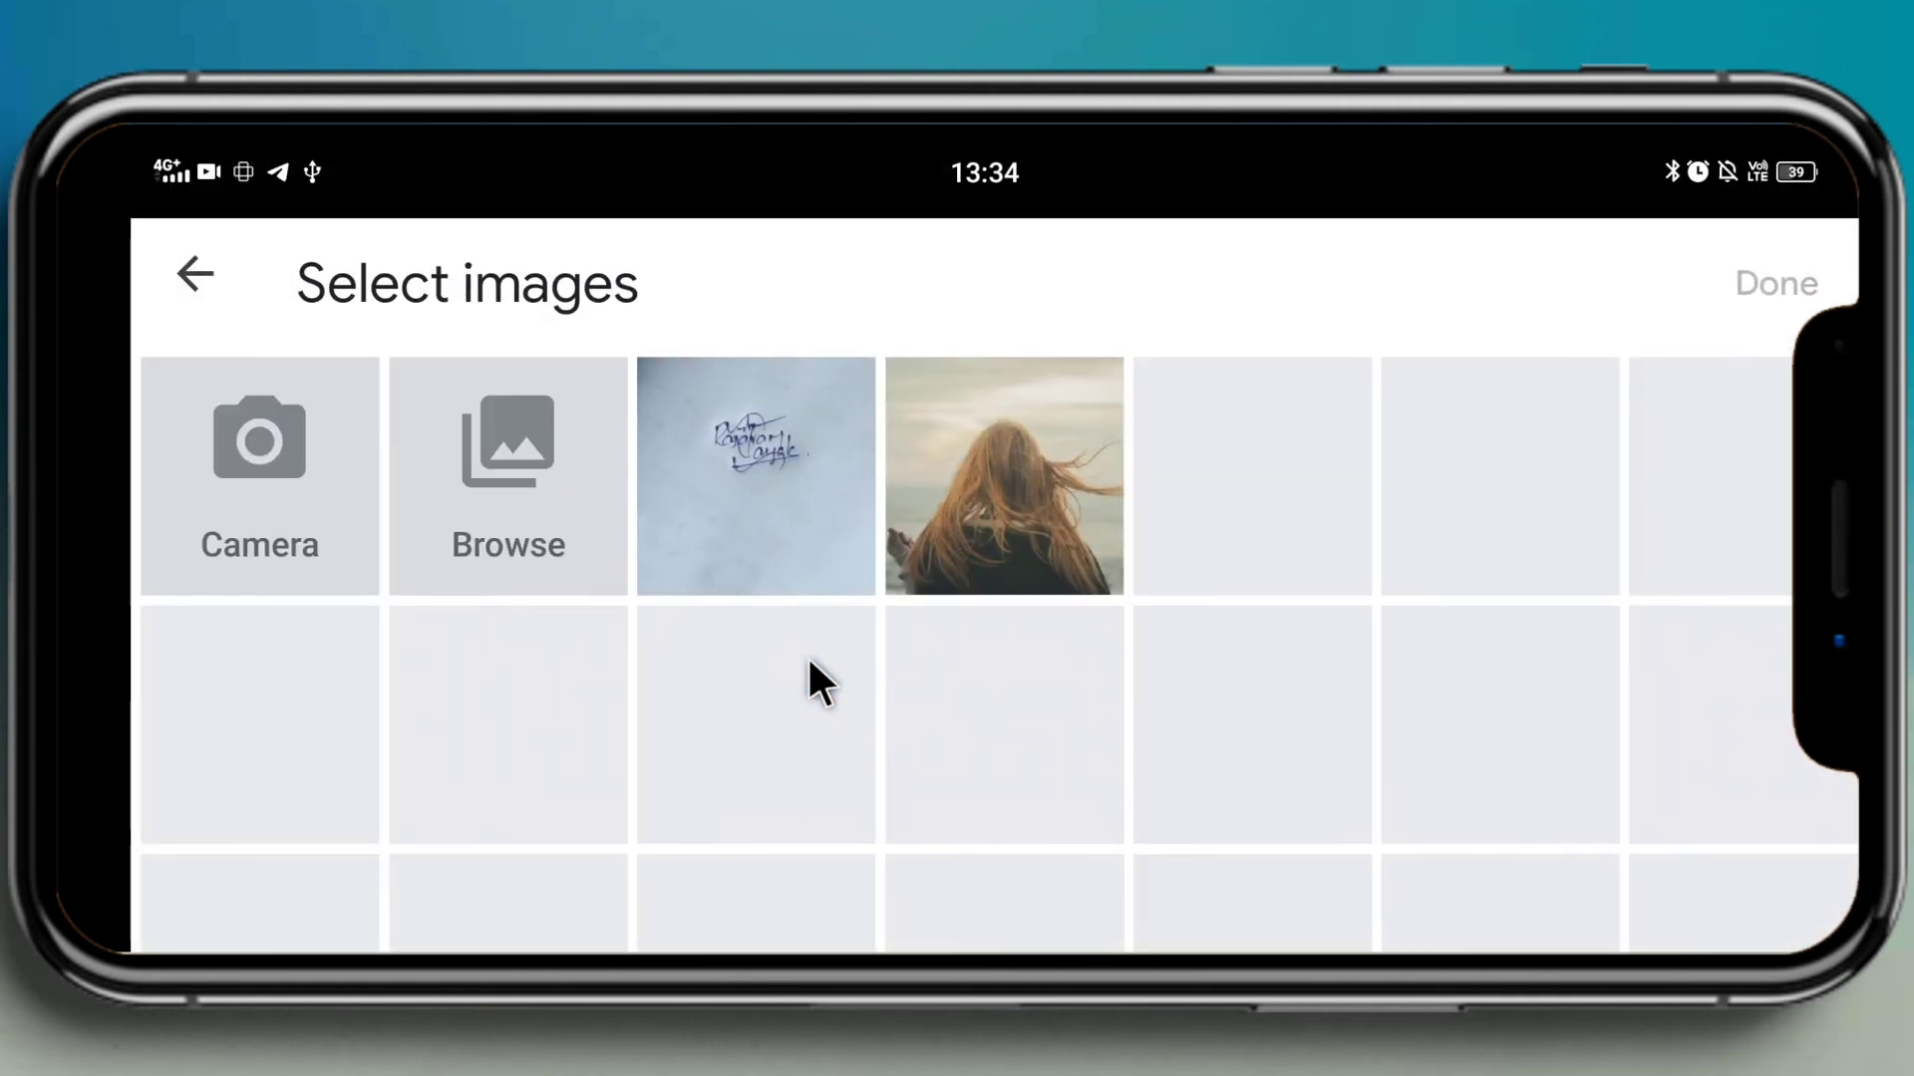
{"action": "left_click", "coordinate": [1032, 486]}
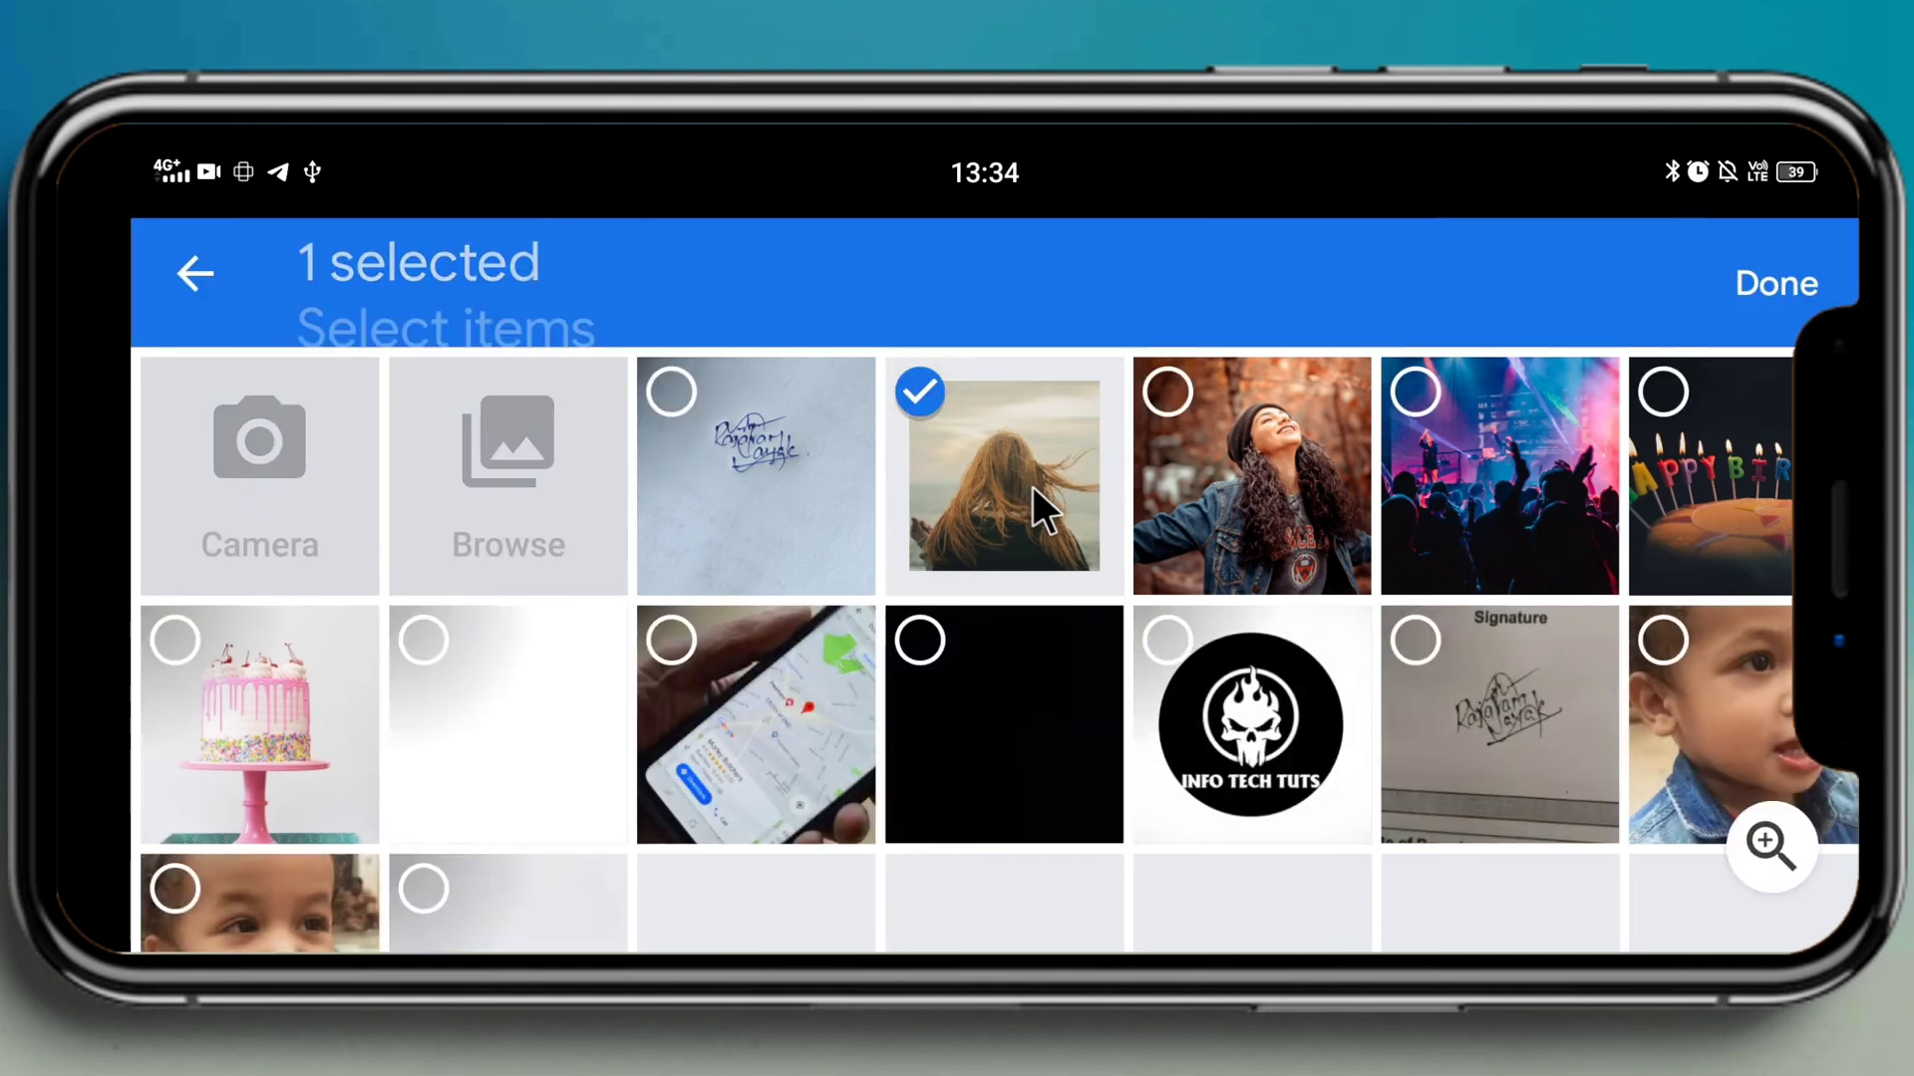
{"action": "left_click", "coordinate": [1567, 435]}
{"action": "left_click", "coordinate": [1690, 420]}
{"action": "left_click", "coordinate": [1242, 544]}
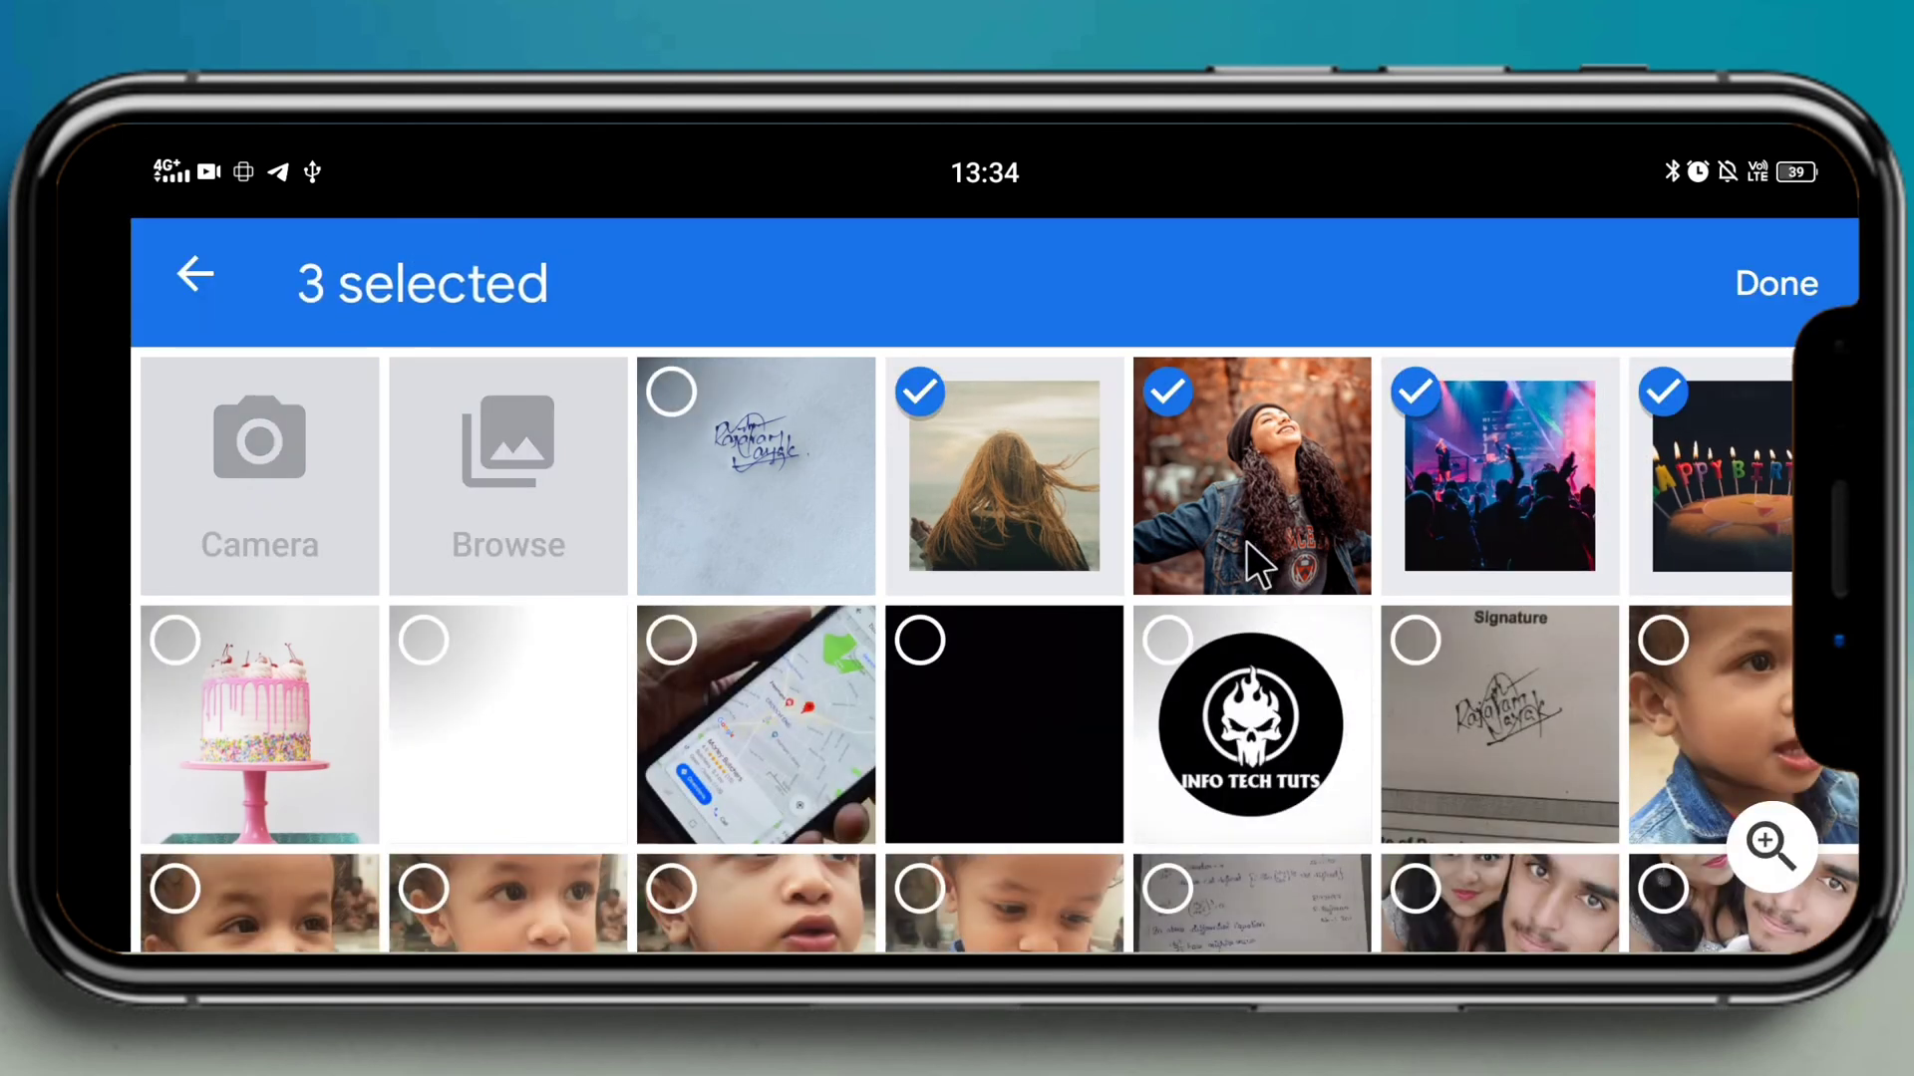
{"action": "left_click", "coordinate": [209, 773]}
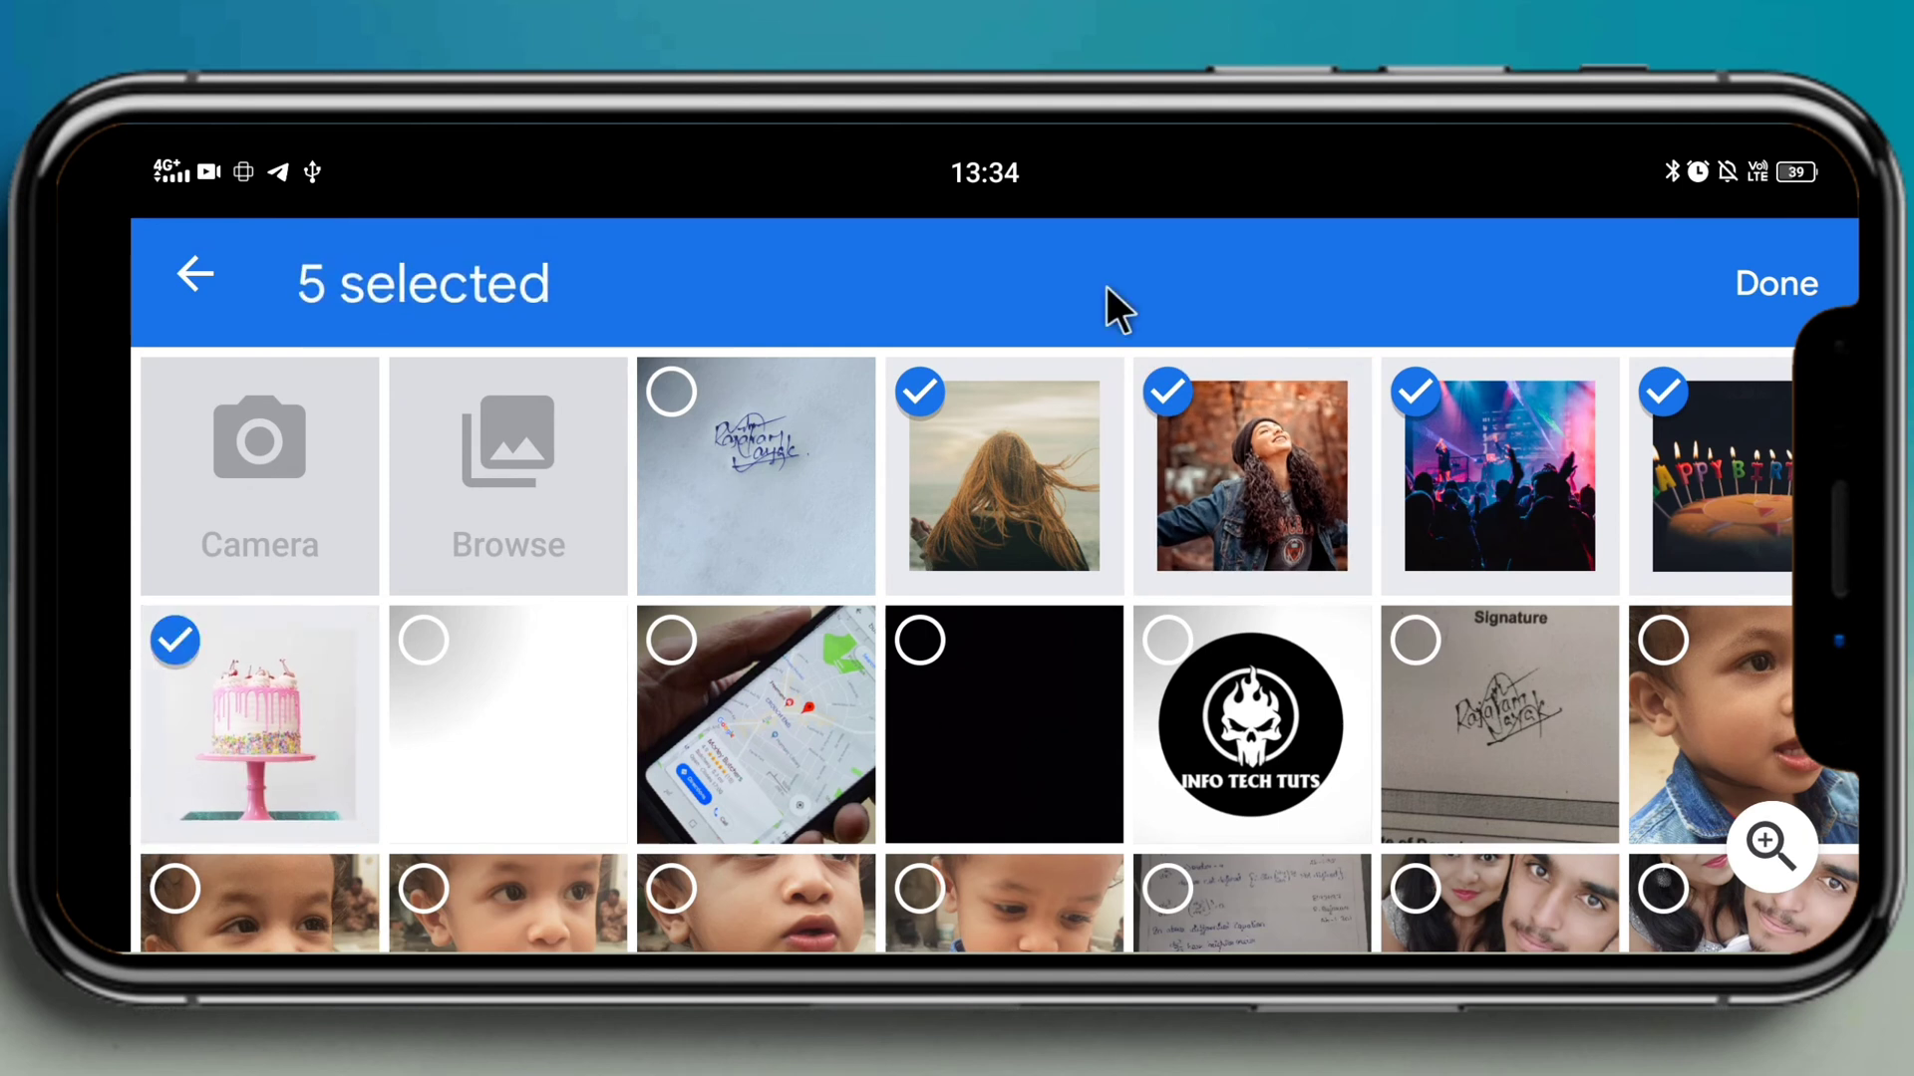
Step: Upload the five chosen photos and scroll the gallery list until each photo has its caption row
{"action": "left_click", "coordinate": [1769, 279]}
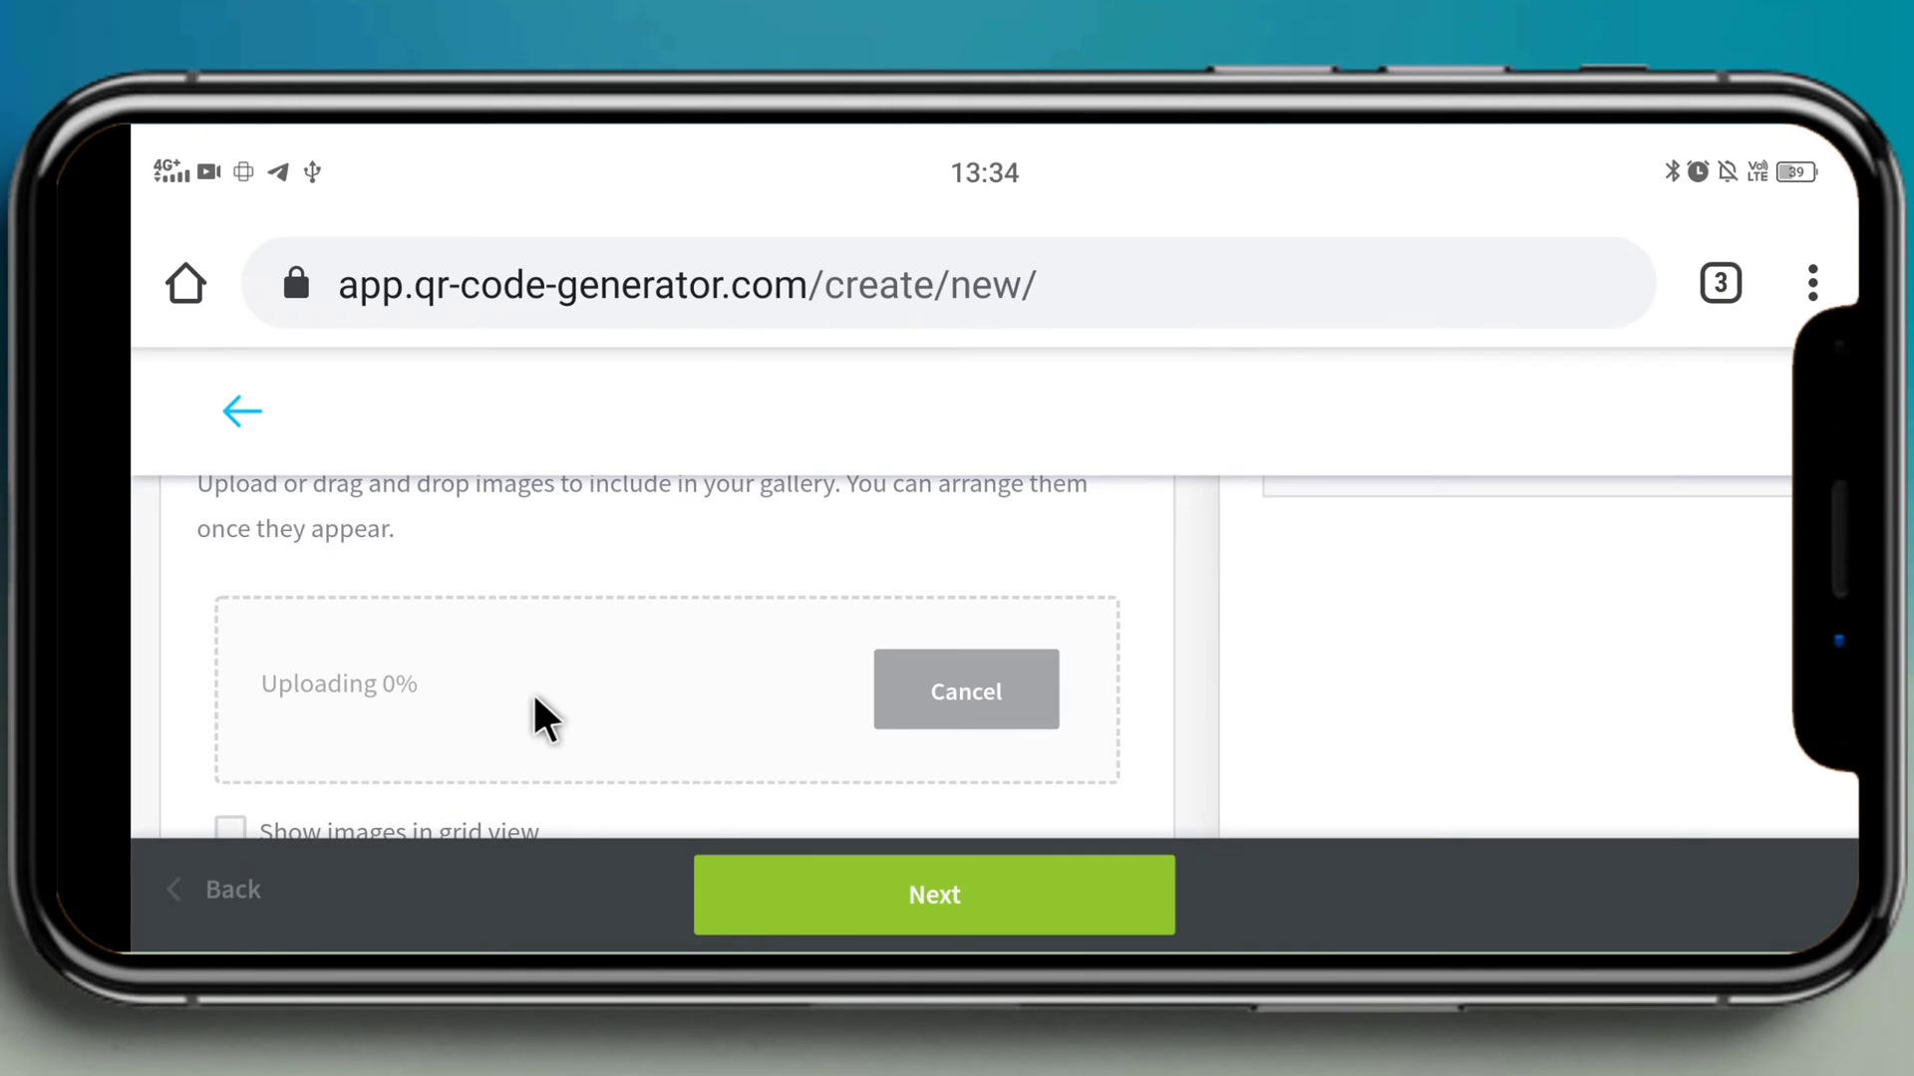
{"action": "scroll", "coordinate": [512, 420], "scroll_direction": "down", "scroll_amount": 2}
{"action": "scroll", "coordinate": [513, 420], "scroll_direction": "up", "scroll_amount": 3}
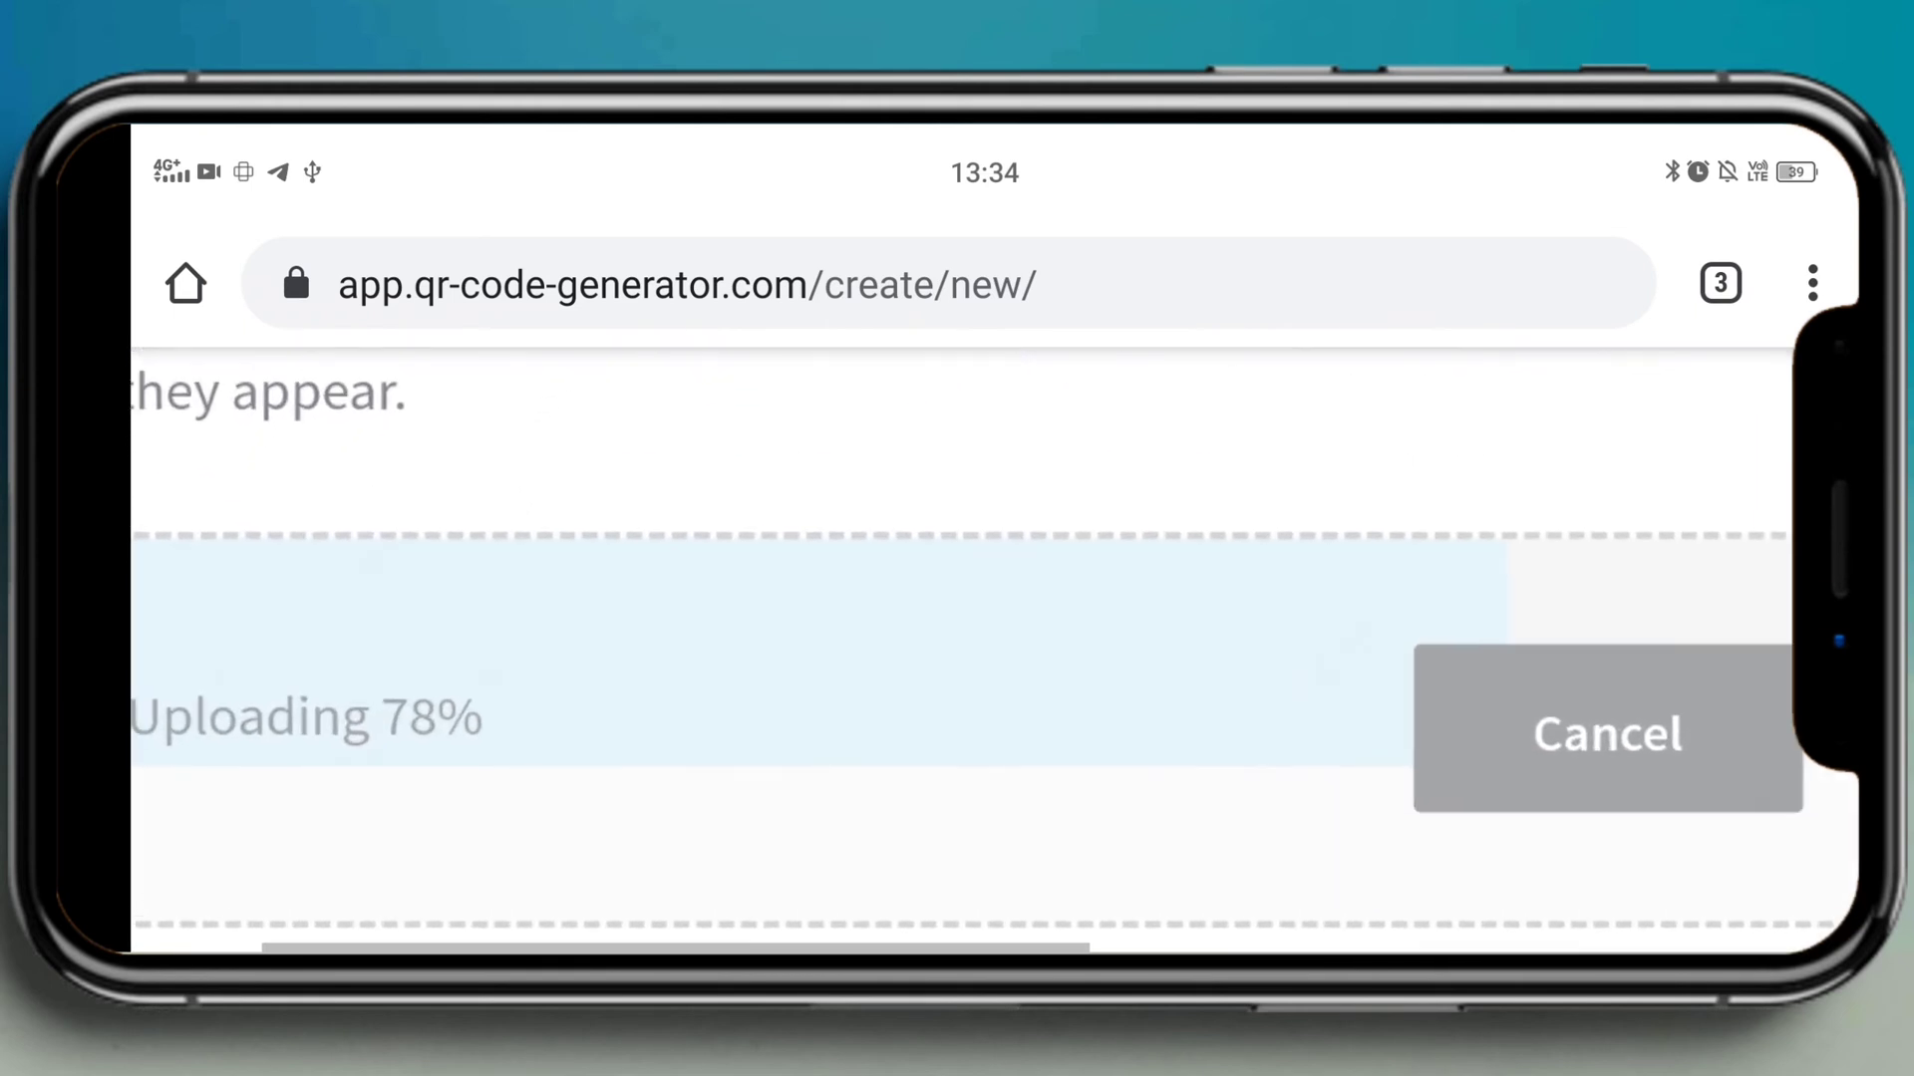
{"action": "scroll", "coordinate": [957, 648], "scroll_direction": "down", "scroll_amount": 3}
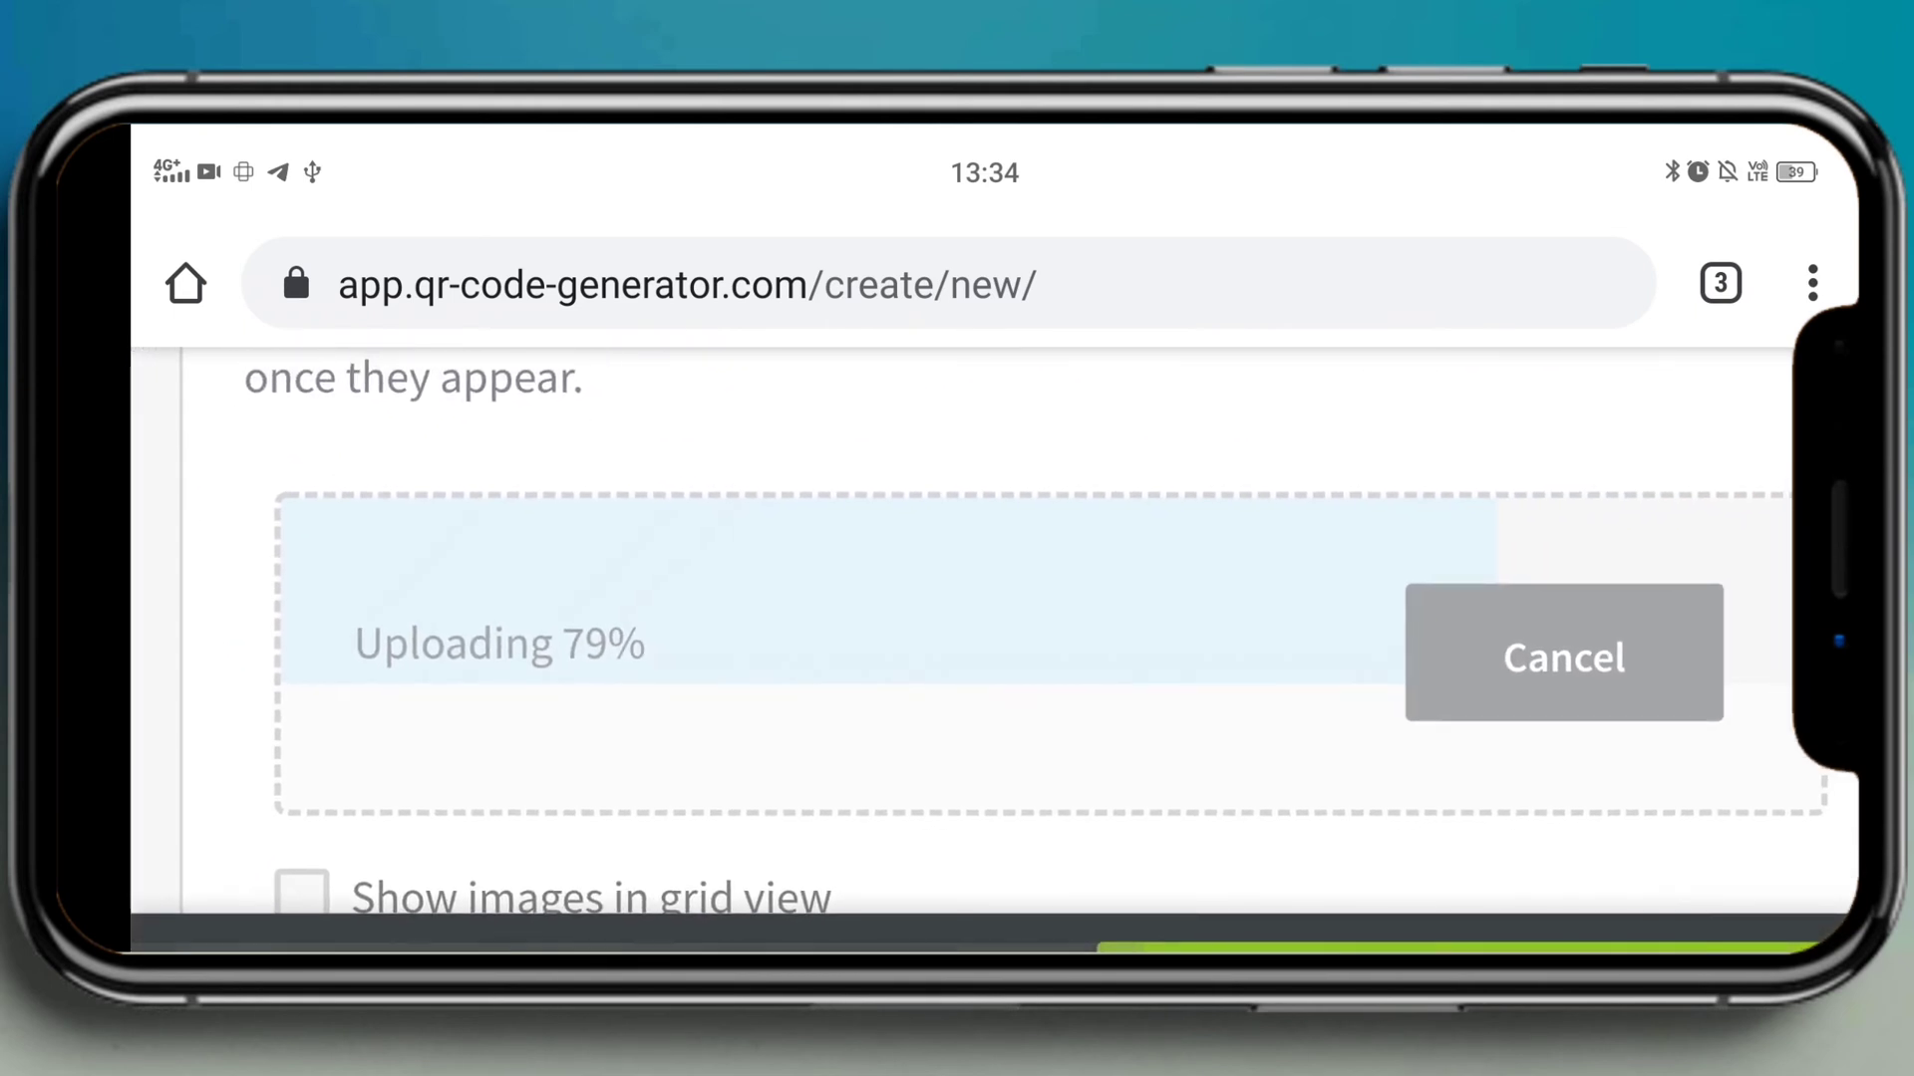
{"action": "scroll", "coordinate": [817, 598], "scroll_direction": "up", "scroll_amount": 2}
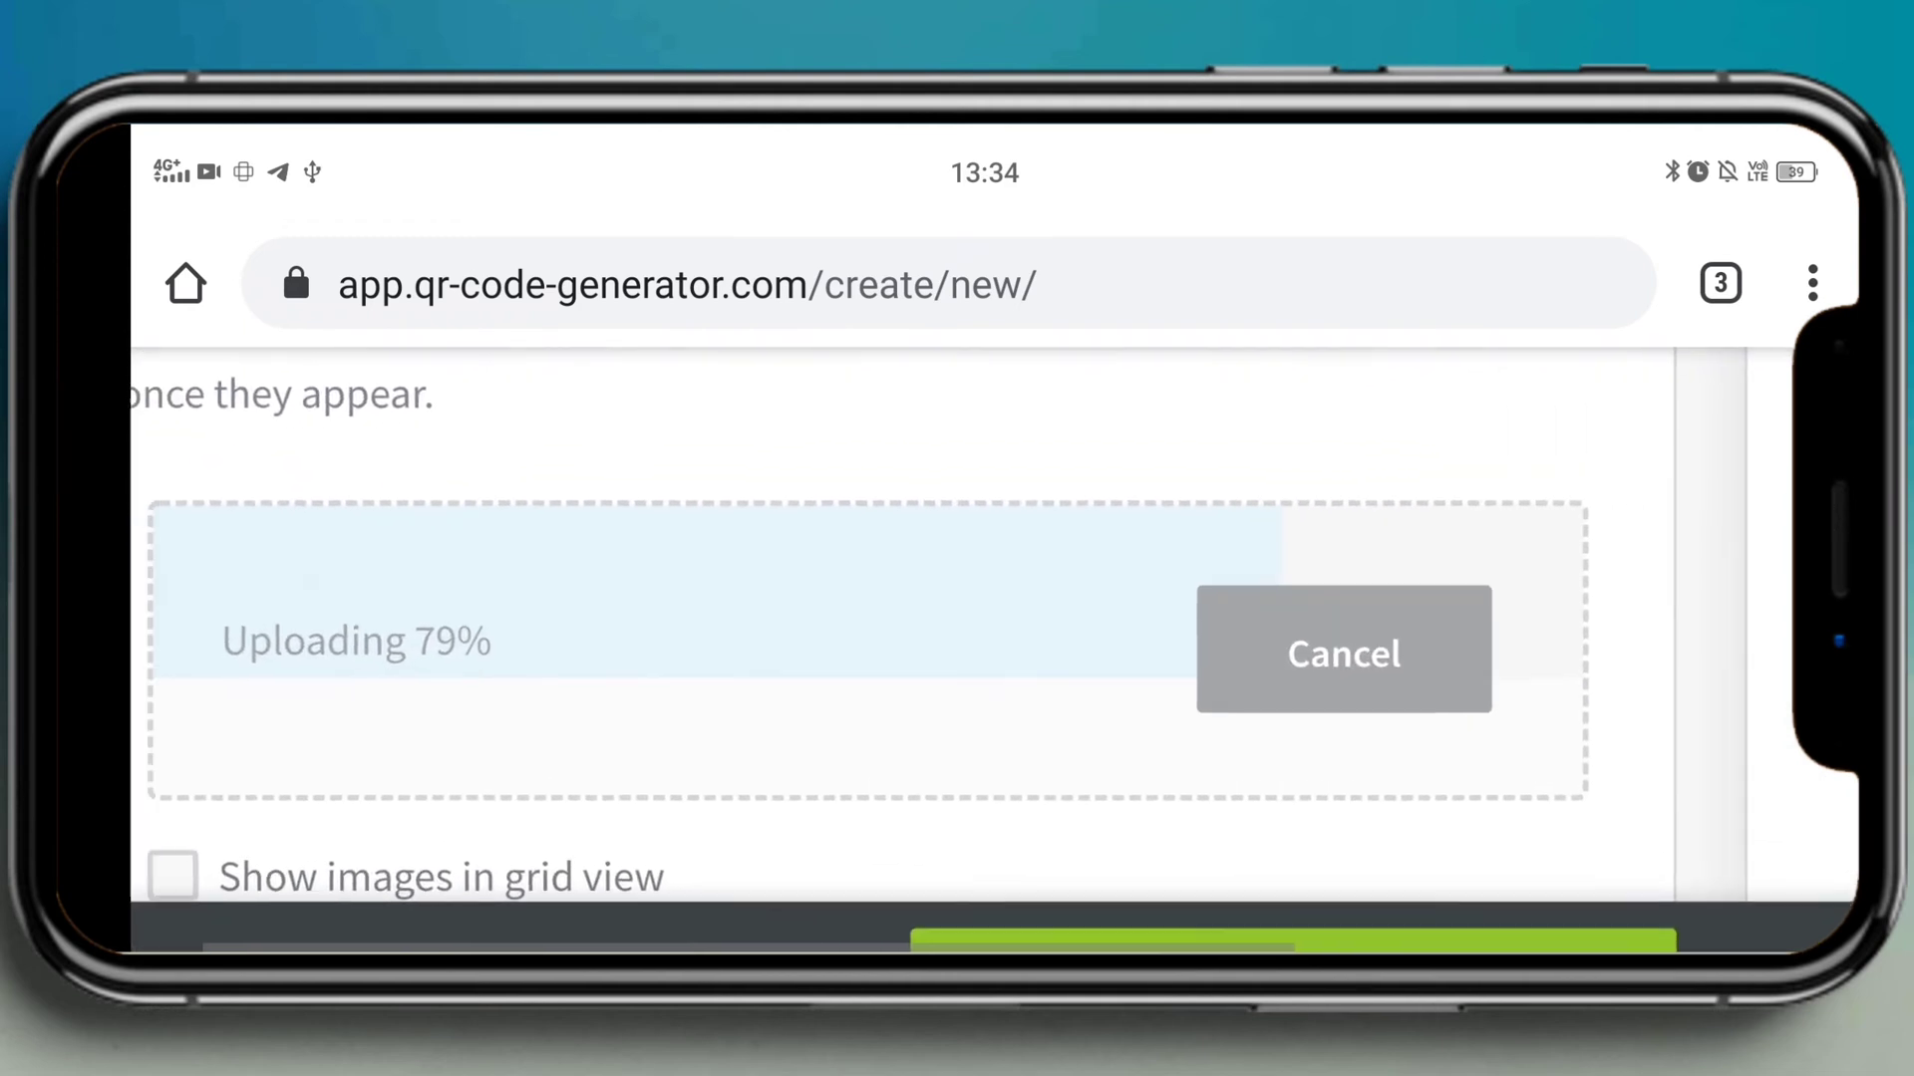
{"action": "scroll", "coordinate": [817, 598], "scroll_direction": "down", "scroll_amount": 2}
{"action": "scroll", "coordinate": [831, 512], "scroll_direction": "down", "scroll_amount": 6}
{"action": "scroll", "coordinate": [831, 512], "scroll_direction": "down", "scroll_amount": 7}
{"action": "scroll", "coordinate": [832, 512], "scroll_direction": "down", "scroll_amount": 3}
{"action": "scroll", "coordinate": [831, 513], "scroll_direction": "up", "scroll_amount": 1}
{"action": "scroll", "coordinate": [831, 717], "scroll_direction": "up", "scroll_amount": 8}
{"action": "scroll", "coordinate": [831, 717], "scroll_direction": "up", "scroll_amount": 3}
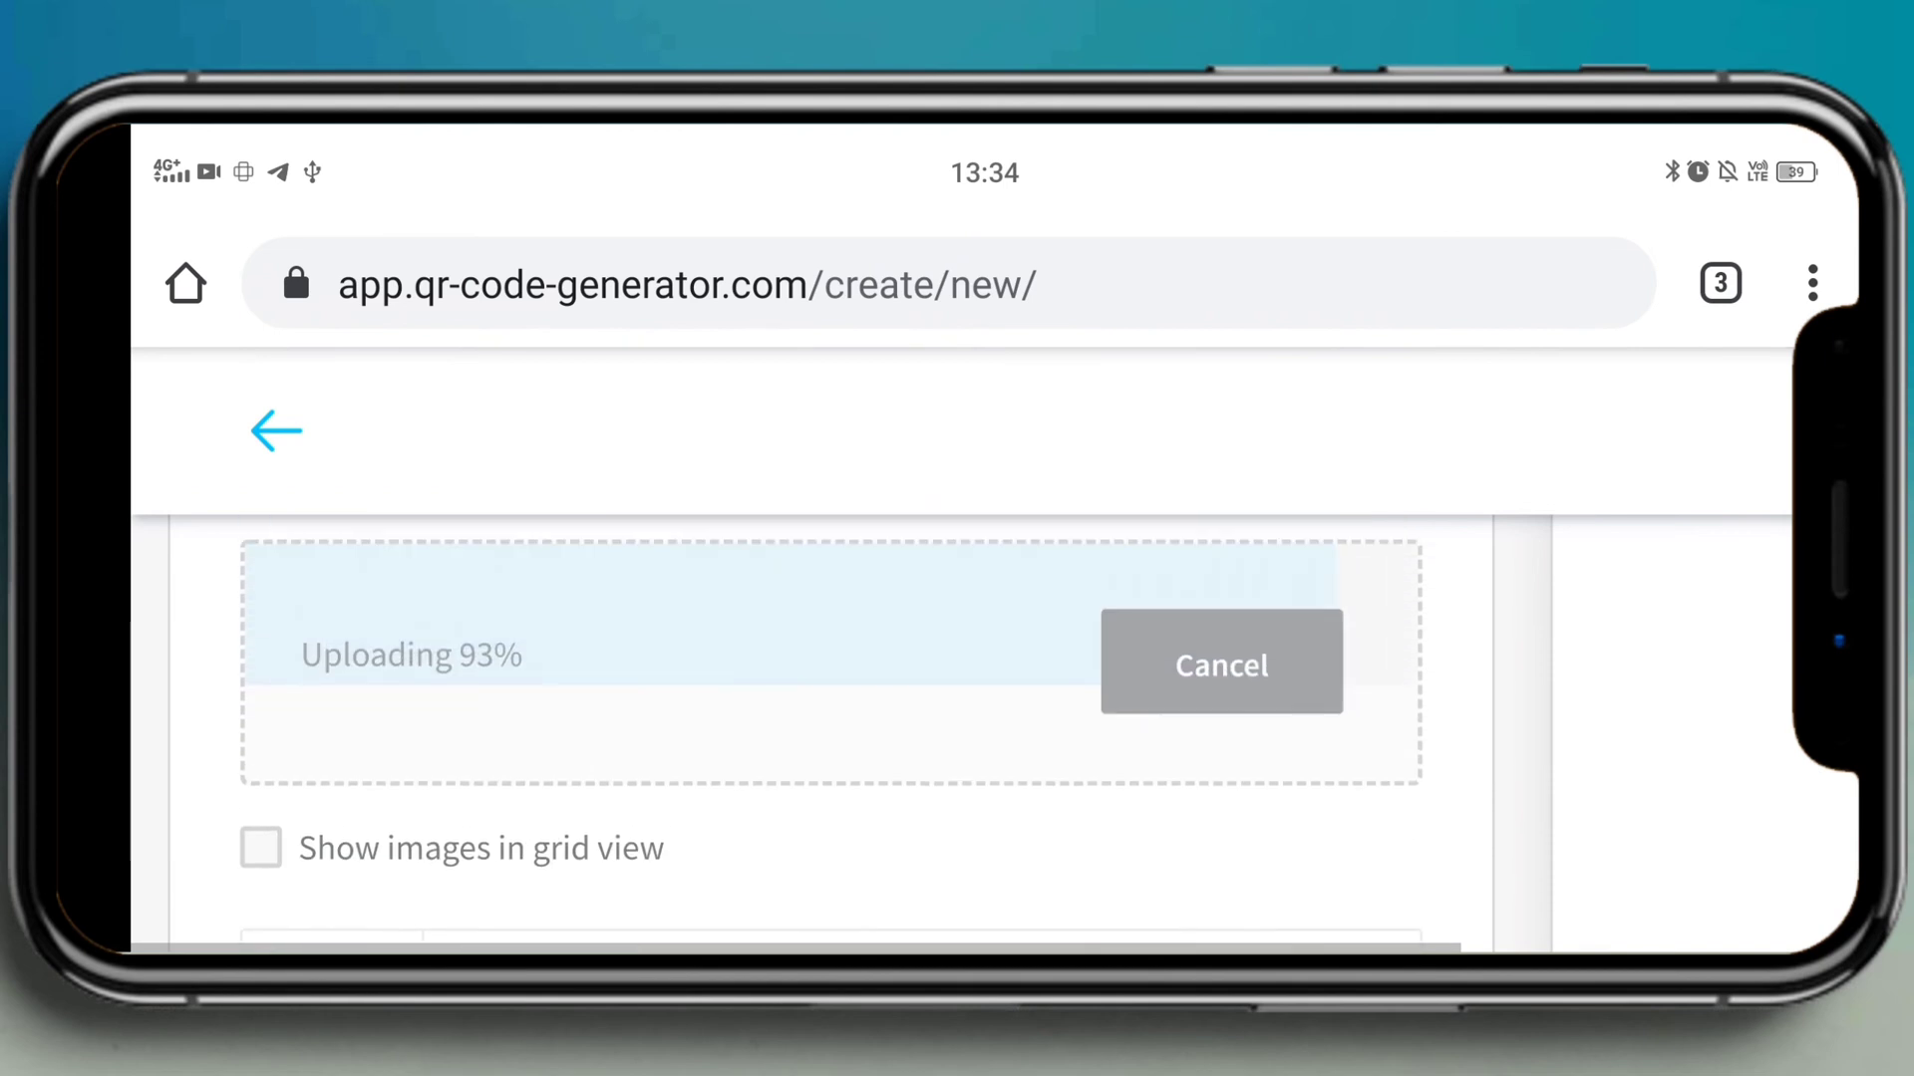
{"action": "scroll", "coordinate": [832, 717], "scroll_direction": "down", "scroll_amount": 1}
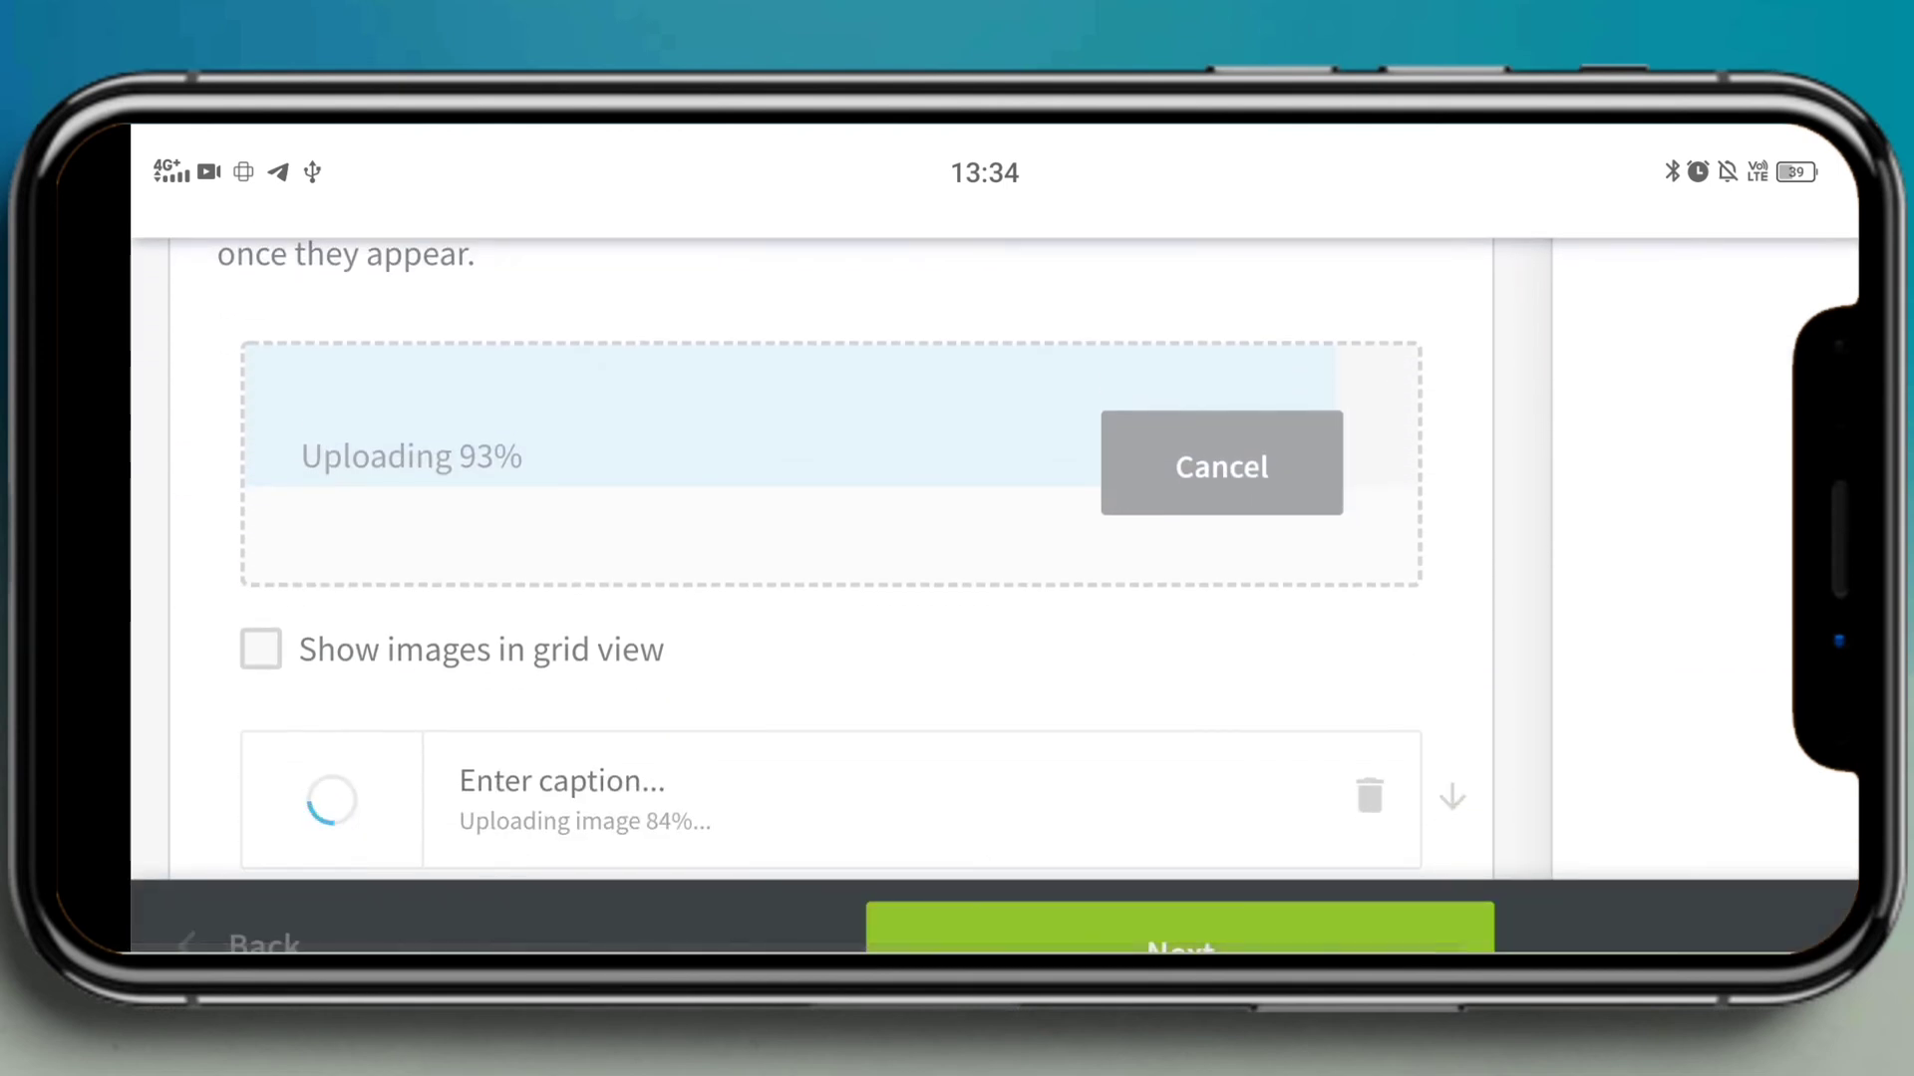
{"action": "scroll", "coordinate": [831, 718], "scroll_direction": "down", "scroll_amount": 1}
{"action": "scroll", "coordinate": [832, 717], "scroll_direction": "down", "scroll_amount": 2}
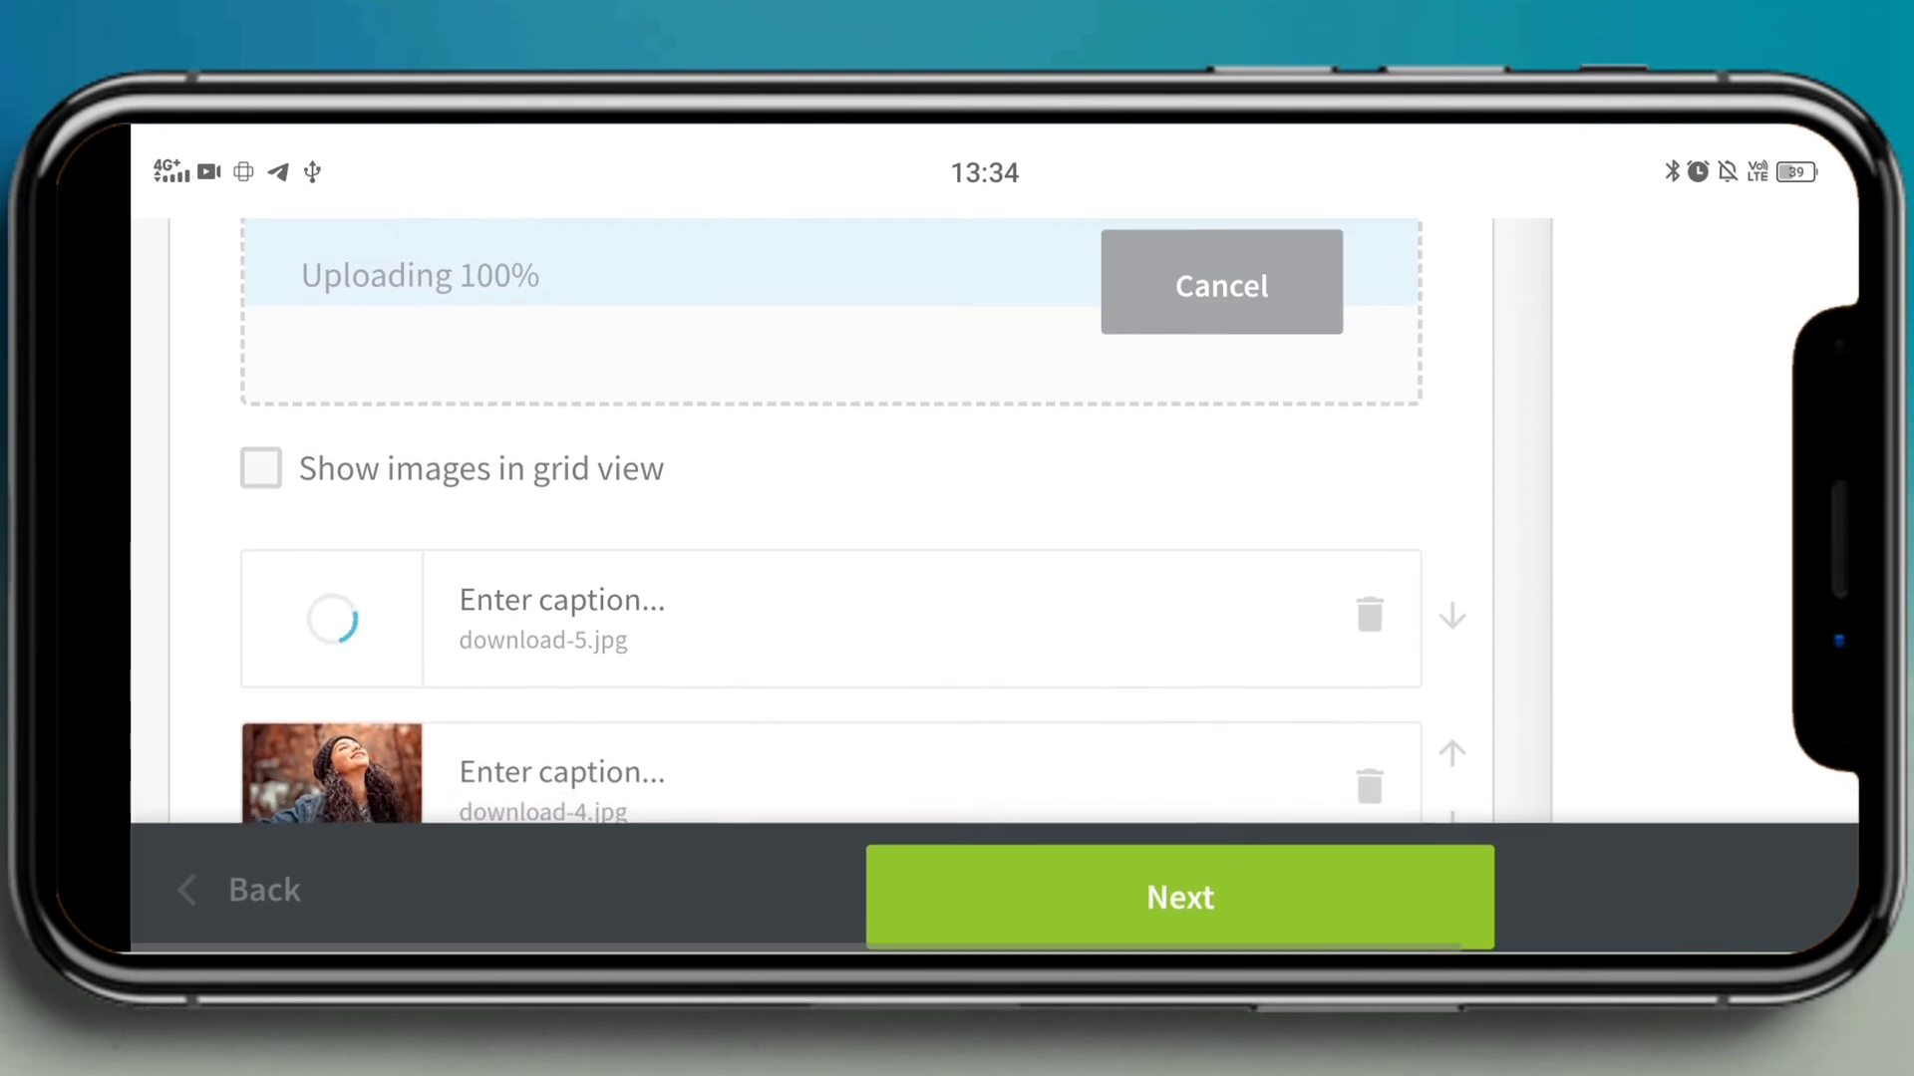
{"action": "scroll", "coordinate": [831, 598], "scroll_direction": "up", "scroll_amount": 1}
{"action": "scroll", "coordinate": [831, 598], "scroll_direction": "down", "scroll_amount": 1}
{"action": "scroll", "coordinate": [799, 512], "scroll_direction": "down", "scroll_amount": 1}
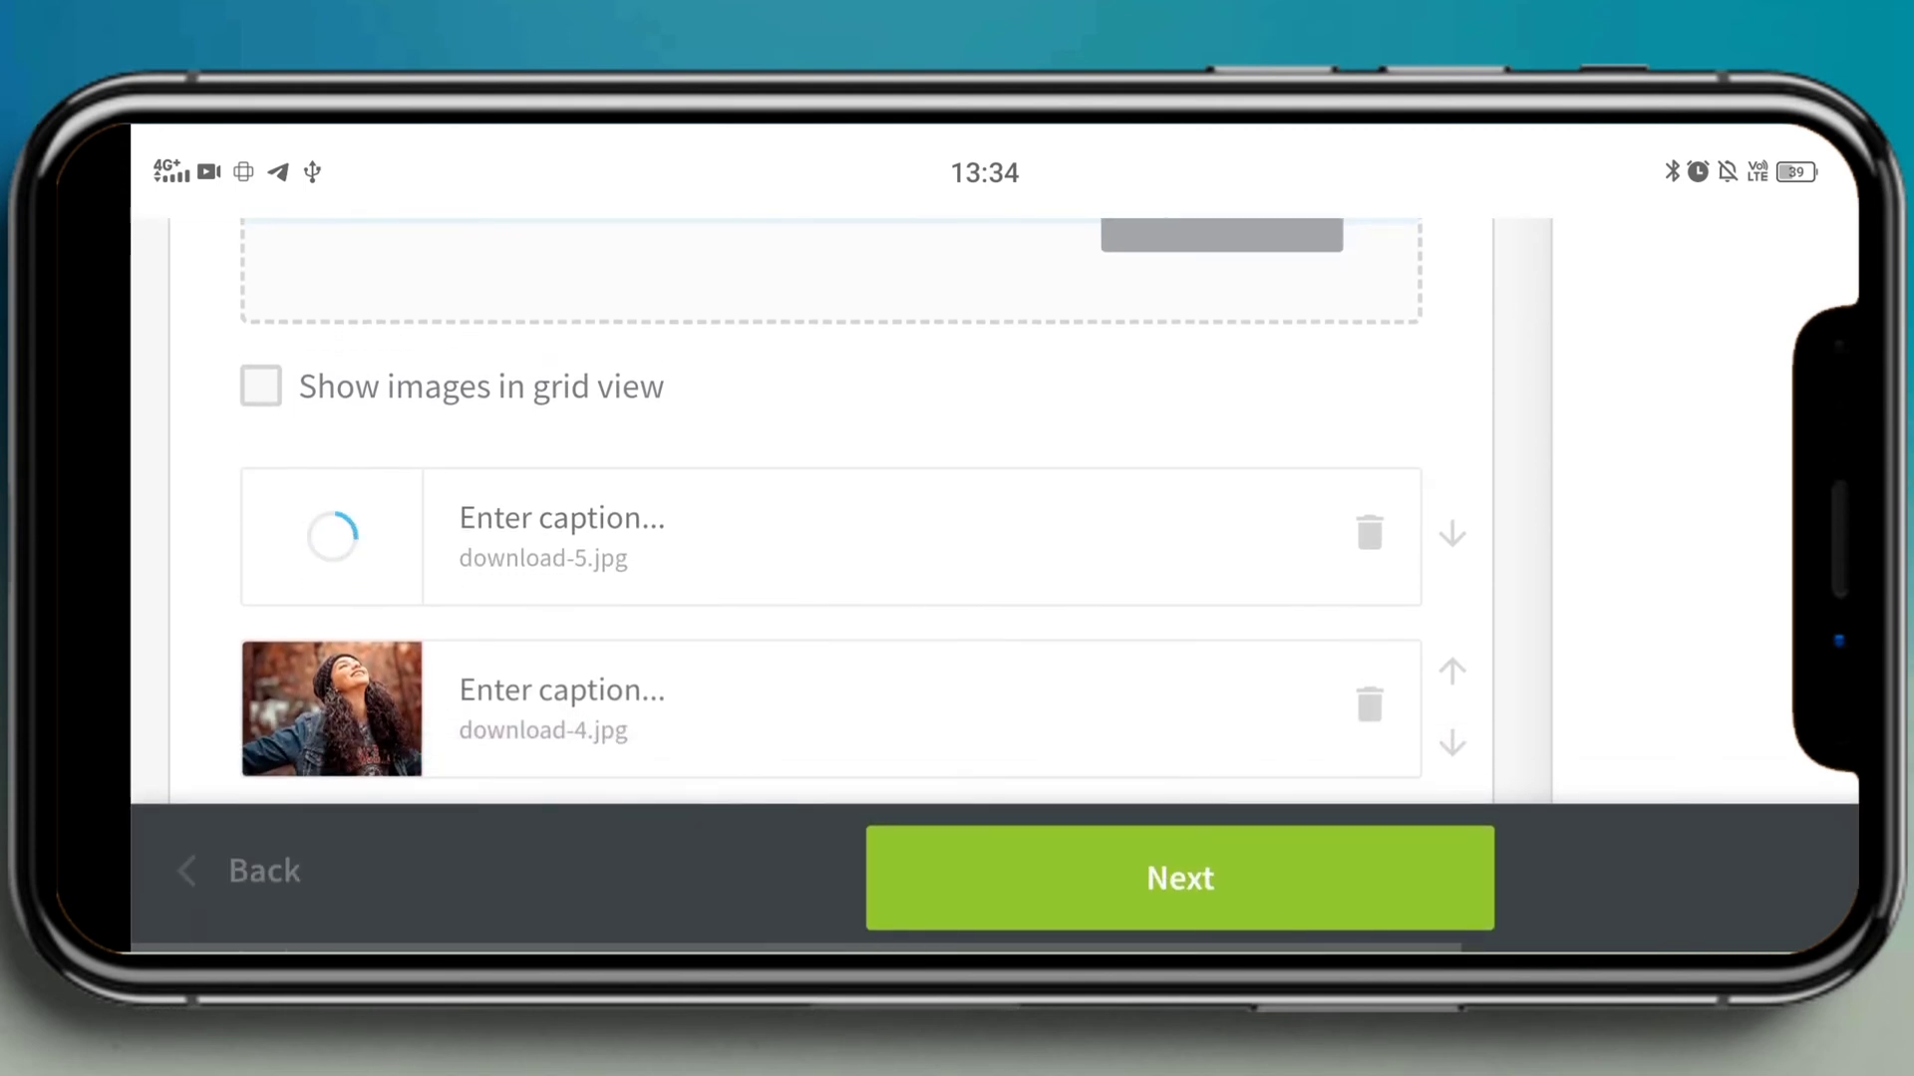
Step: Caption the download-5.jpg photo 'happiest birthday' plus the recipient's name, fixing the typo
{"action": "left_click", "coordinate": [517, 507]}
{"action": "type", "text": "ha"}
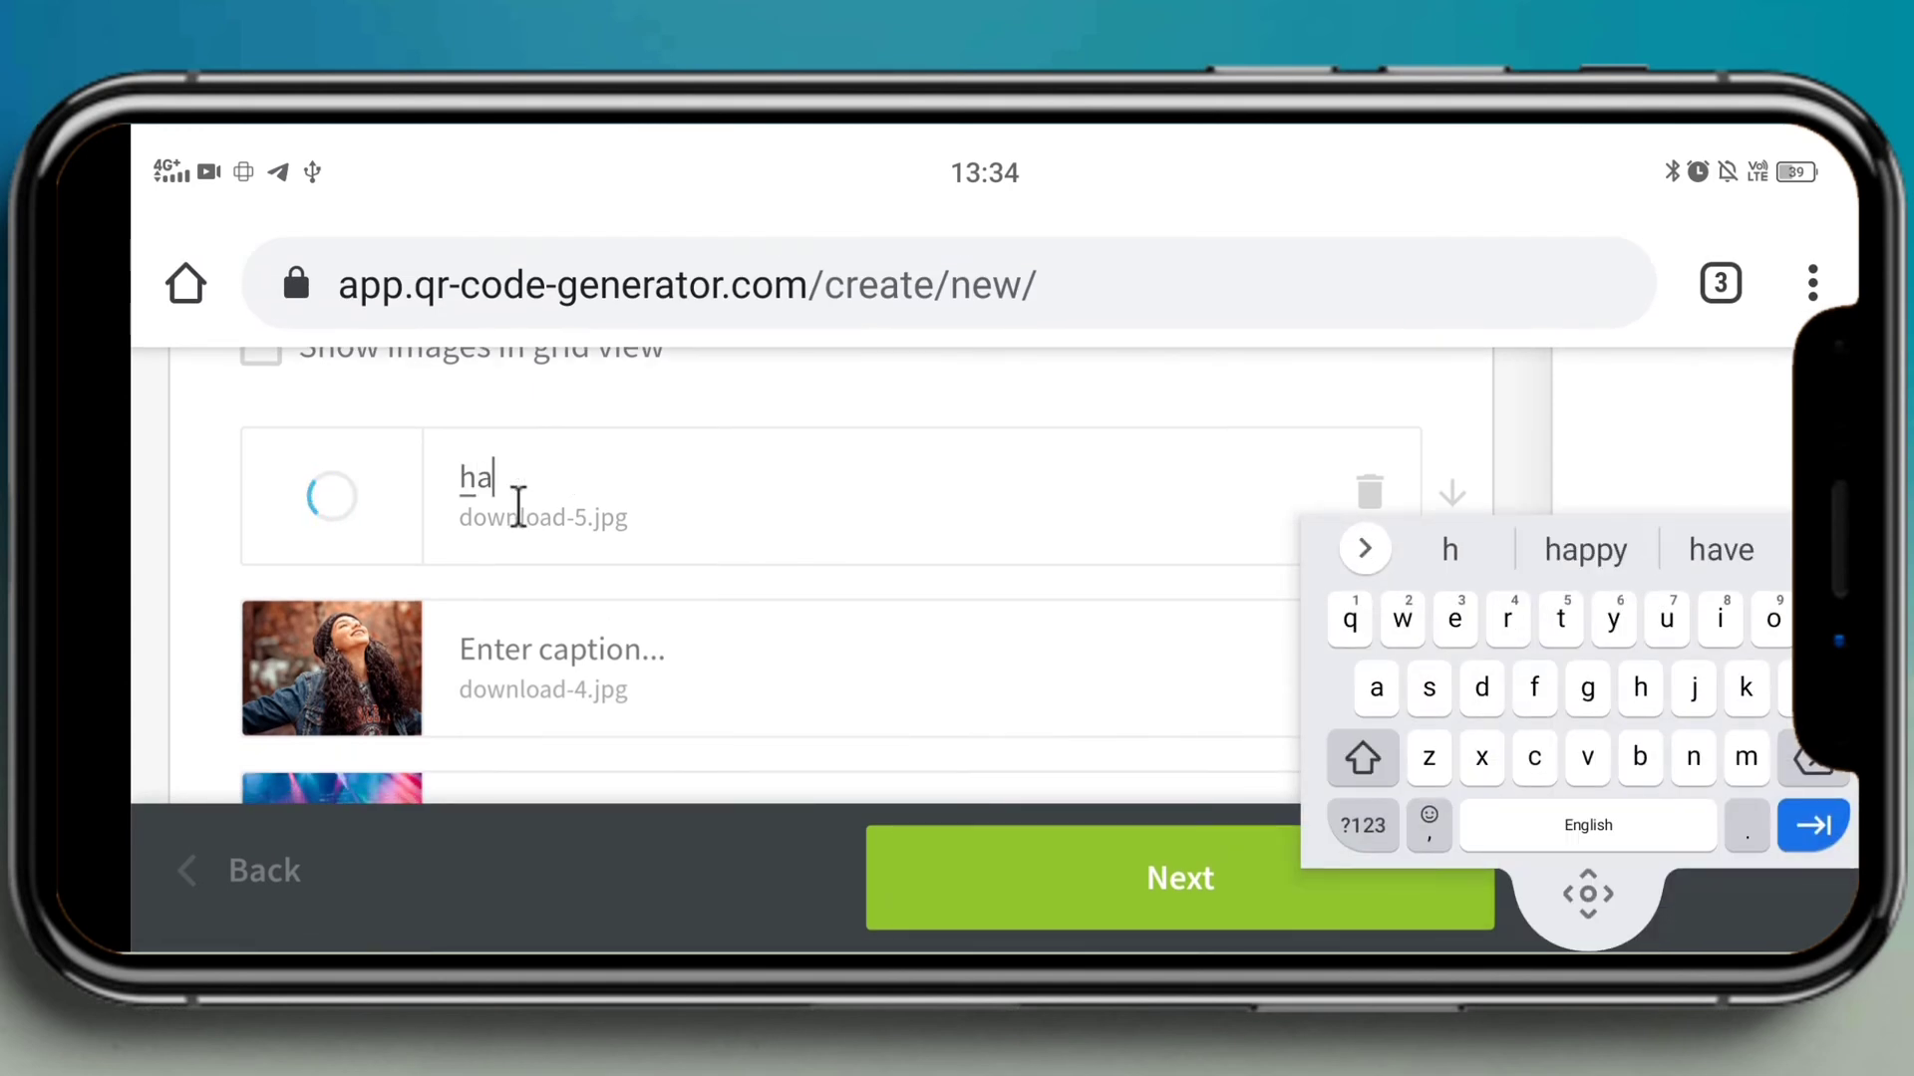
{"action": "type", "text": "ppiest birthdauy"}
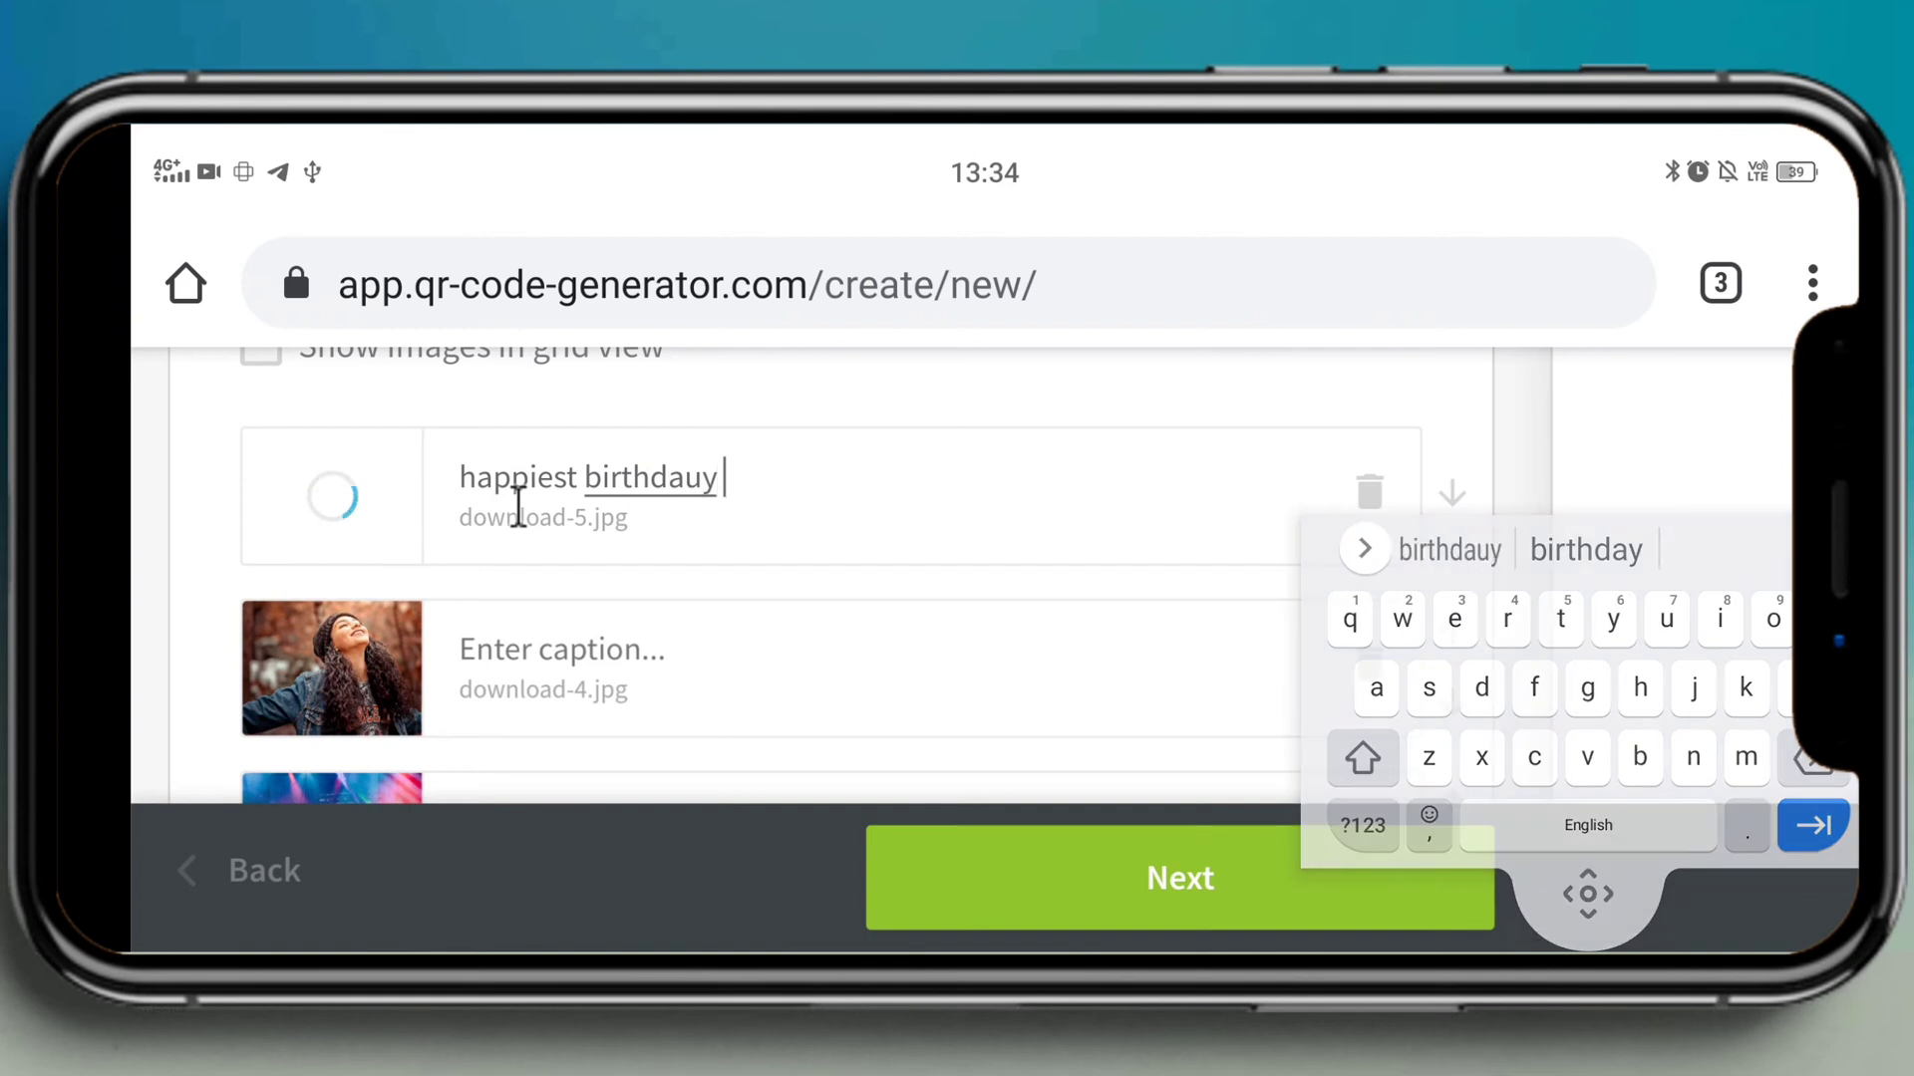
{"action": "key", "text": "BackSpace"}
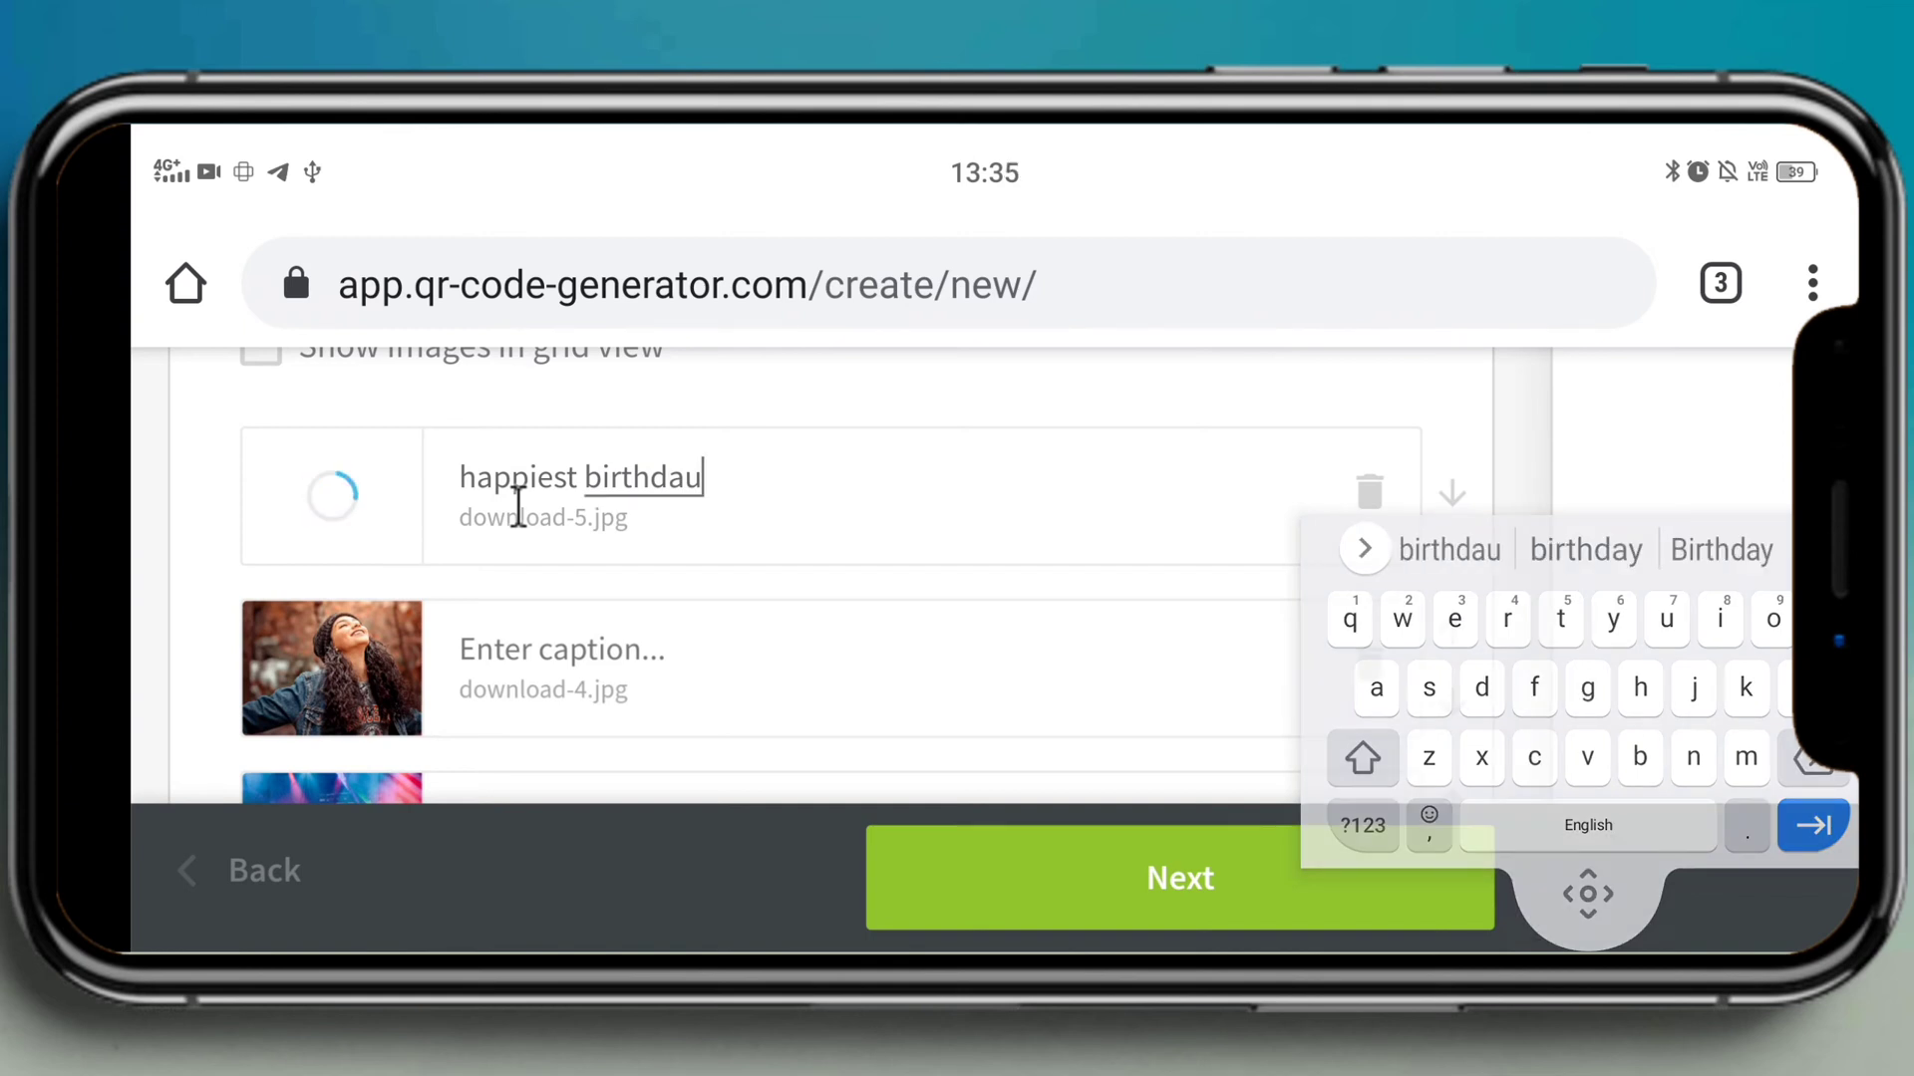
{"action": "key", "text": "BackSpace"}
{"action": "type", "text": "y"}
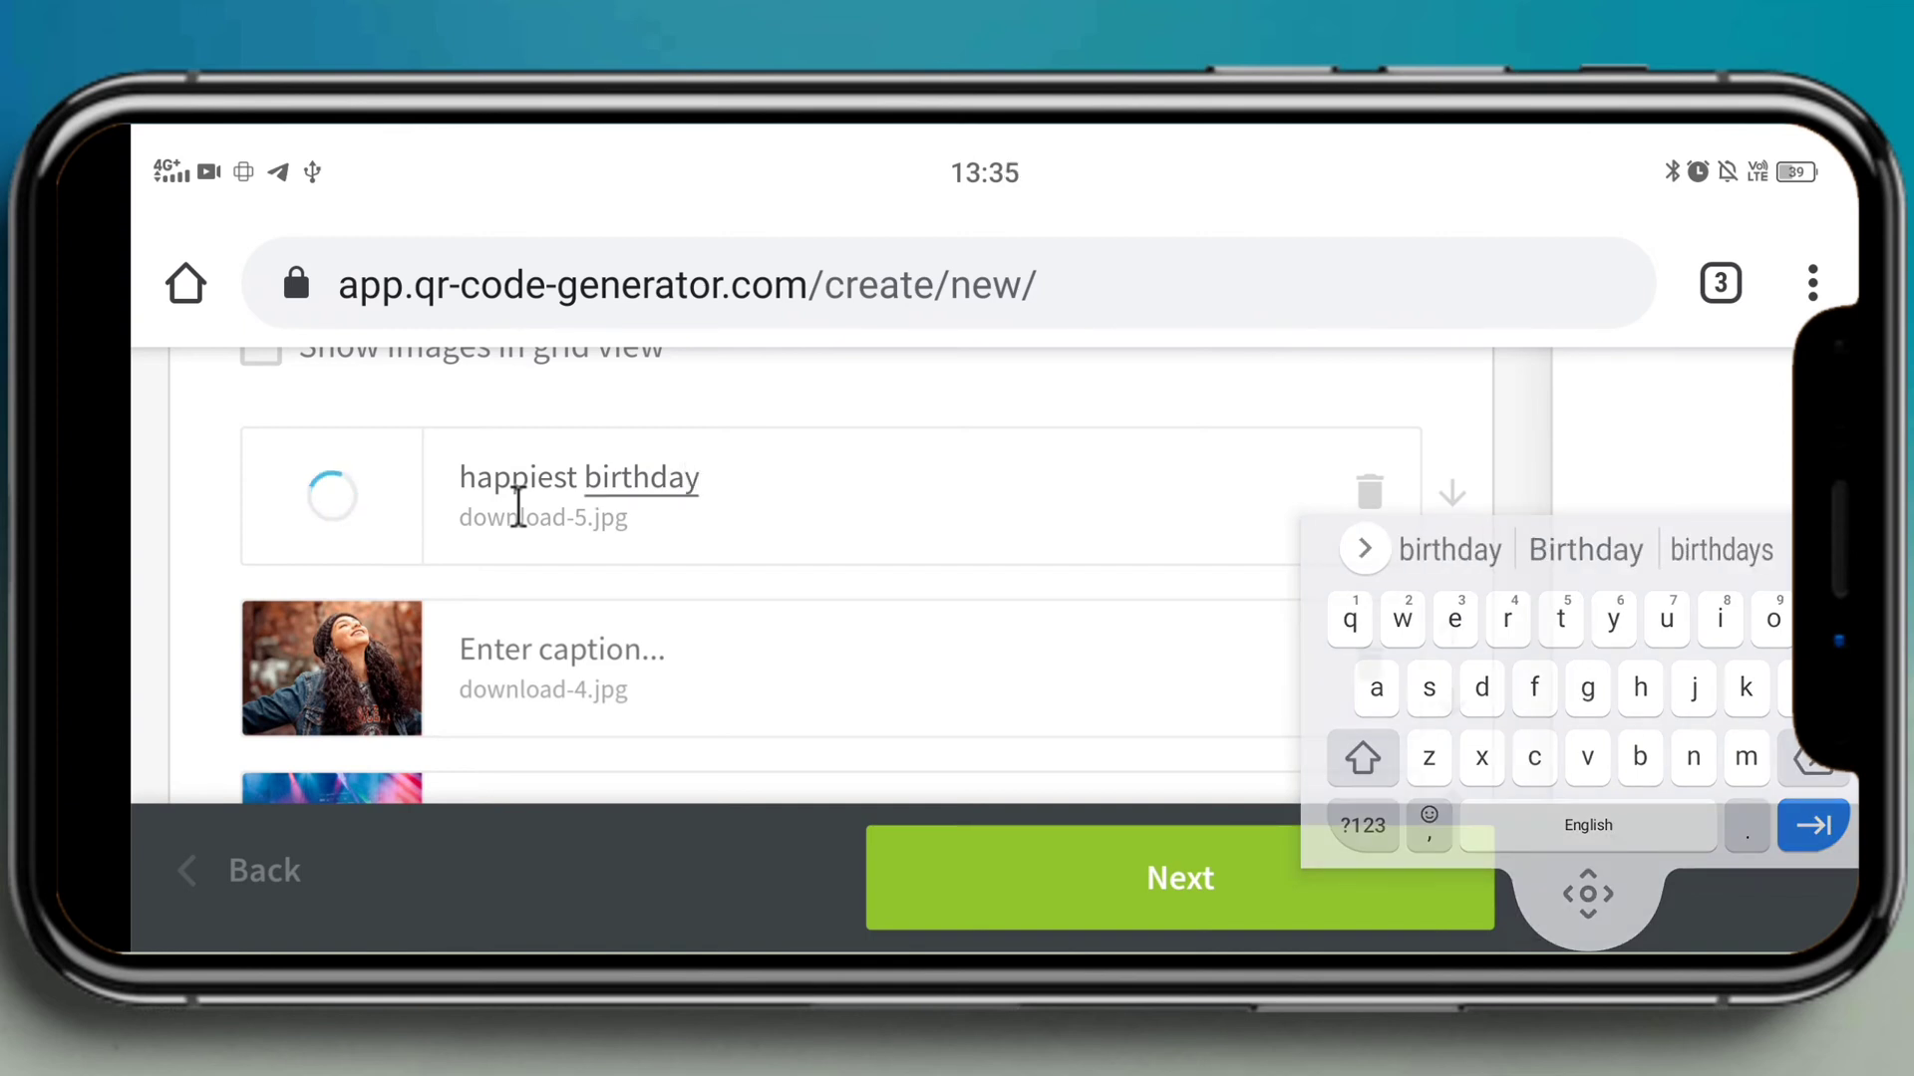
{"action": "type", "text": " jul"}
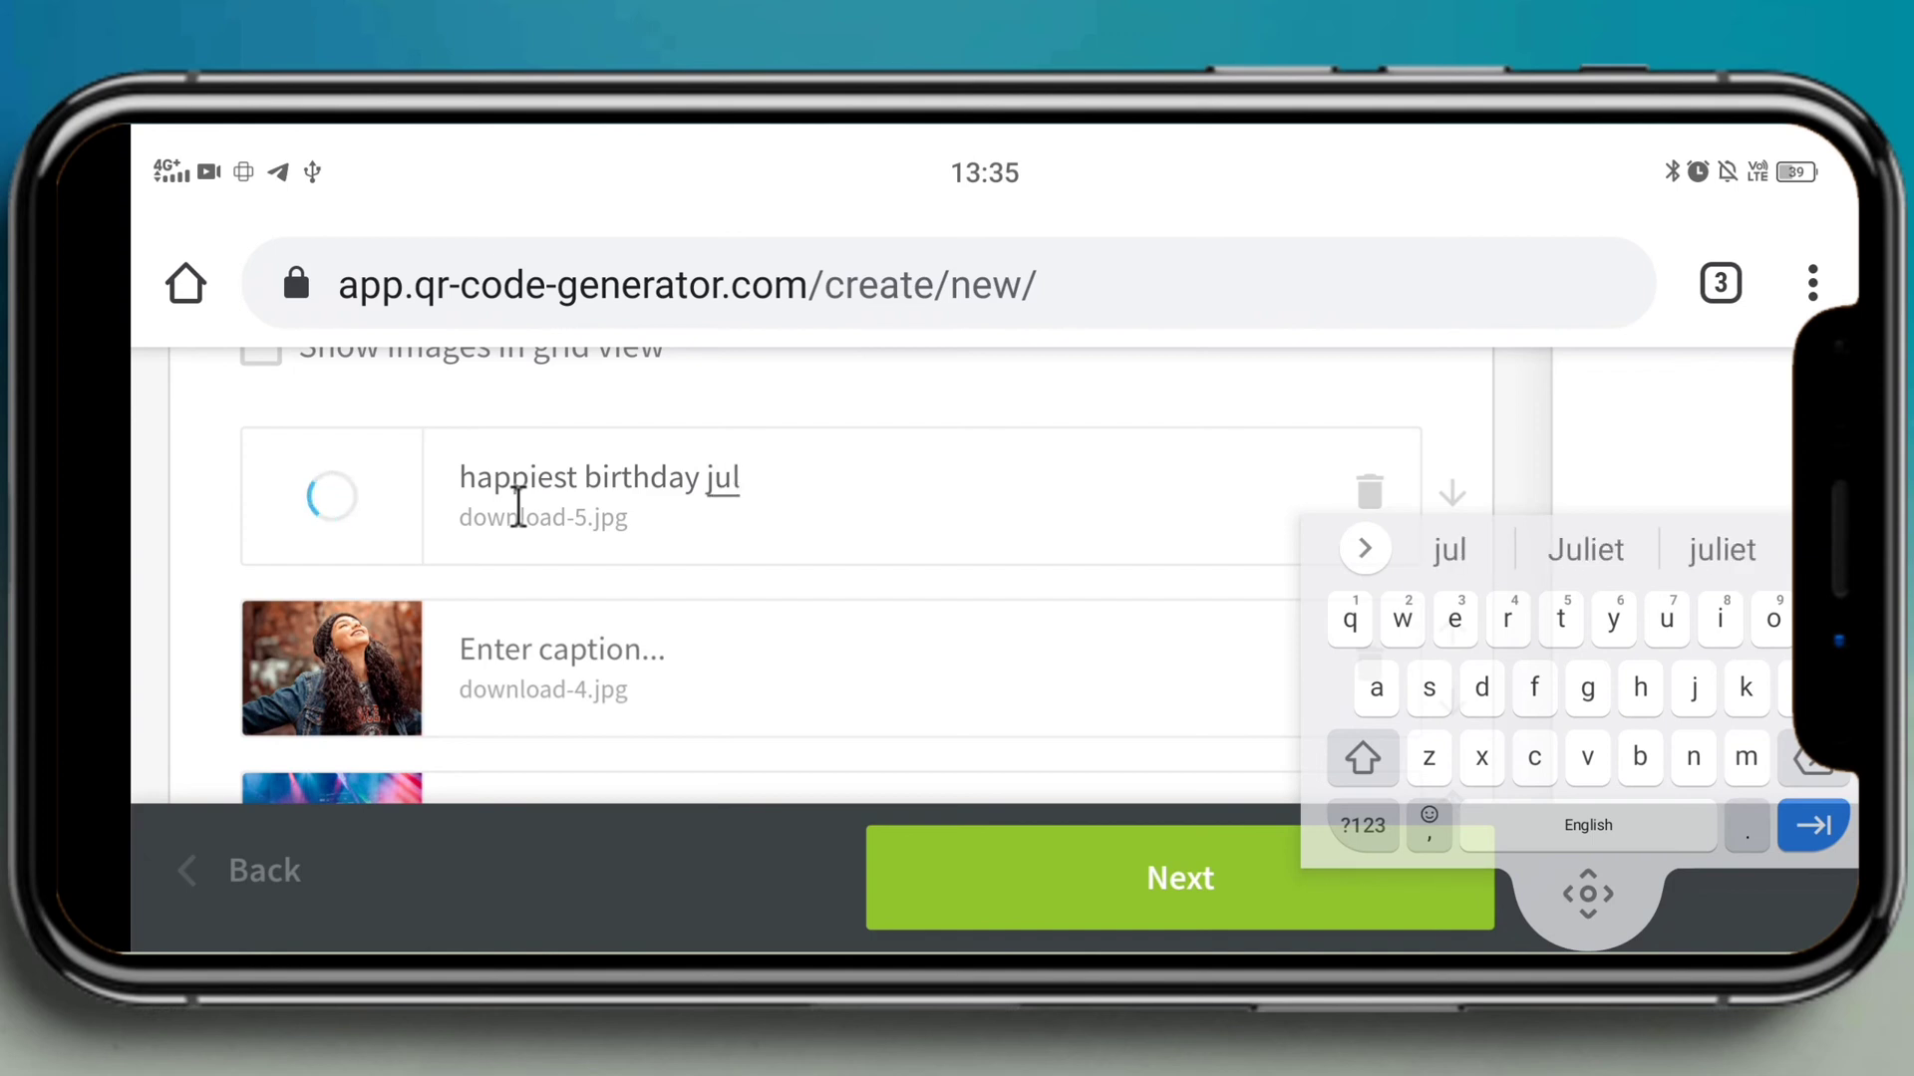
{"action": "type", "text": "iet..."}
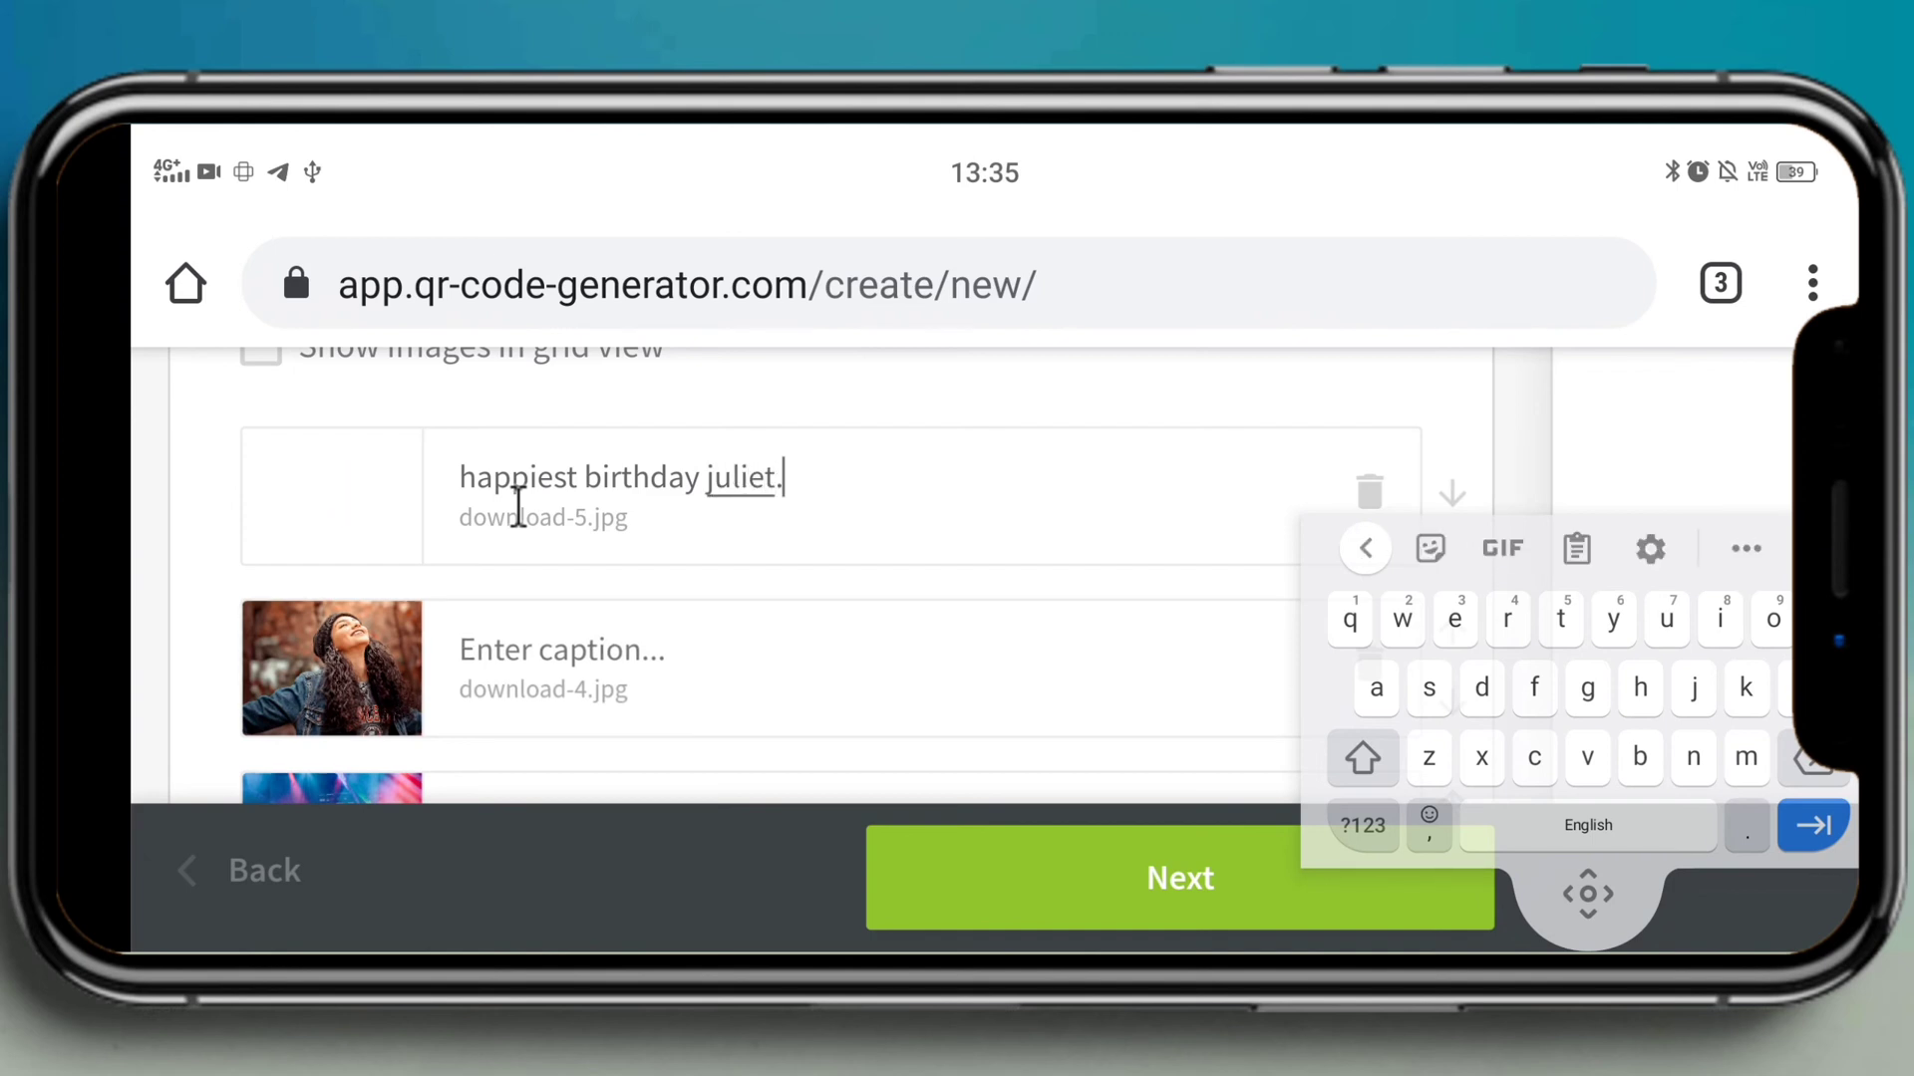
Step: Caption the next photos 'have a great day ahead', 'its party time' and 'once again happy birthday my dear…'
{"action": "left_click", "coordinate": [704, 652]}
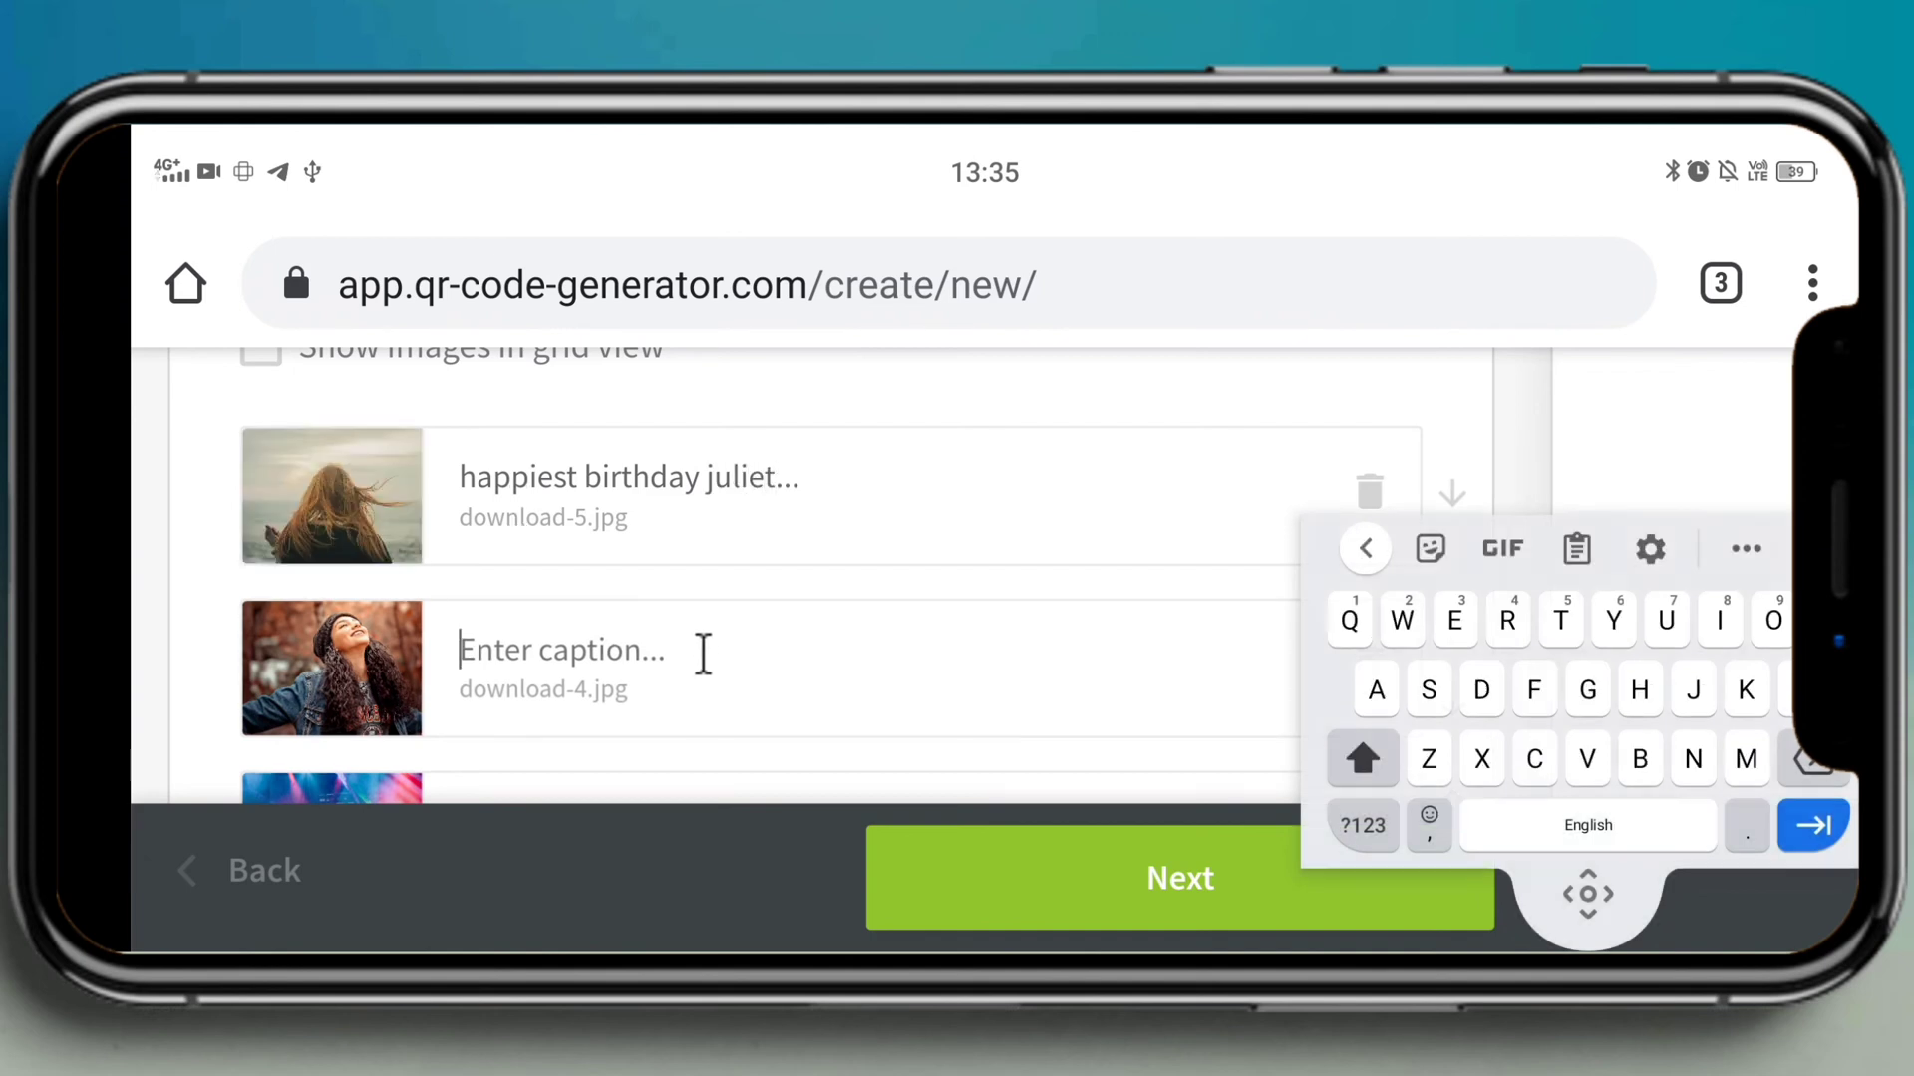
{"action": "type", "text": "have a "}
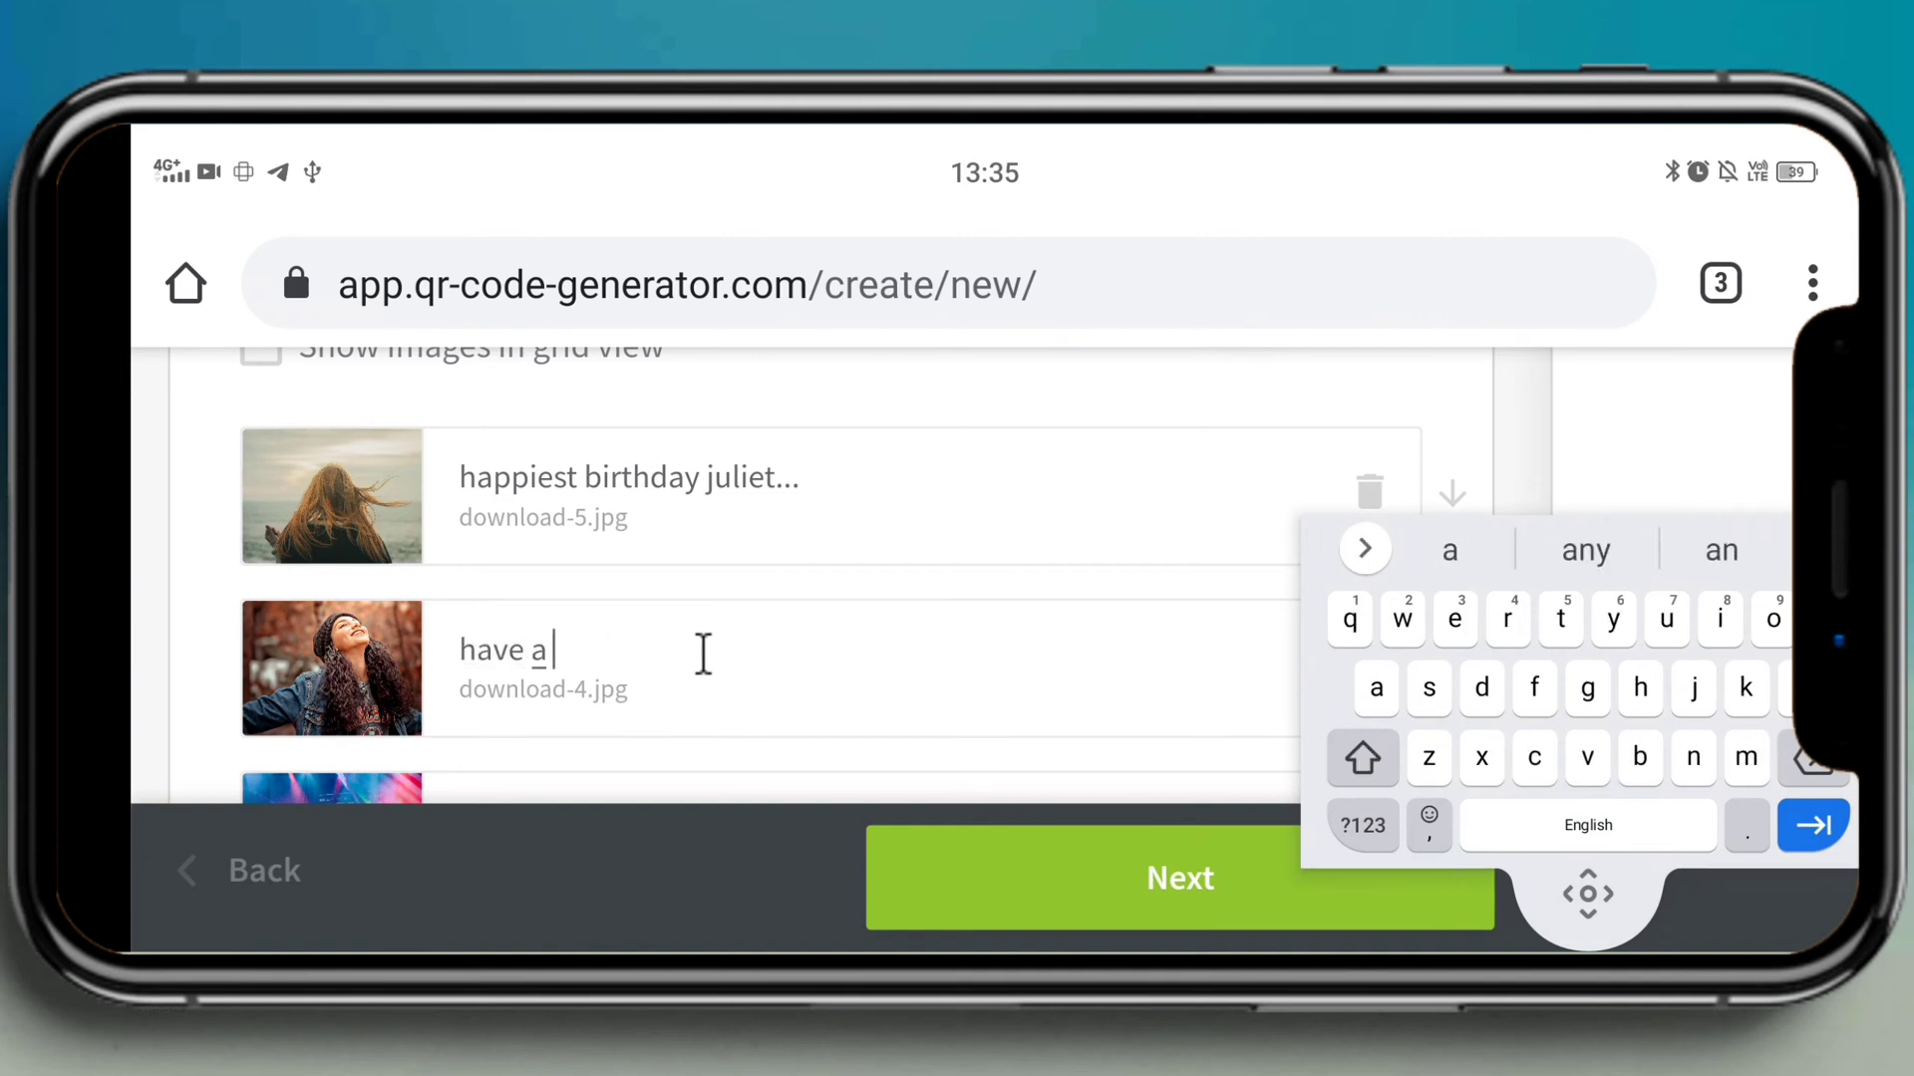
{"action": "type", "text": "great day ahead"}
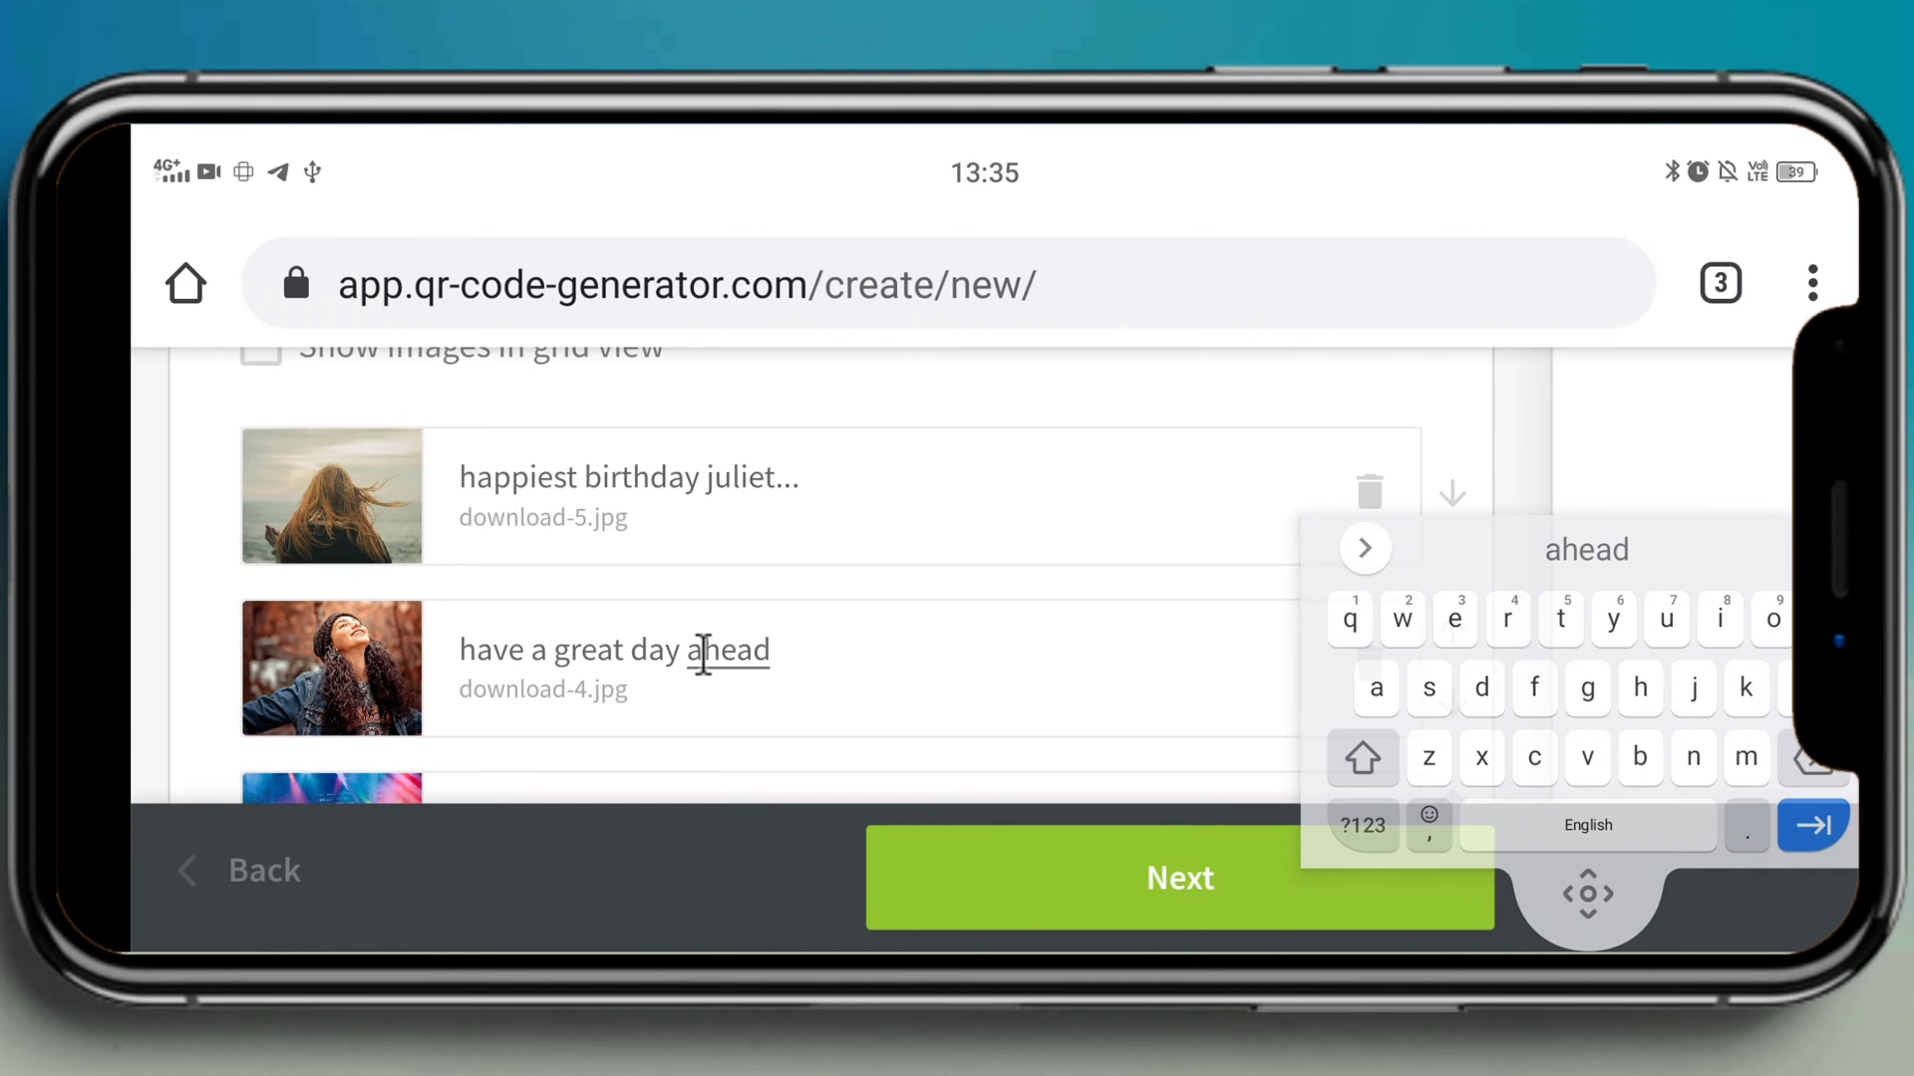
{"action": "scroll", "coordinate": [704, 652], "scroll_direction": "down", "scroll_amount": 3}
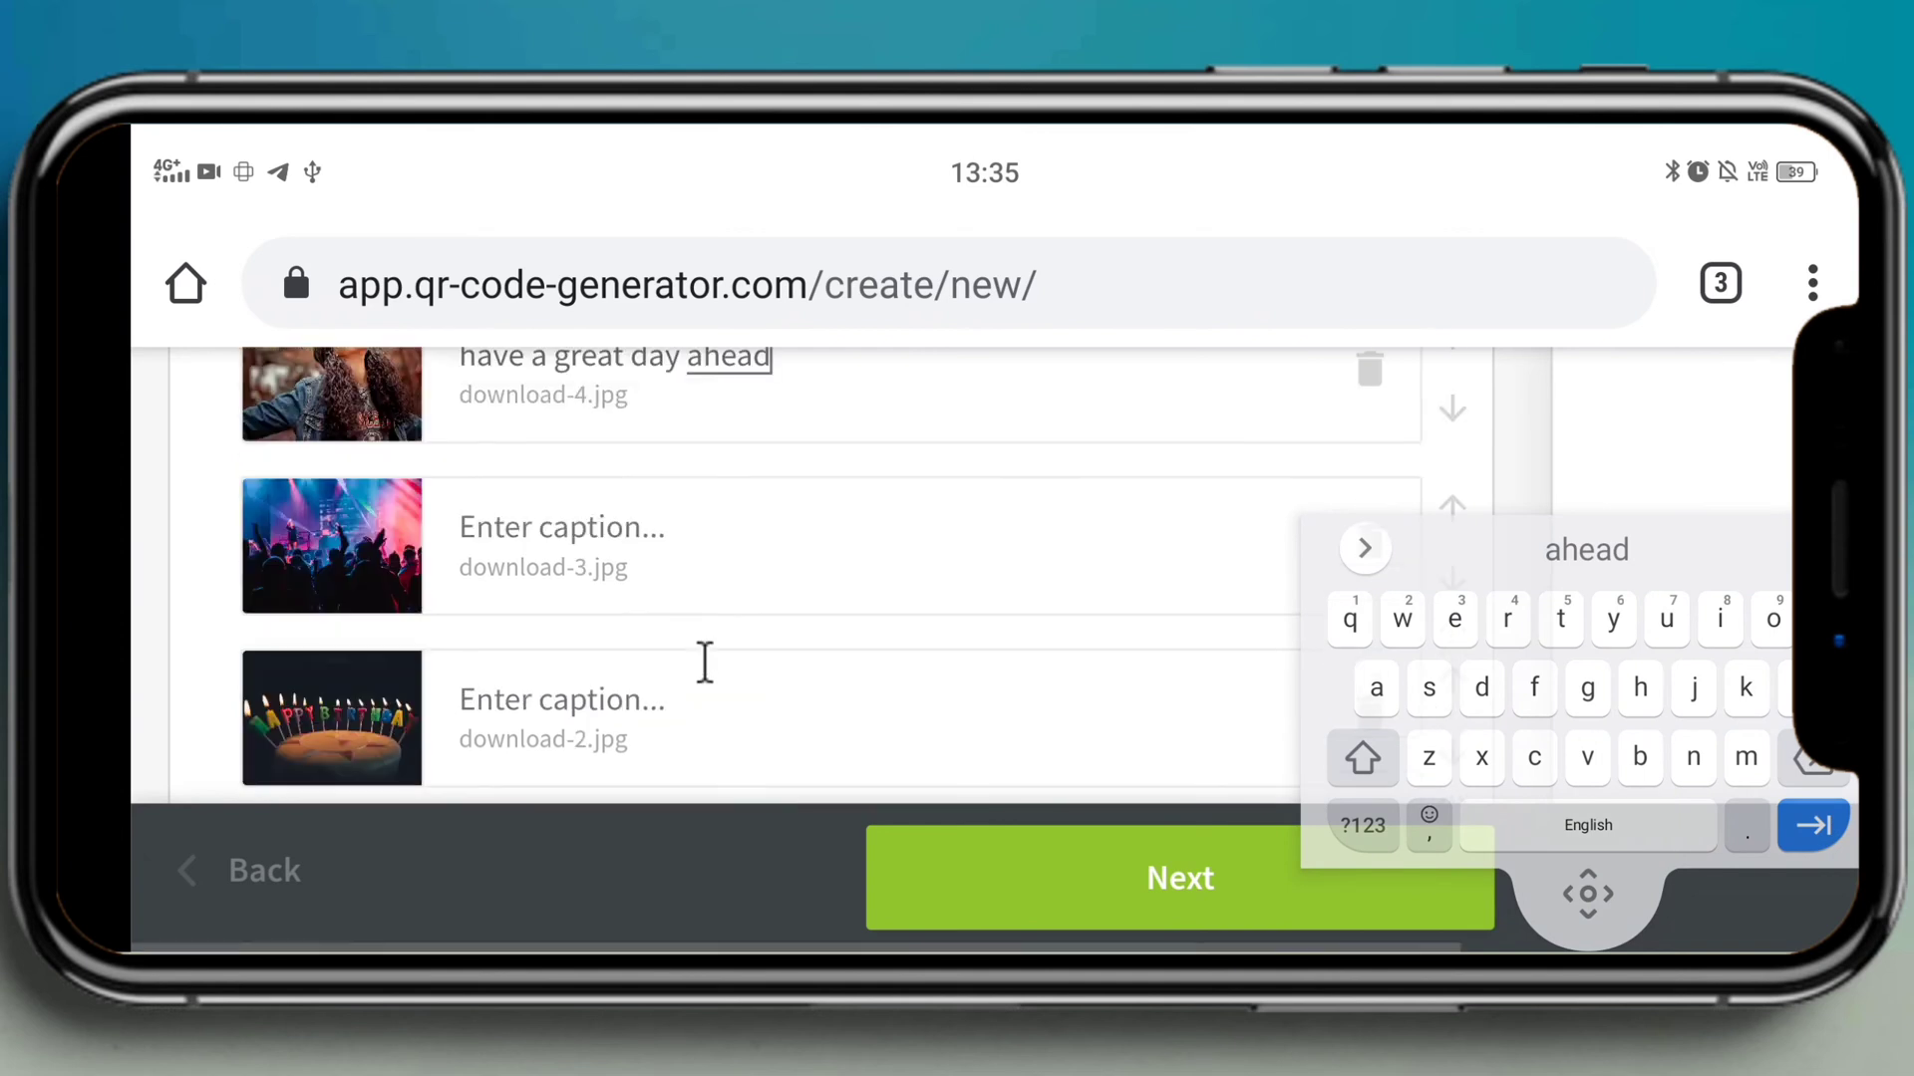
{"action": "left_click", "coordinate": [675, 526]}
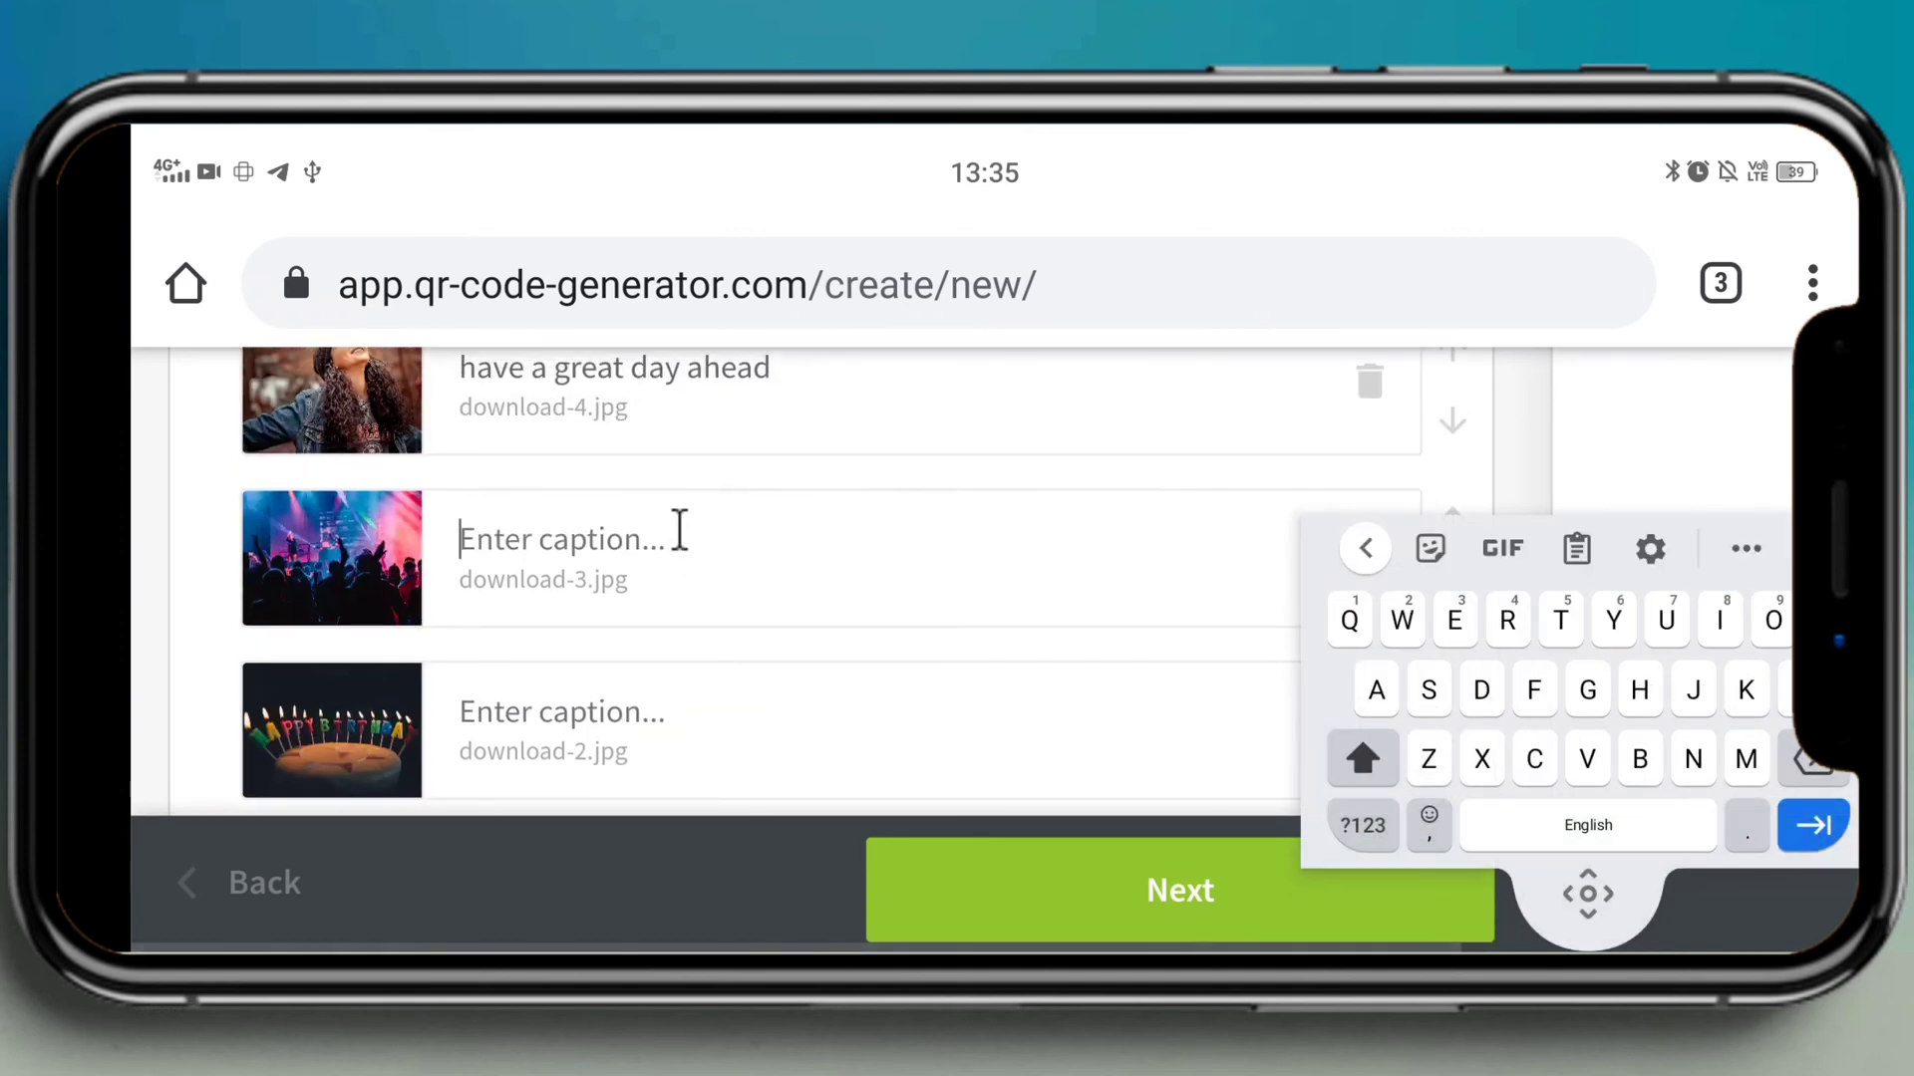
{"action": "type", "text": "its par"}
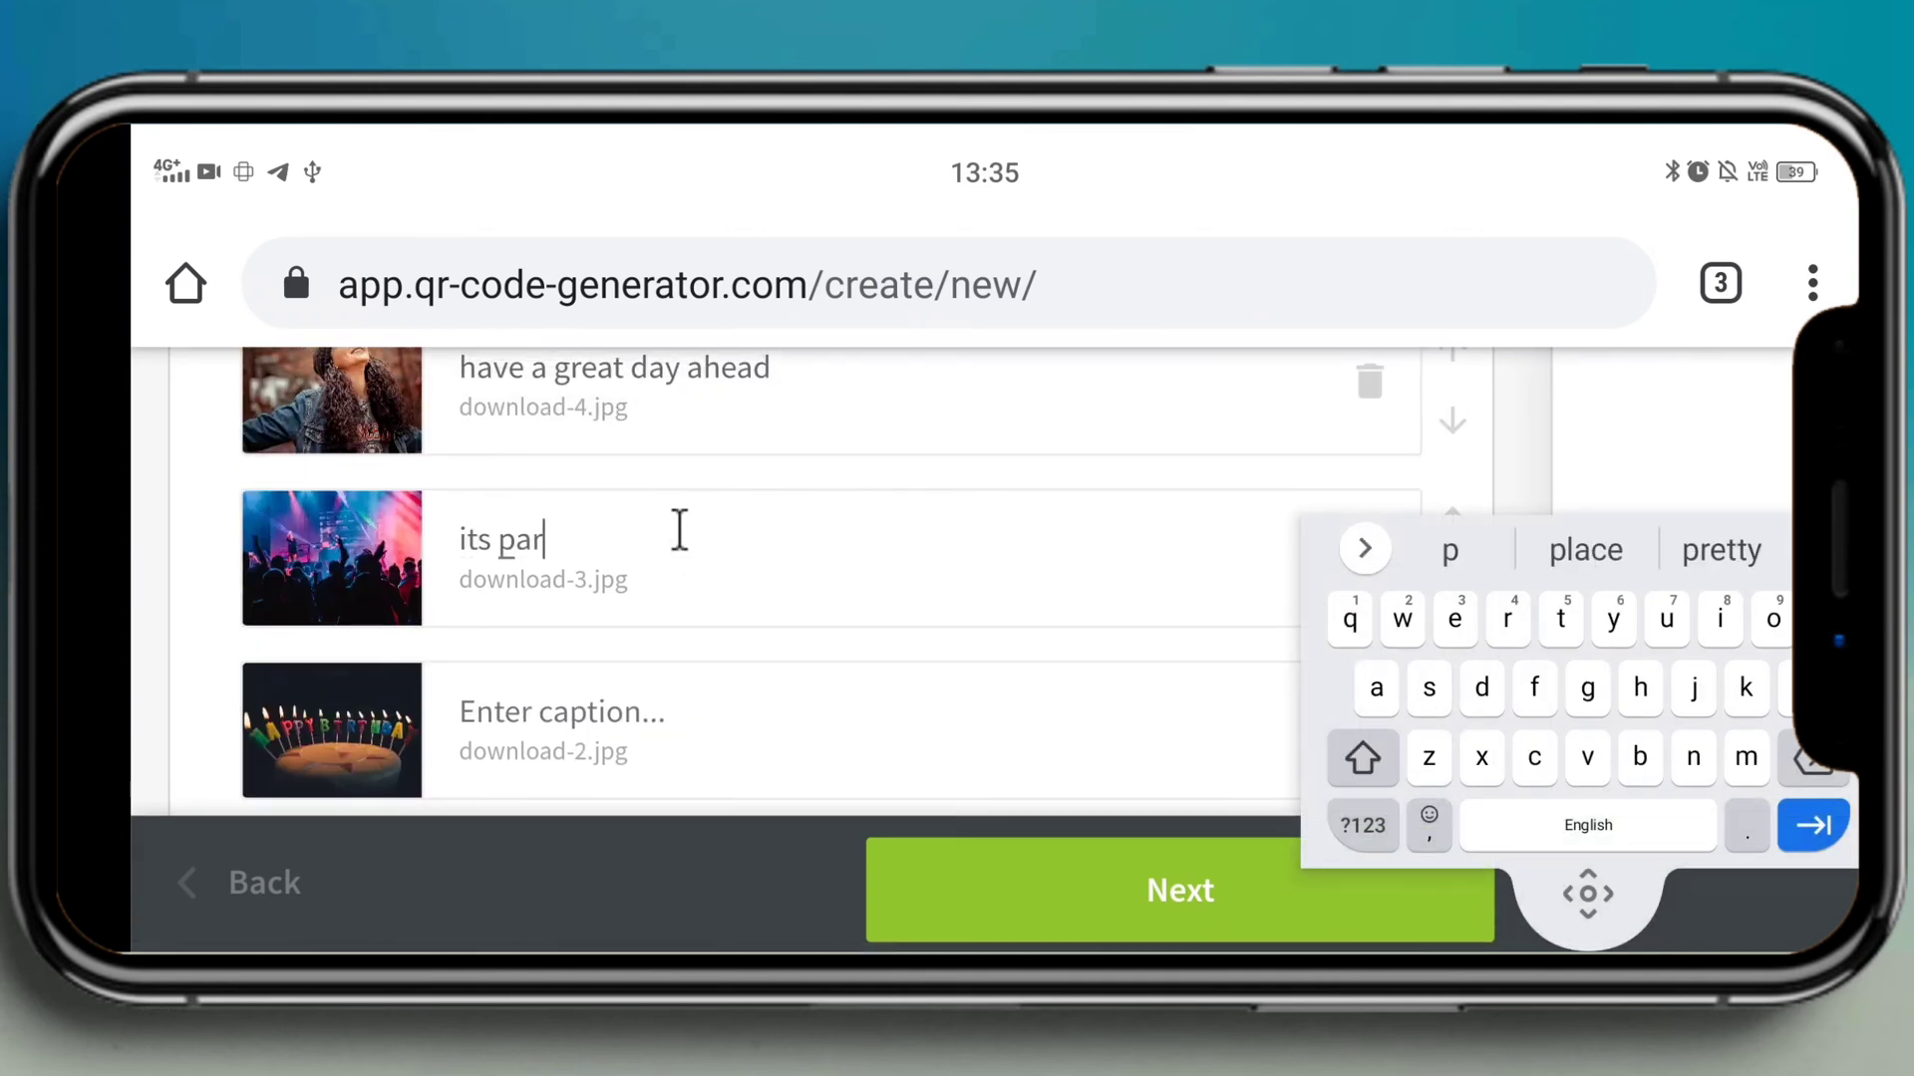
{"action": "type", "text": "ty time"}
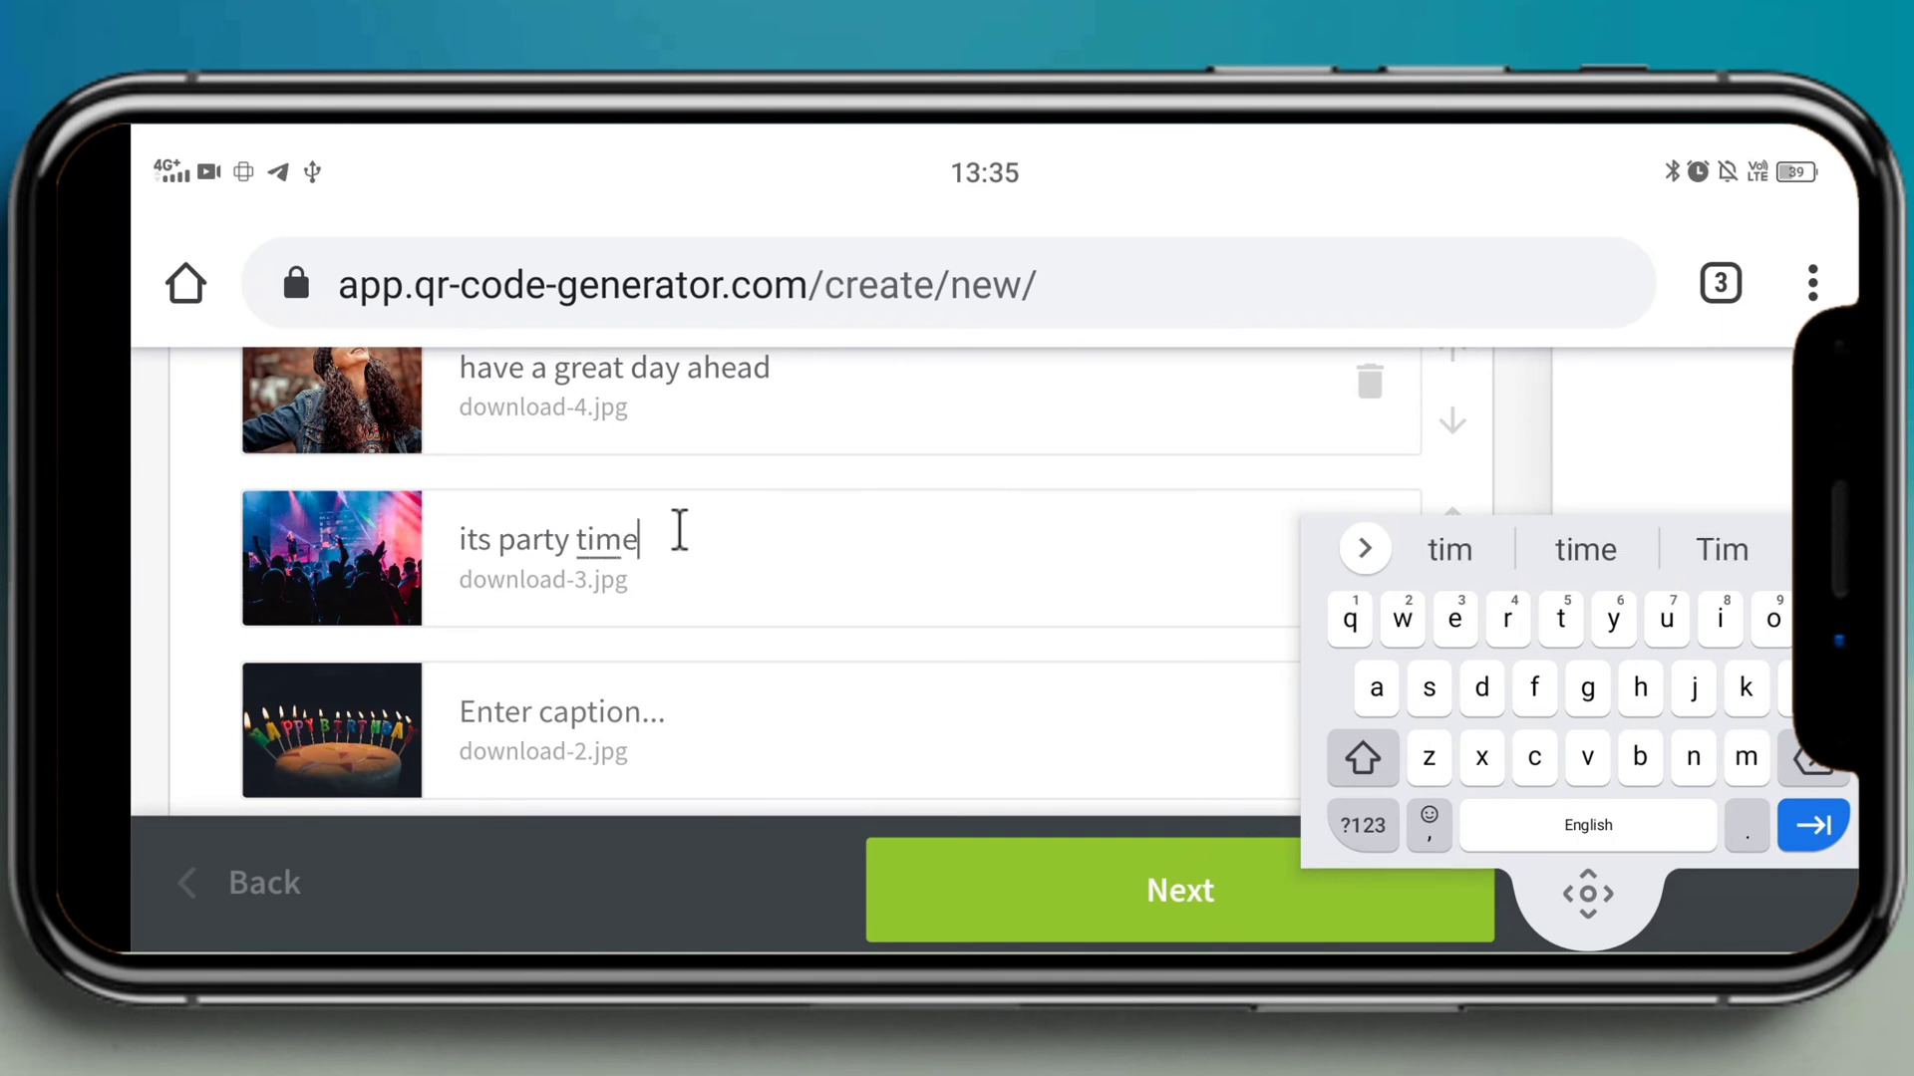
{"action": "left_click", "coordinate": [713, 711]}
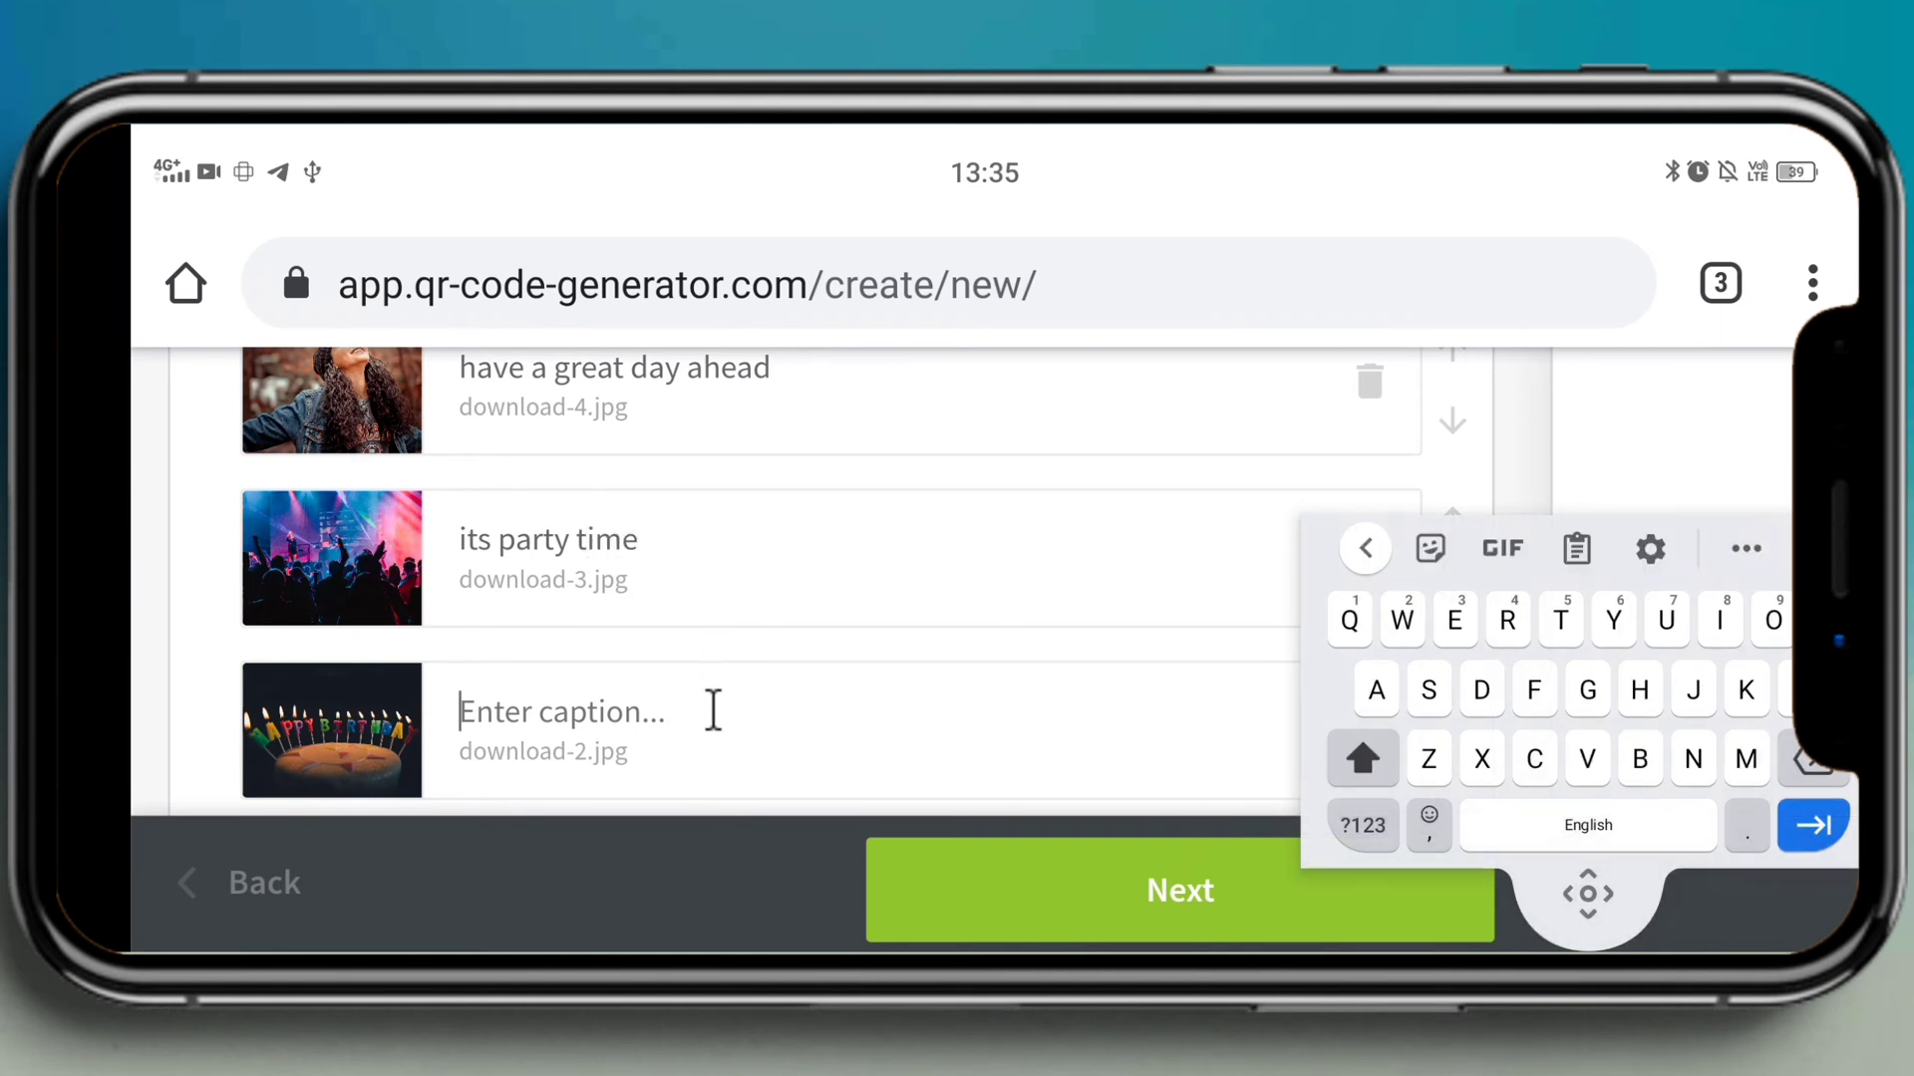
{"action": "type", "text": "once "}
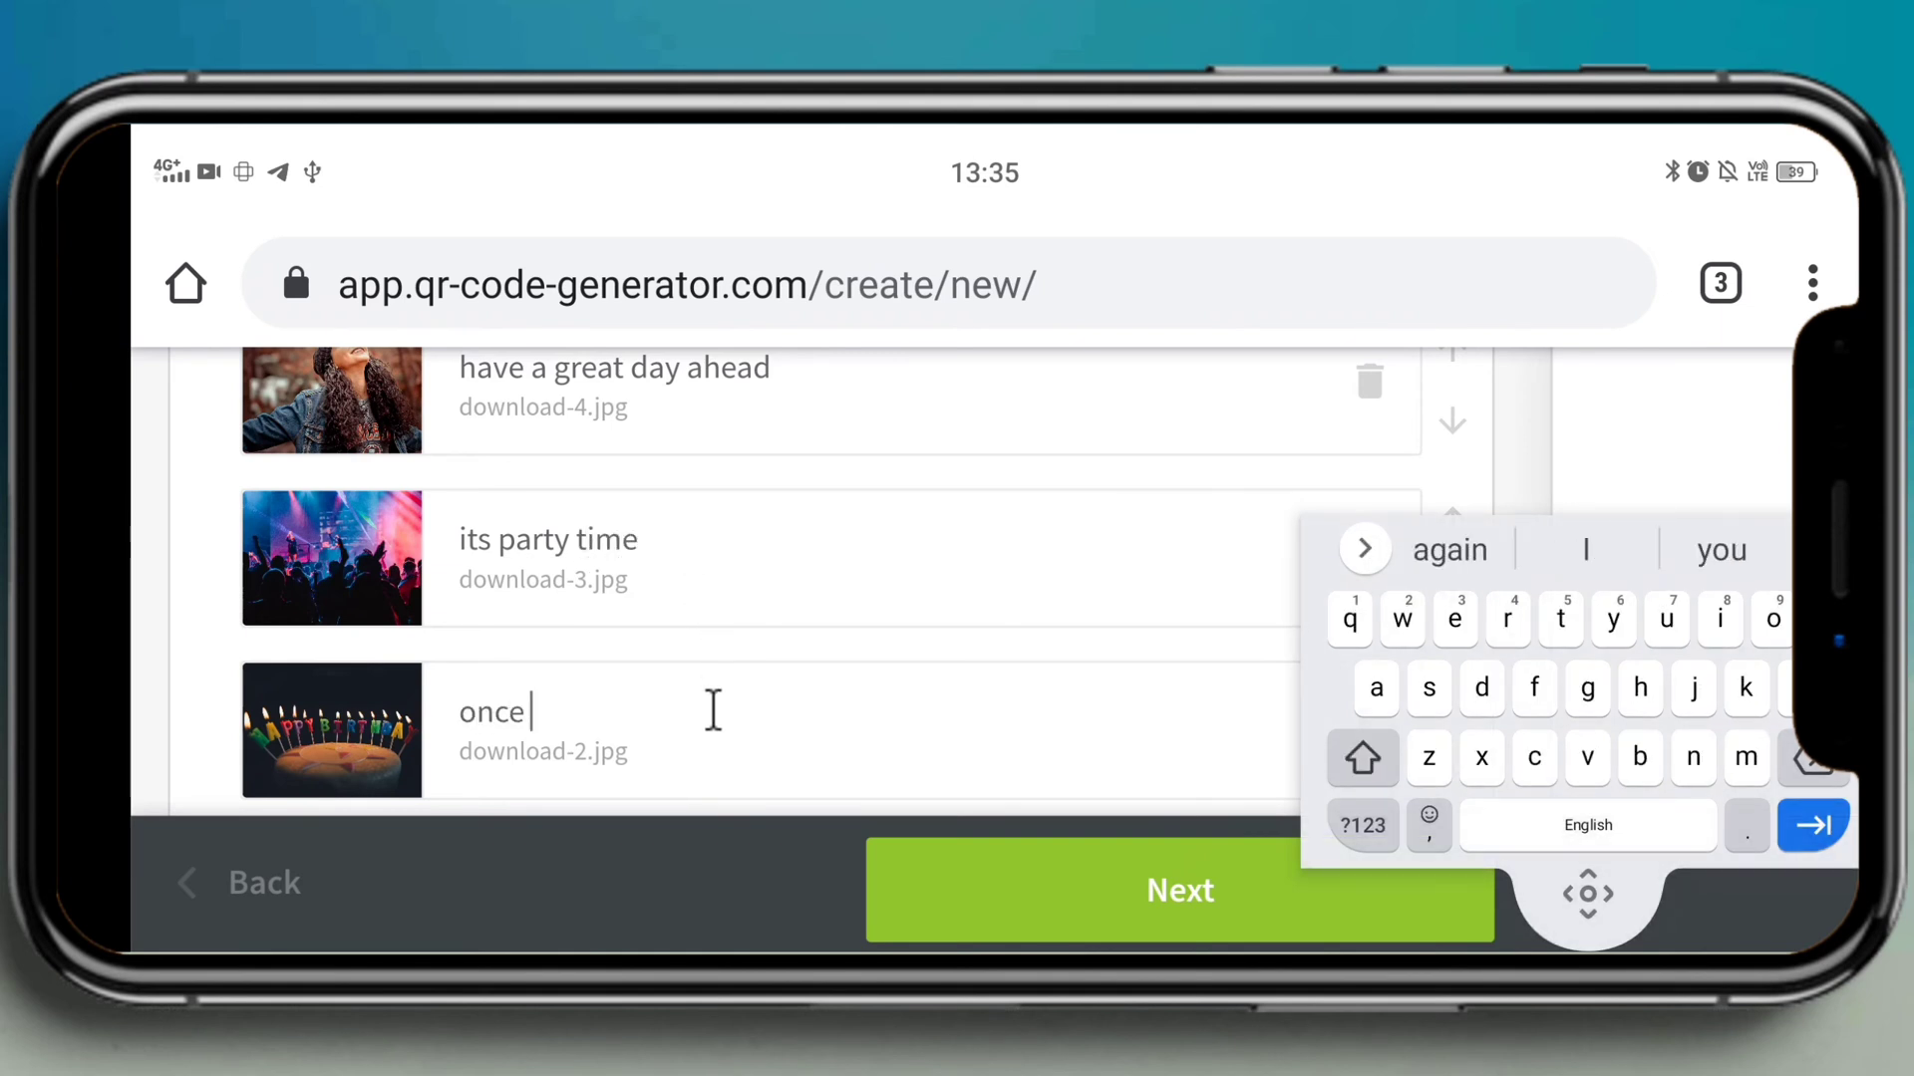
{"action": "type", "text": "again happy"}
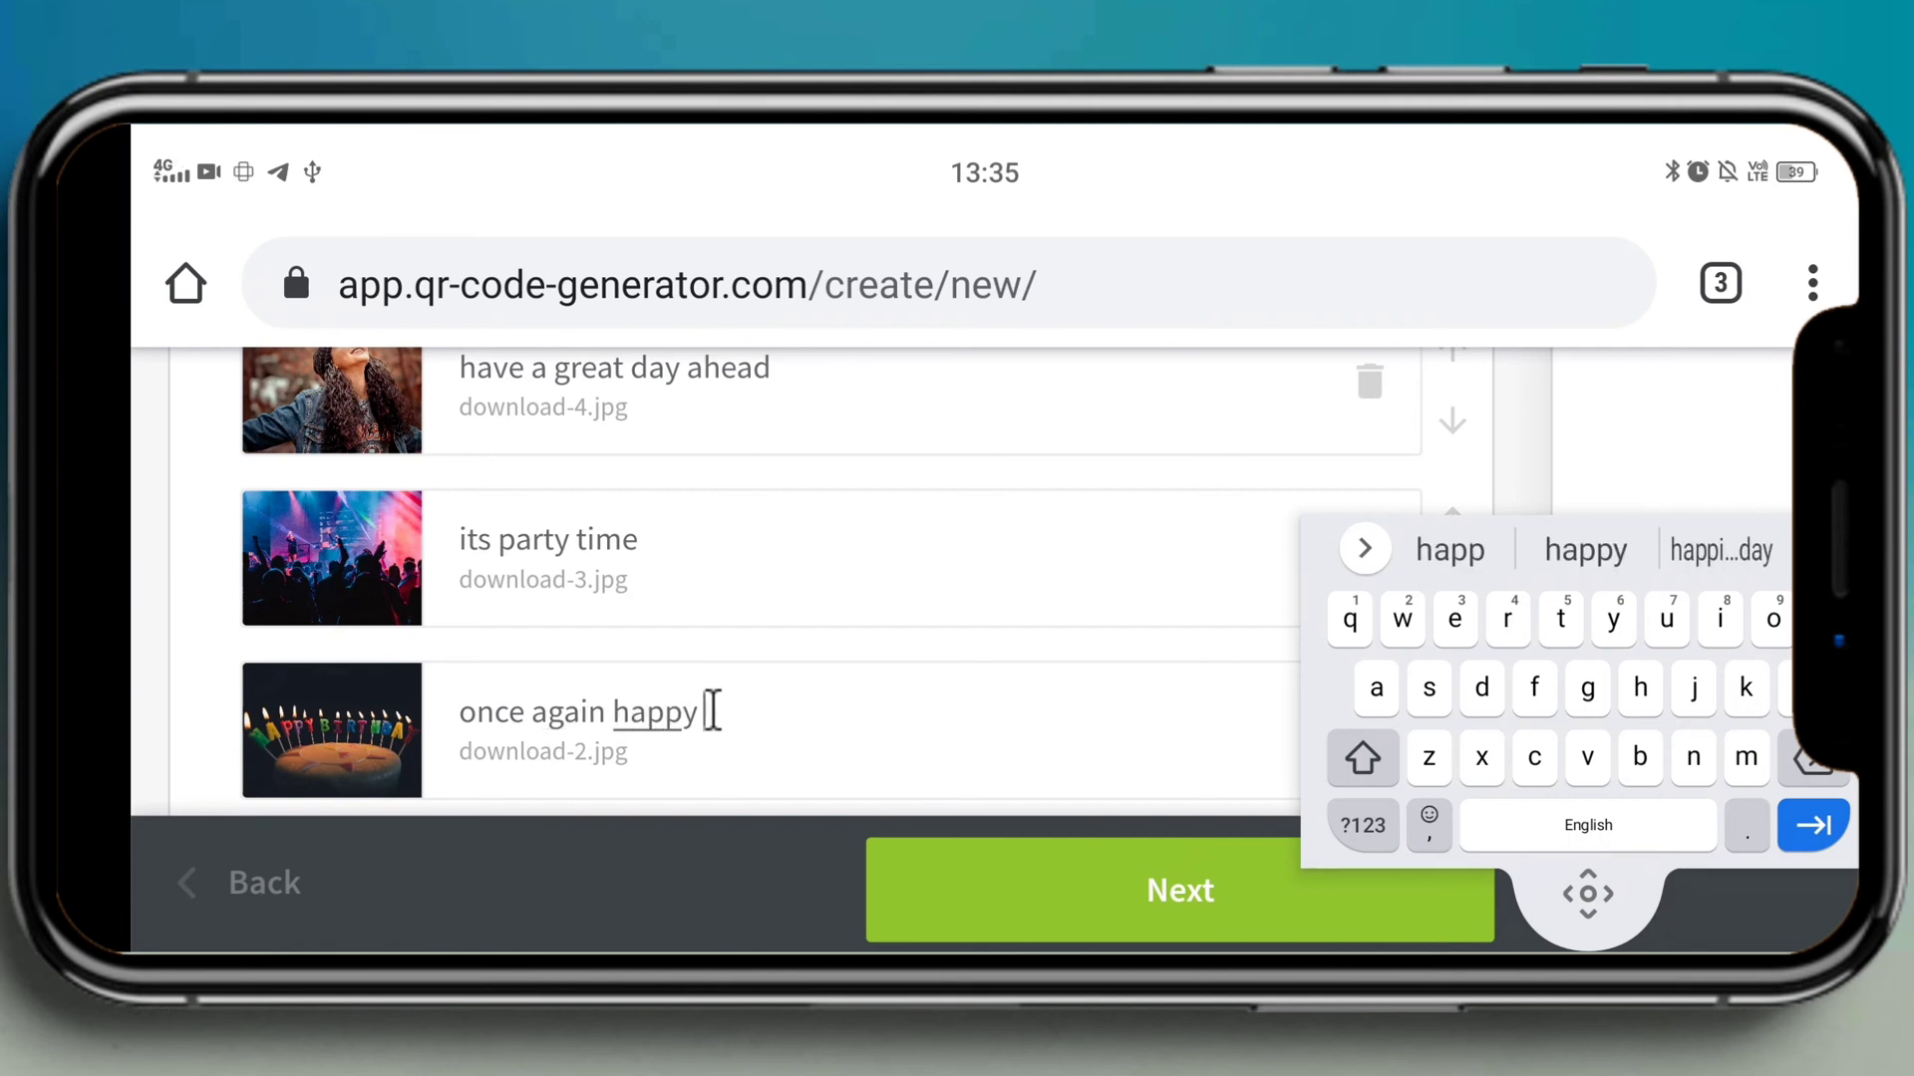
{"action": "type", "text": " birthday"}
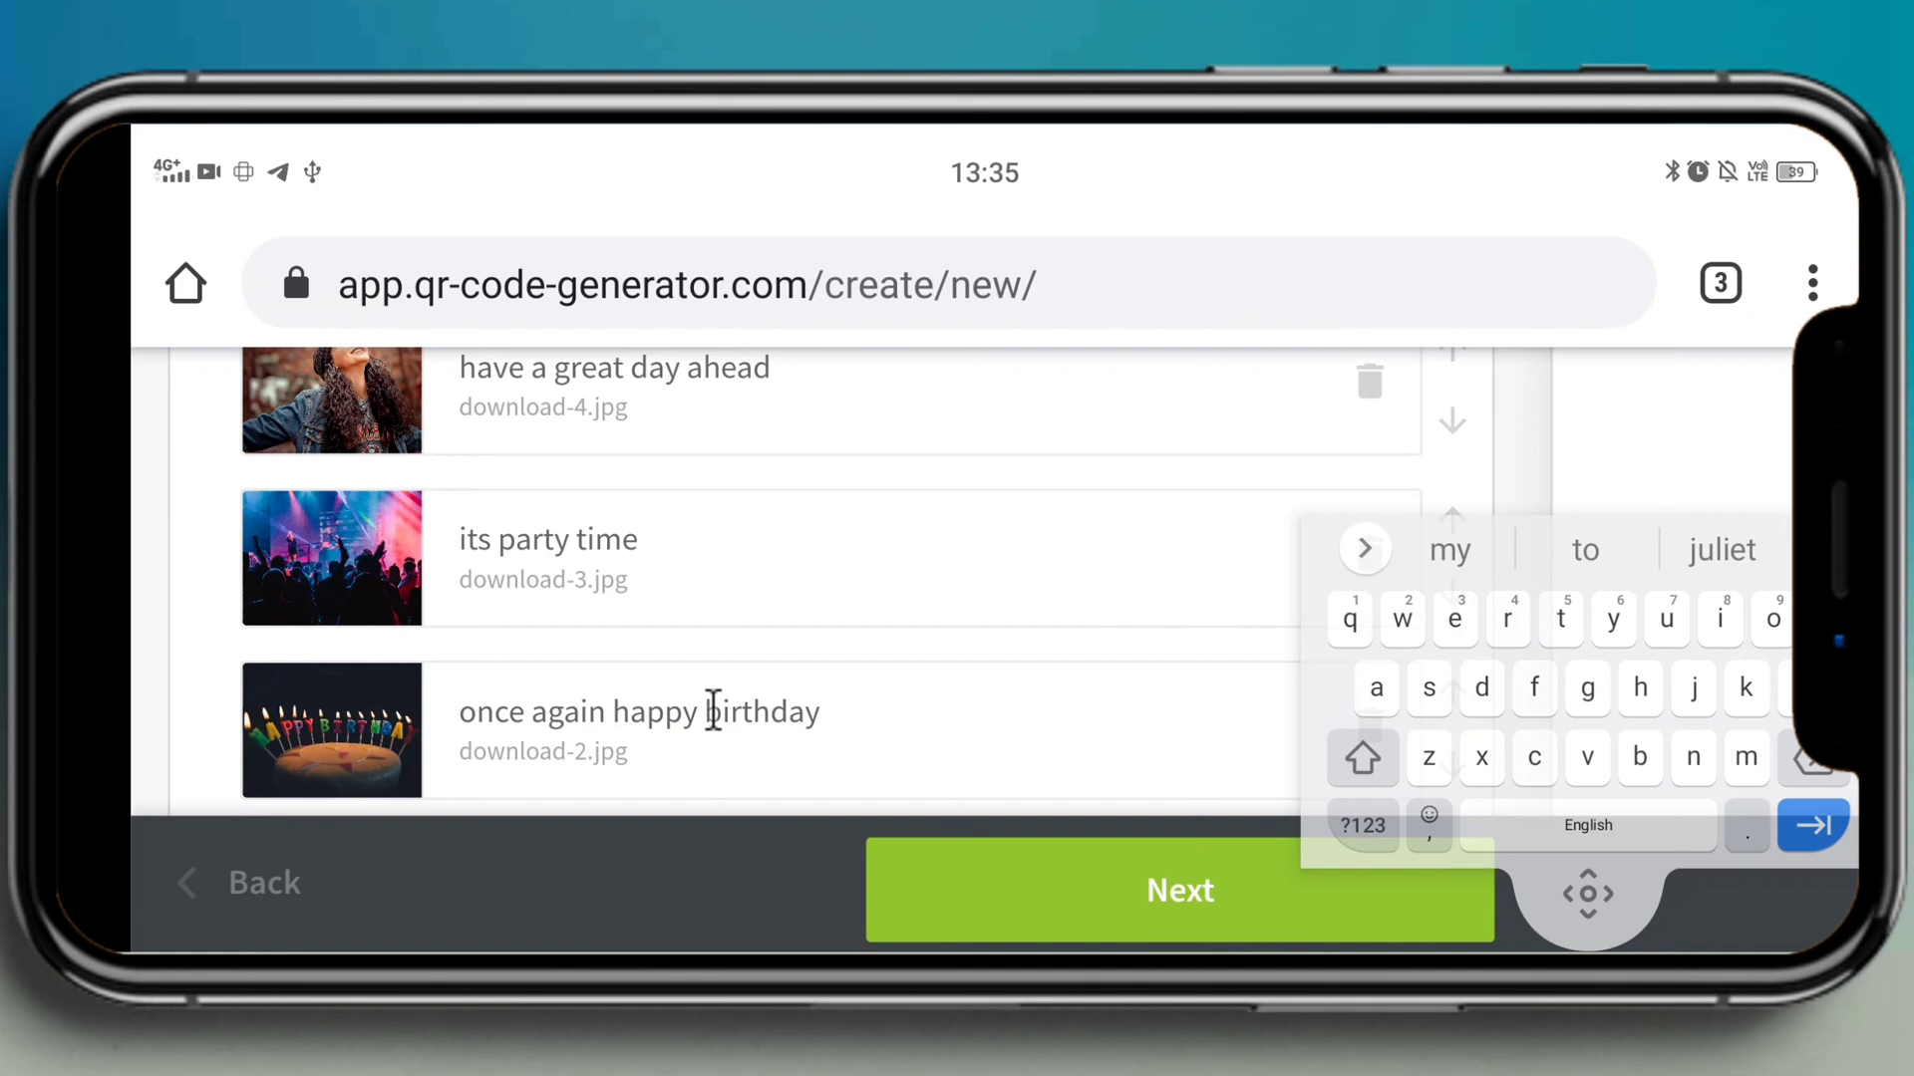
{"action": "type", "text": " my dear juliet"}
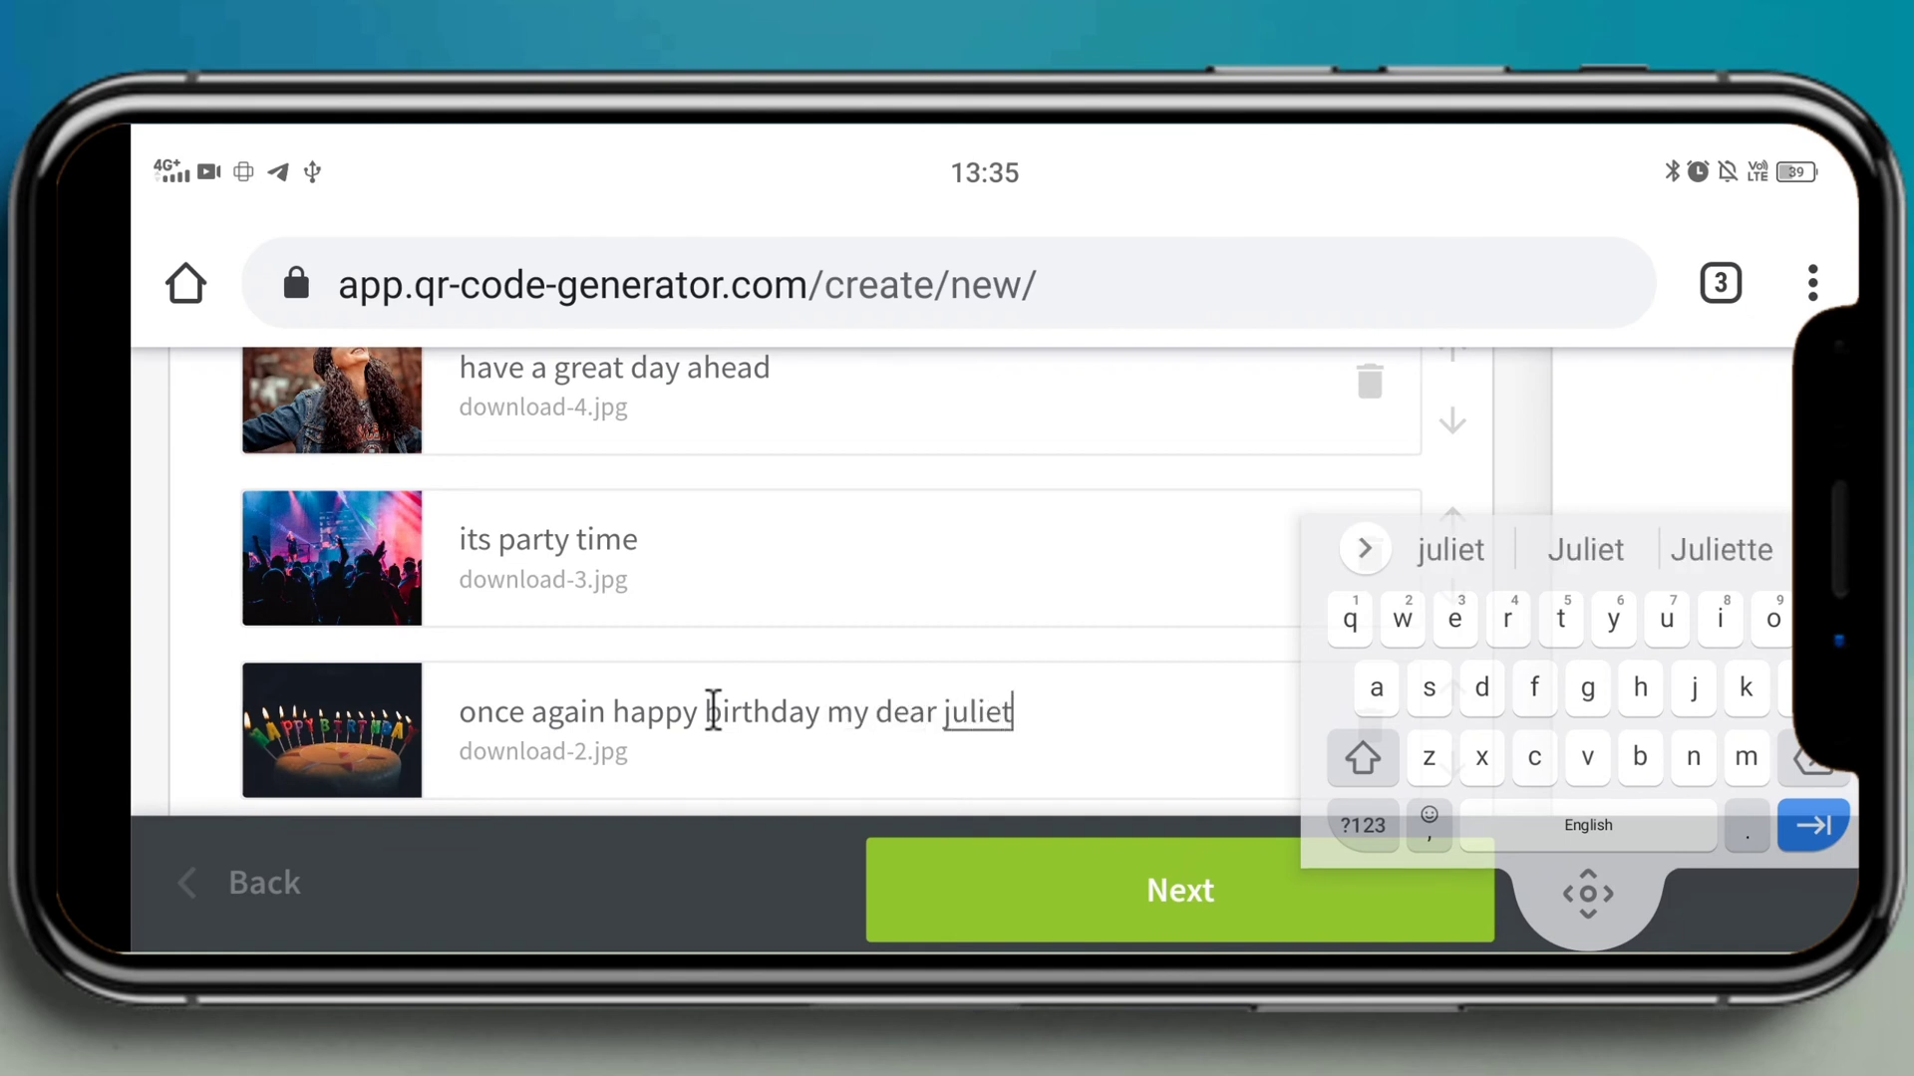
{"action": "scroll", "coordinate": [713, 708], "scroll_direction": "down", "scroll_amount": 5}
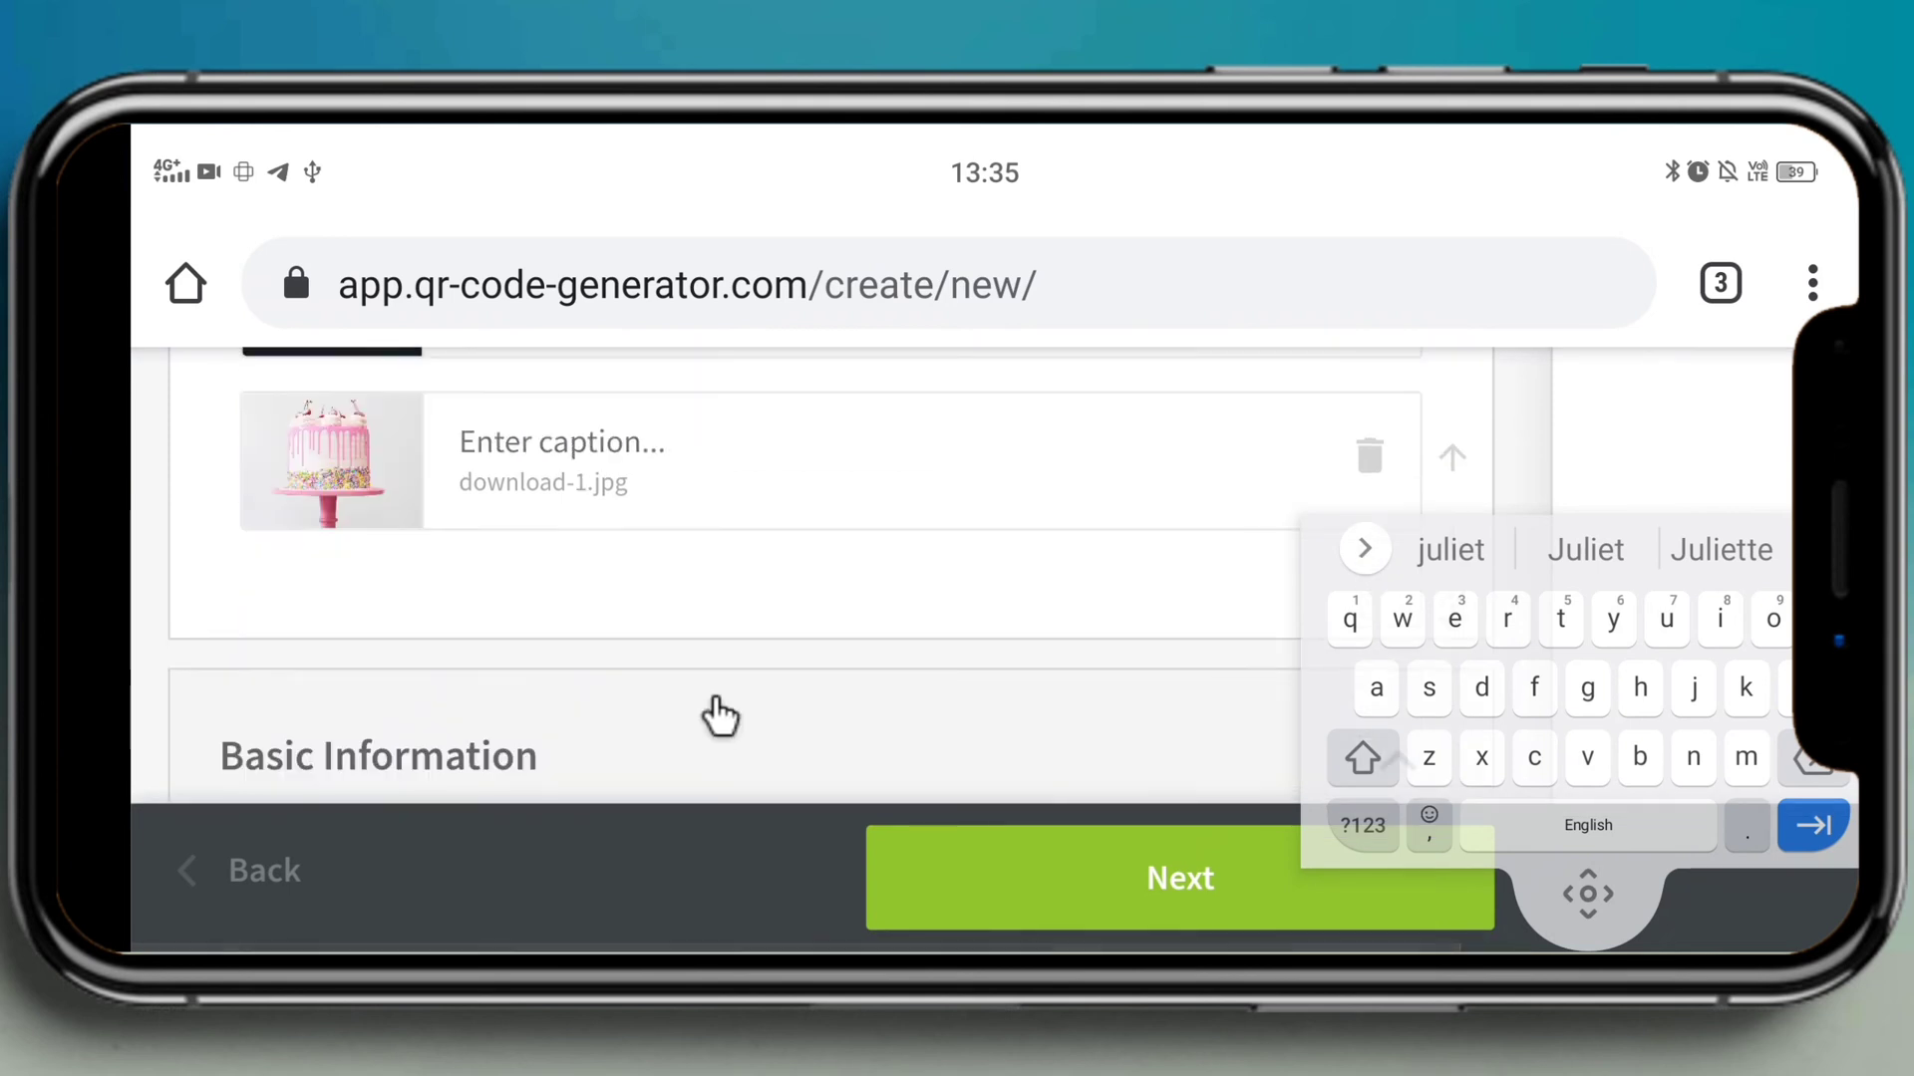
Step: Enter the gallery title 'happiest birthday' followed by the recipient's name
{"action": "scroll", "coordinate": [684, 558], "scroll_direction": "down", "scroll_amount": 8}
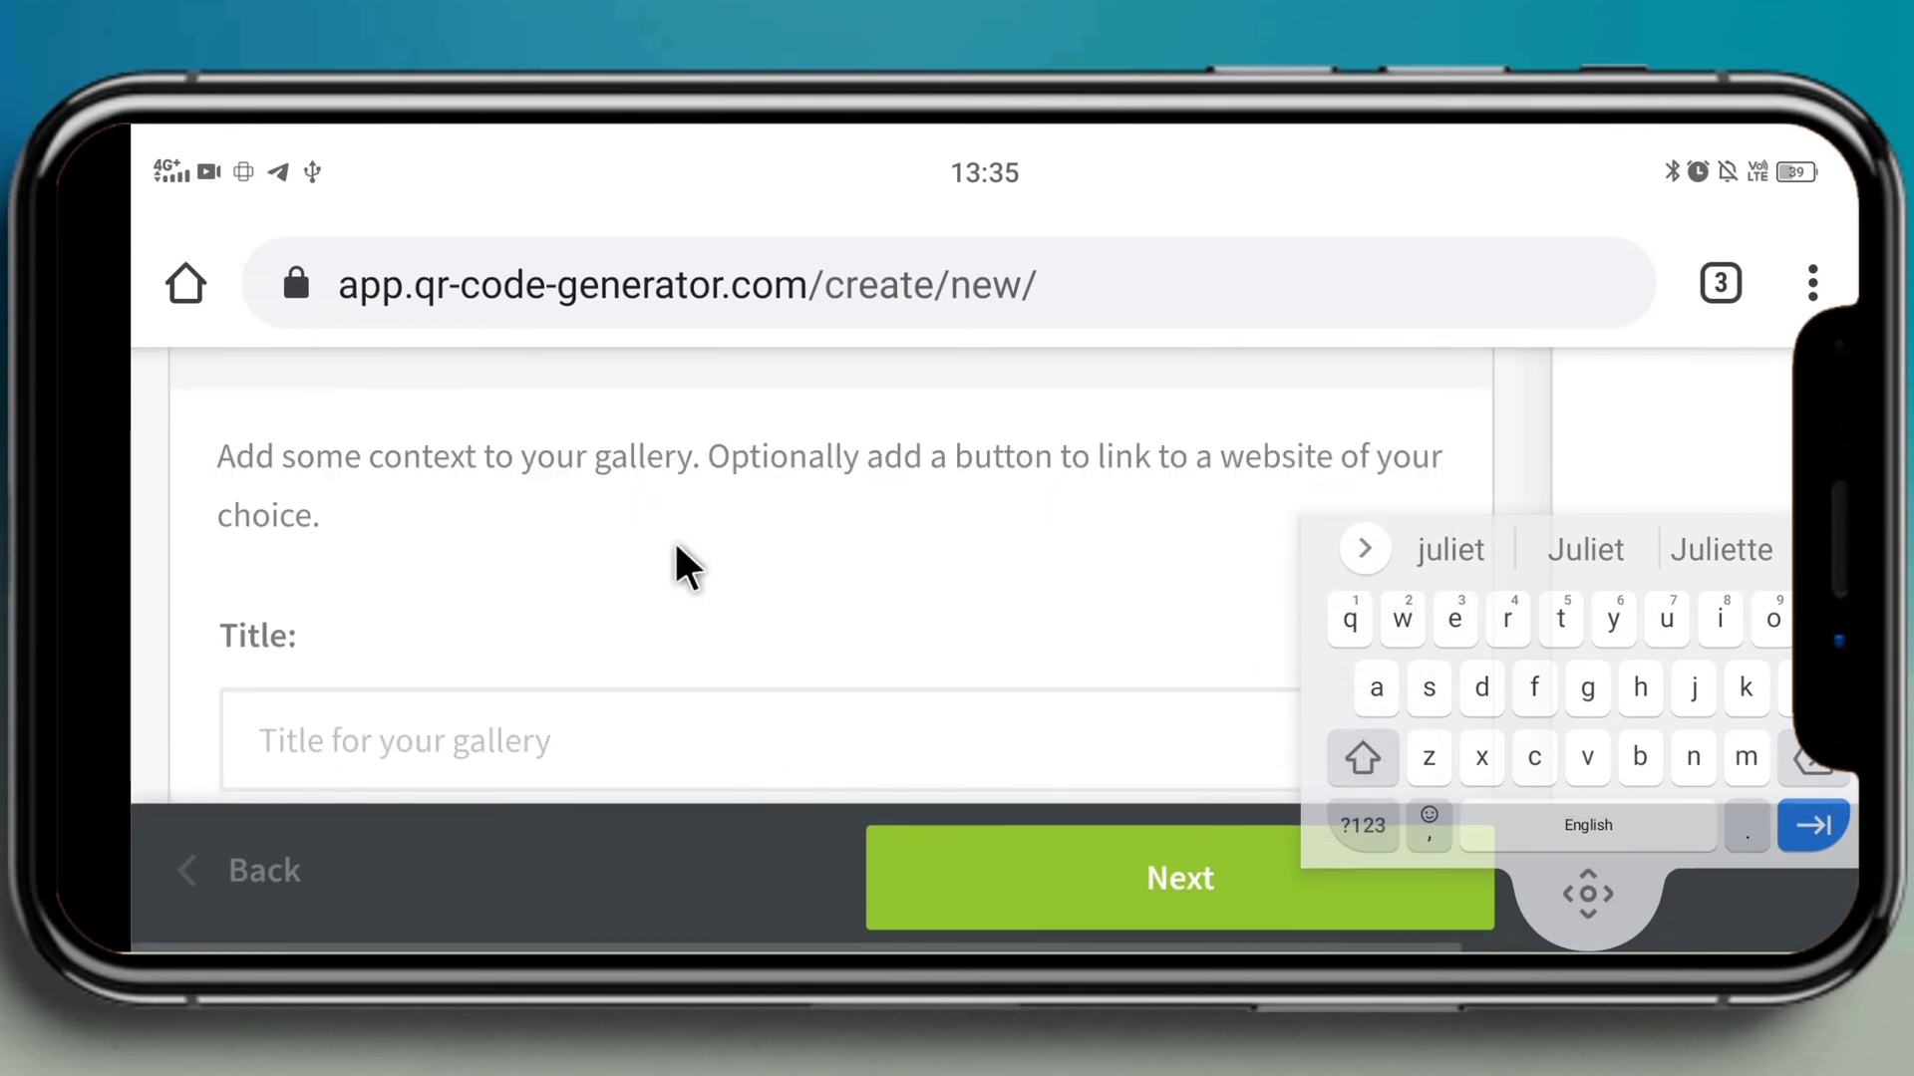
{"action": "left_click", "coordinate": [536, 446]}
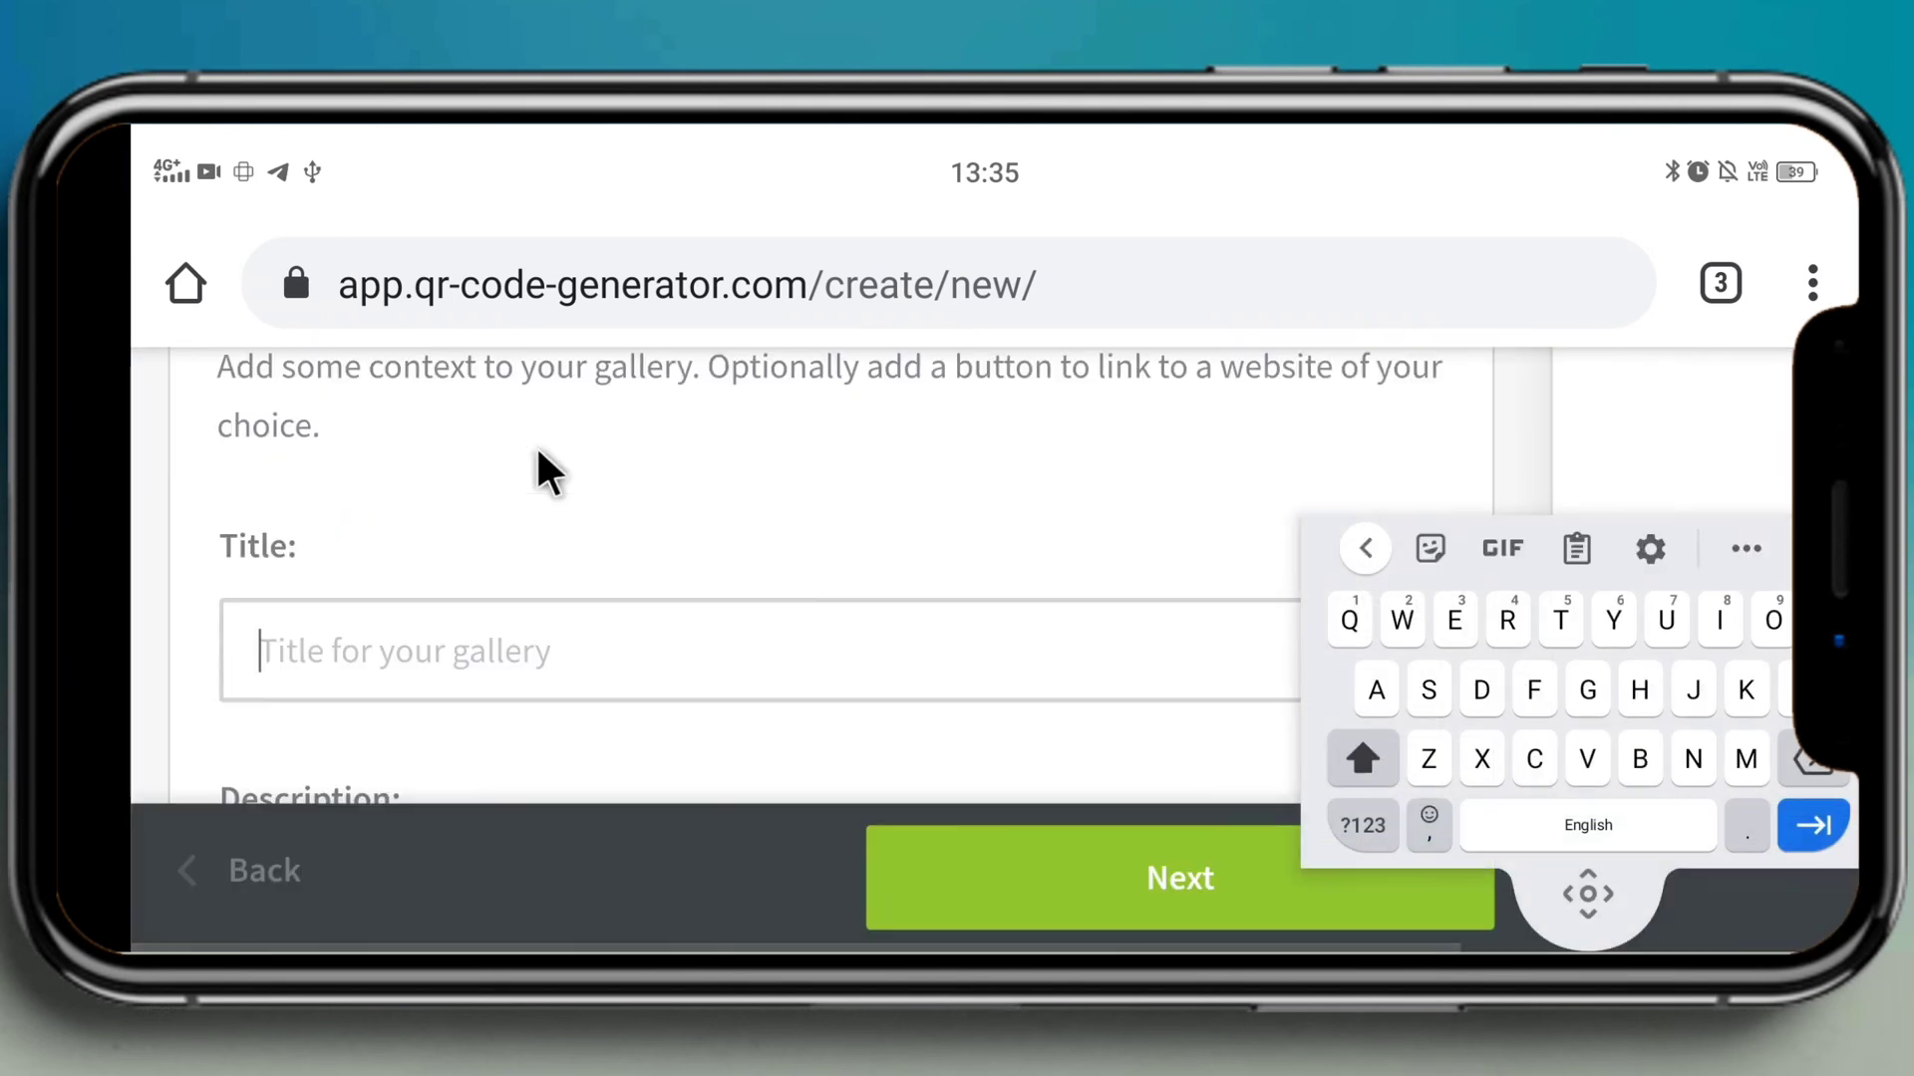
{"action": "type", "text": "happ"}
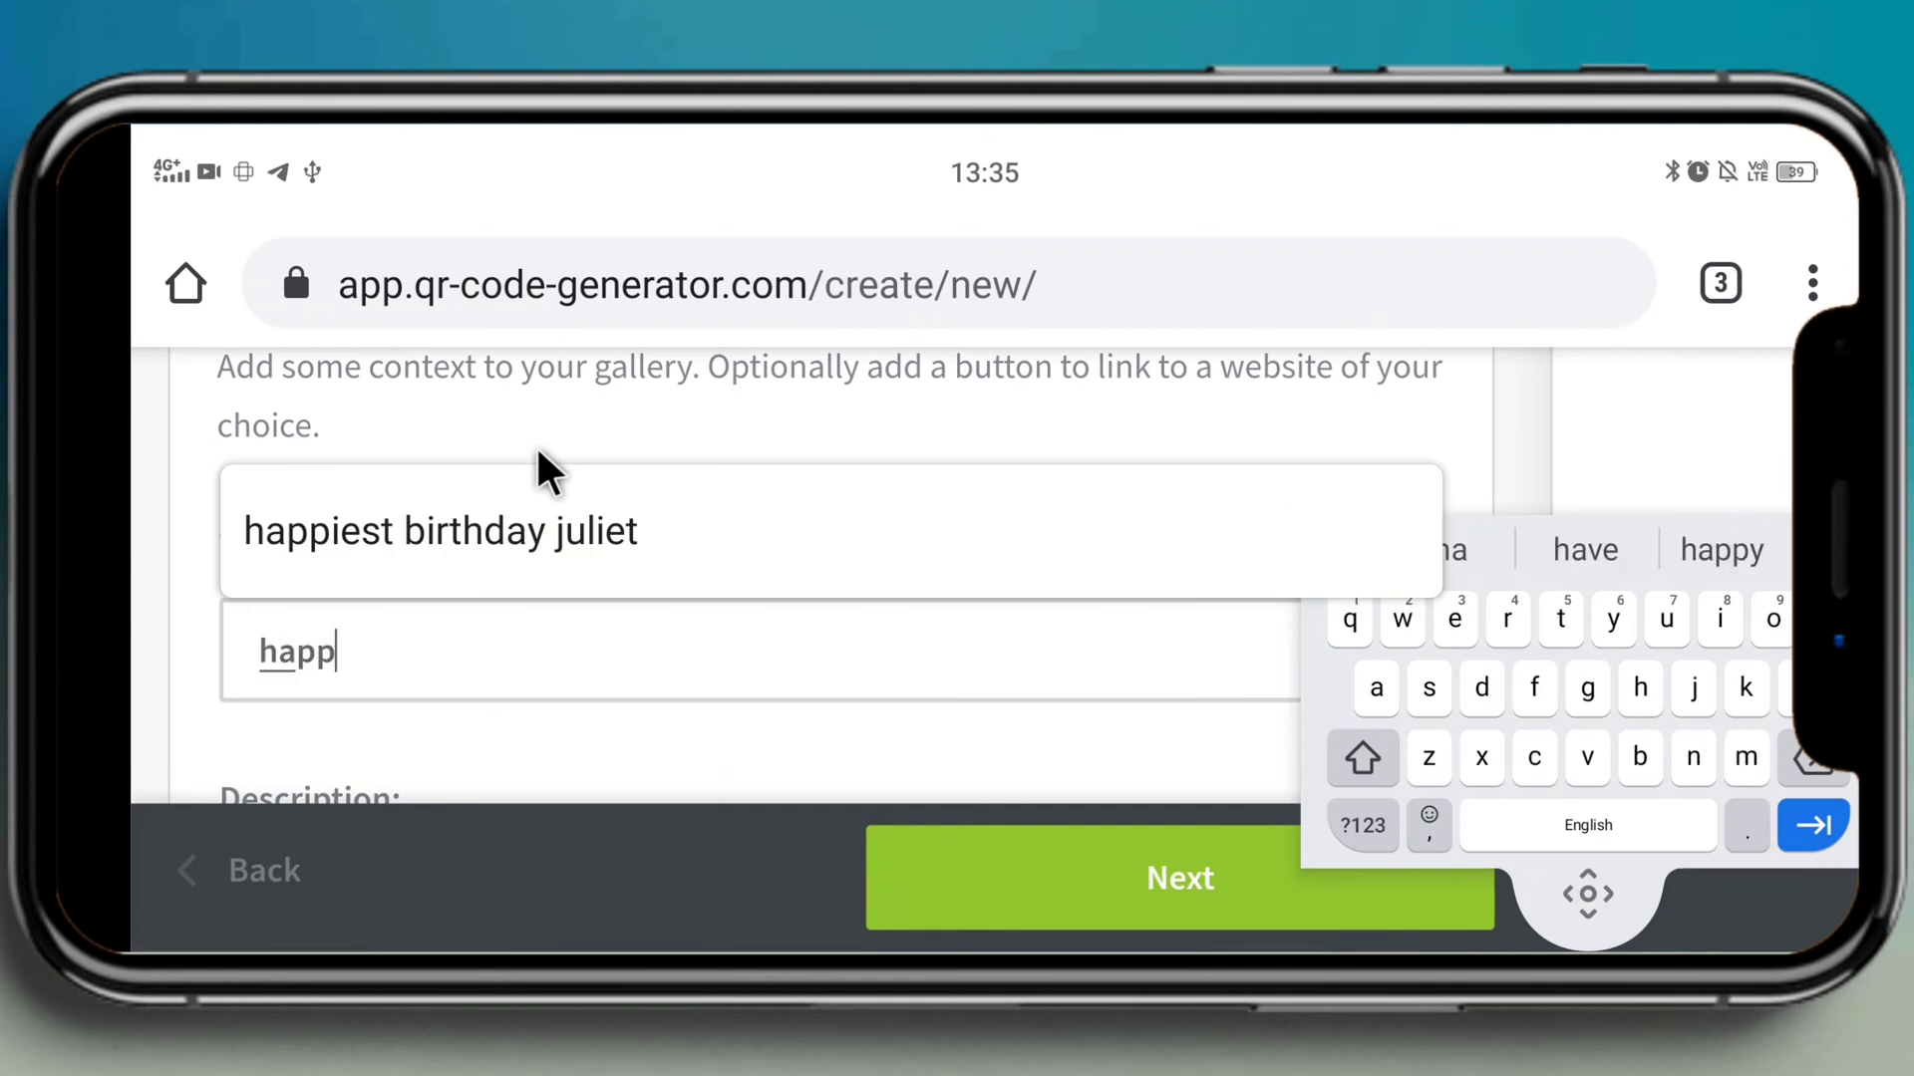
{"action": "type", "text": "iest birthday "}
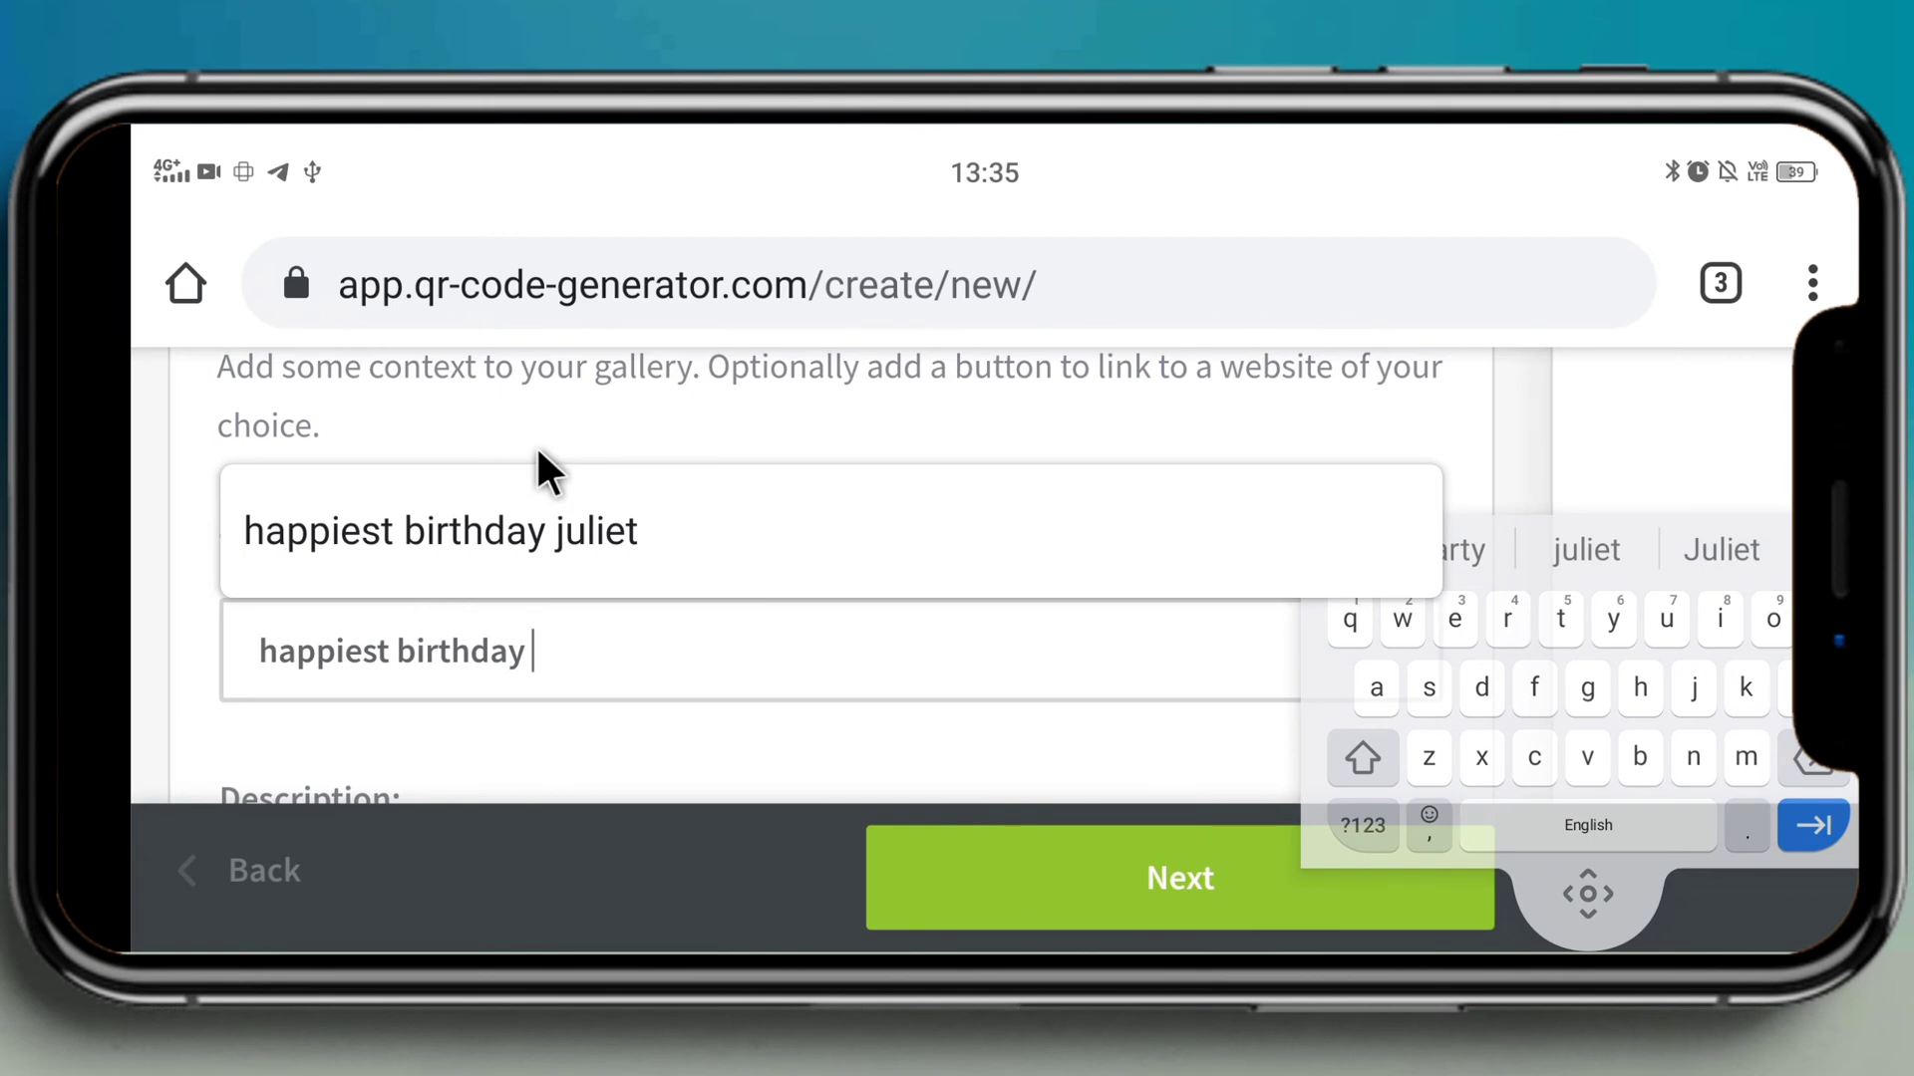
{"action": "type", "text": "juliet"}
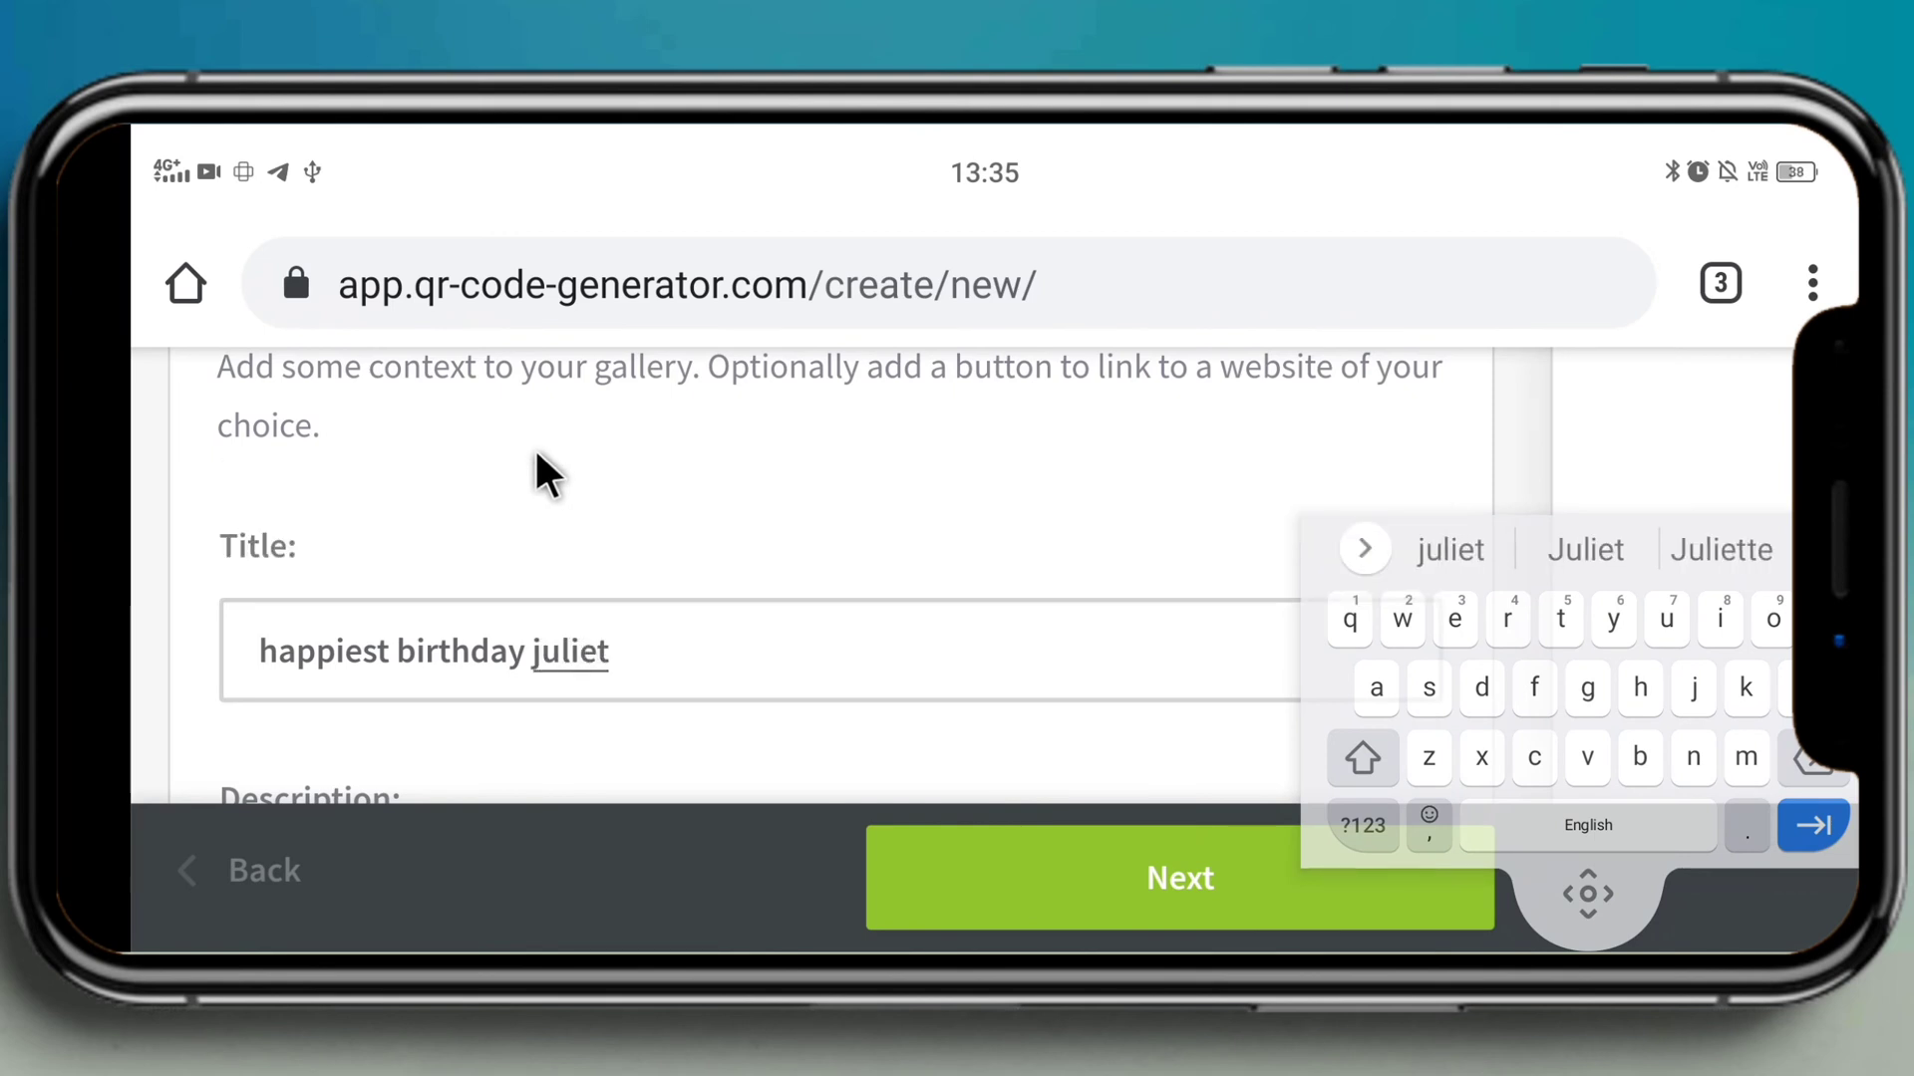
{"action": "scroll", "coordinate": [537, 454], "scroll_direction": "down", "scroll_amount": 3}
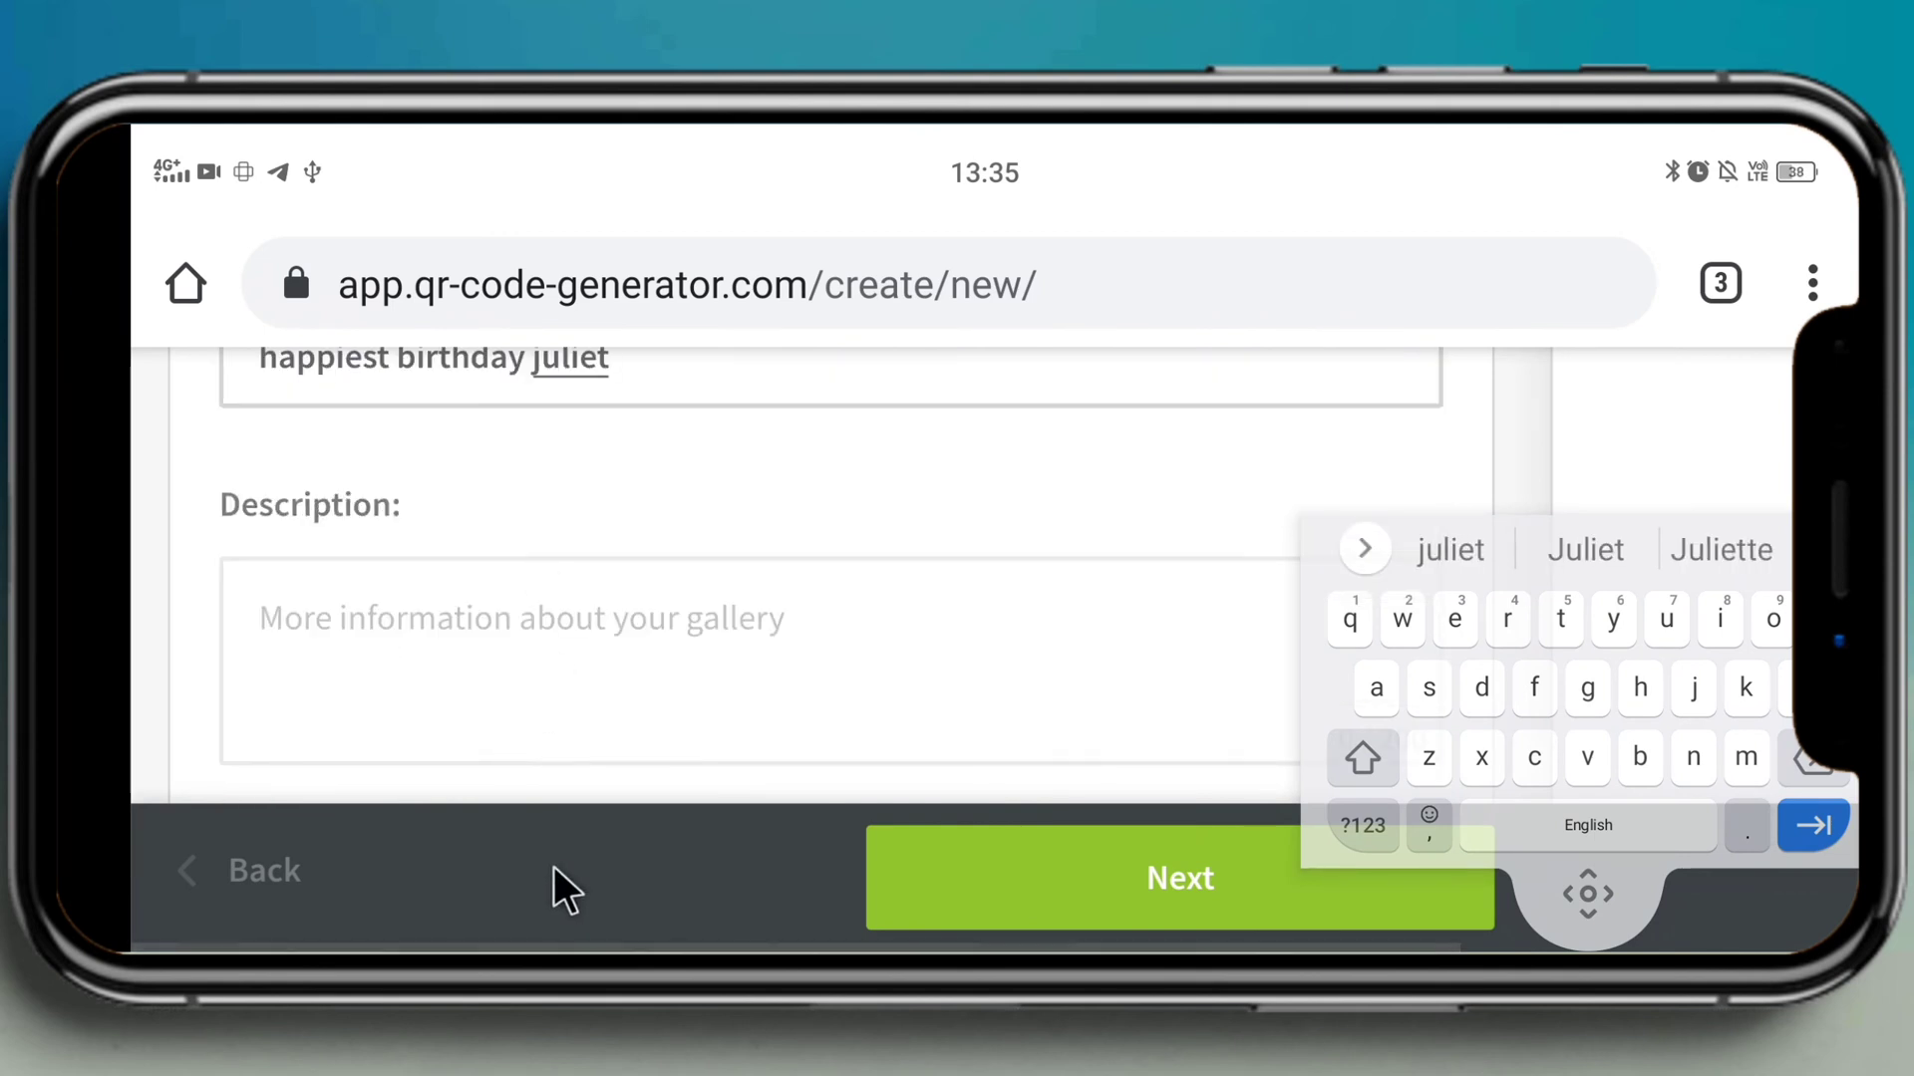
Step: Write the description 'im really happy to have you in my life…many many more happy returns…enjoy the day'
{"action": "left_click", "coordinate": [518, 618]}
{"action": "type", "text": "i,"}
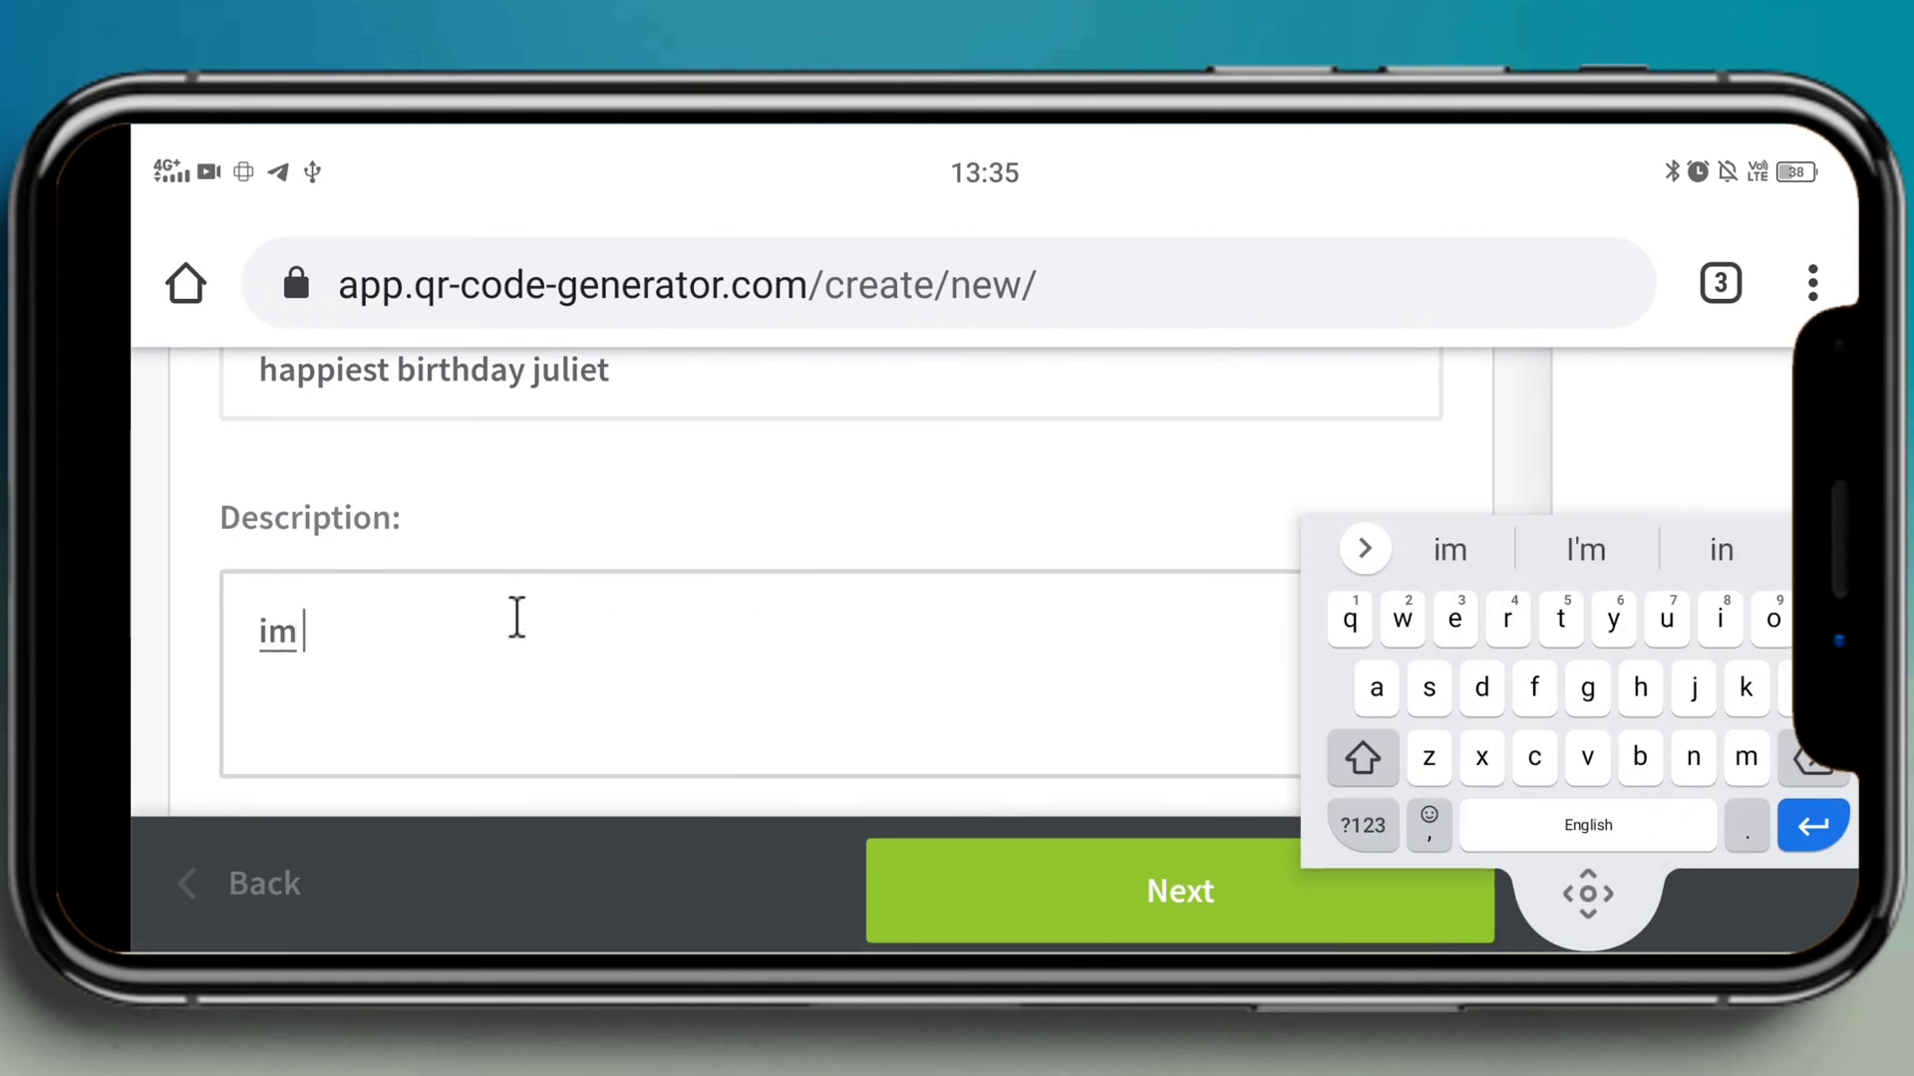
{"action": "type", "text": "really ha"}
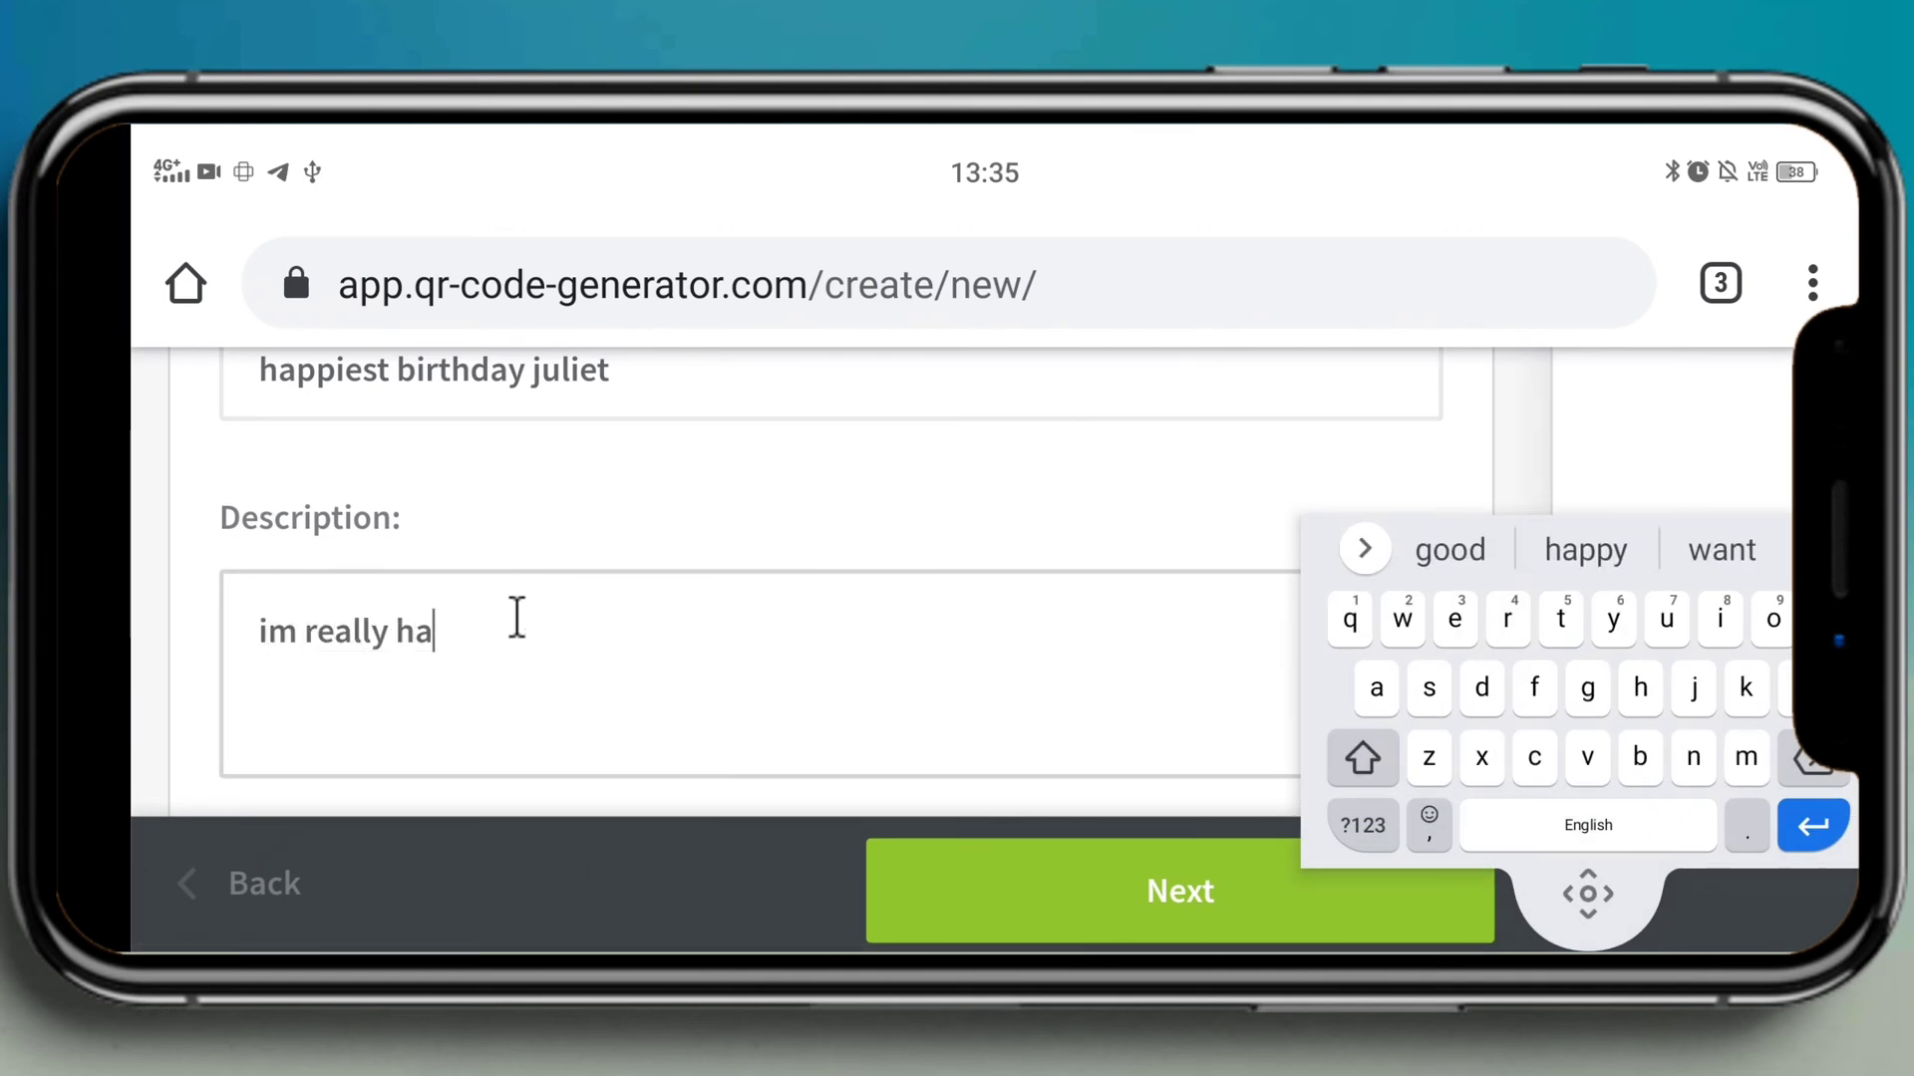
{"action": "type", "text": "ppy to"}
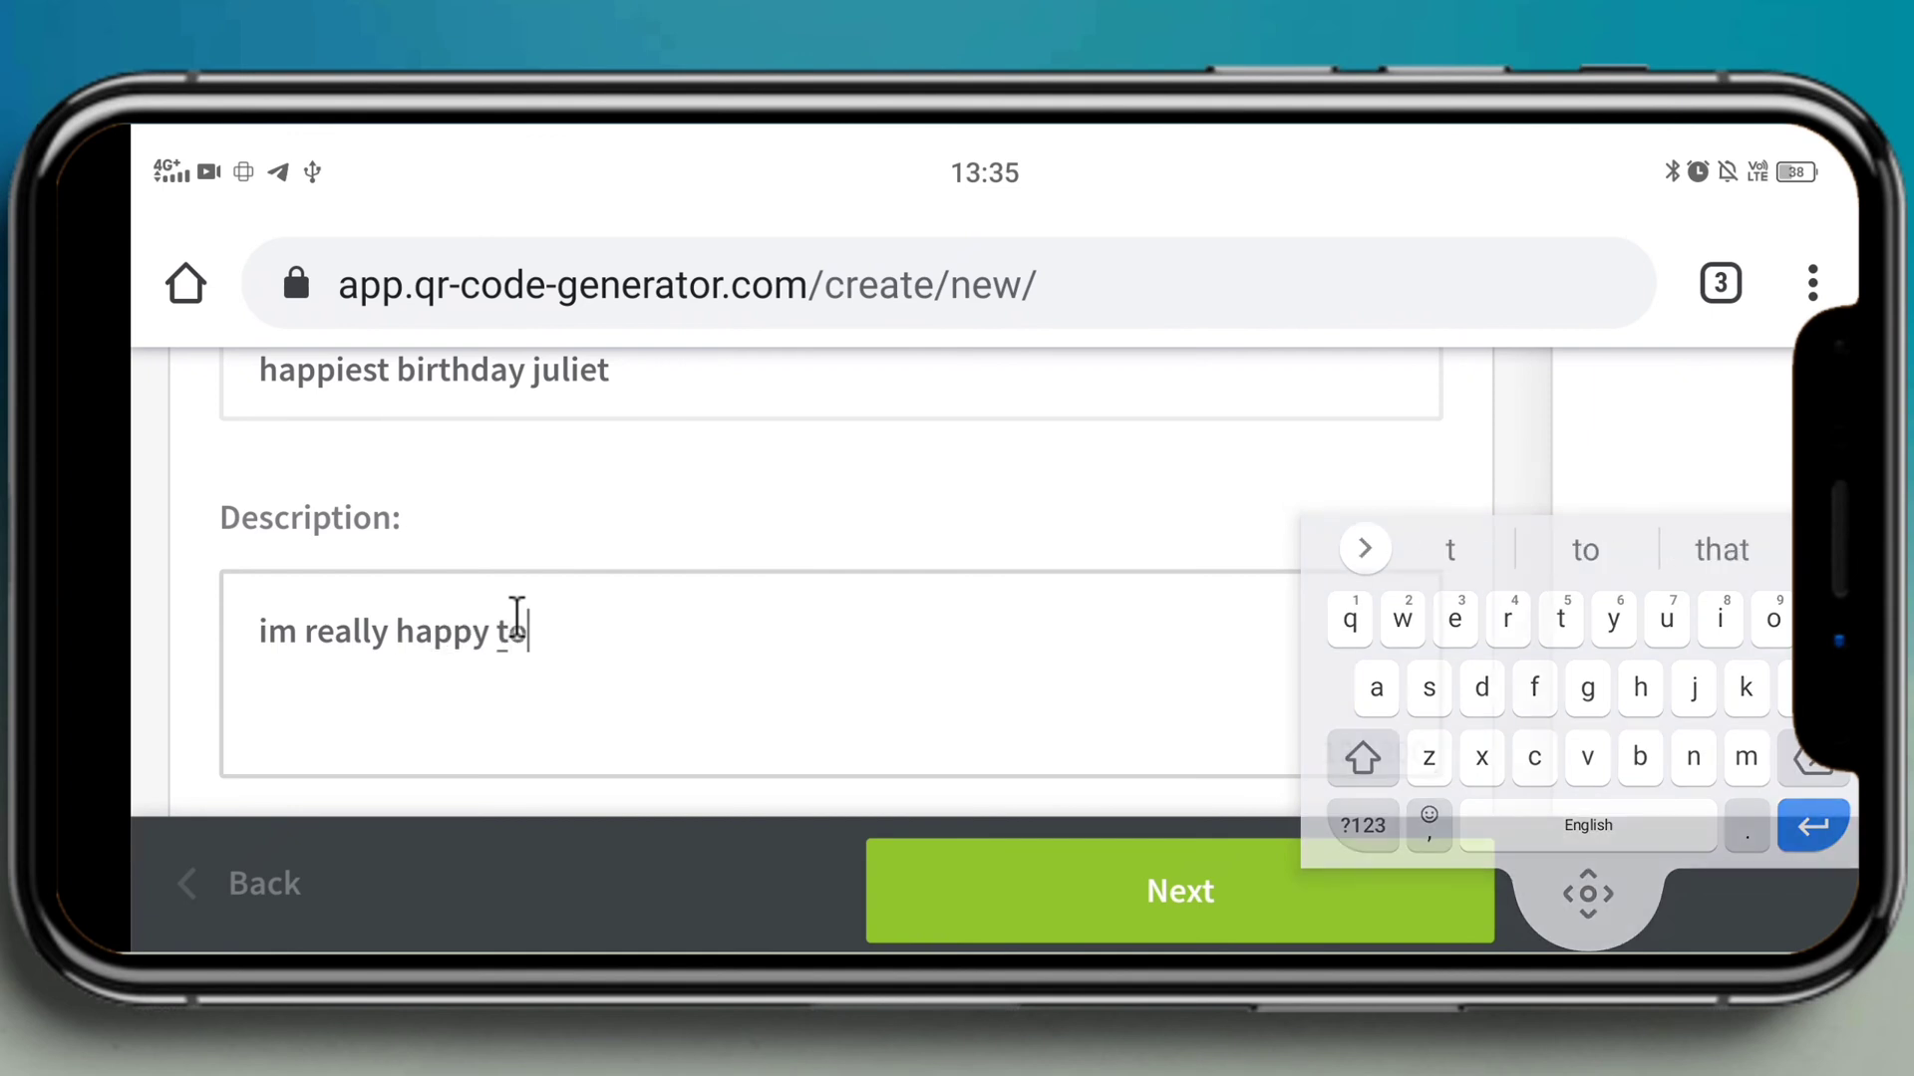
{"action": "type", "text": " have you in my li"}
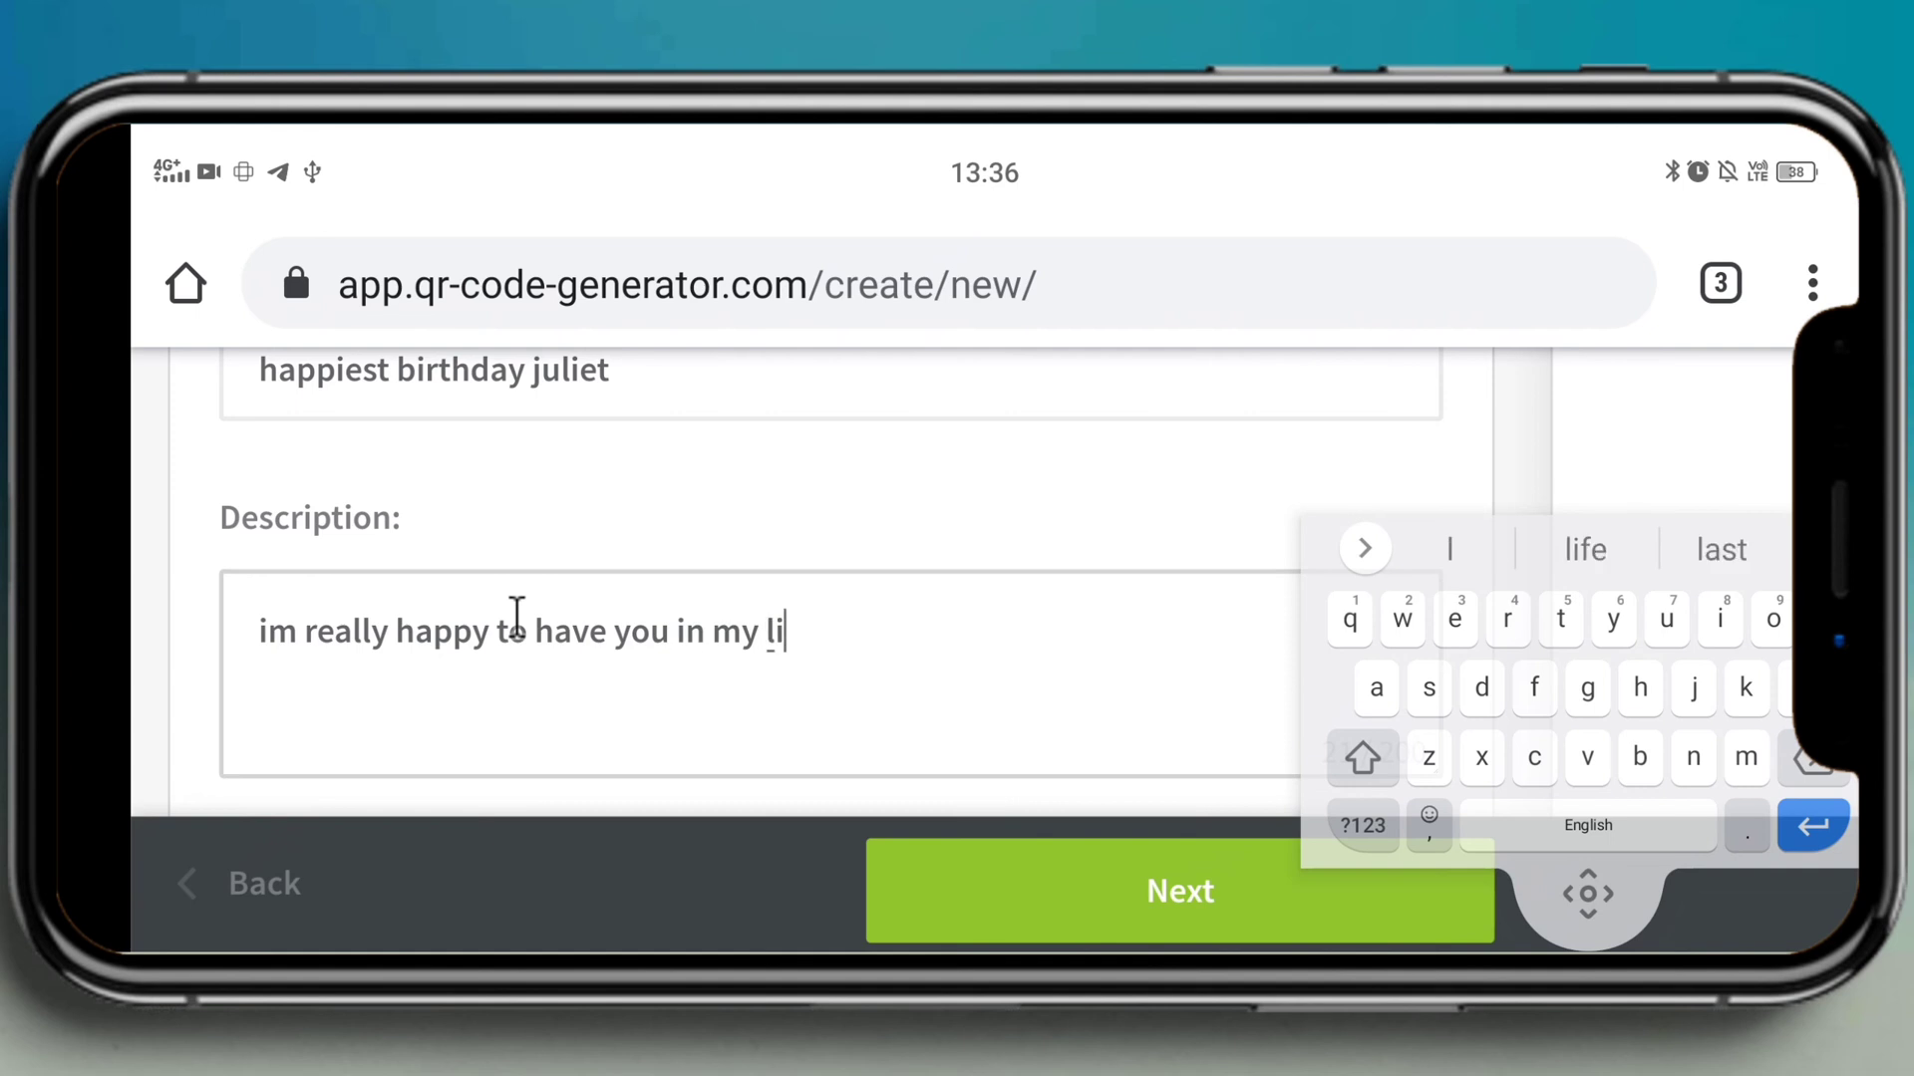
{"action": "type", "text": "fe ..."}
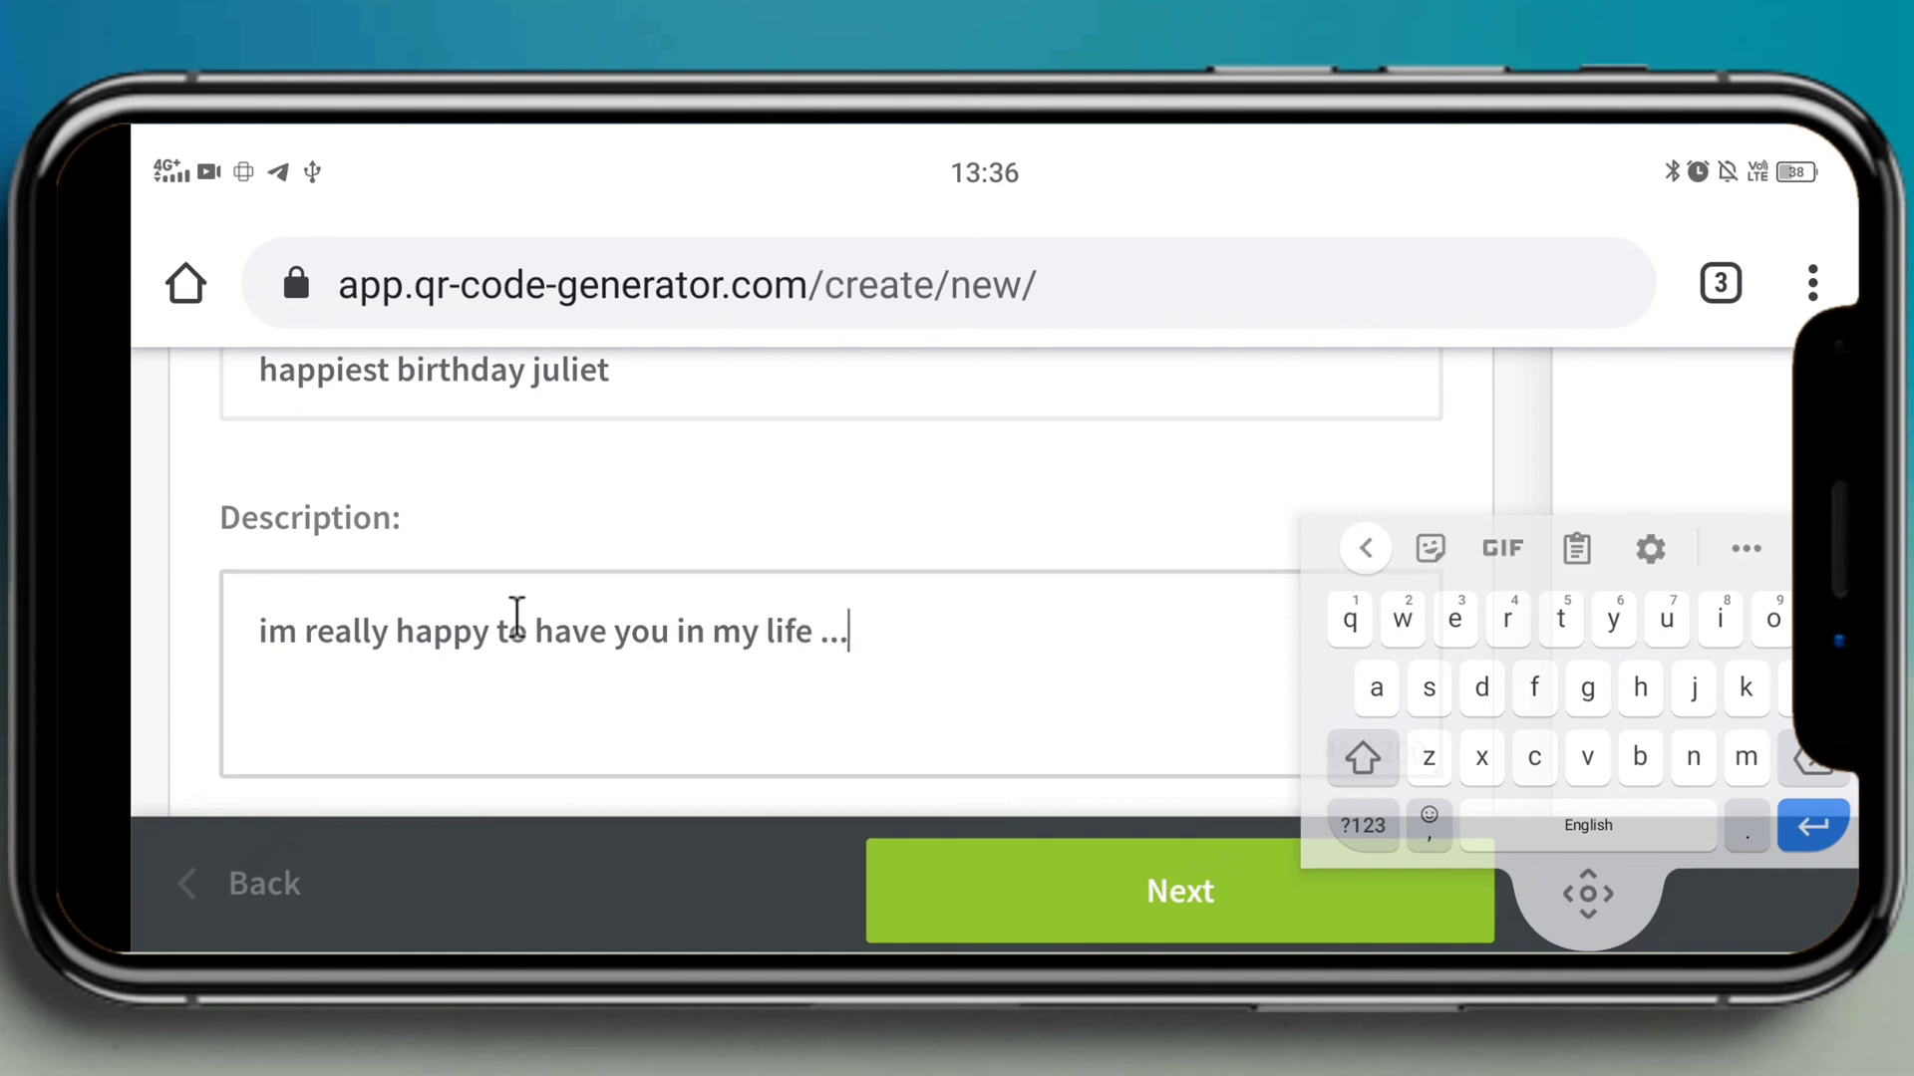
{"action": "type", "text": "many"}
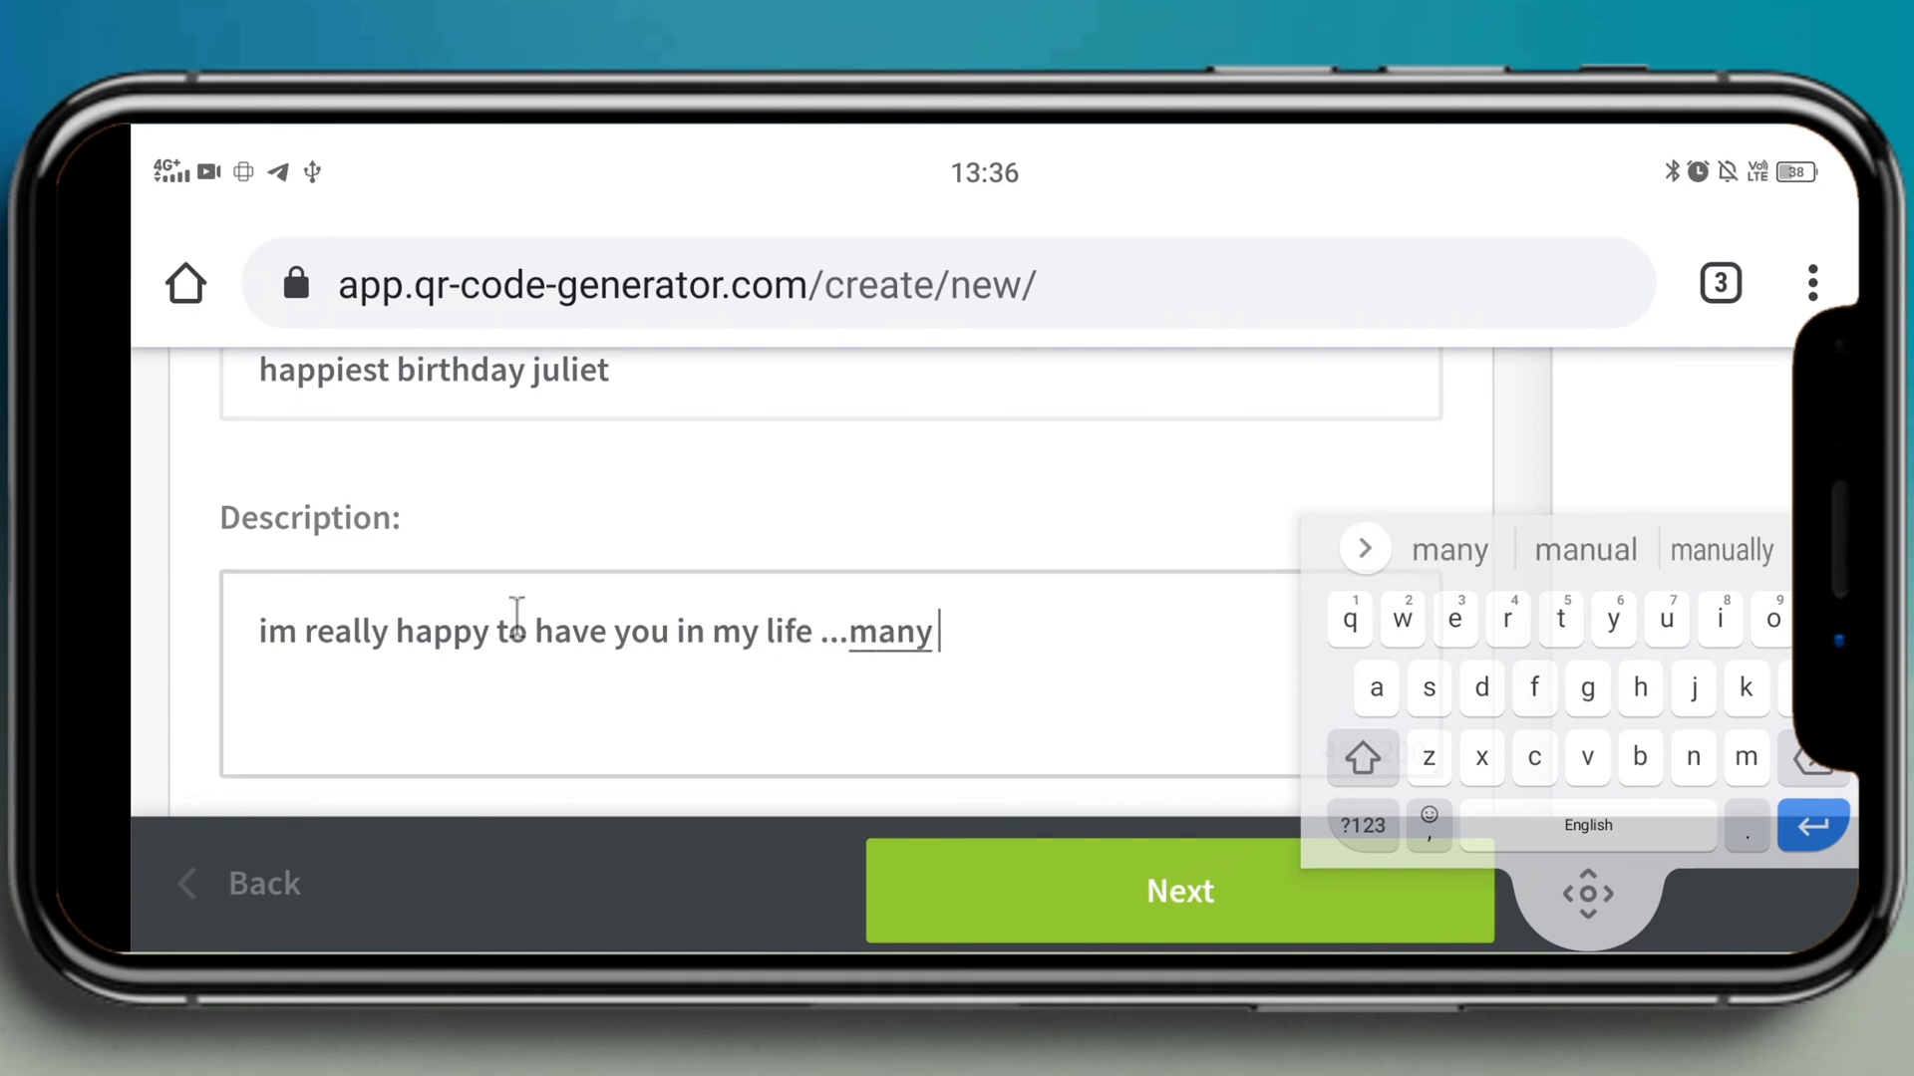
{"action": "type", "text": " many more"}
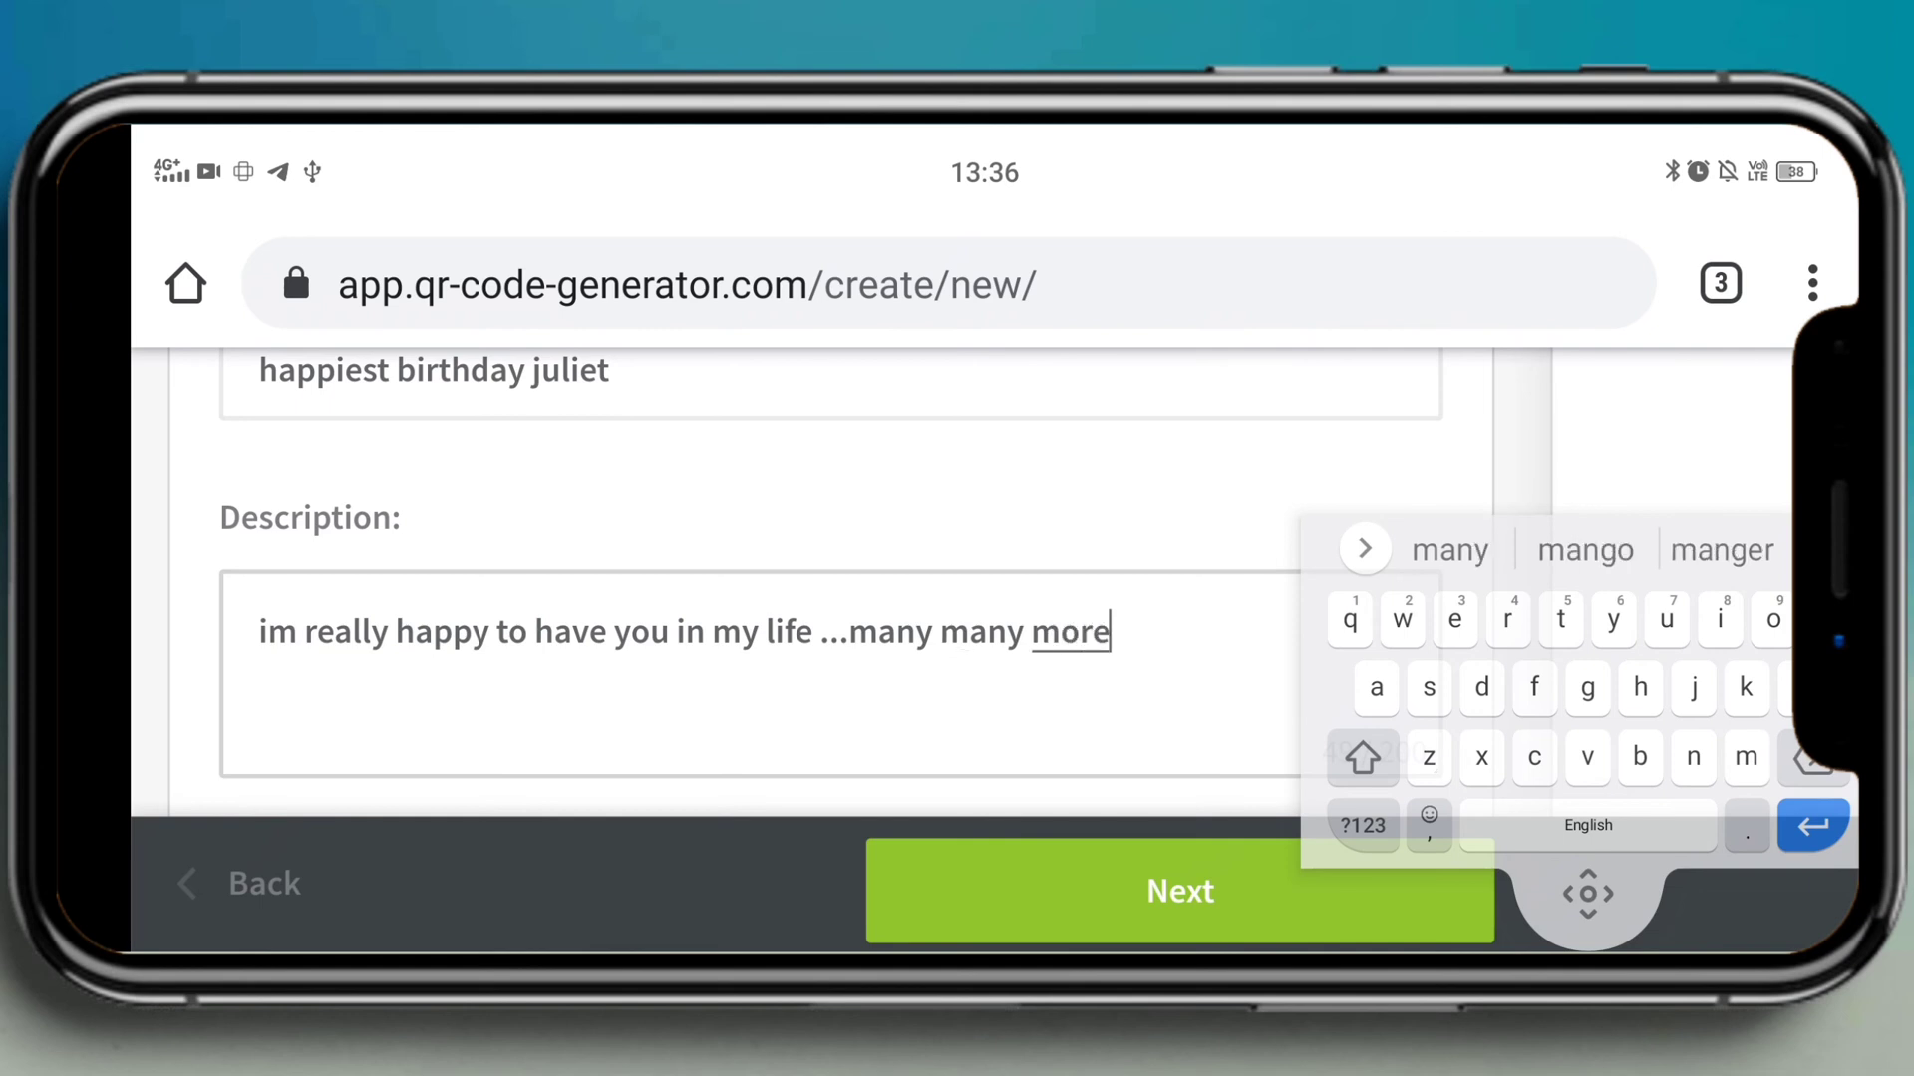
{"action": "type", "text": " happy returns of"}
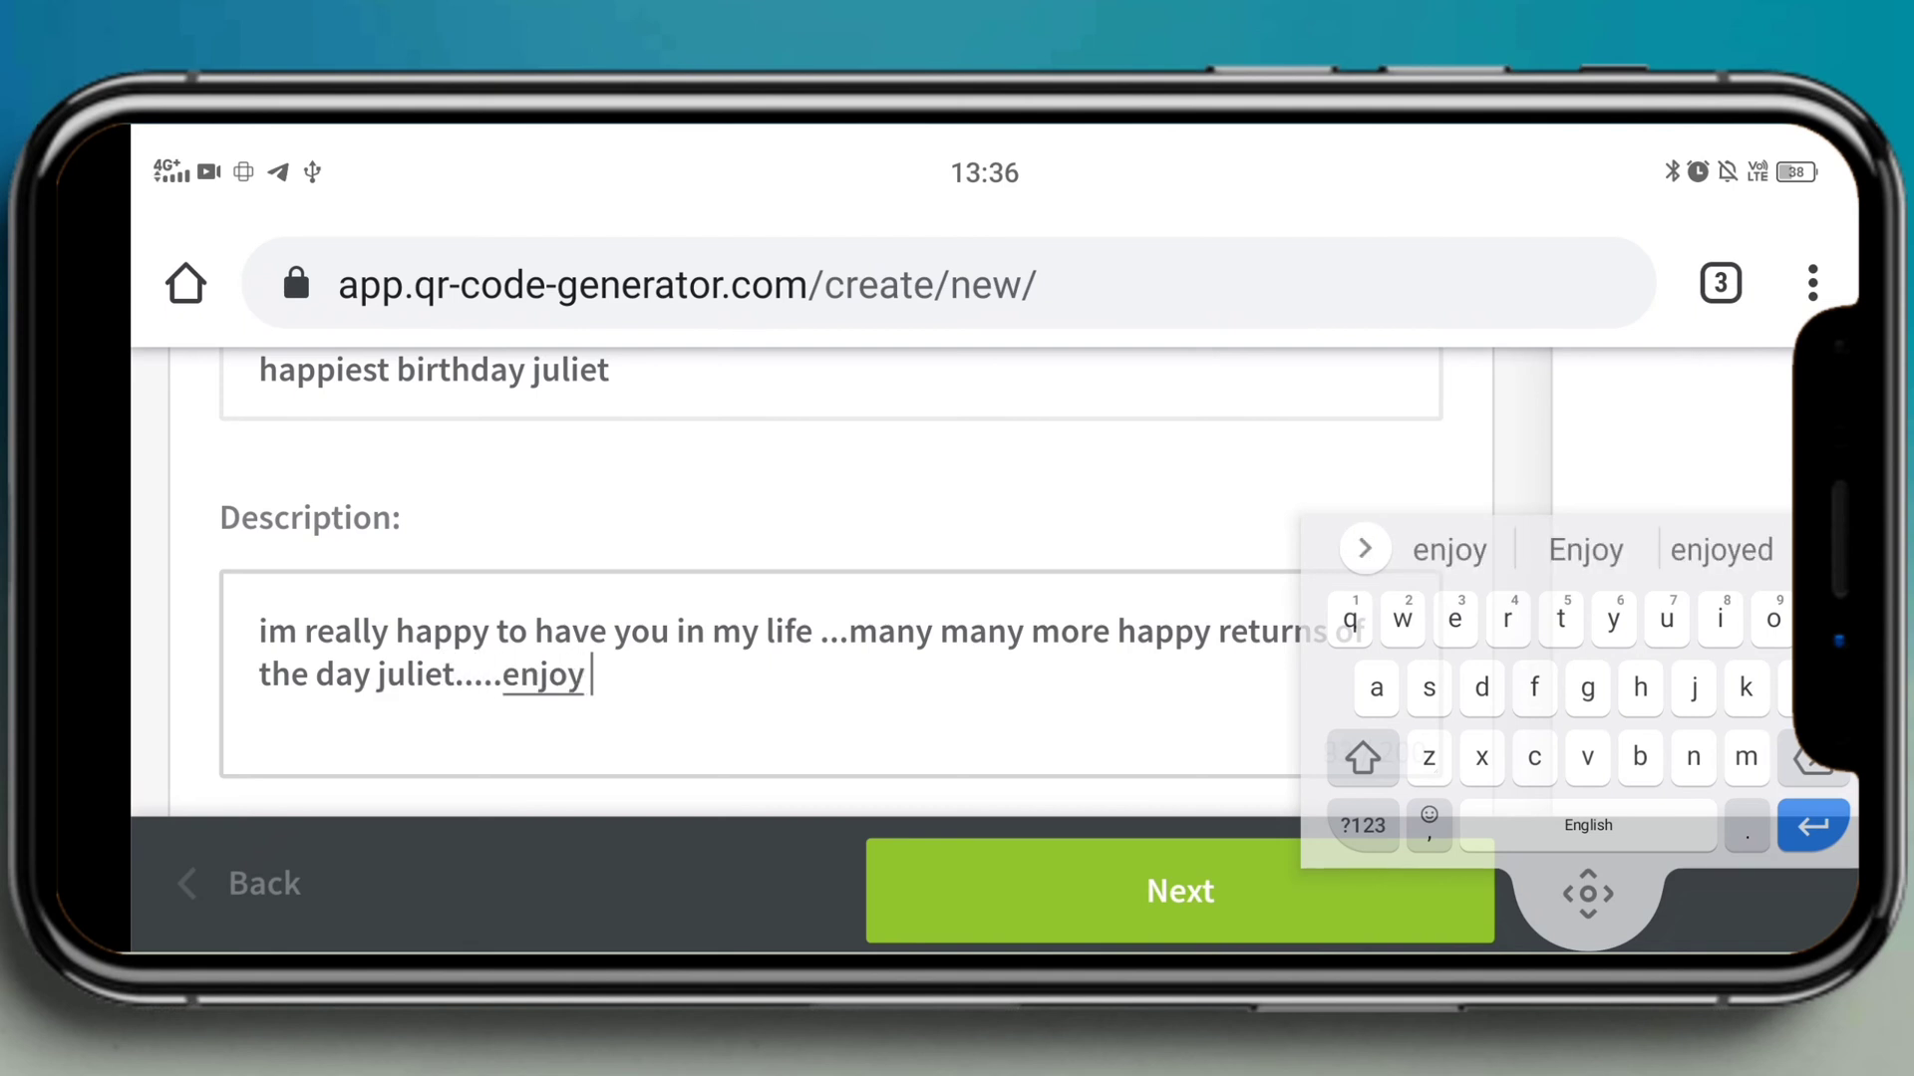
{"action": "type", "text": "the"}
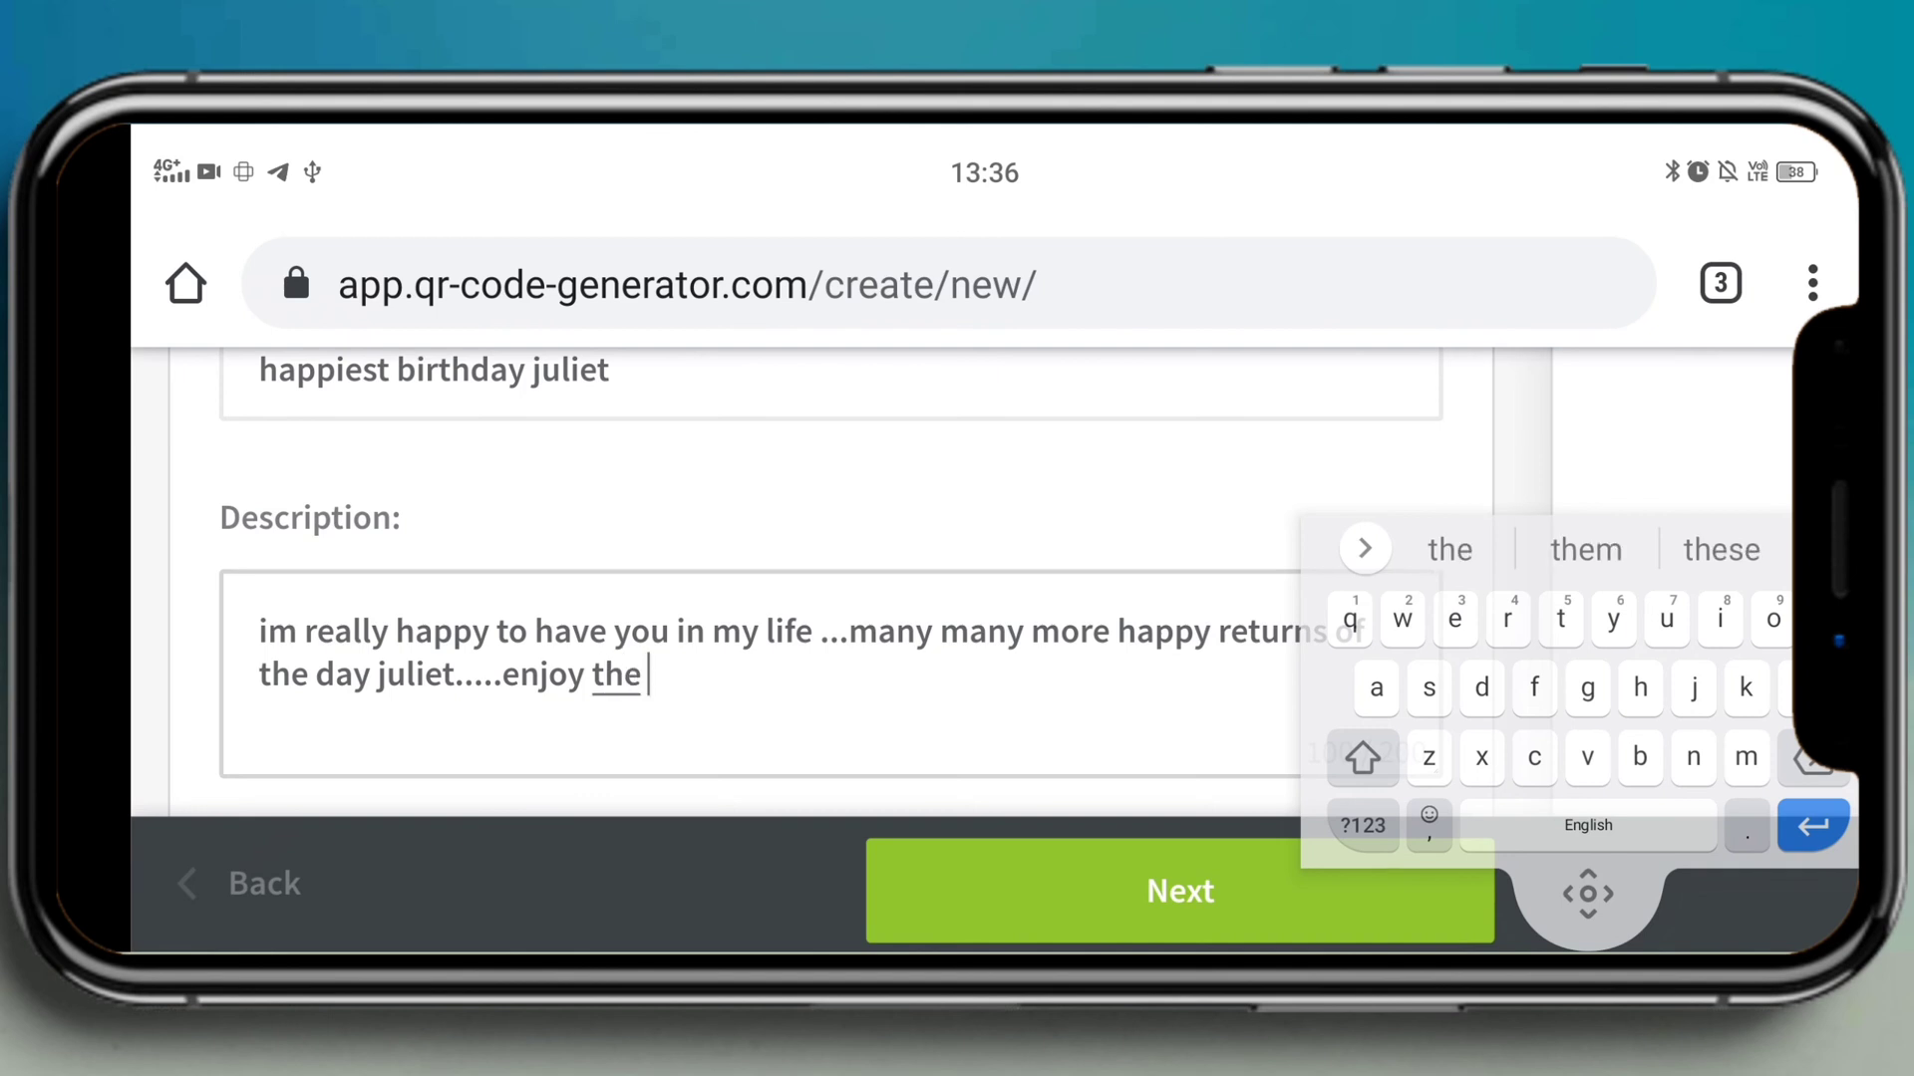
{"action": "type", "text": " day juliet"}
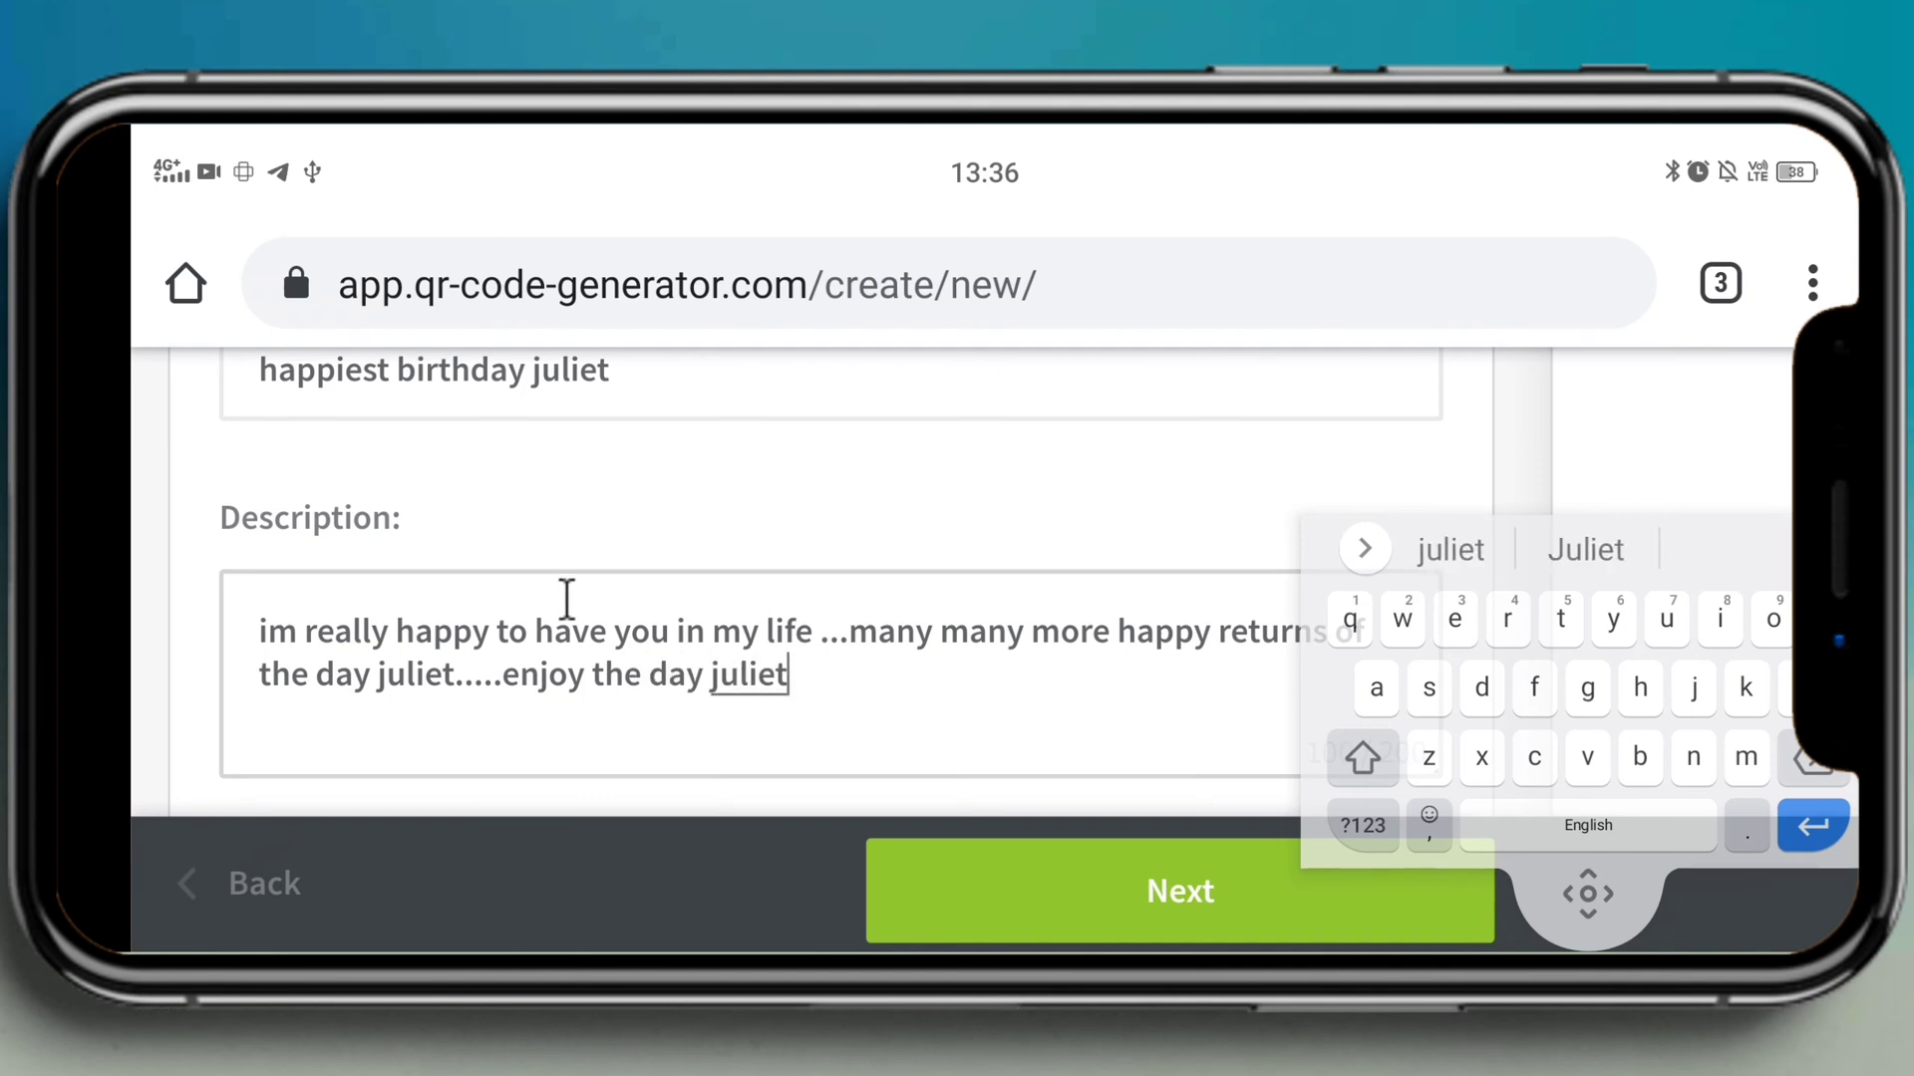
Step: Review the title, description and photo captions in the phone preview, moving the keyboard aside
{"action": "scroll", "coordinate": [638, 592], "scroll_direction": "down", "scroll_amount": 3}
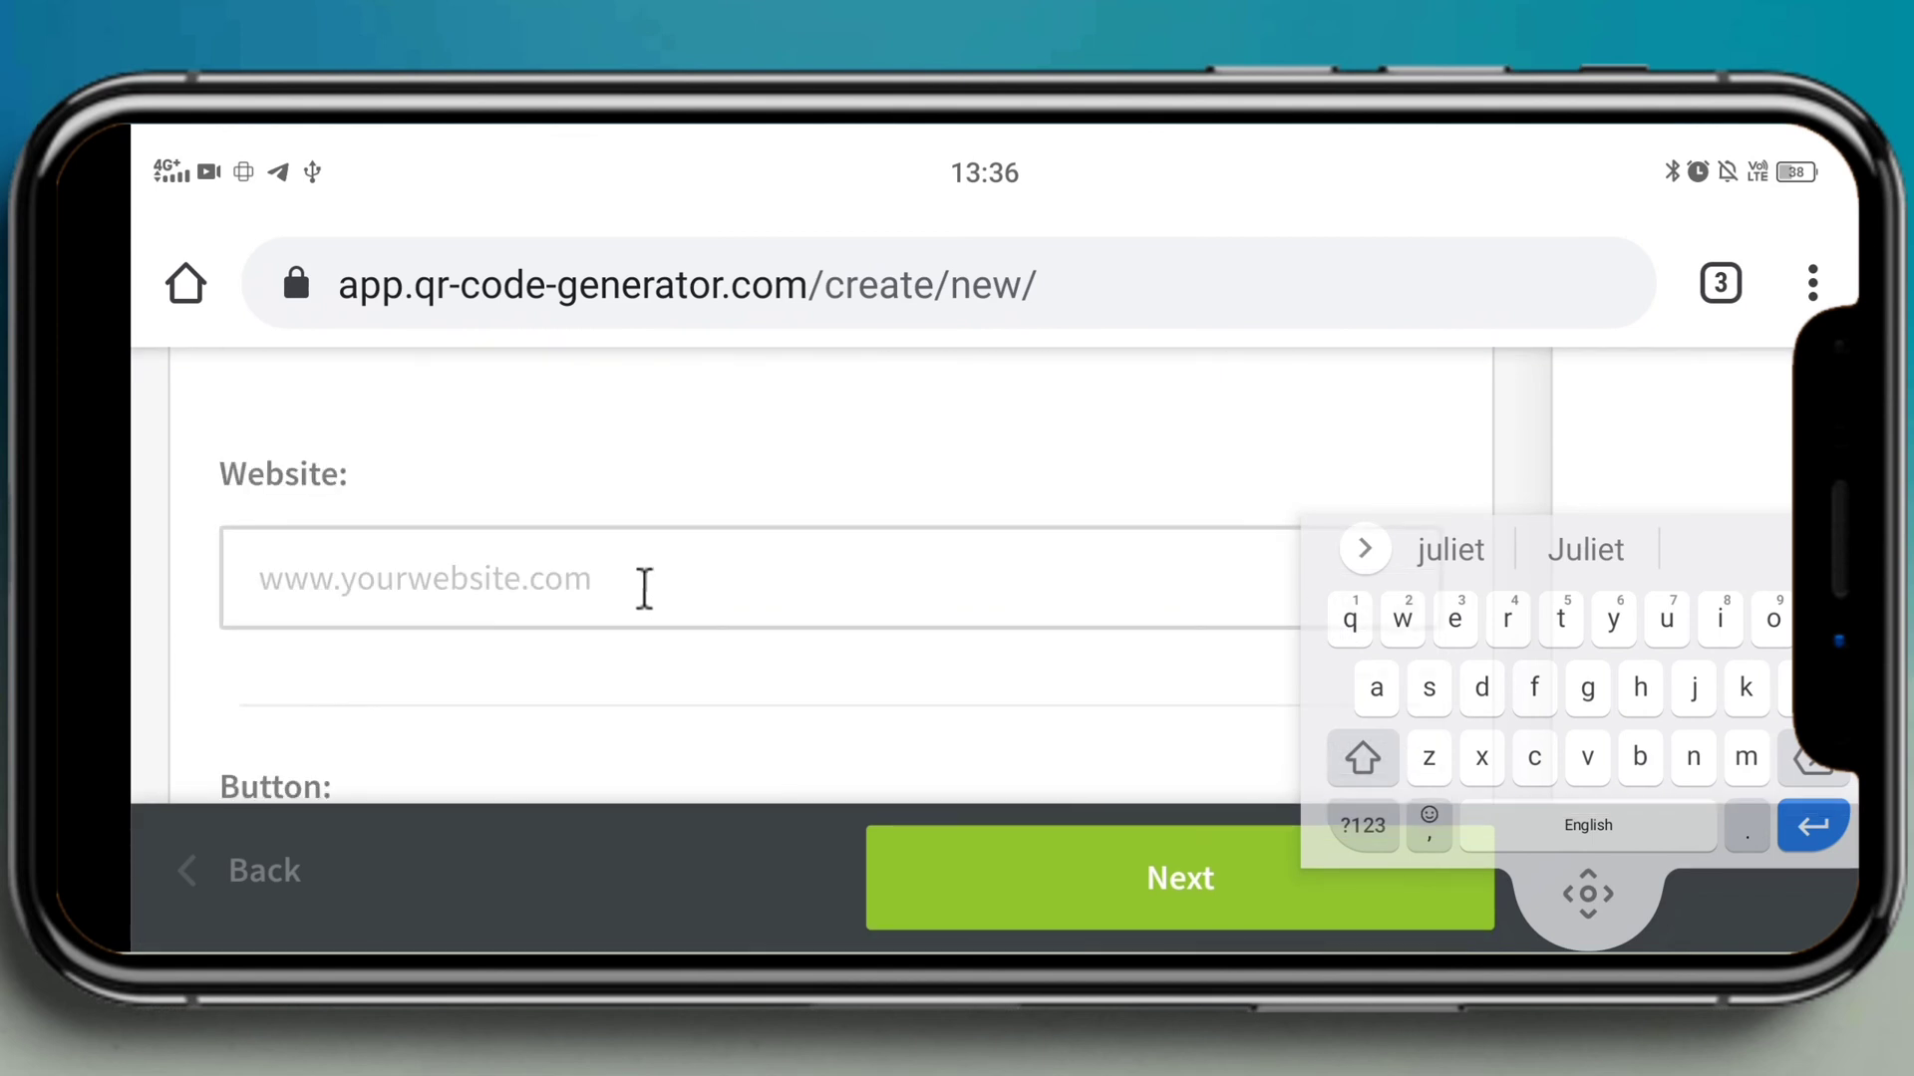
{"action": "scroll", "coordinate": [643, 588], "scroll_direction": "down", "scroll_amount": 3}
{"action": "scroll", "coordinate": [641, 582], "scroll_direction": "up", "scroll_amount": 3}
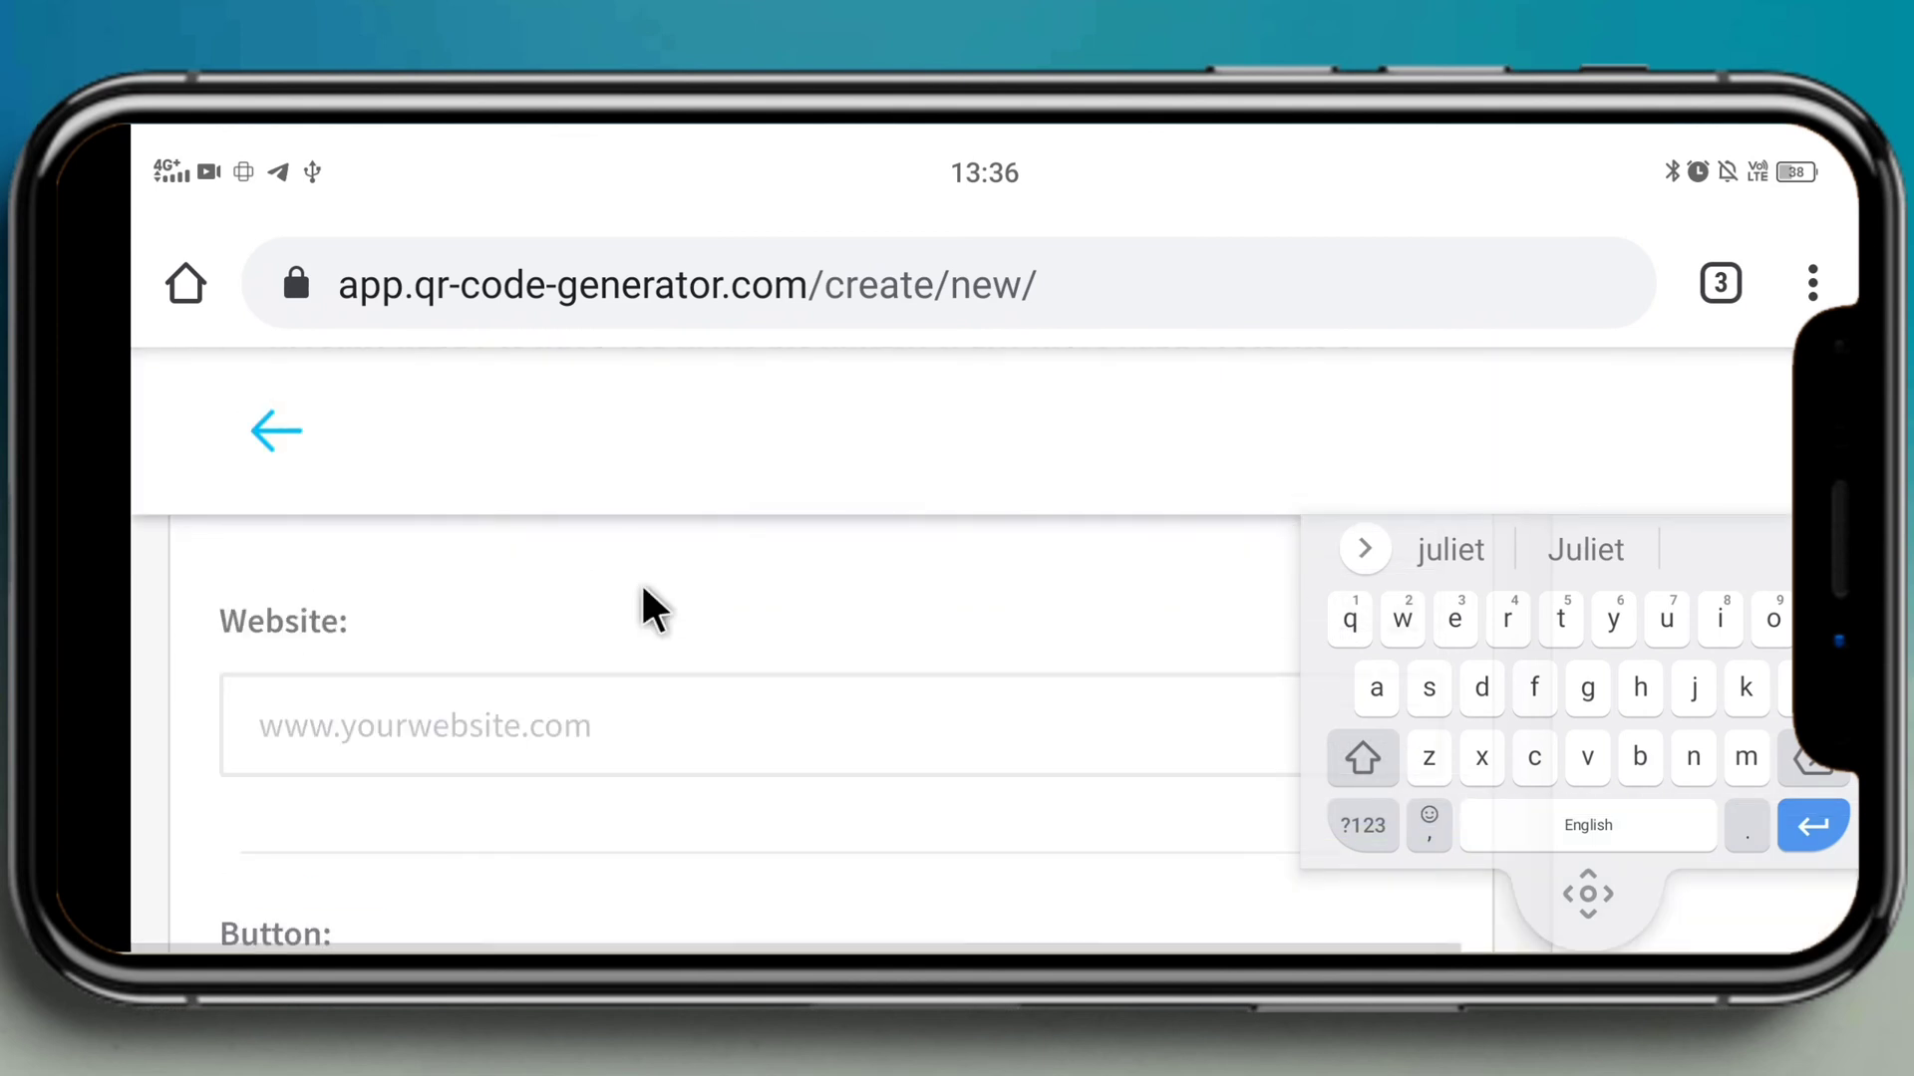
{"action": "scroll", "coordinate": [644, 590], "scroll_direction": "up", "scroll_amount": 5}
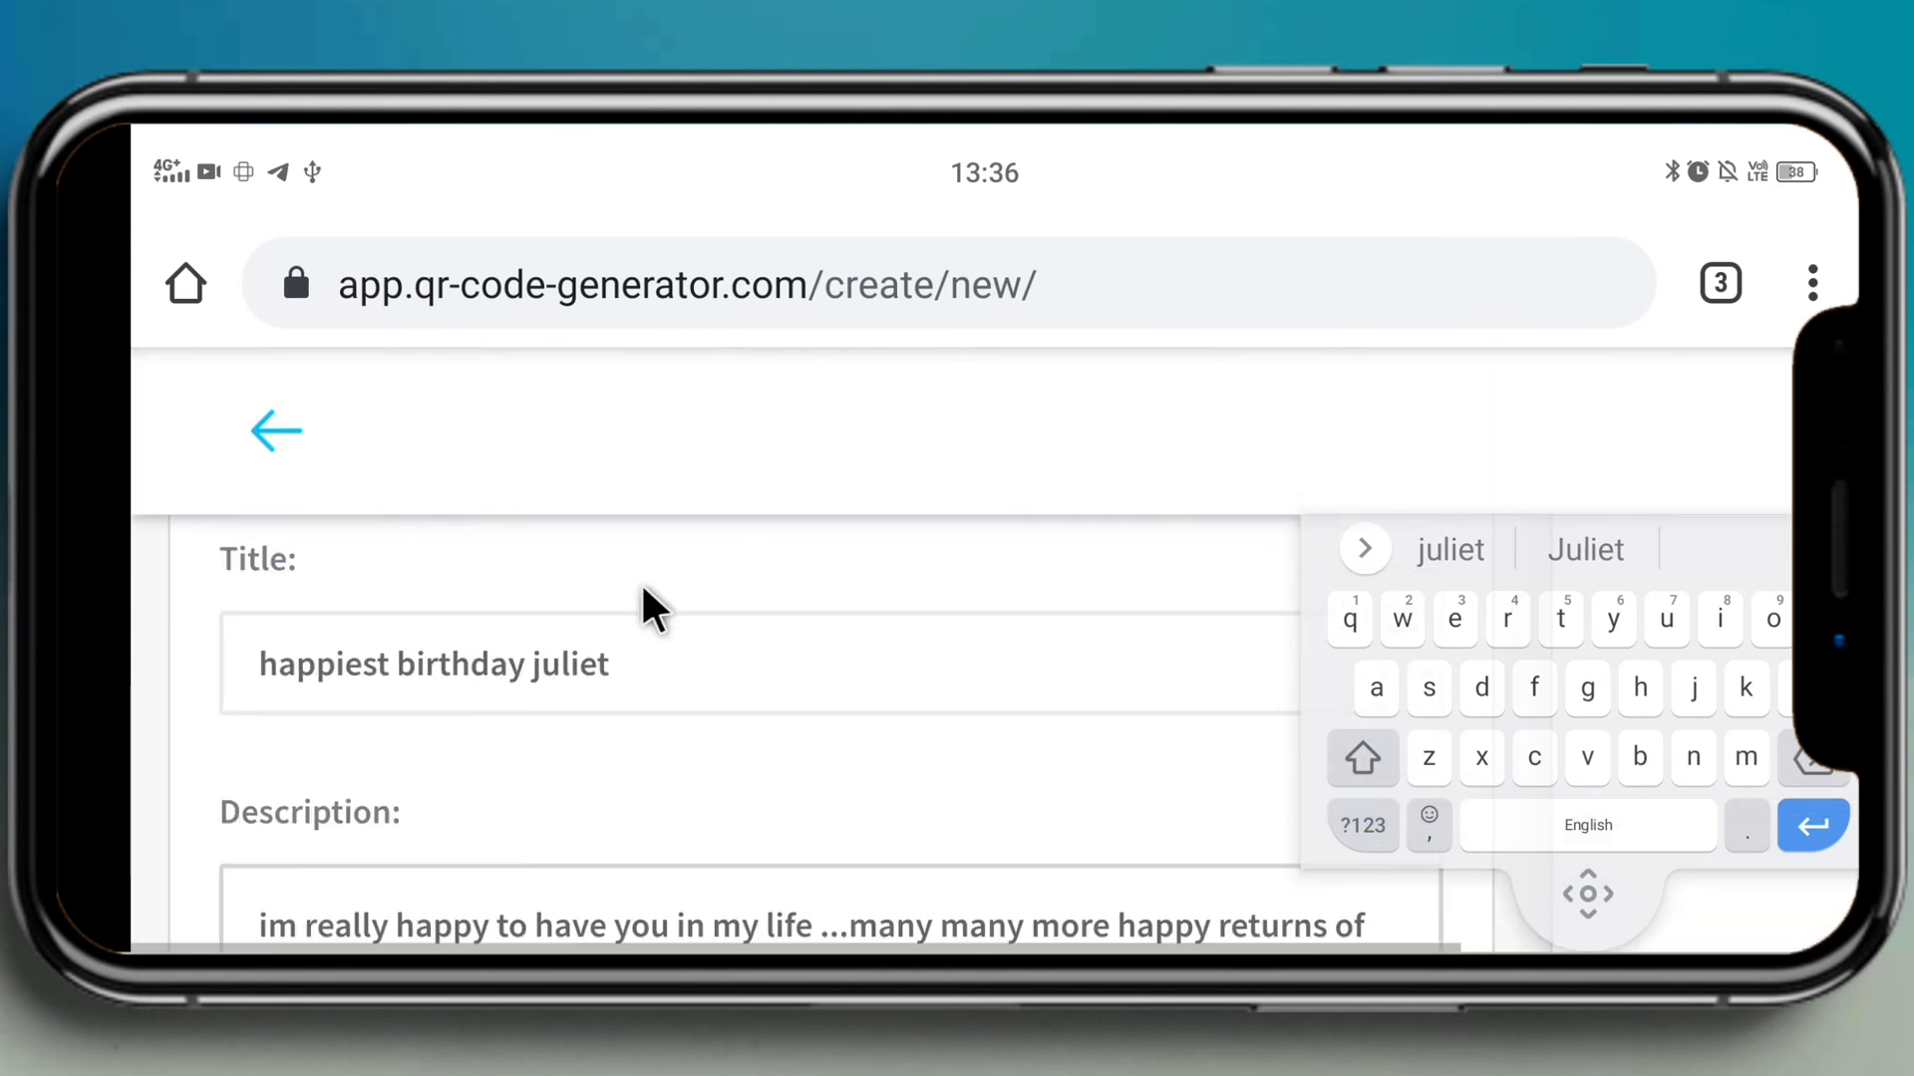
{"action": "left_click", "coordinate": [1563, 847]}
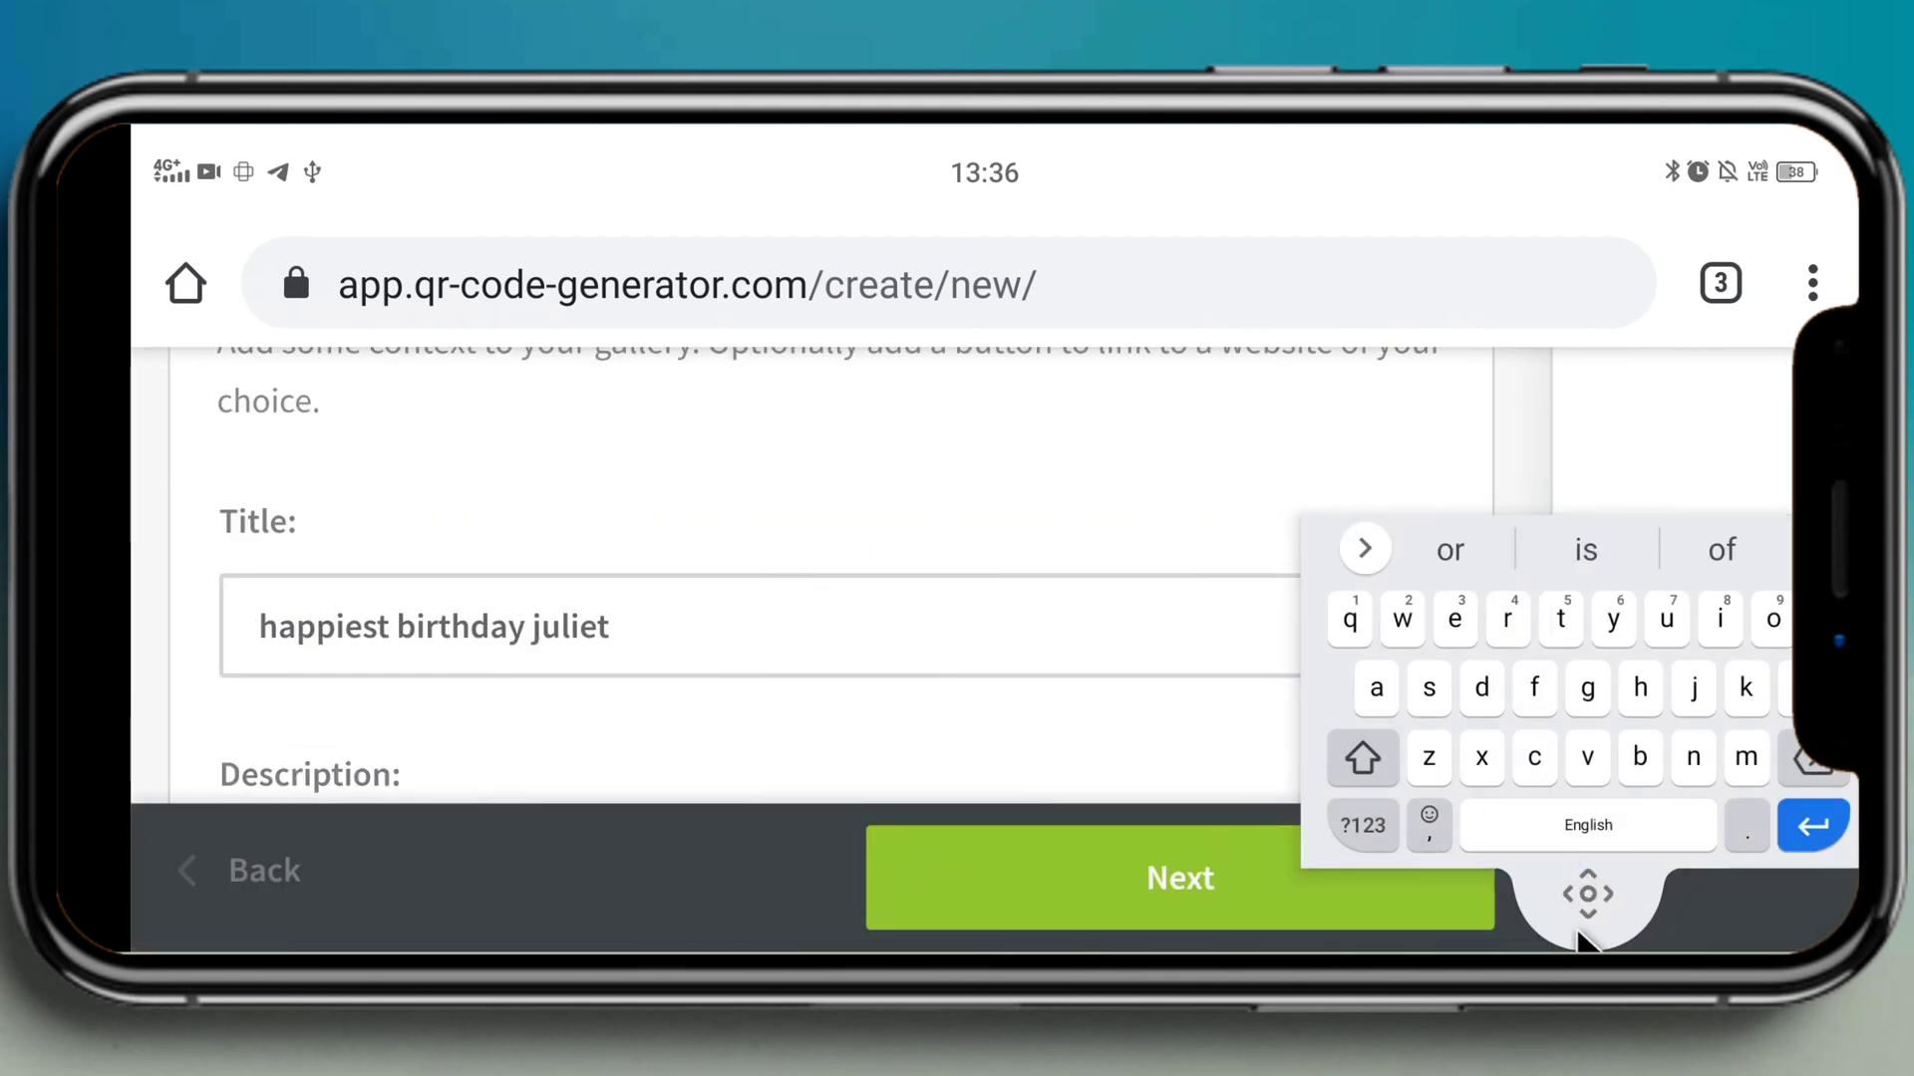
{"action": "left_click_drag", "start_coordinate": [1575, 907], "coordinate": [827, 712]}
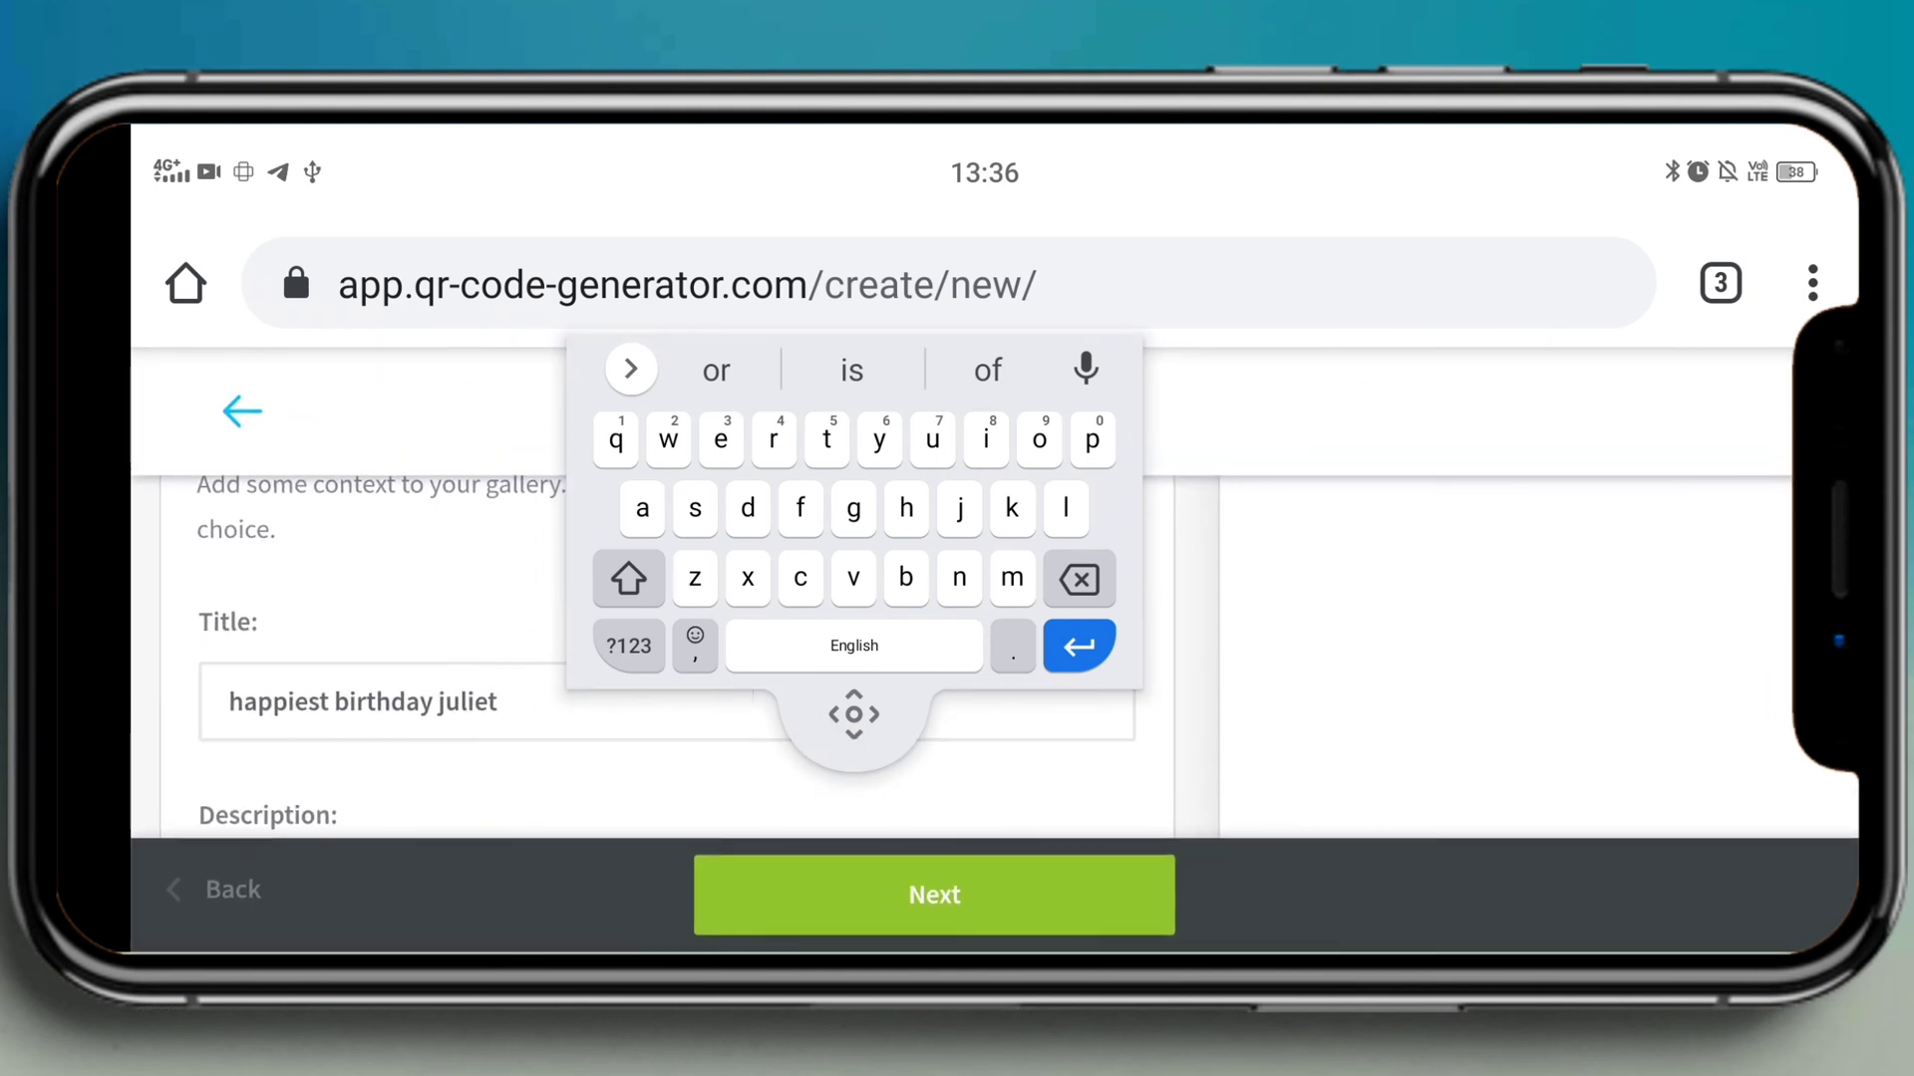
{"action": "scroll", "coordinate": [378, 658], "scroll_direction": "up", "scroll_amount": 10}
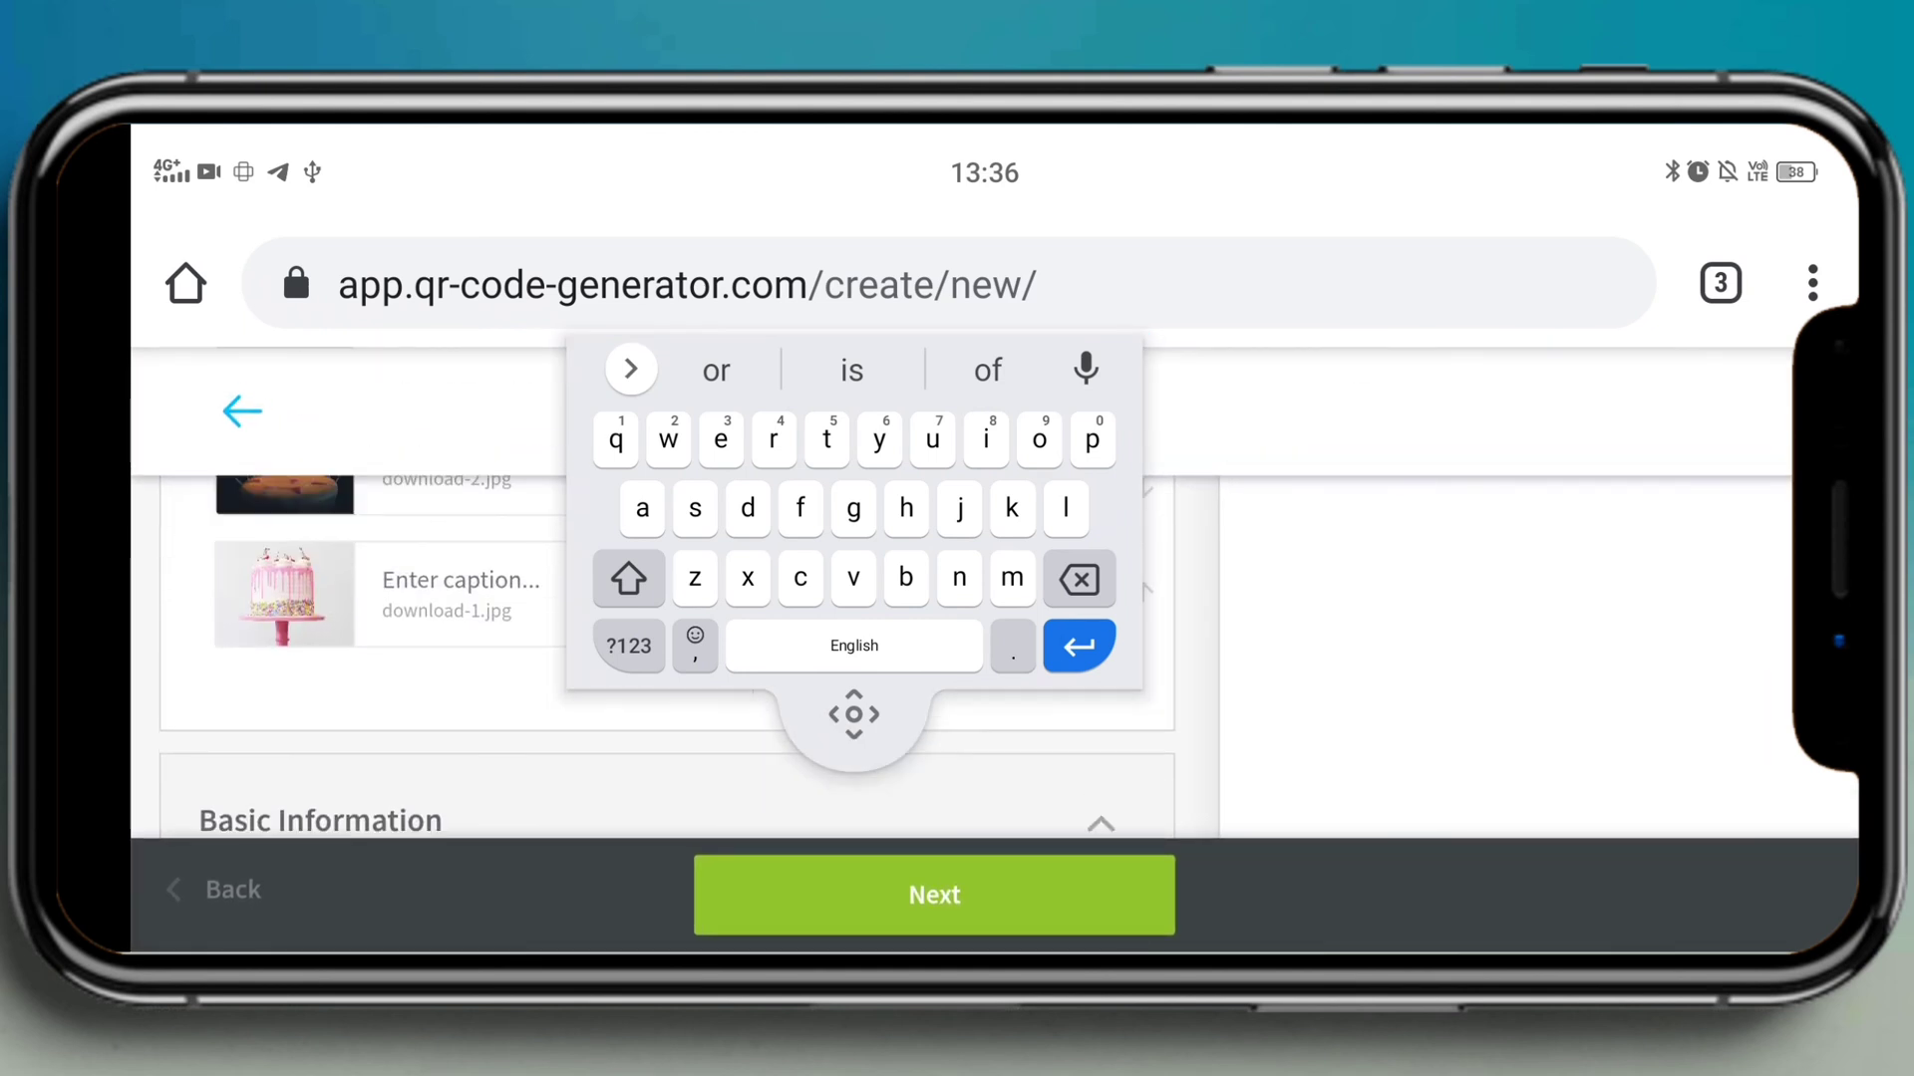
{"action": "scroll", "coordinate": [379, 678], "scroll_direction": "up", "scroll_amount": 2}
{"action": "left_click_drag", "start_coordinate": [854, 715], "coordinate": [513, 789]}
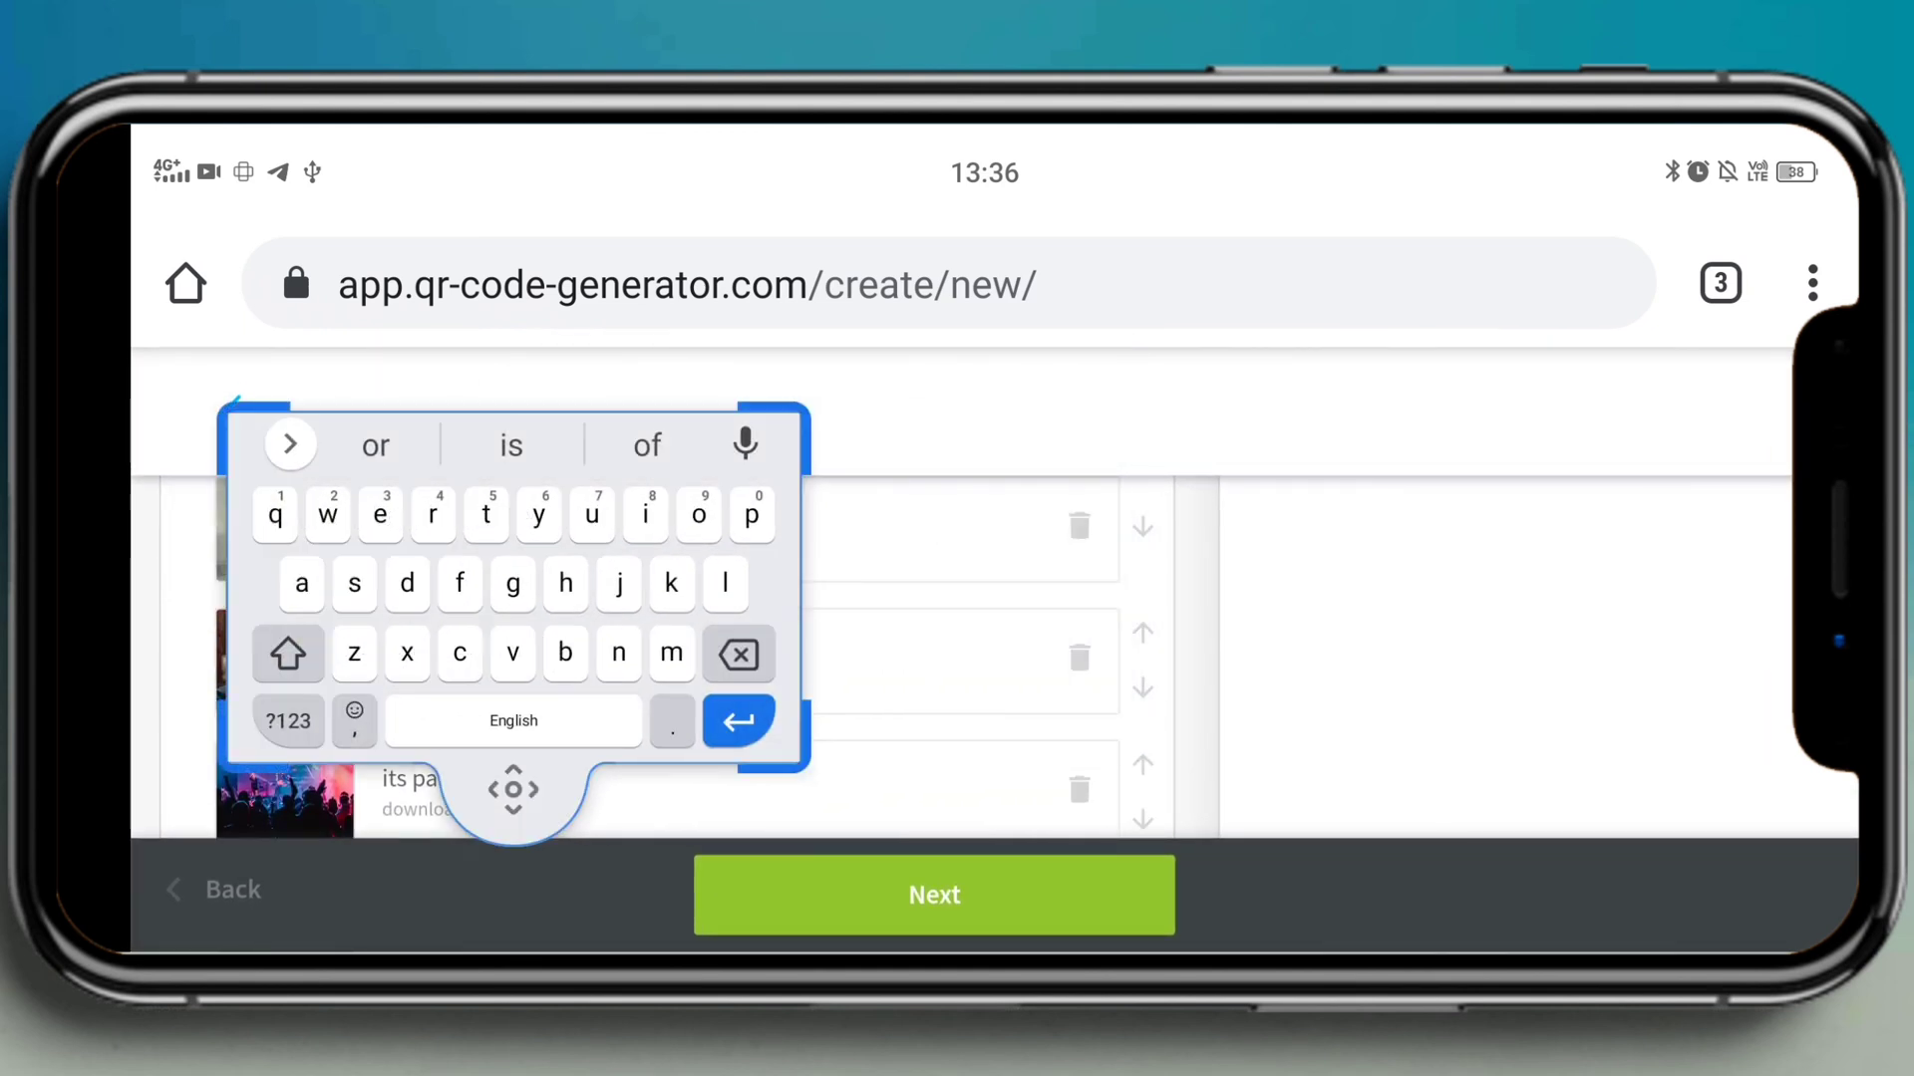
{"action": "scroll", "coordinate": [987, 657], "scroll_direction": "down", "scroll_amount": 5}
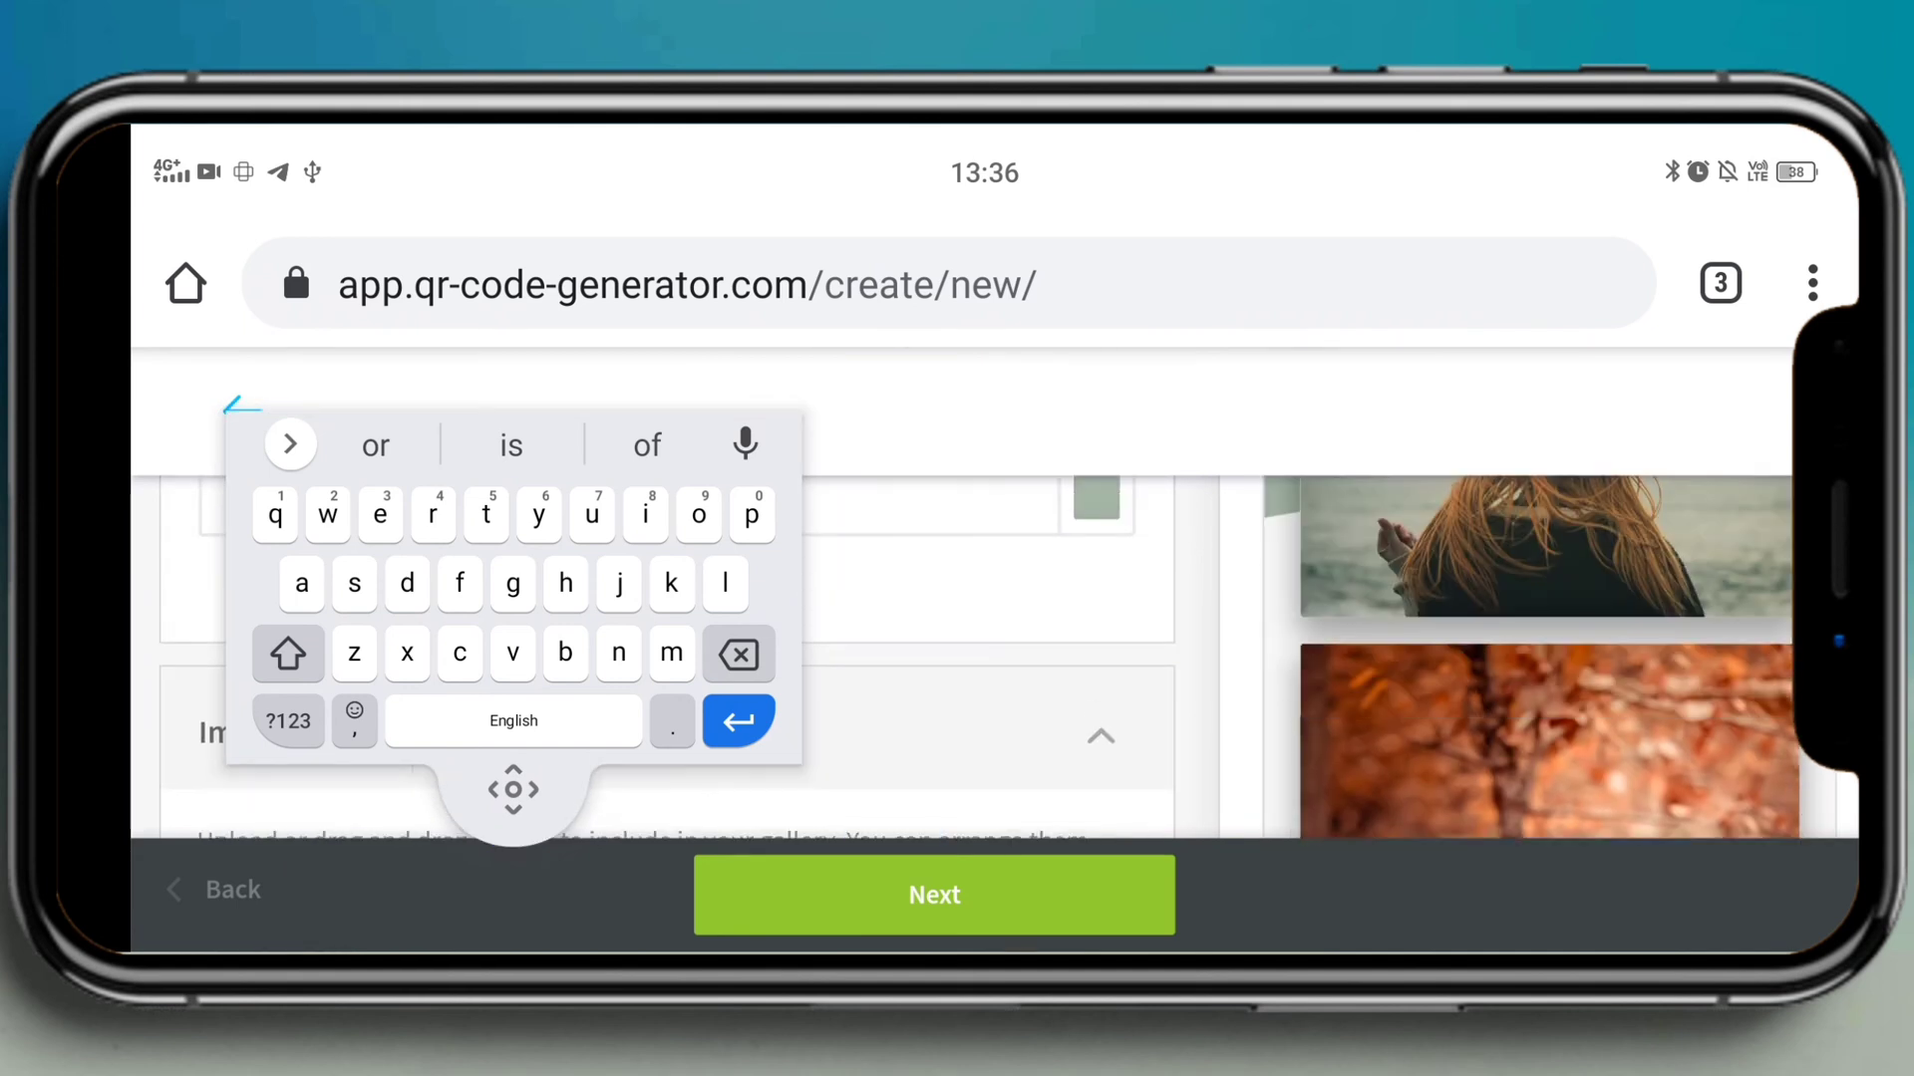
{"action": "scroll", "coordinate": [678, 648], "scroll_direction": "up", "scroll_amount": 3}
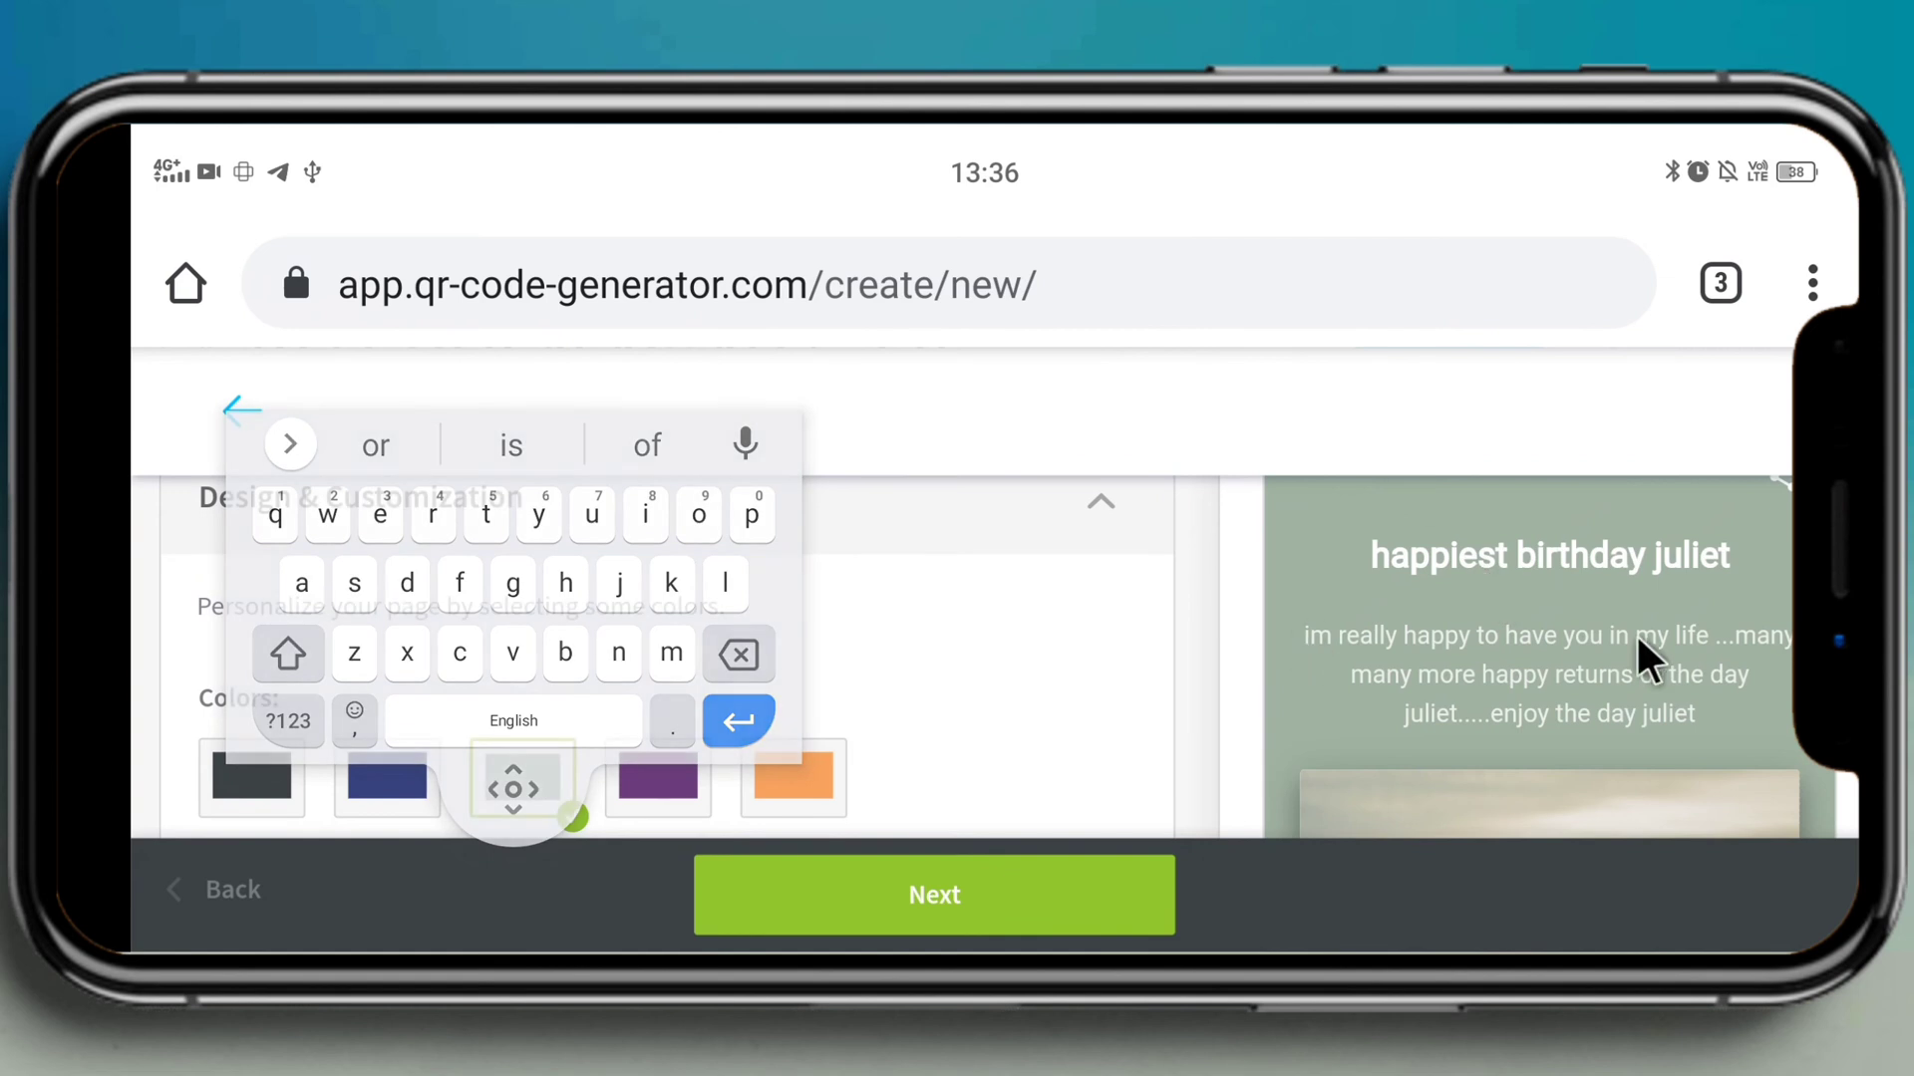
{"action": "scroll", "coordinate": [1662, 700], "scroll_direction": "down", "scroll_amount": 10}
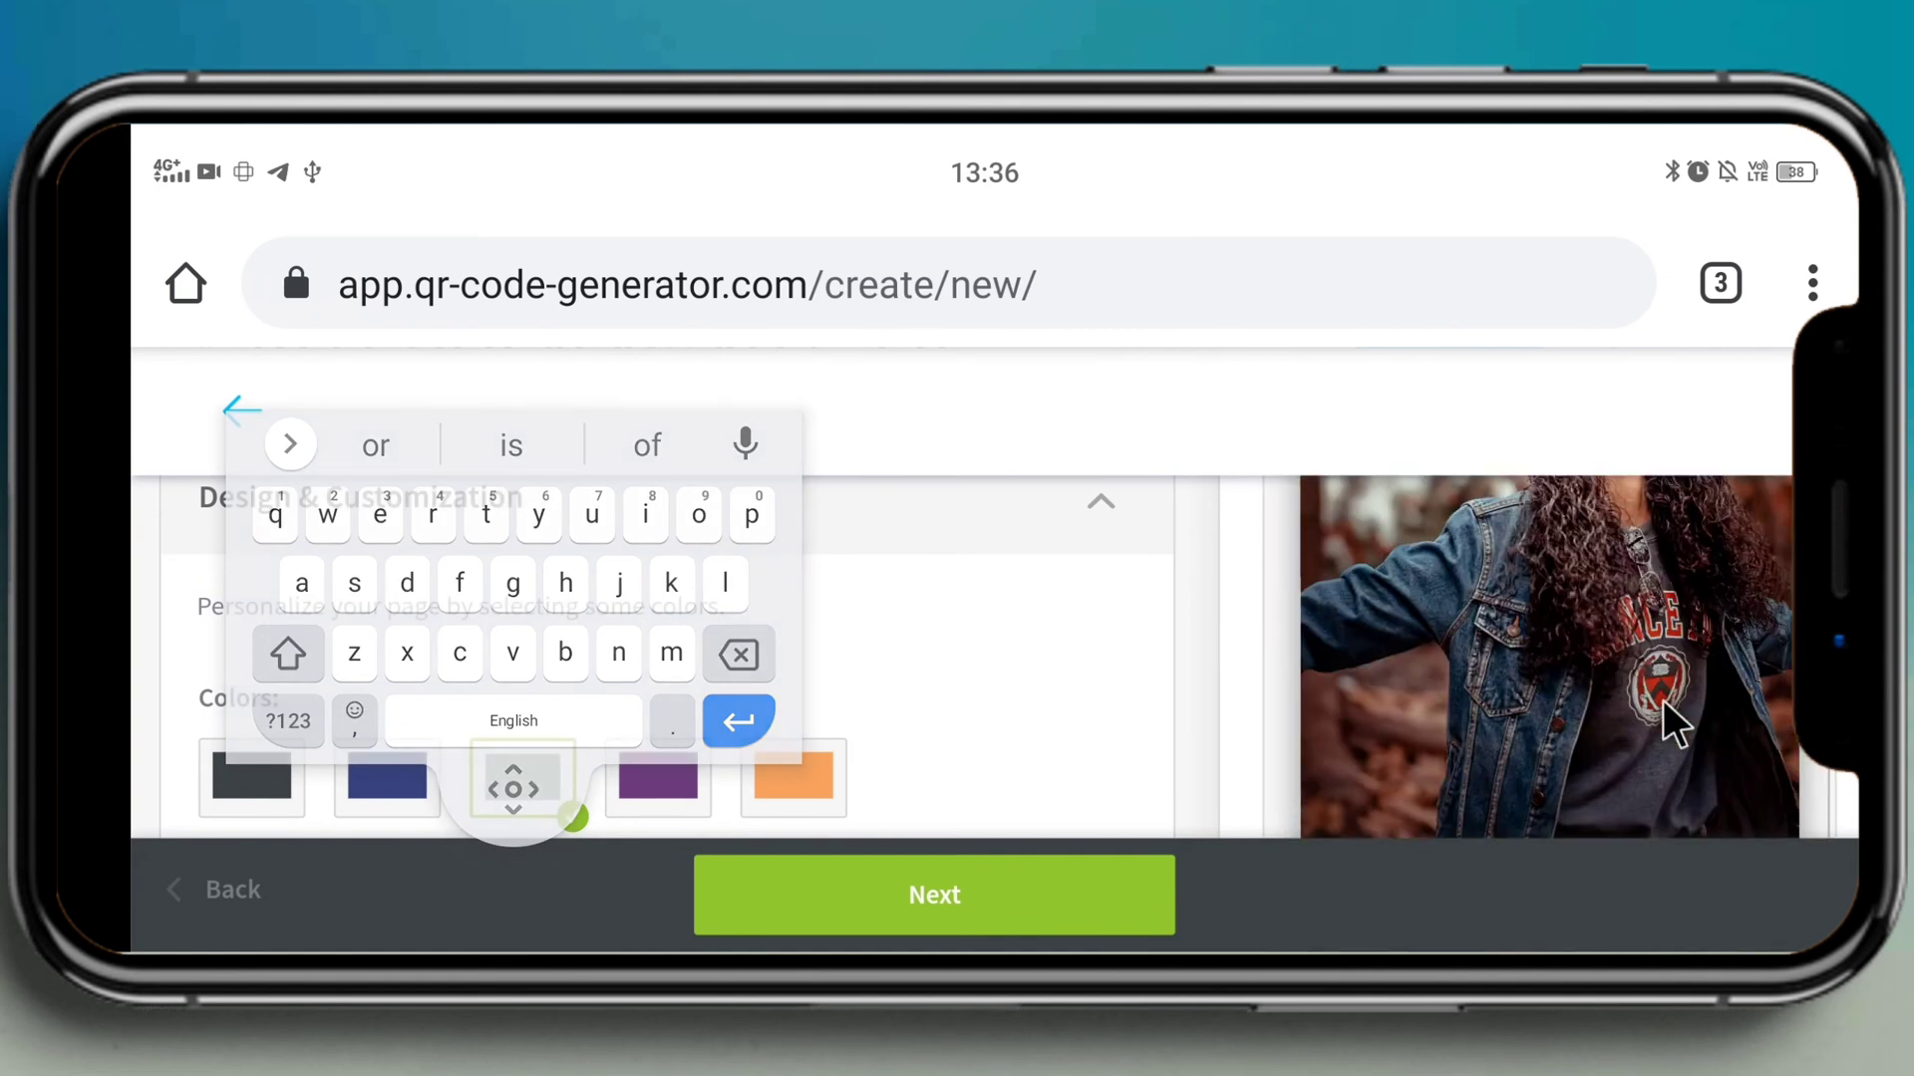
{"action": "scroll", "coordinate": [1665, 702], "scroll_direction": "down", "scroll_amount": 5}
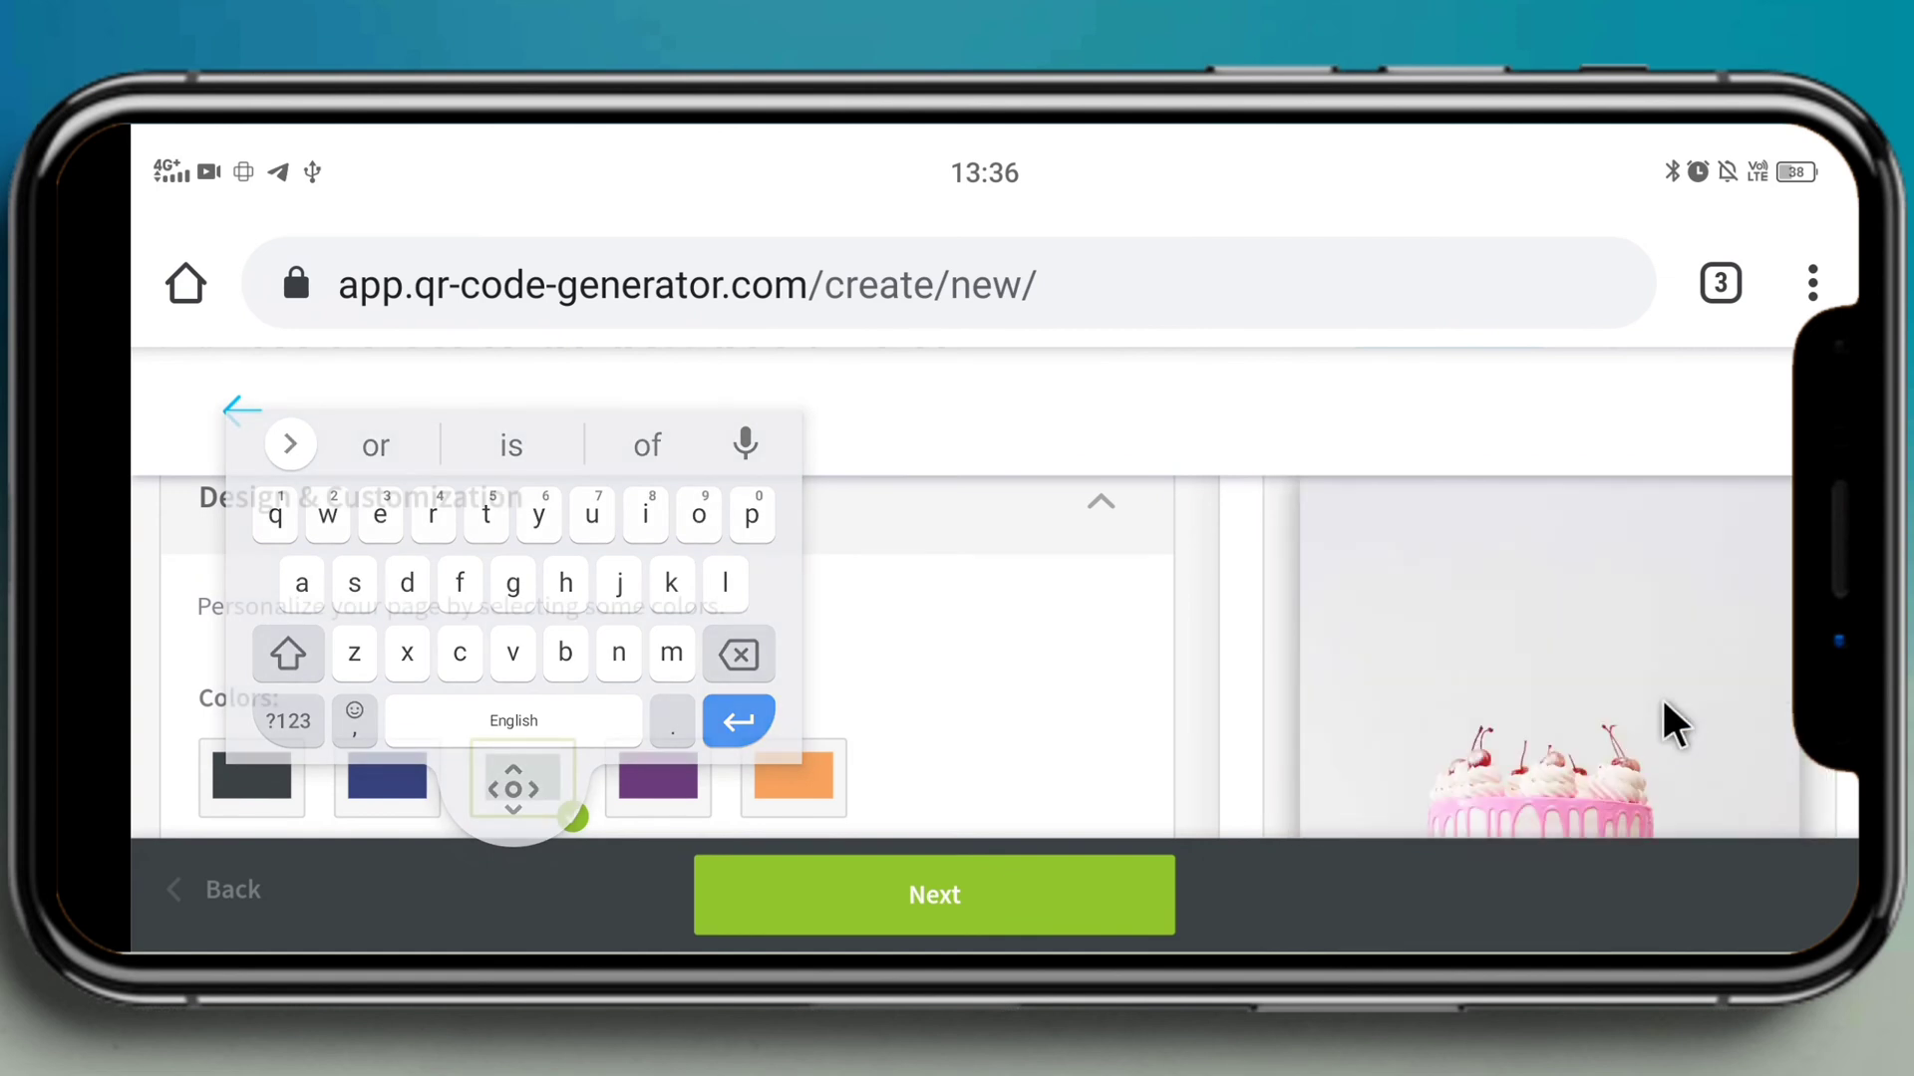
{"action": "scroll", "coordinate": [1663, 702], "scroll_direction": "down", "scroll_amount": 10}
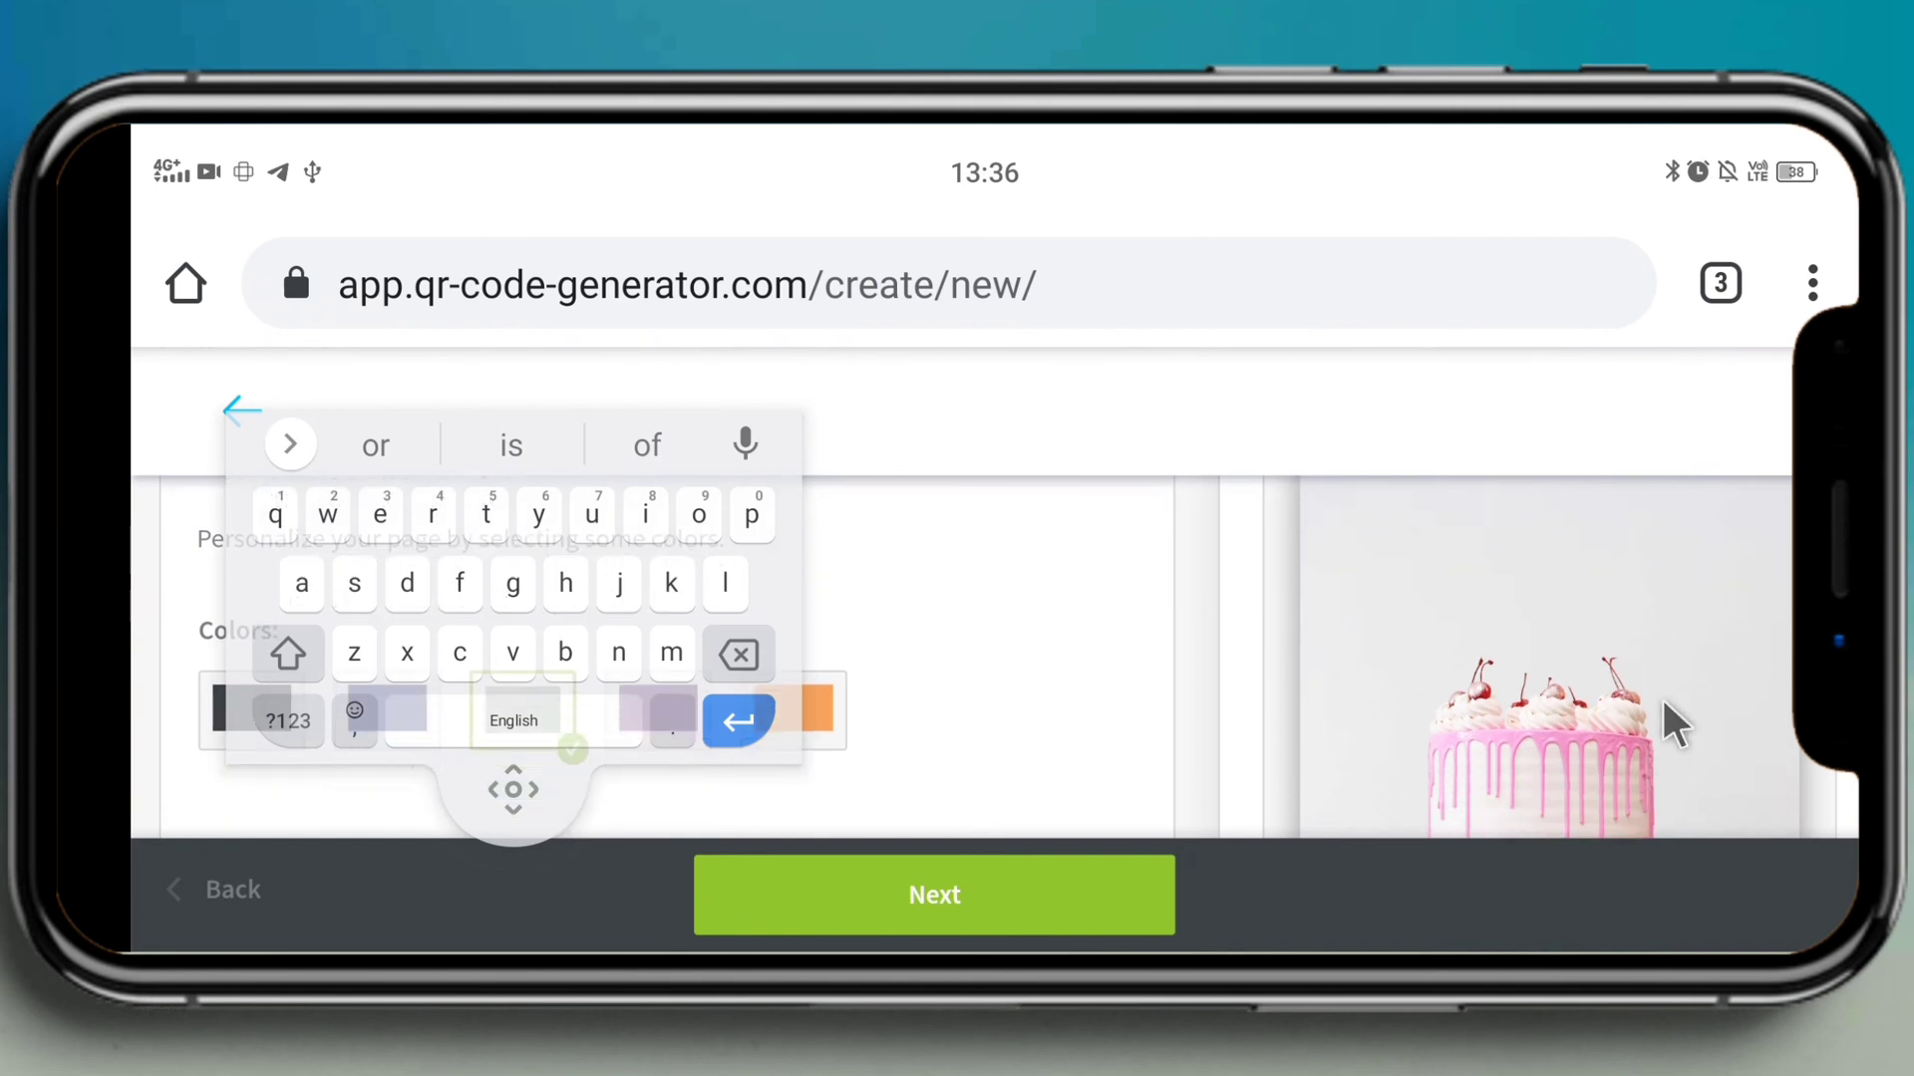
{"action": "scroll", "coordinate": [1657, 730], "scroll_direction": "down", "scroll_amount": 5}
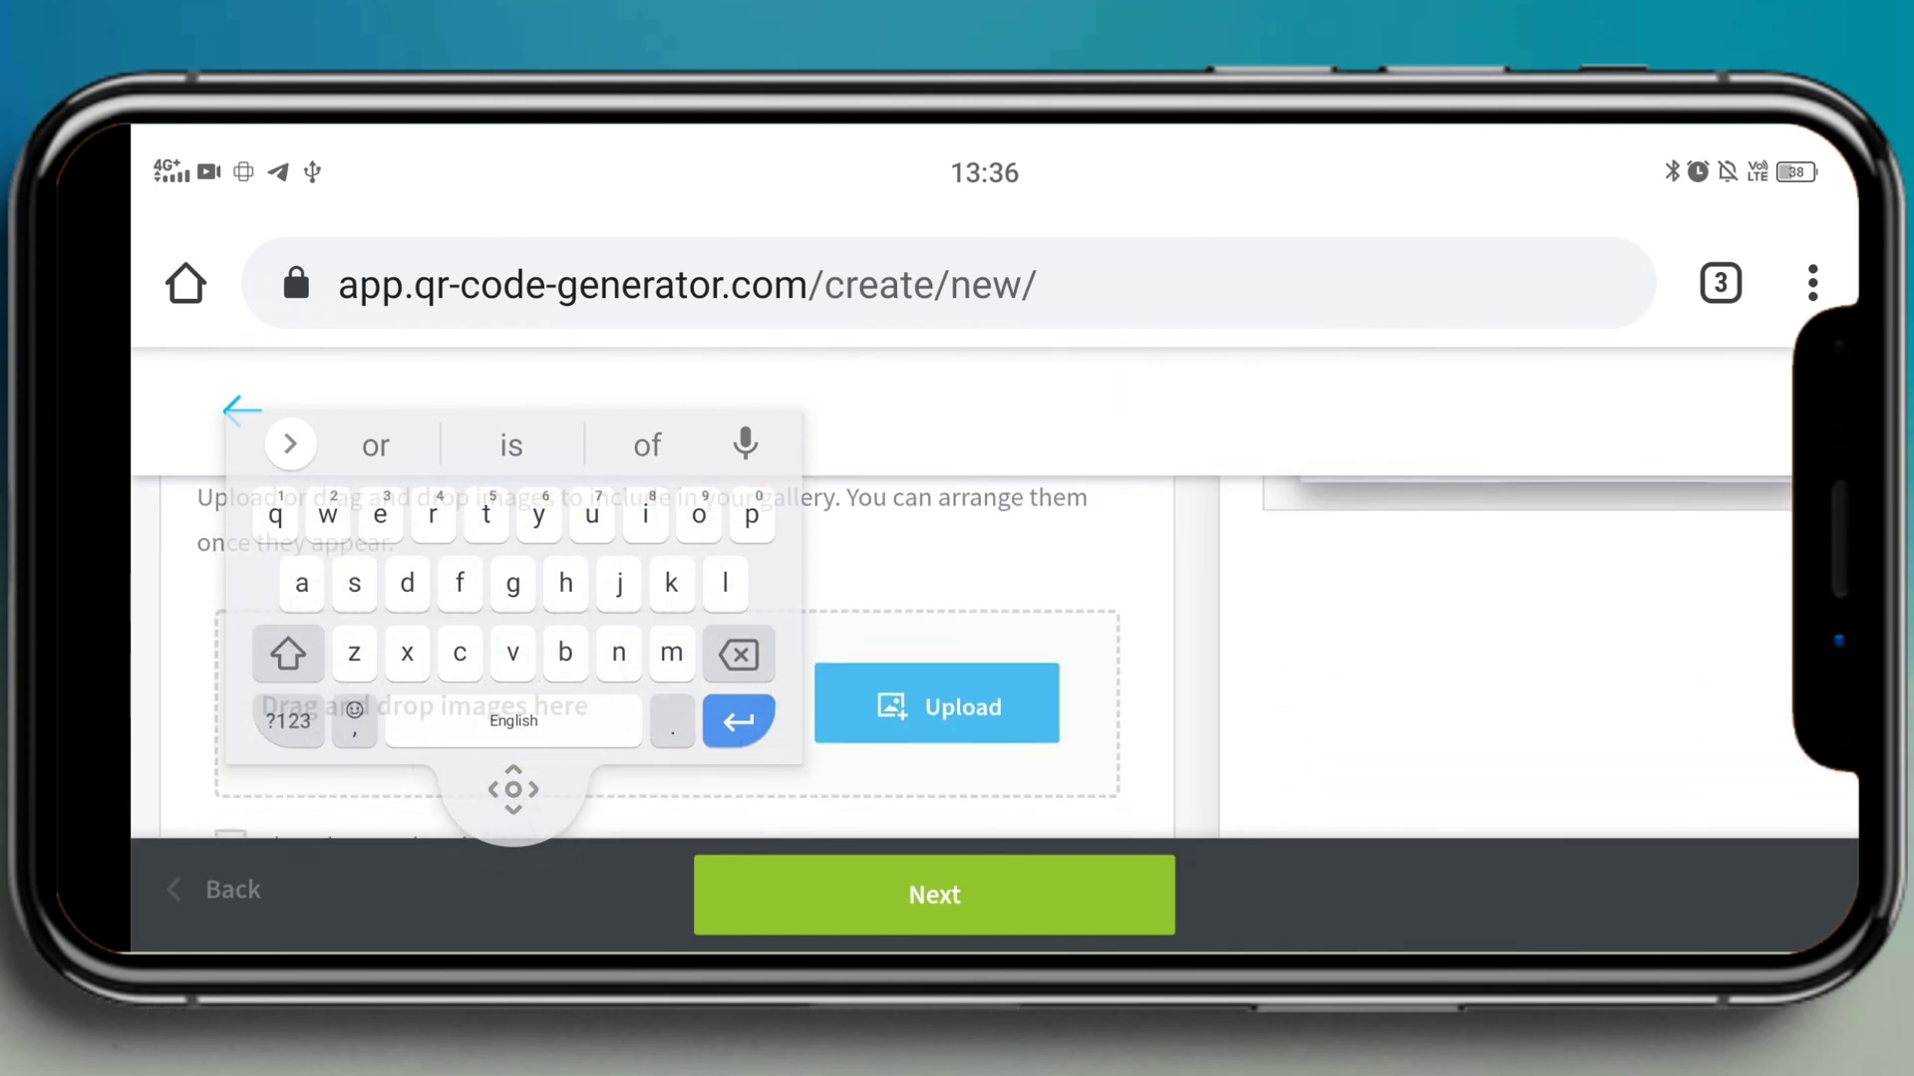
Step: Create the gallery QR code and bring up its design page with the SCAN ME frame
{"action": "left_click", "coordinate": [961, 913]}
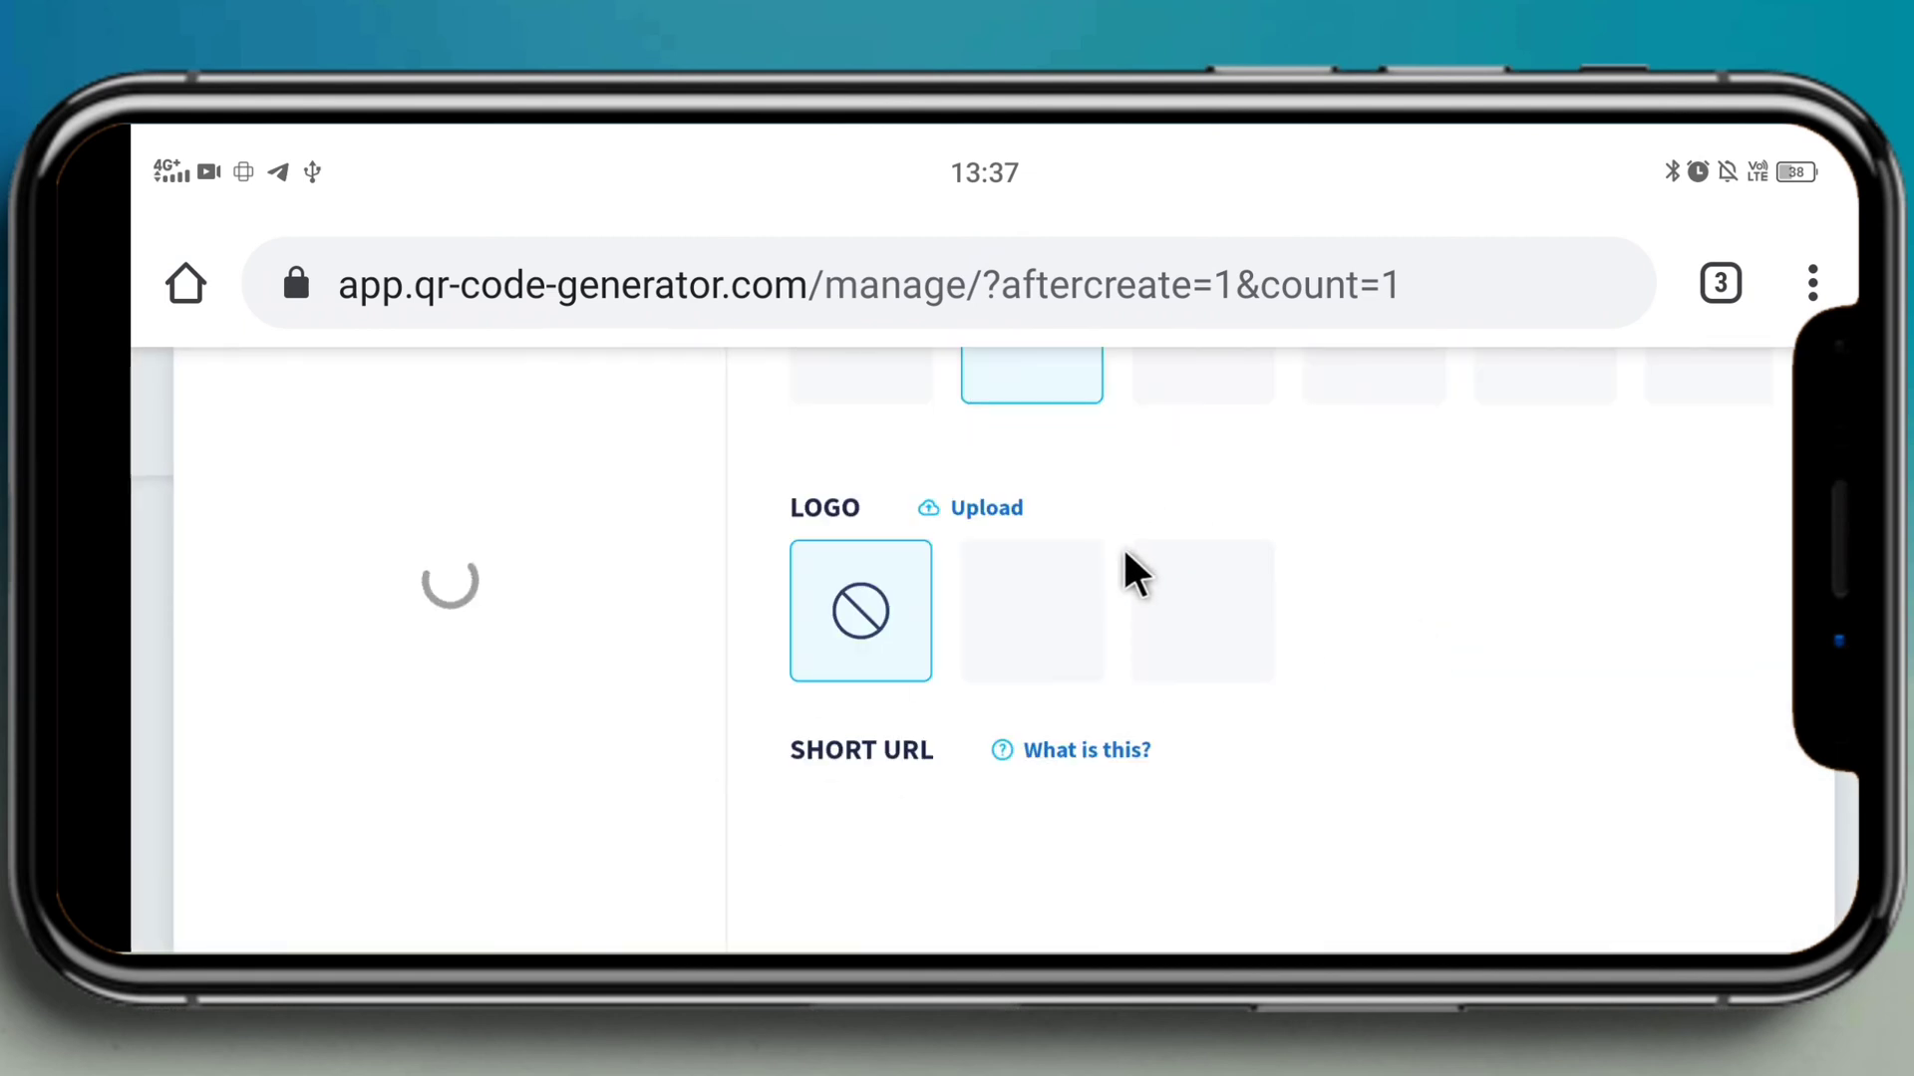
{"action": "scroll", "coordinate": [1315, 554], "scroll_direction": "up", "scroll_amount": 3}
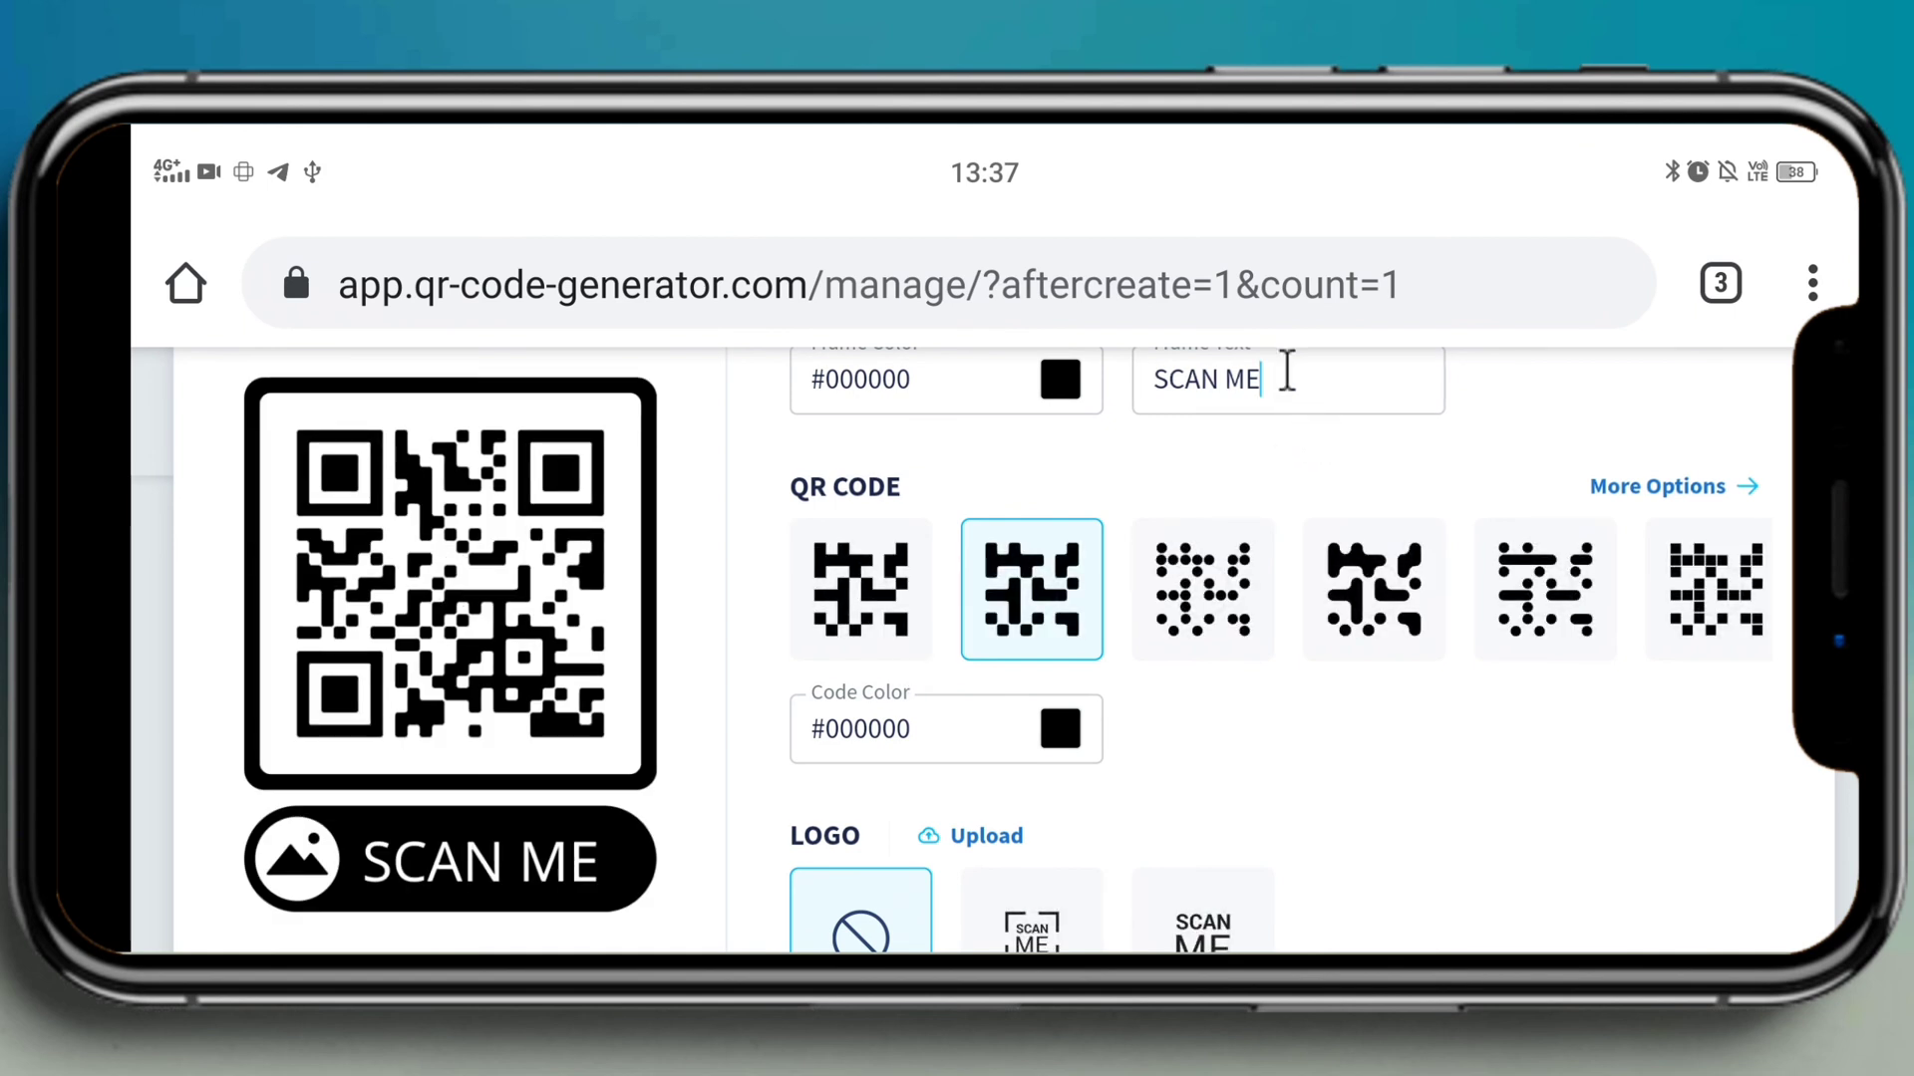
Step: Replace the frame text SCAN ME with 'happy birthdaty' and save the QR code
{"action": "left_click", "coordinate": [1286, 372]}
{"action": "key", "text": "BackSpace"}
{"action": "key", "text": "BackSpace"}
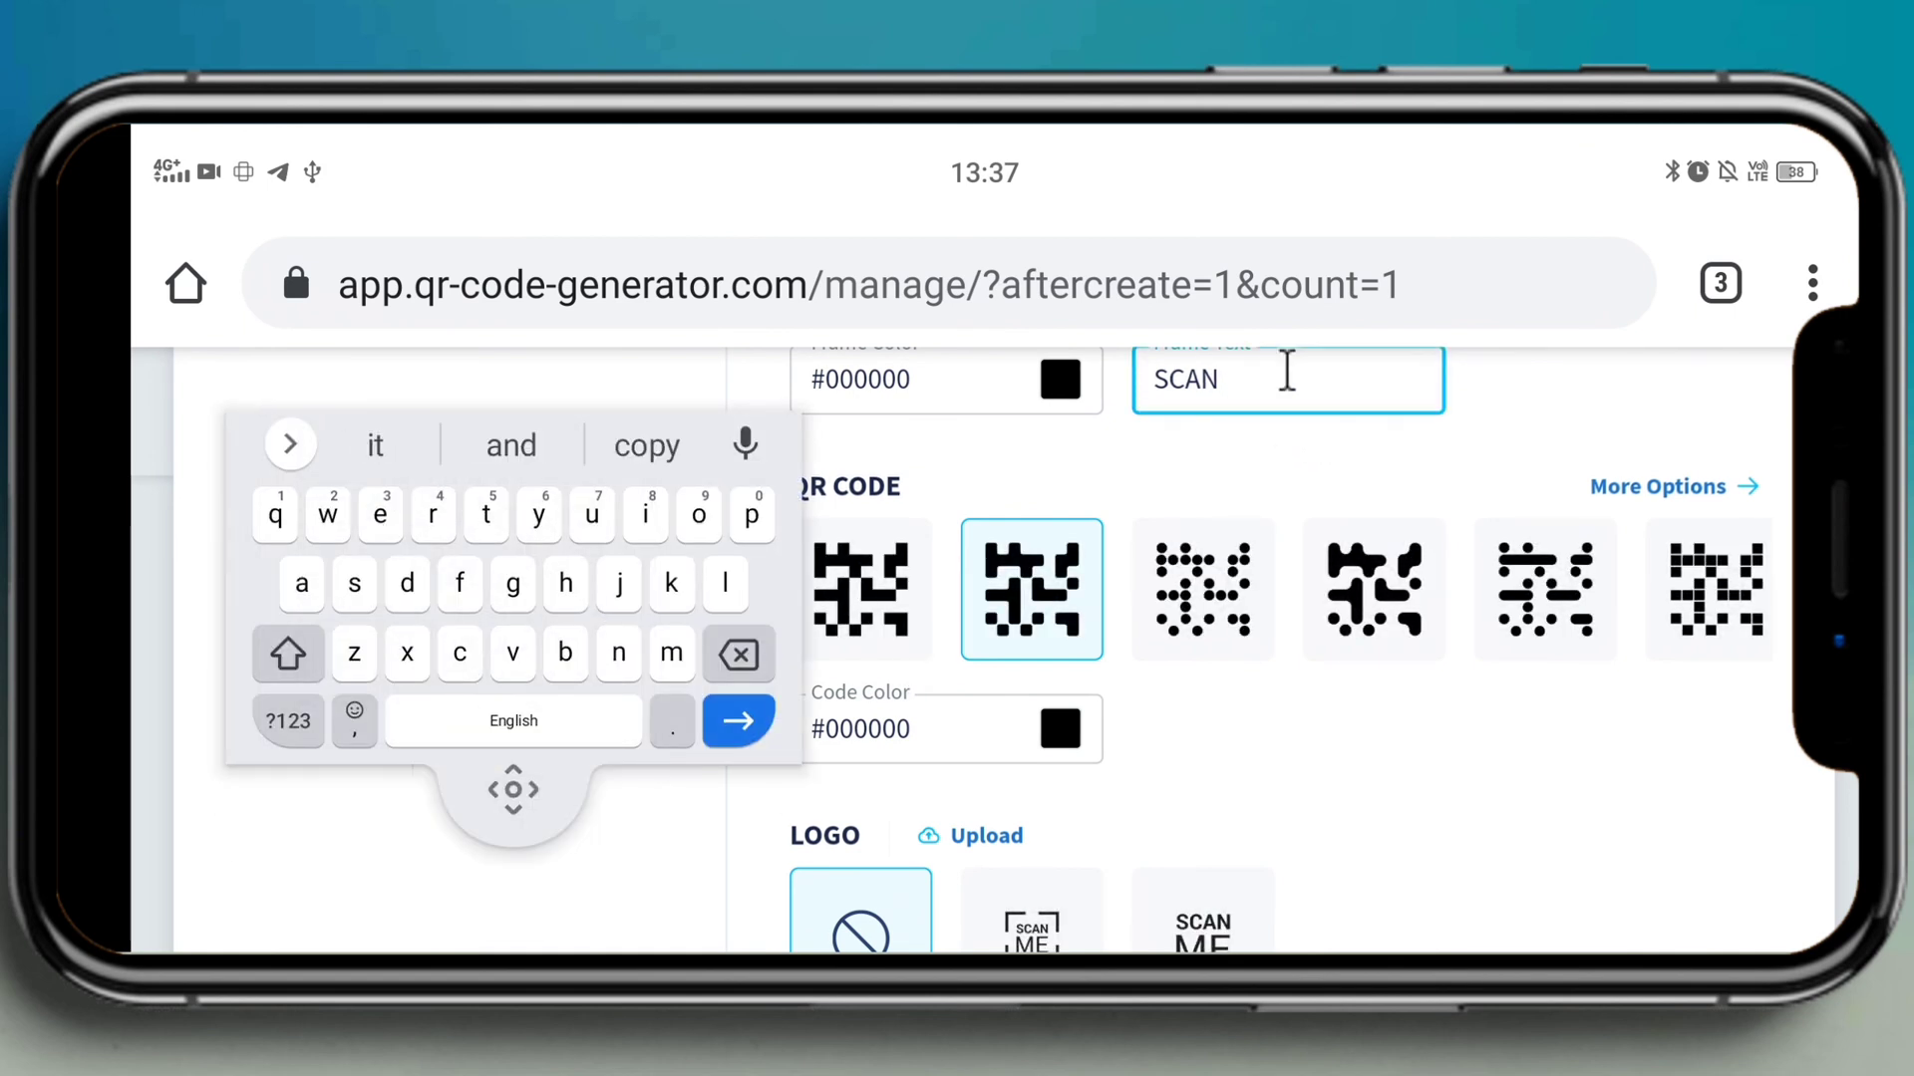
{"action": "key", "text": "BackSpace"}
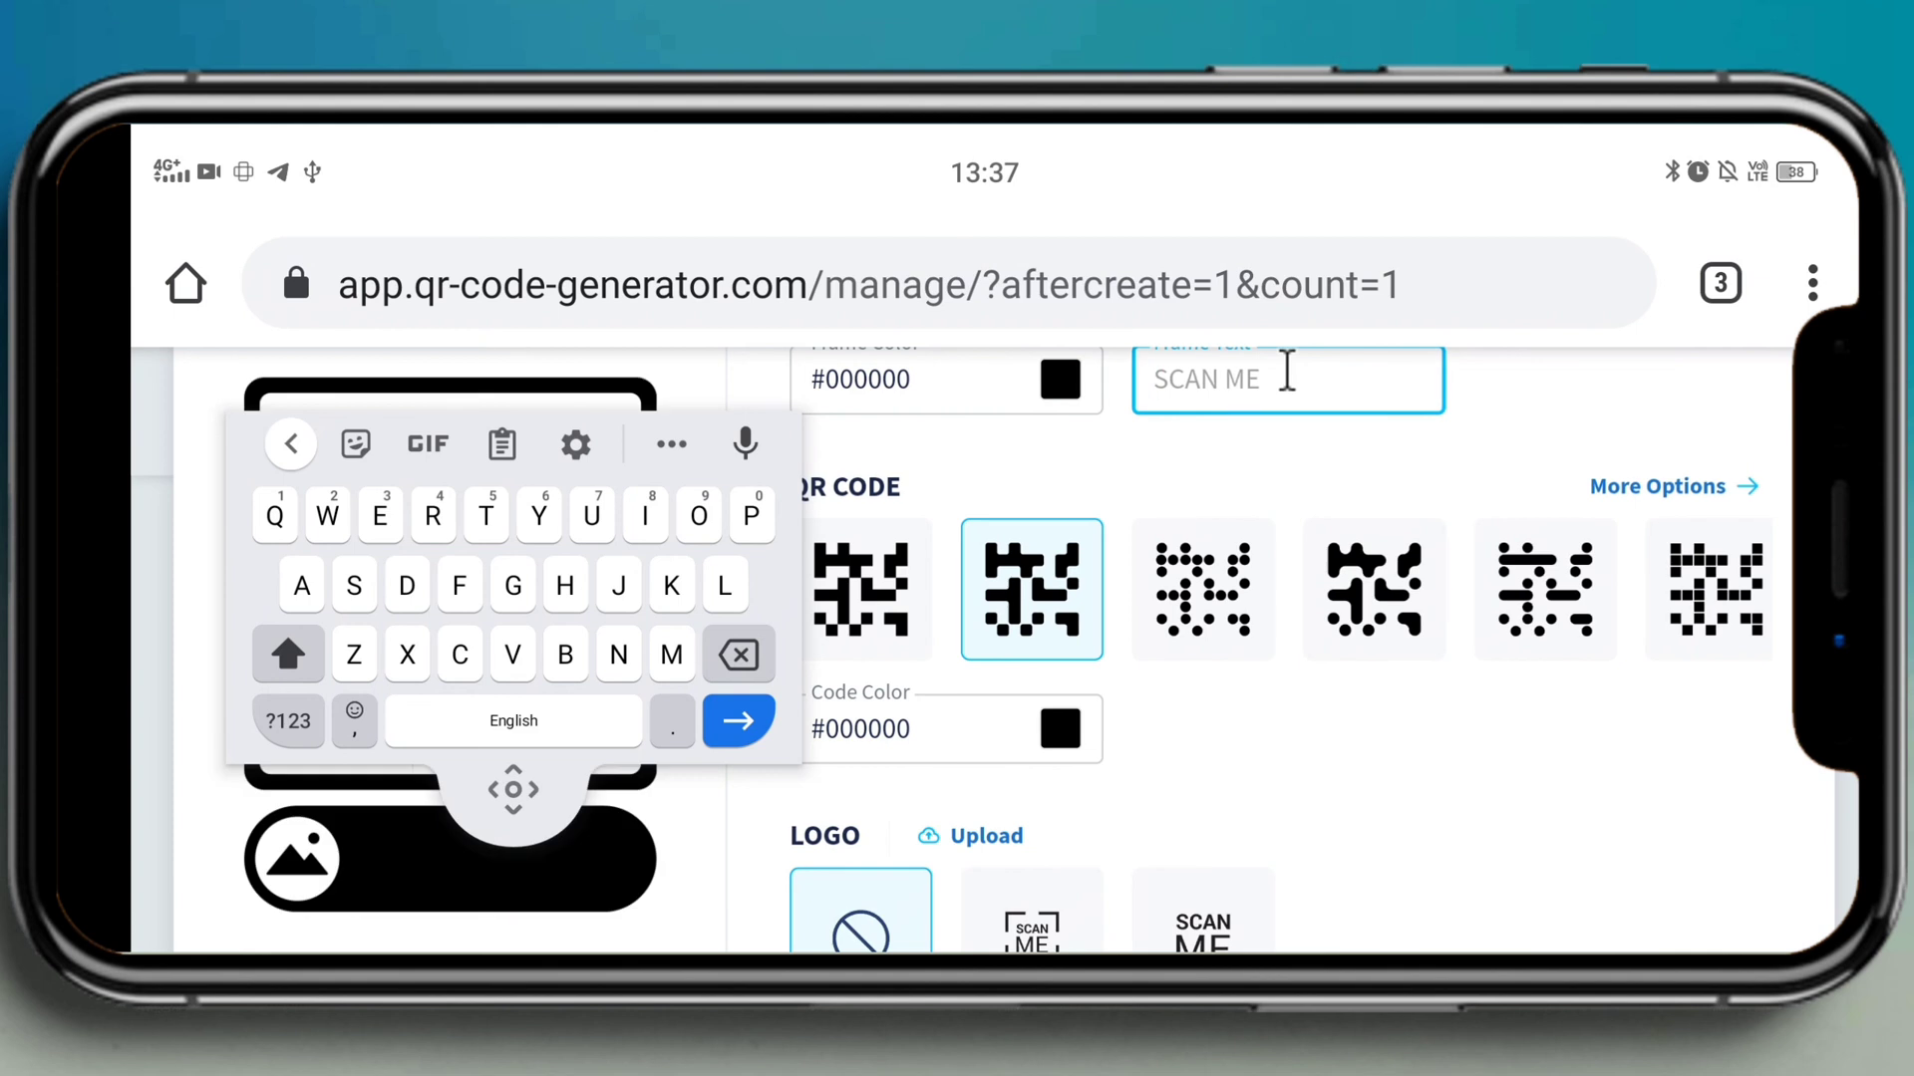
{"action": "type", "text": "ha"}
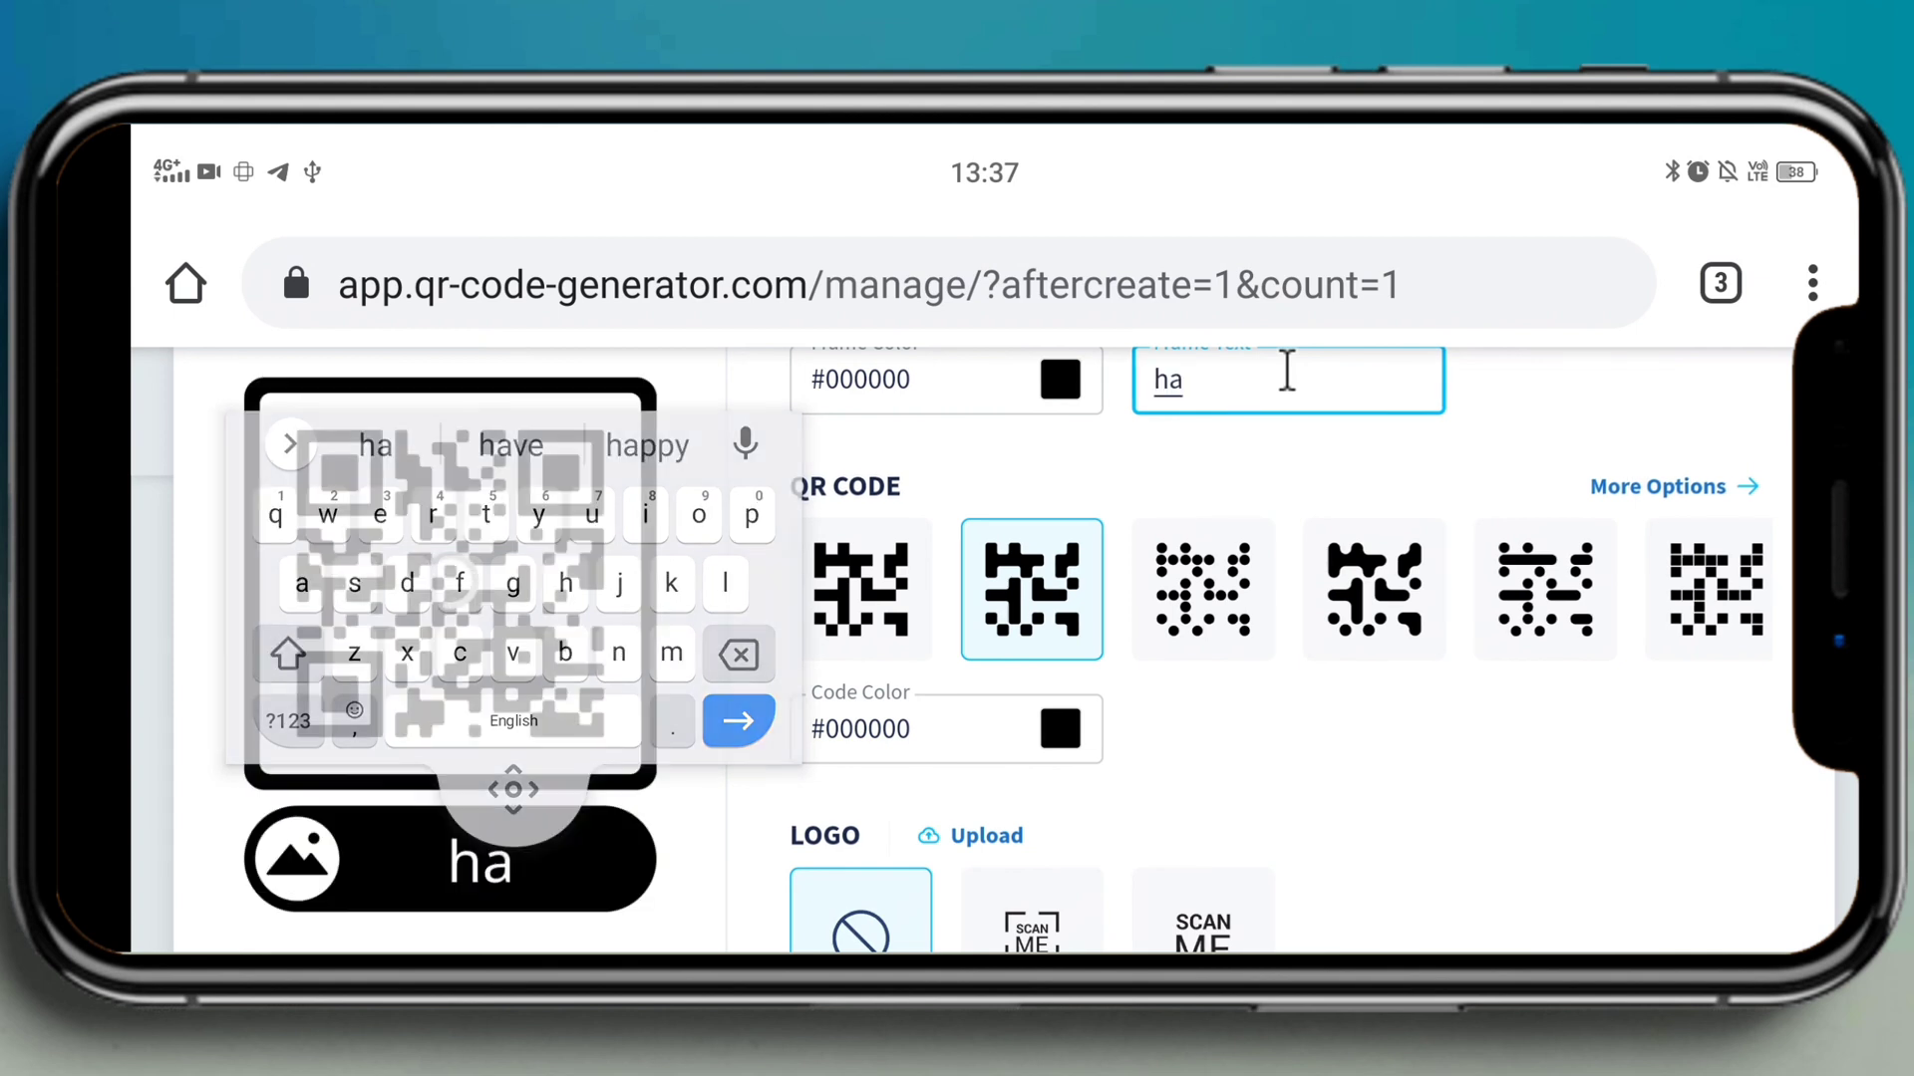
{"action": "type", "text": "ppy b"}
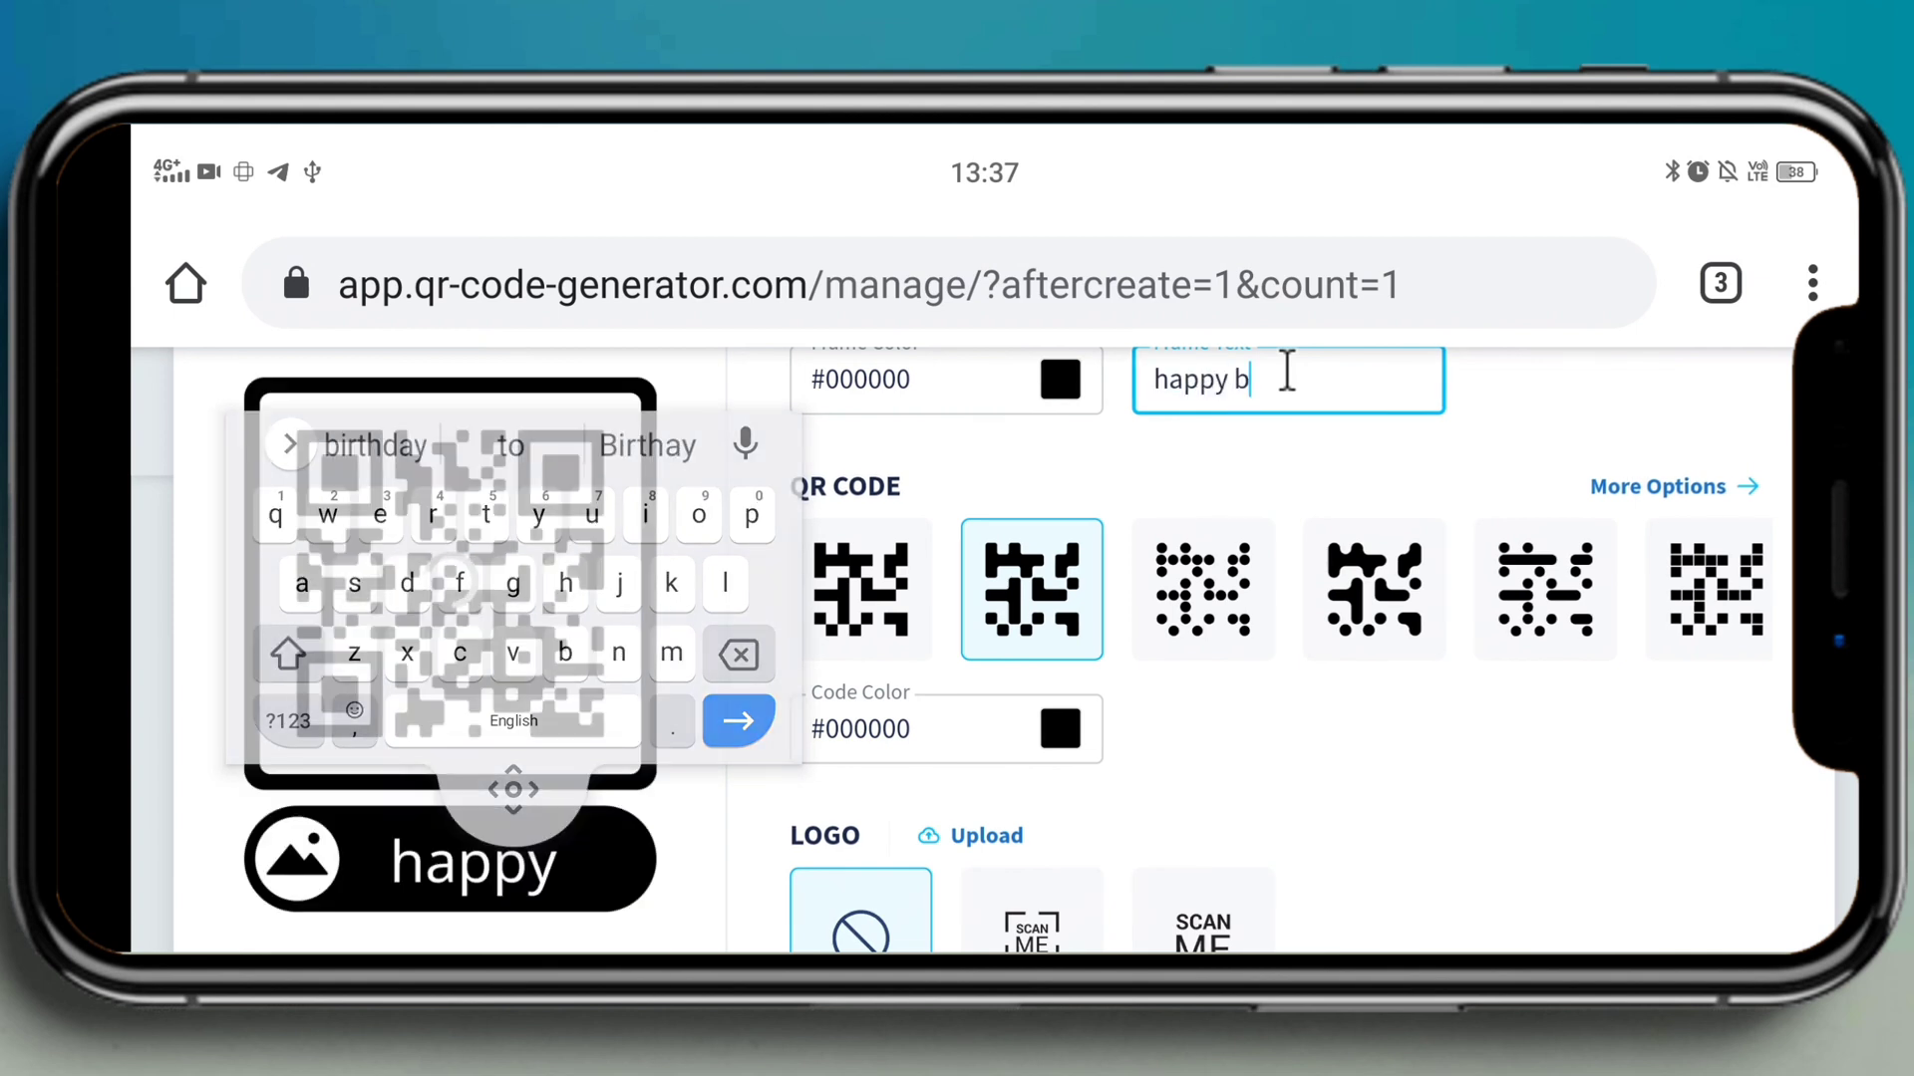
{"action": "type", "text": "irthdaty"}
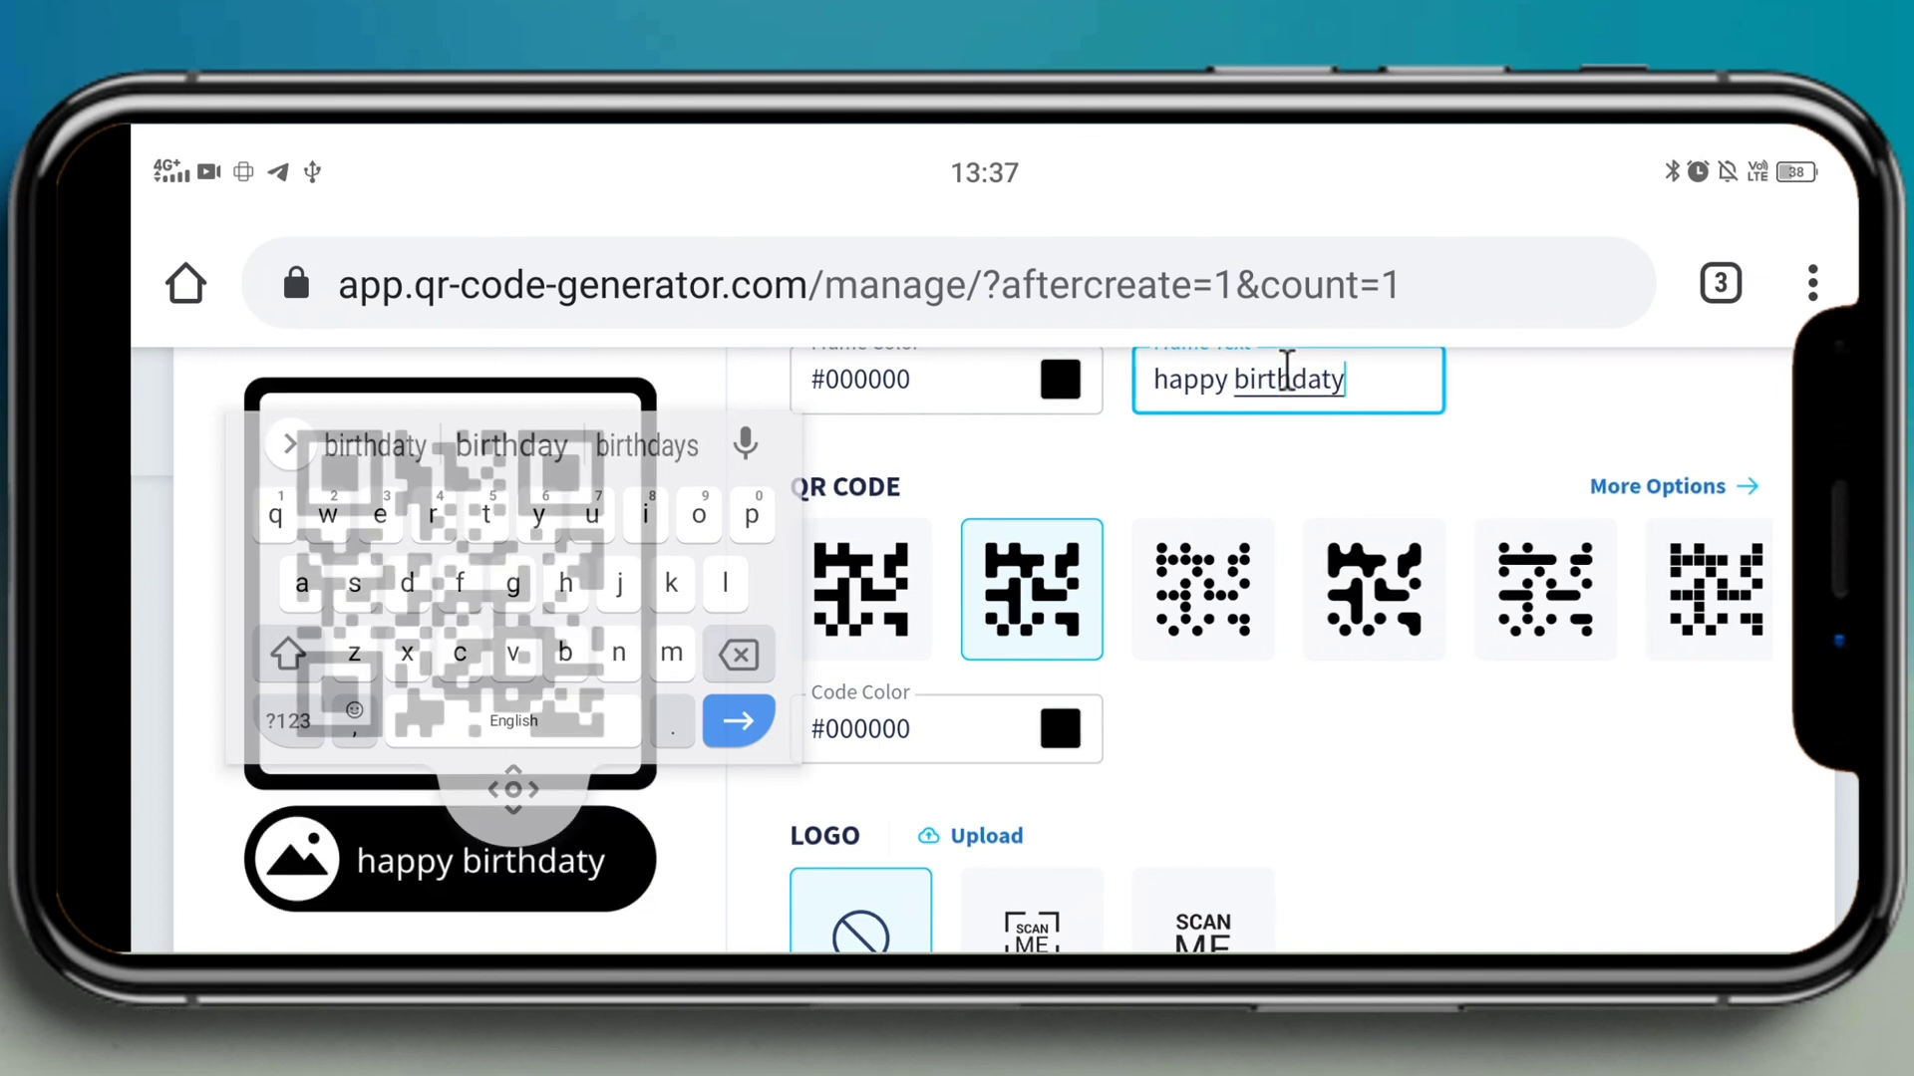
{"action": "left_click_drag", "start_coordinate": [513, 789], "coordinate": [1260, 828]}
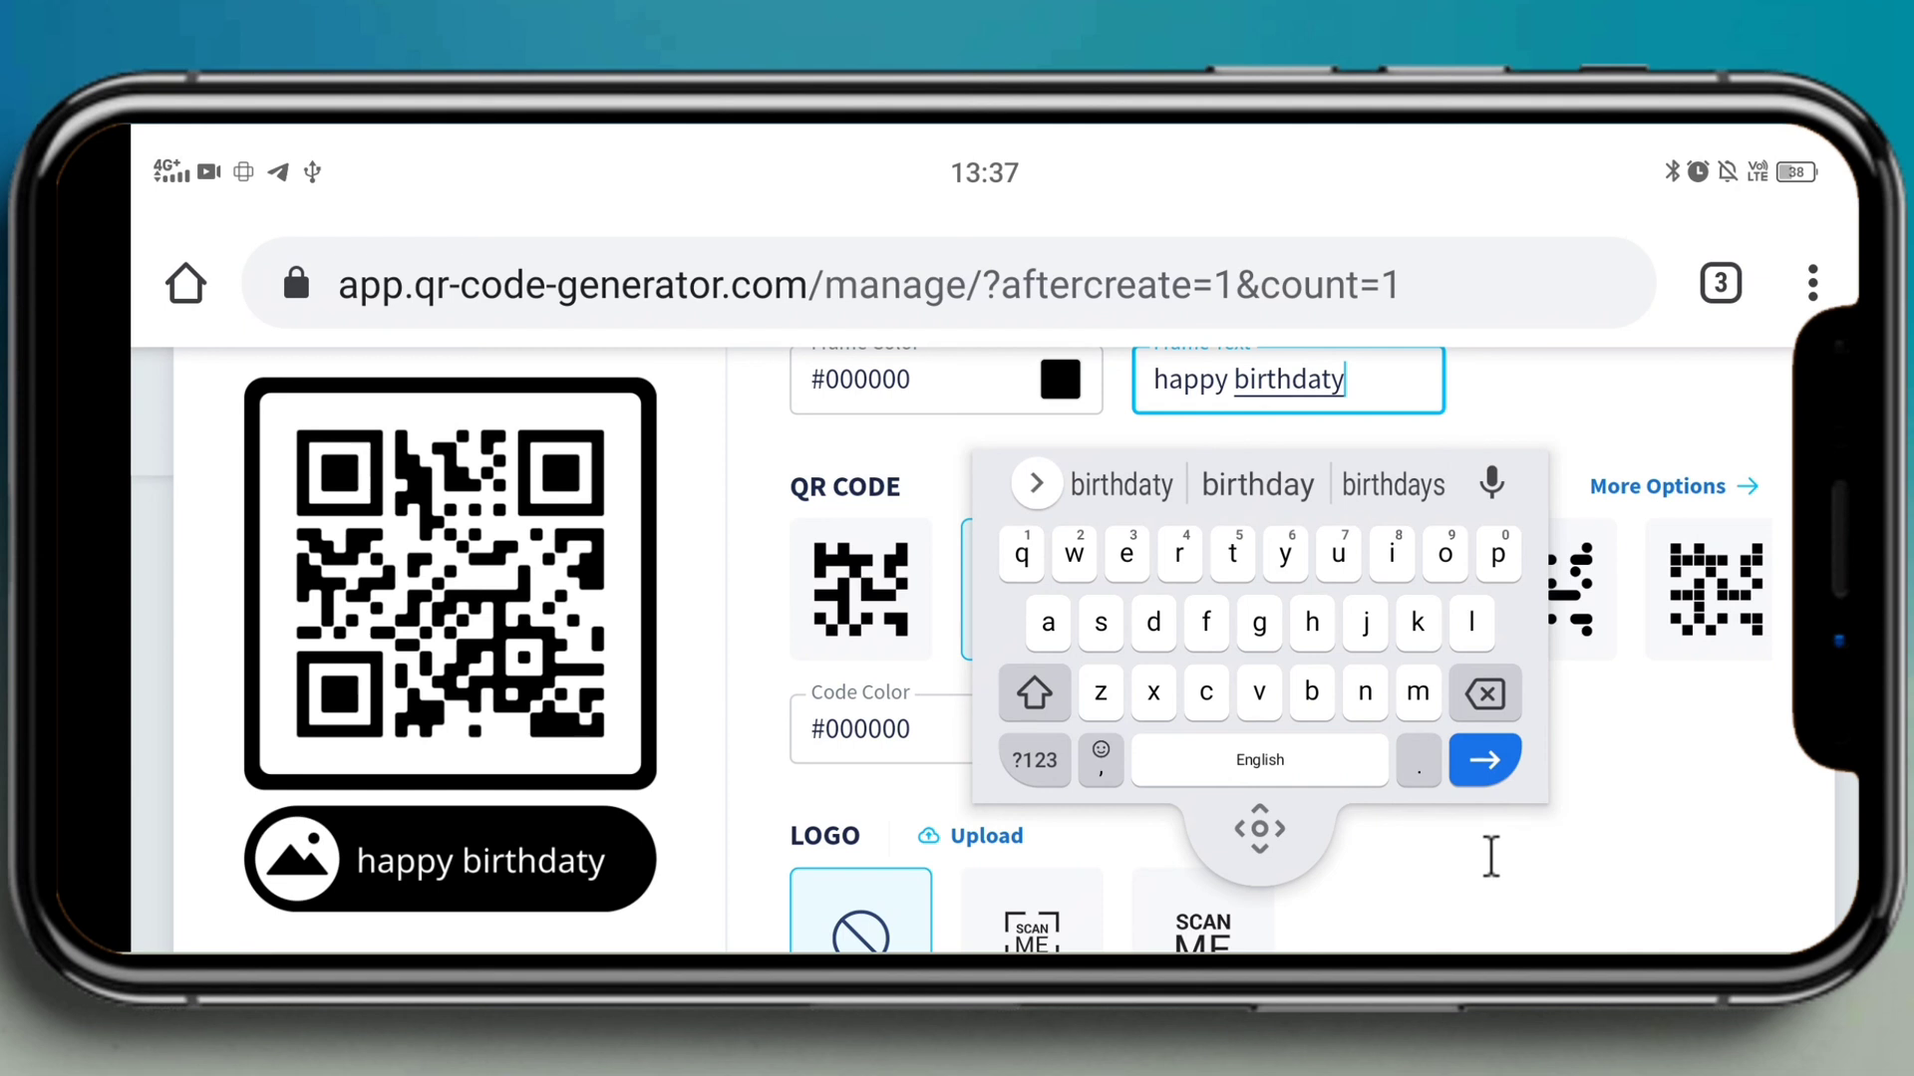
{"action": "left_click", "coordinate": [1484, 760]}
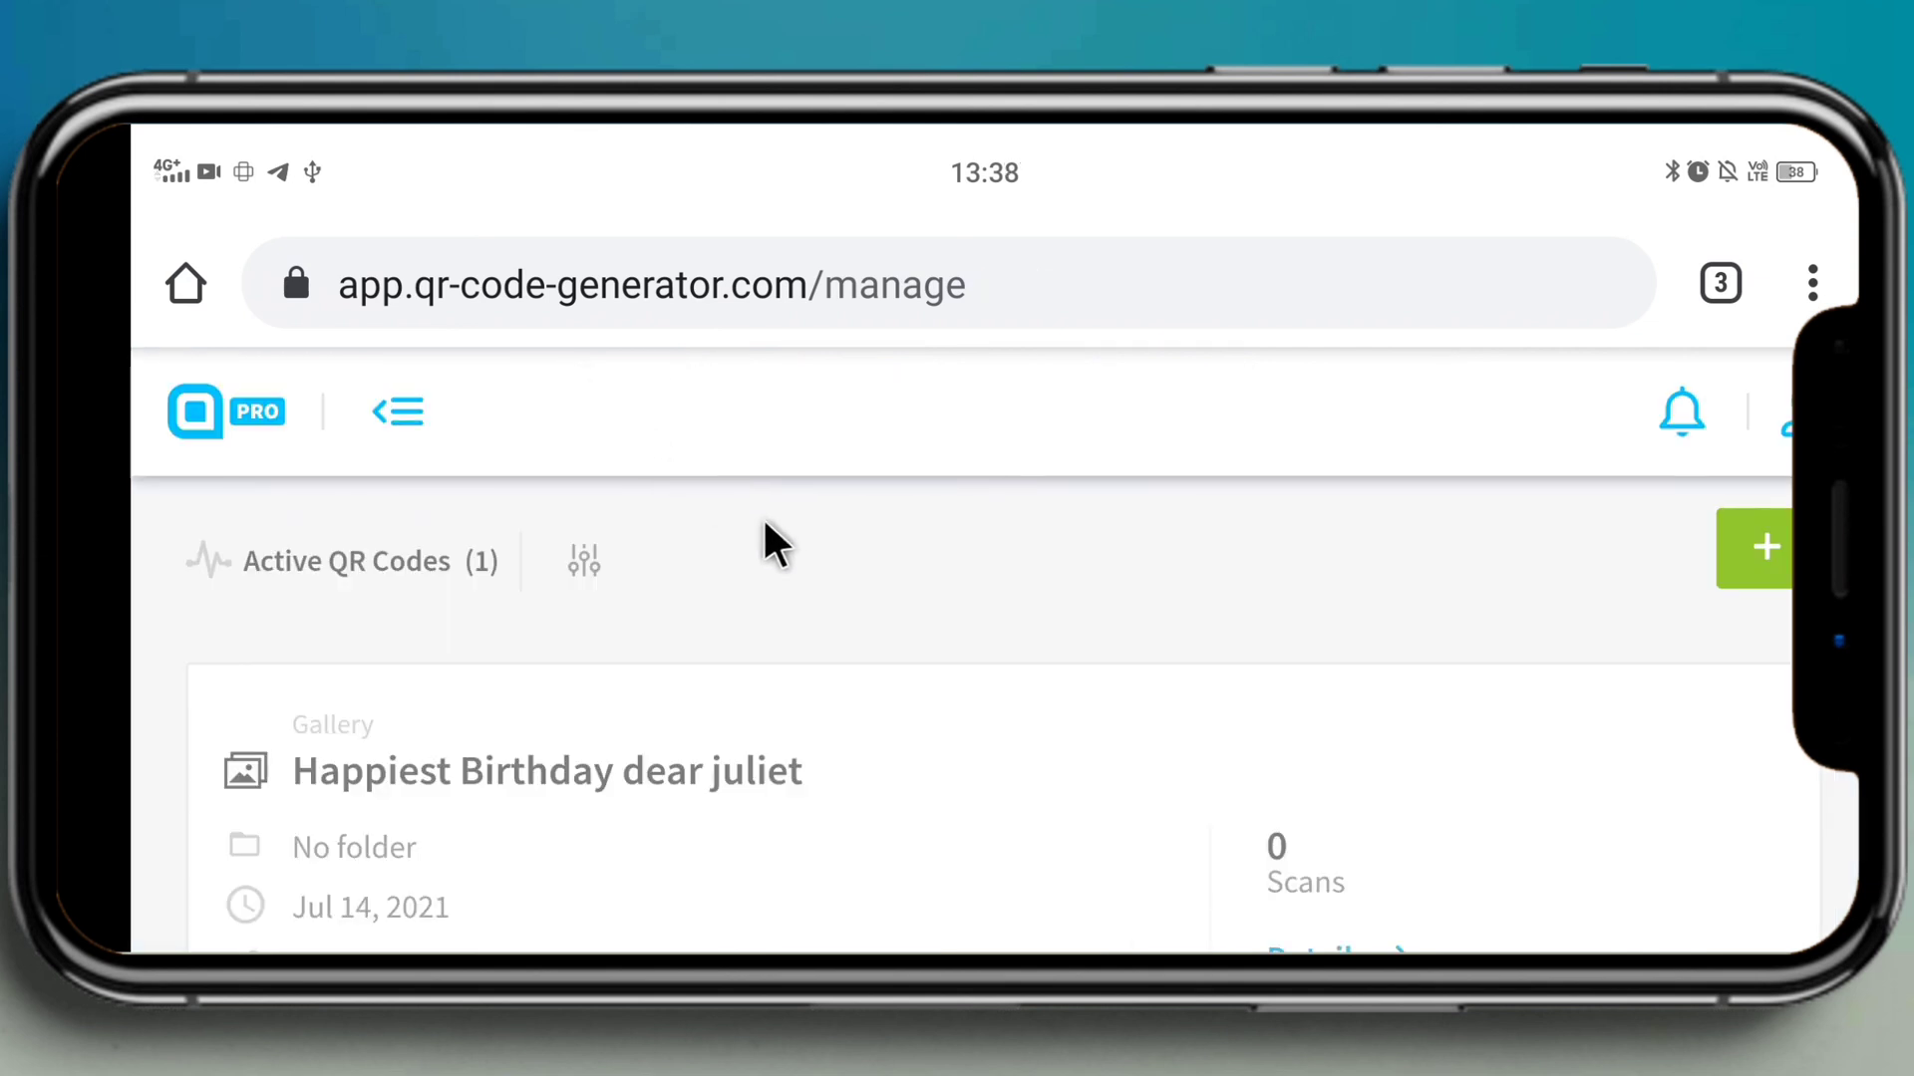
Step: Download the birthday gallery's QR code from its dashboard card
{"action": "scroll", "coordinate": [788, 519], "scroll_direction": "down", "scroll_amount": 3}
{"action": "scroll", "coordinate": [788, 537], "scroll_direction": "down", "scroll_amount": 5}
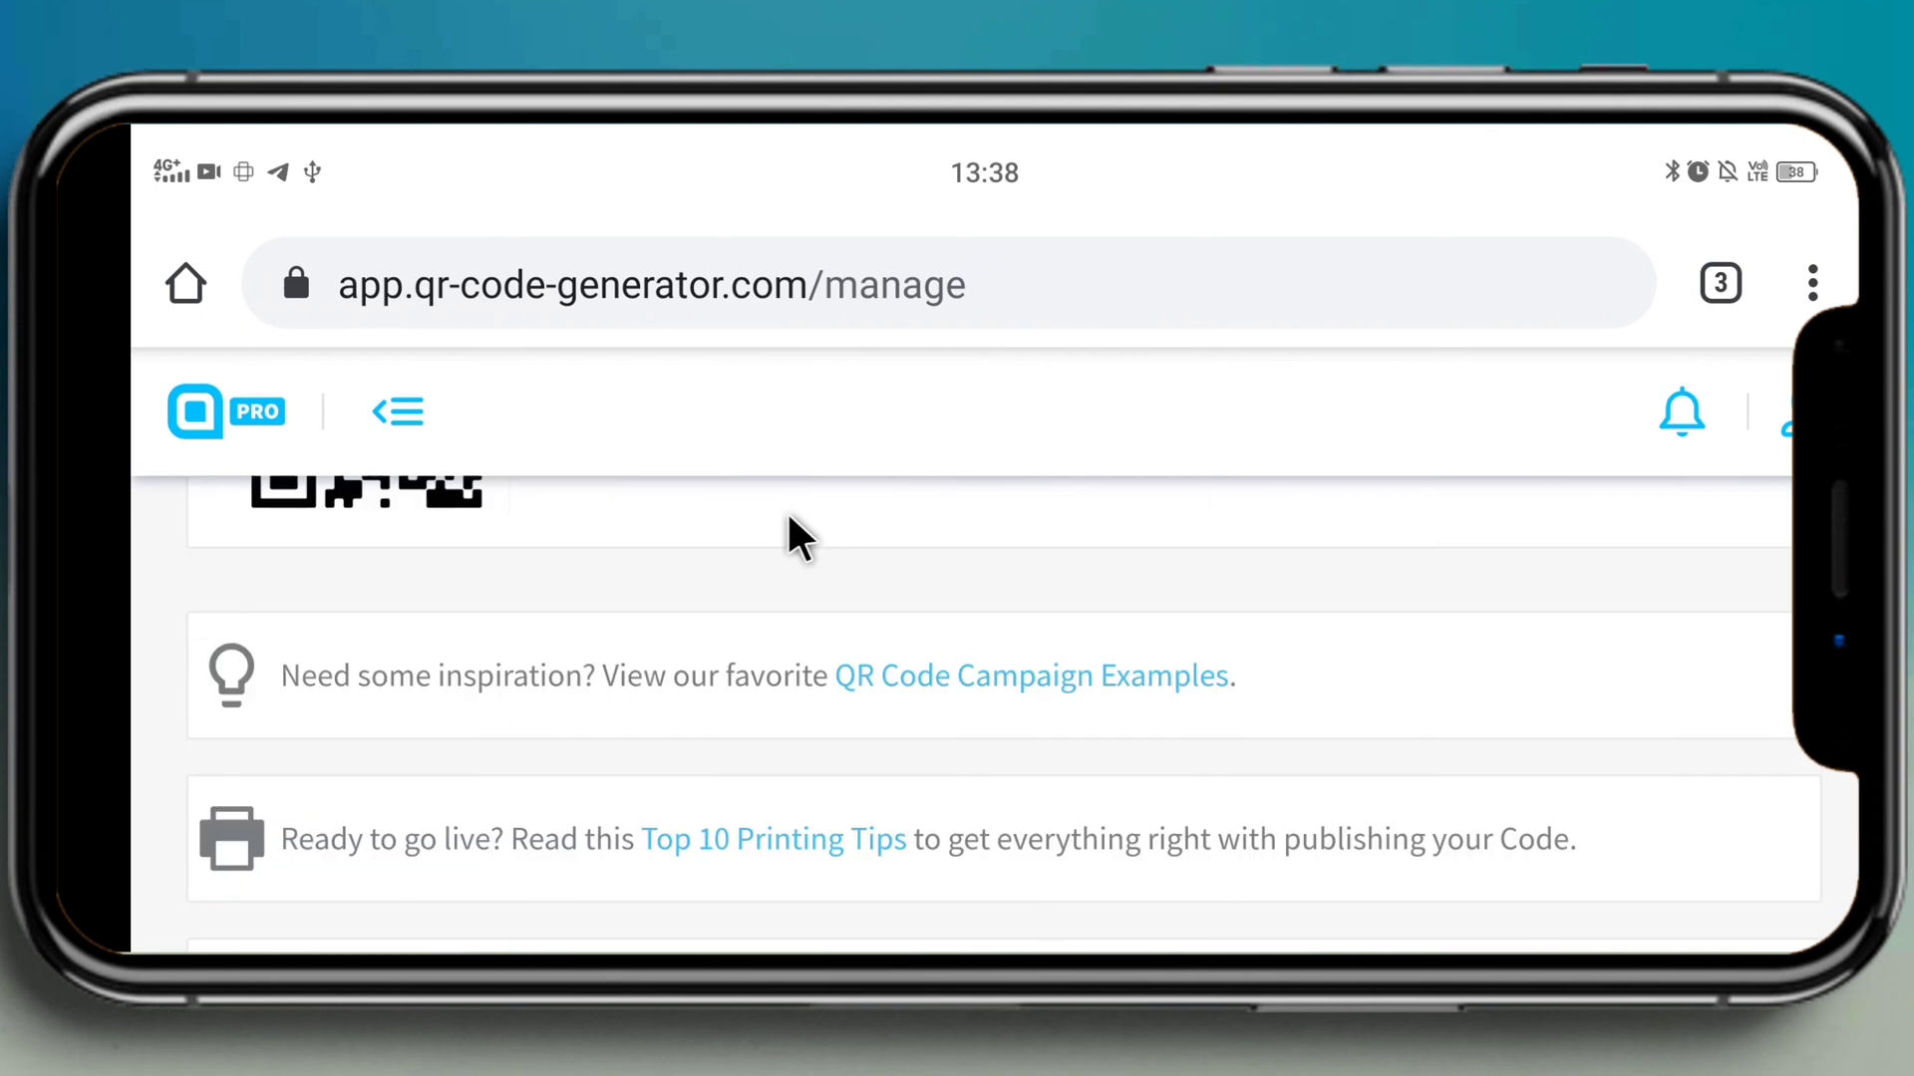
{"action": "scroll", "coordinate": [793, 546], "scroll_direction": "up", "scroll_amount": 2}
{"action": "scroll", "coordinate": [798, 642], "scroll_direction": "up", "scroll_amount": 3}
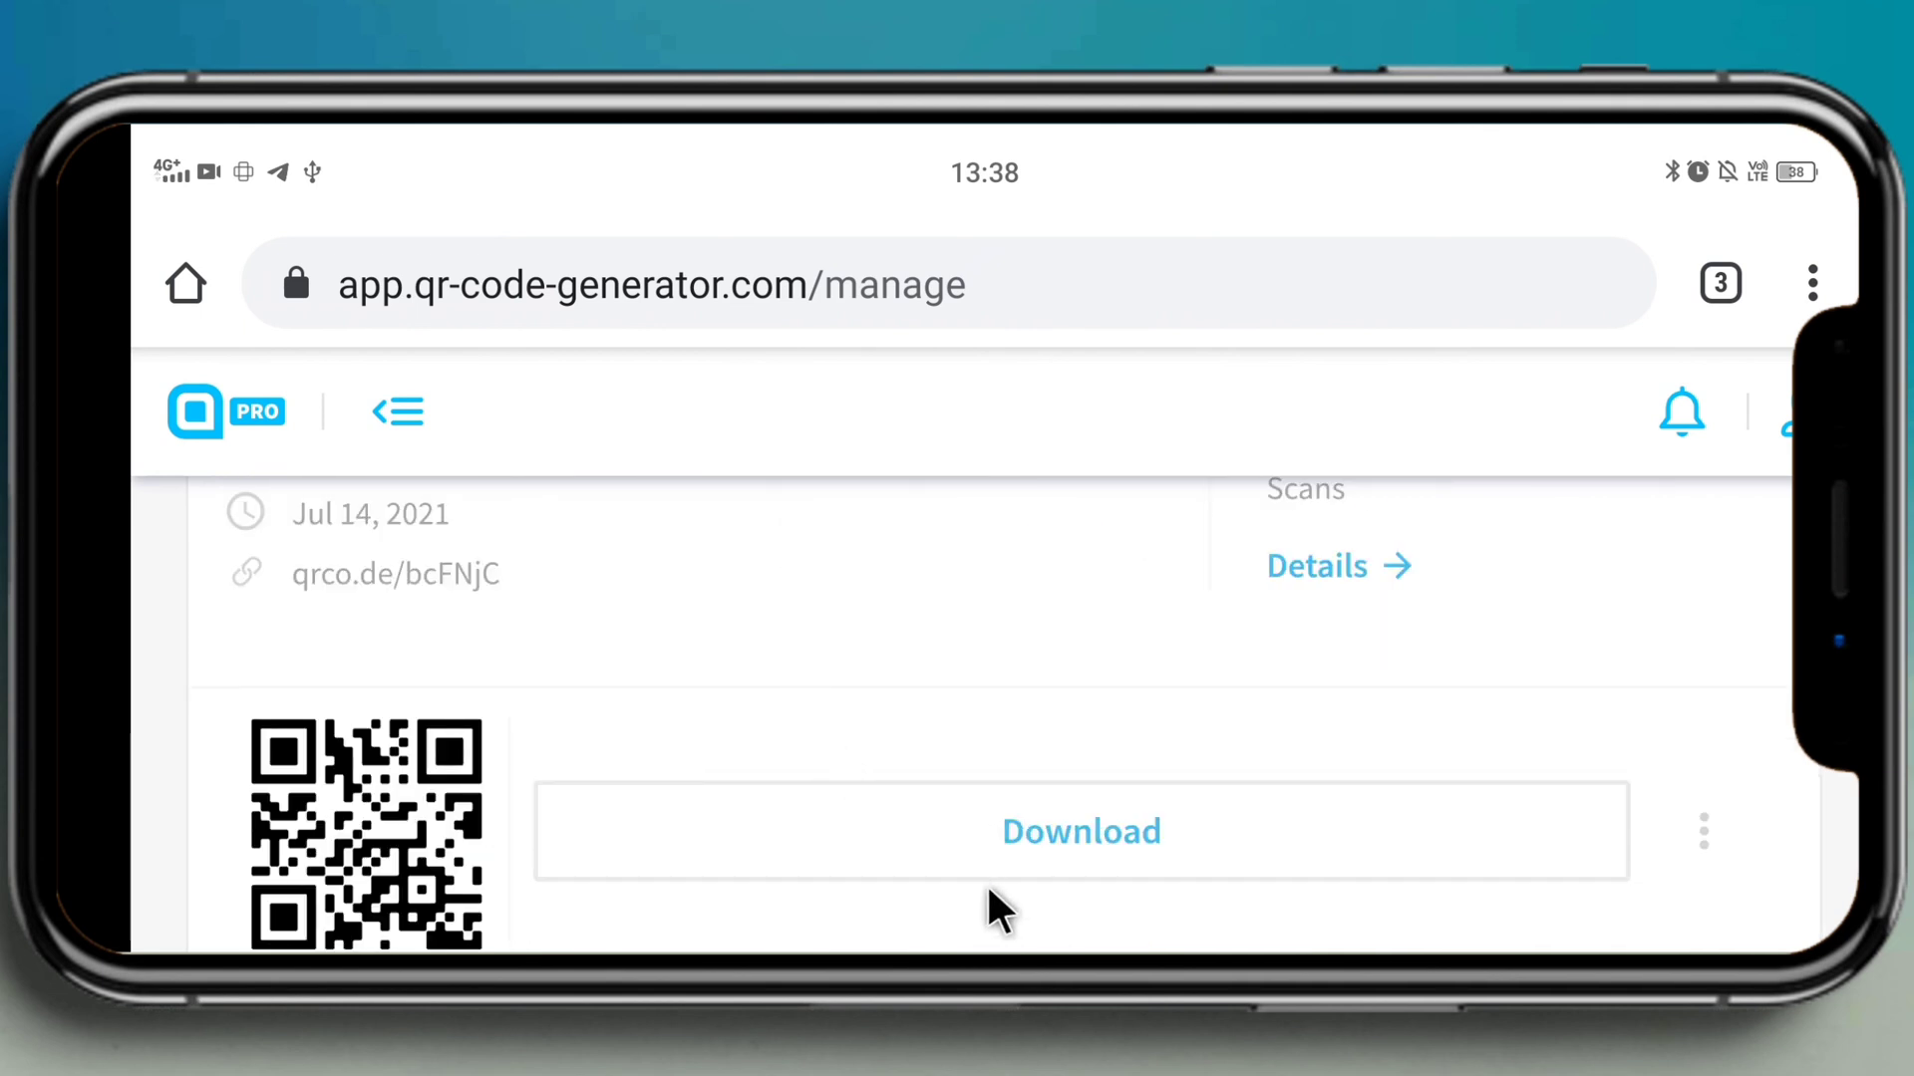
{"action": "left_click", "coordinate": [1044, 798]}
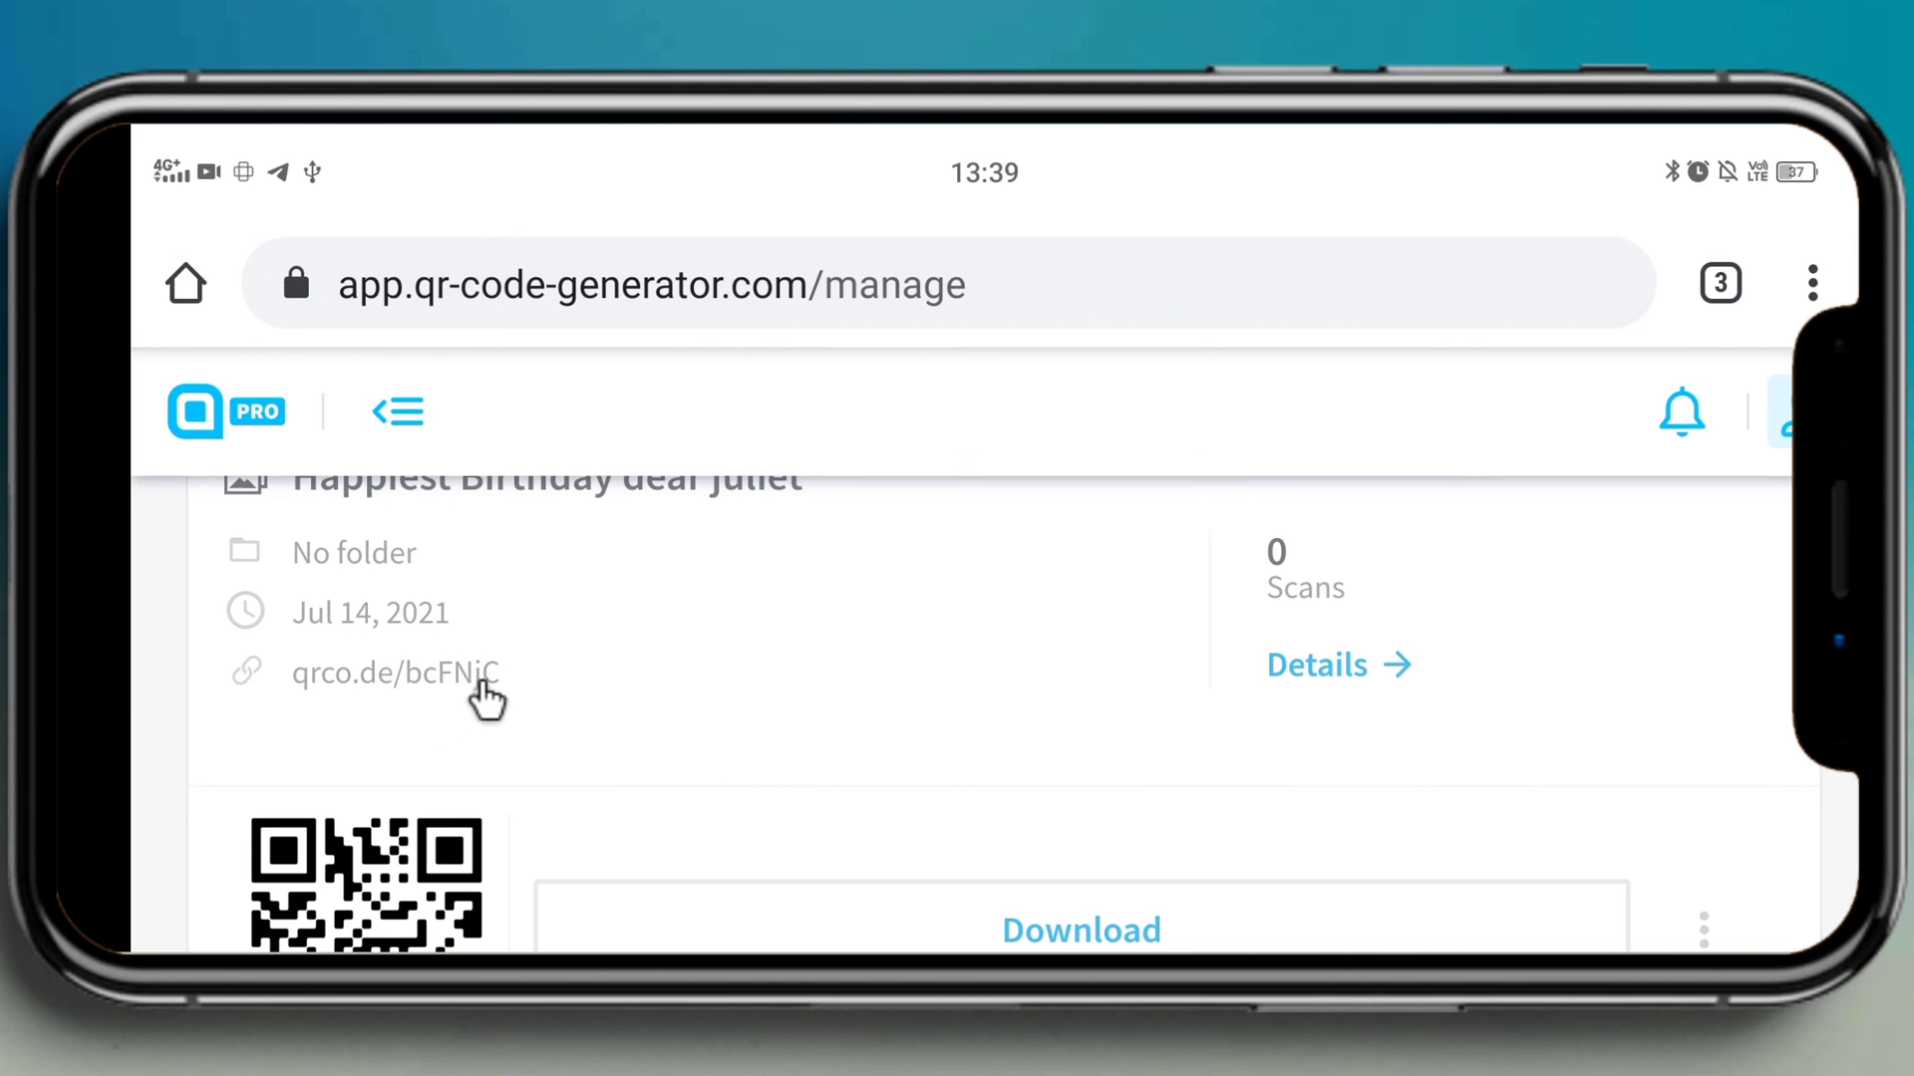
Step: Select the full short link qrco.de/bcFNjC on the gallery card
{"action": "left_click_drag", "start_coordinate": [309, 673], "coordinate": [458, 670]}
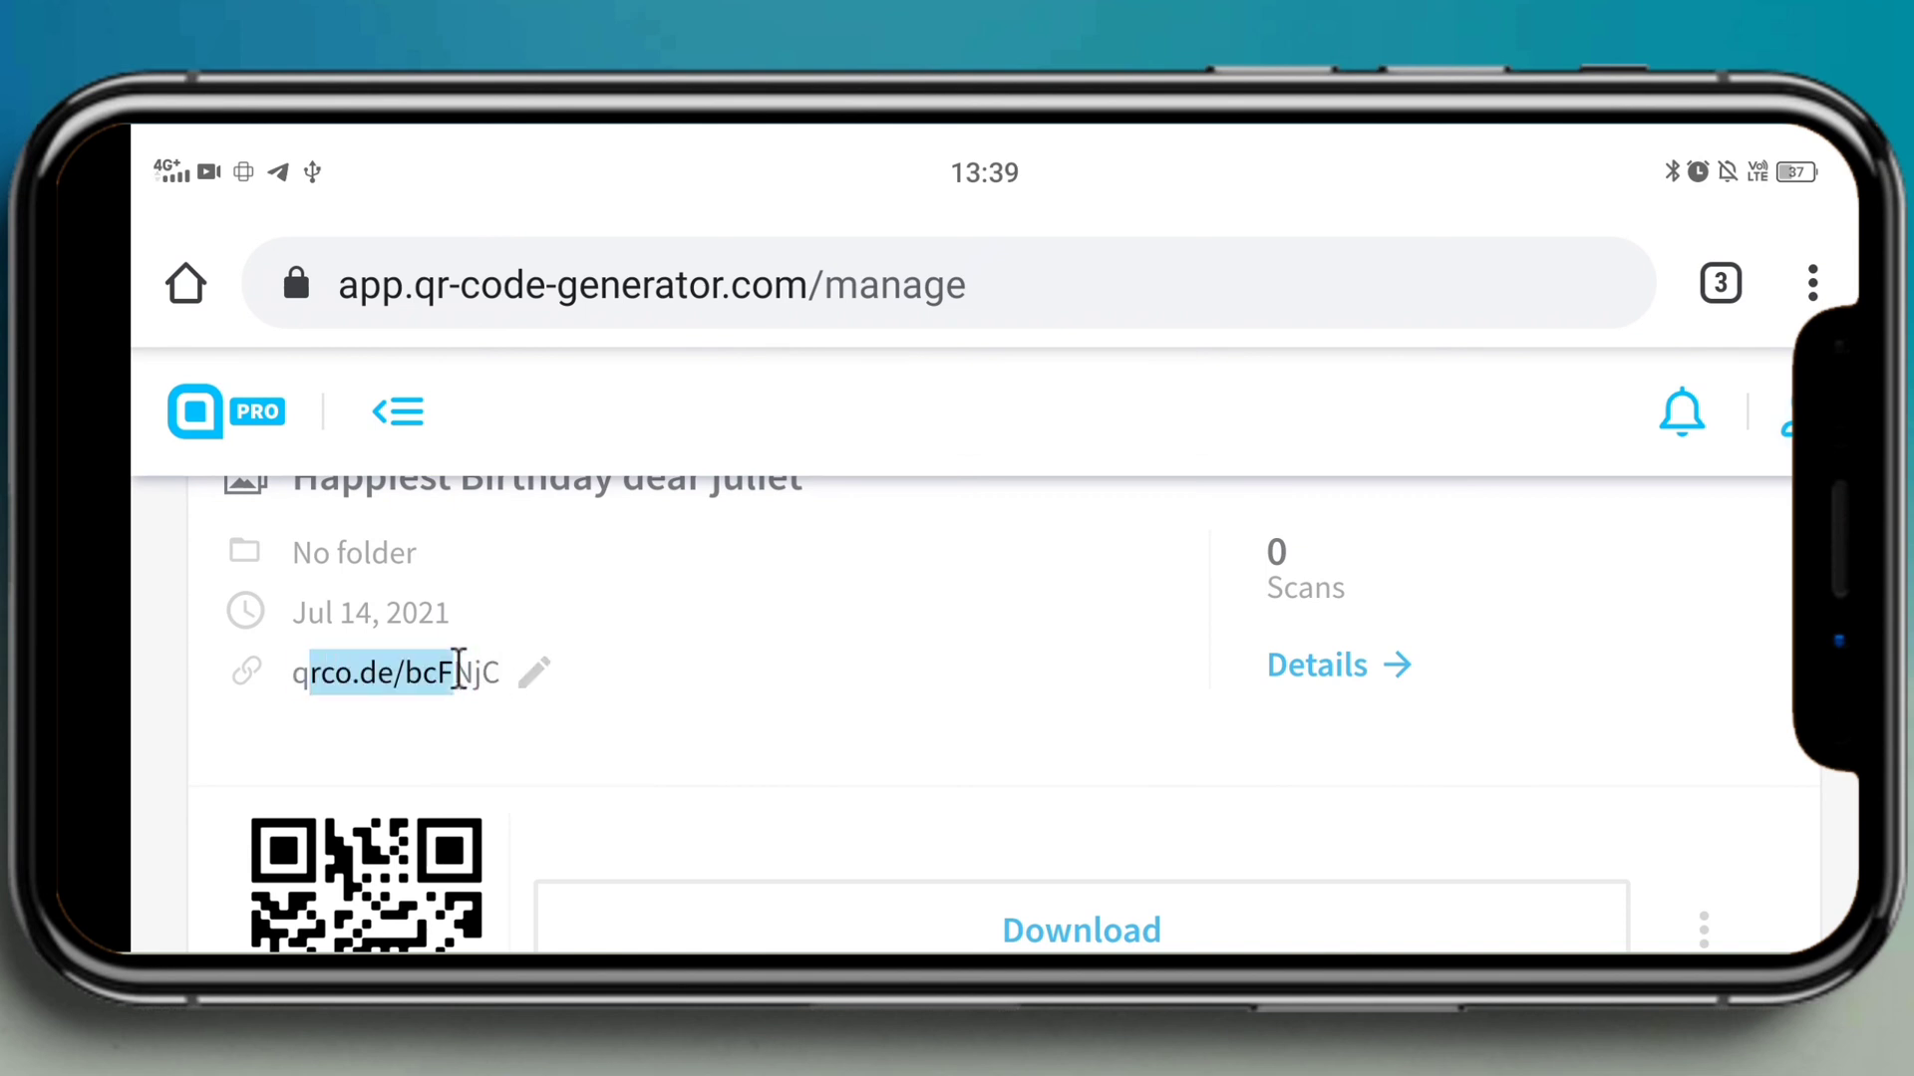
{"action": "left_click", "coordinate": [253, 683]}
{"action": "left_click_drag", "start_coordinate": [276, 678], "coordinate": [481, 670]}
{"action": "key", "text": "ctrl+c"}
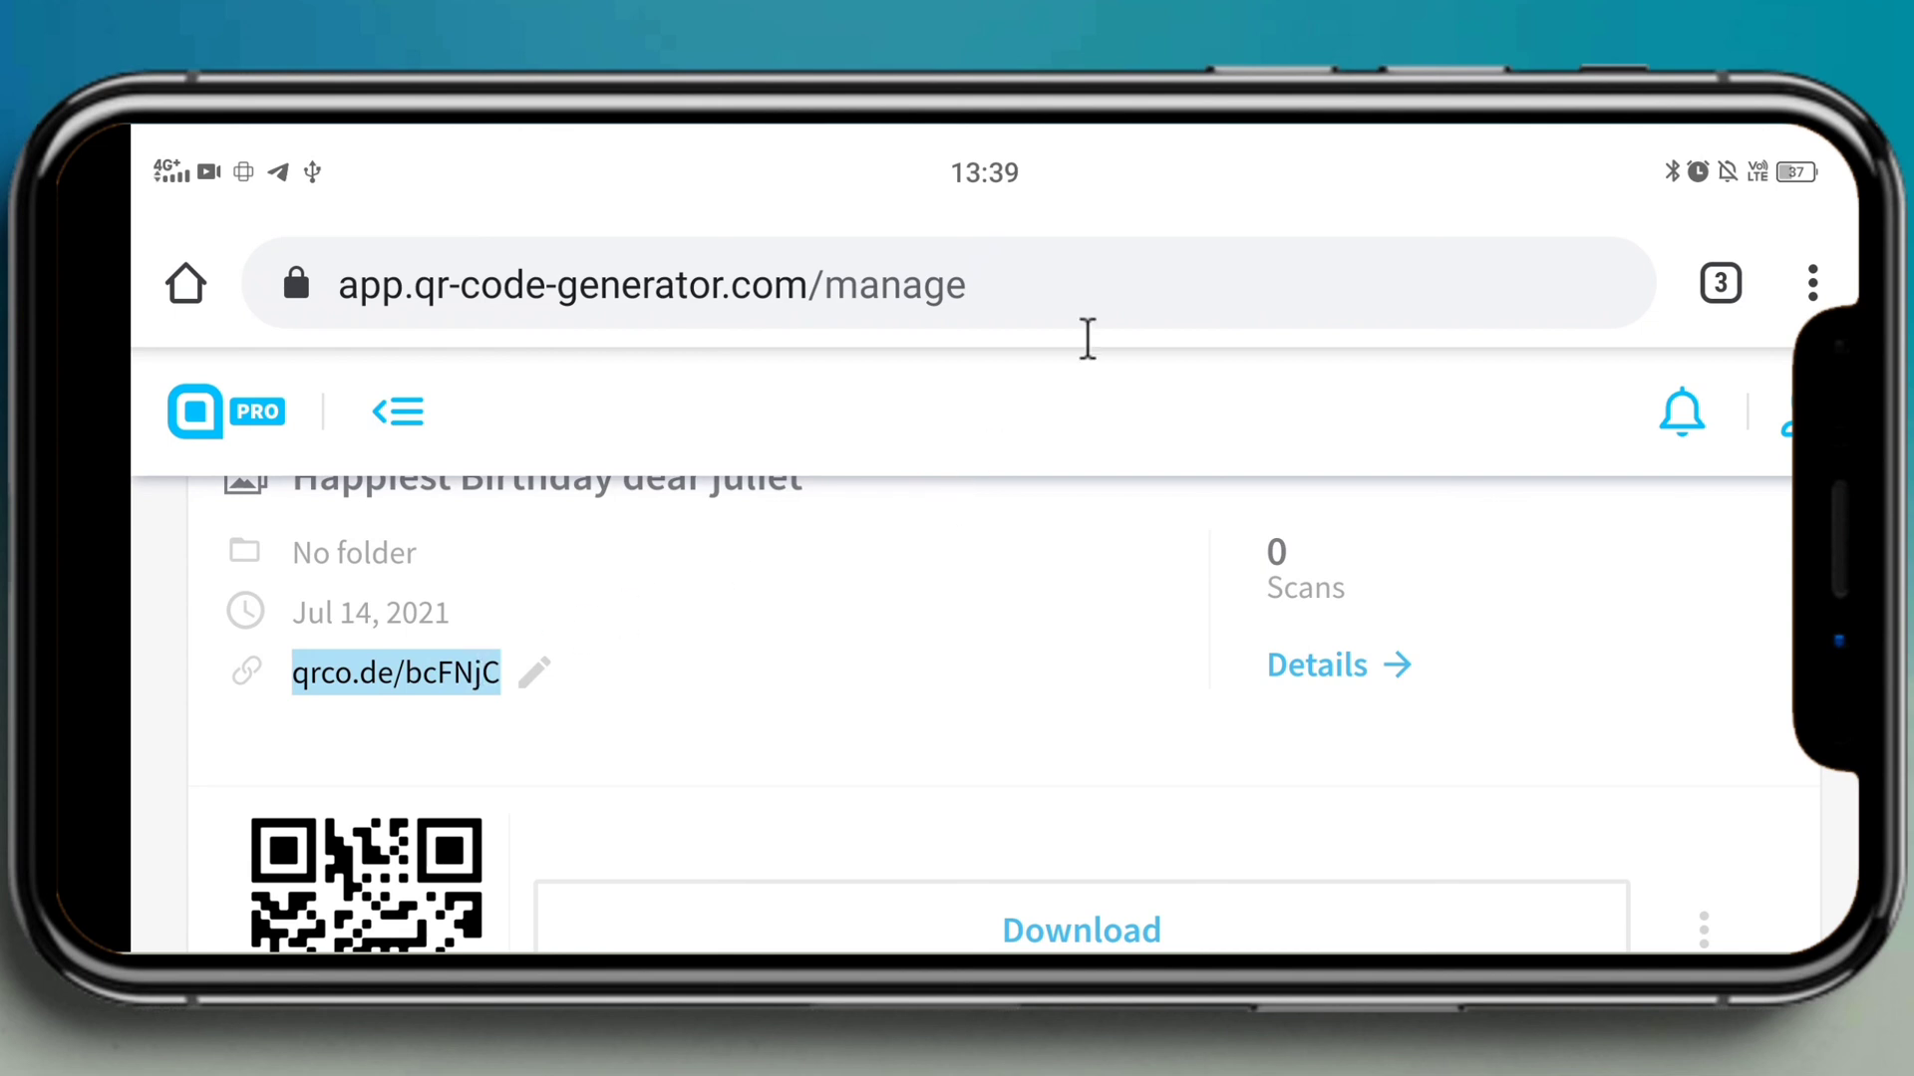
Step: Paste qrco.de/bcFNjC into a new Chrome tab's address bar and load the gallery page
{"action": "left_click", "coordinate": [1718, 277]}
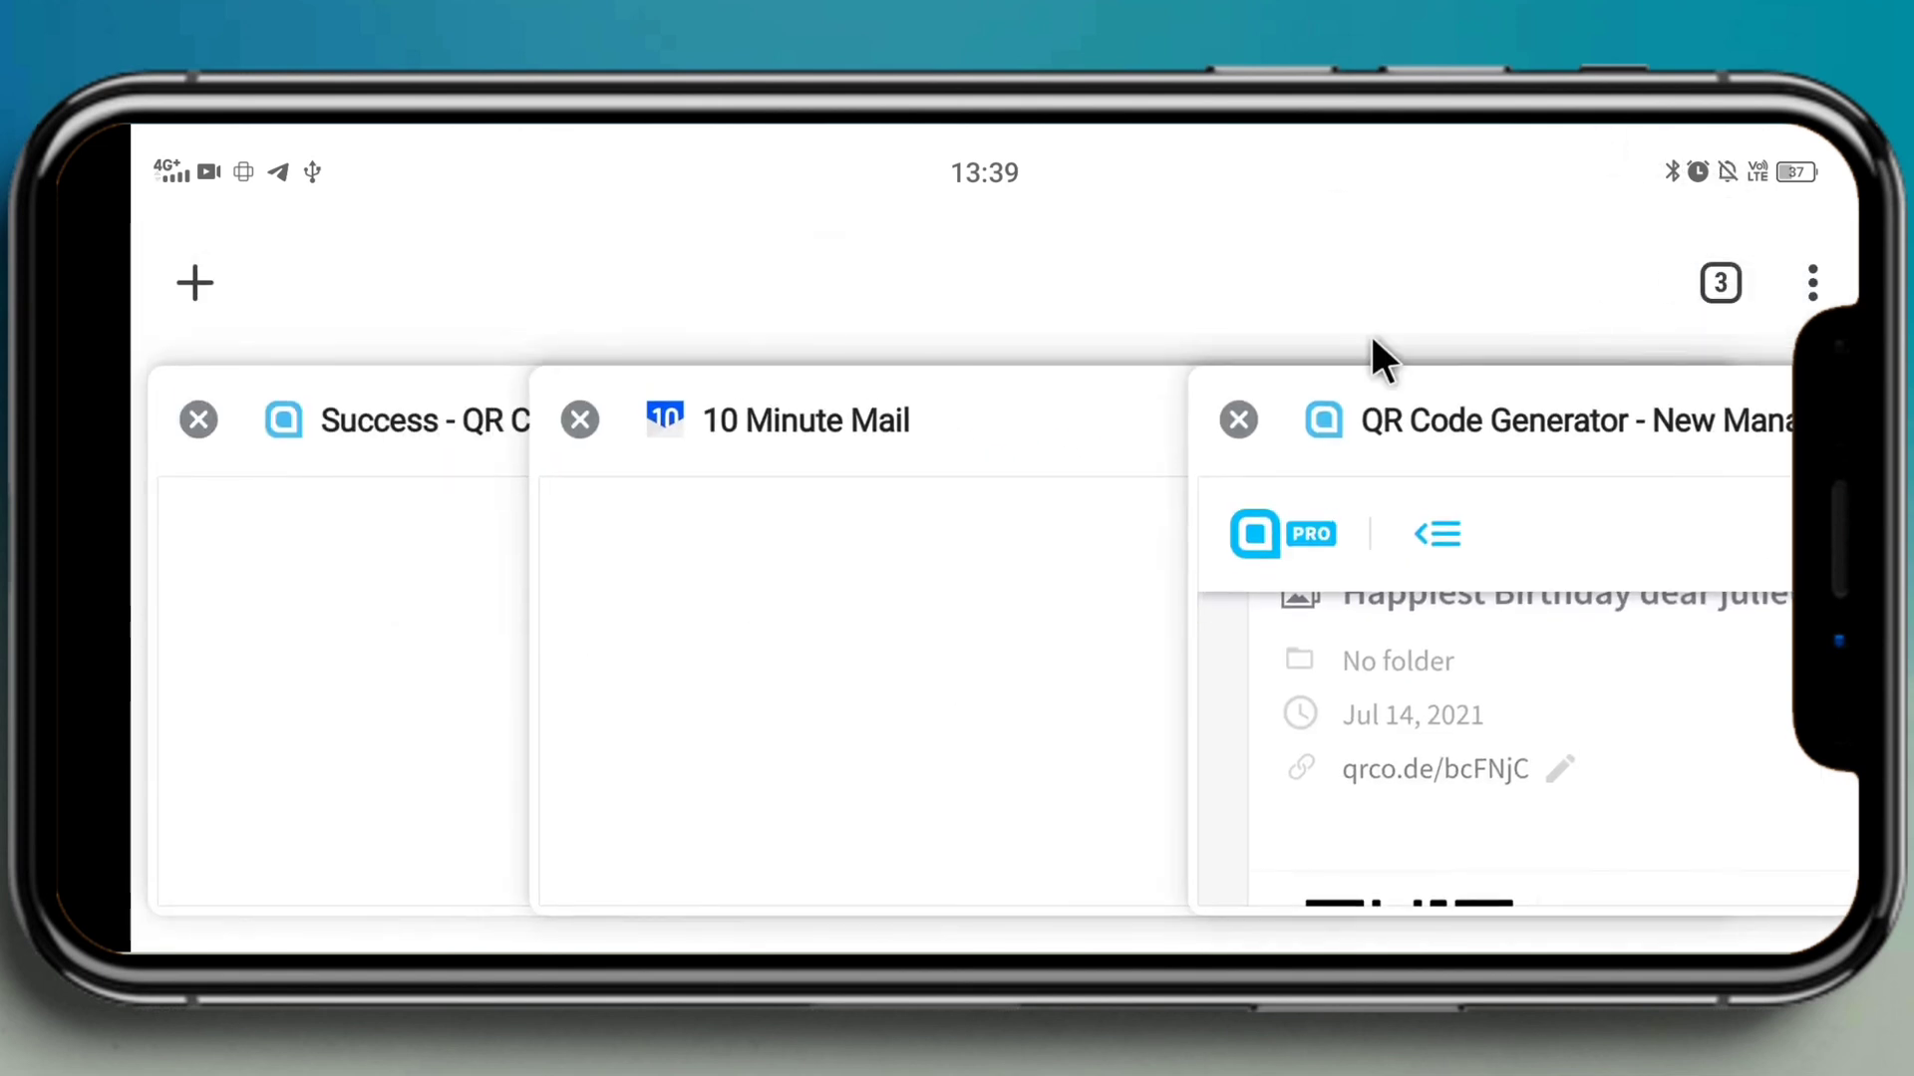
{"action": "left_click", "coordinate": [198, 317]}
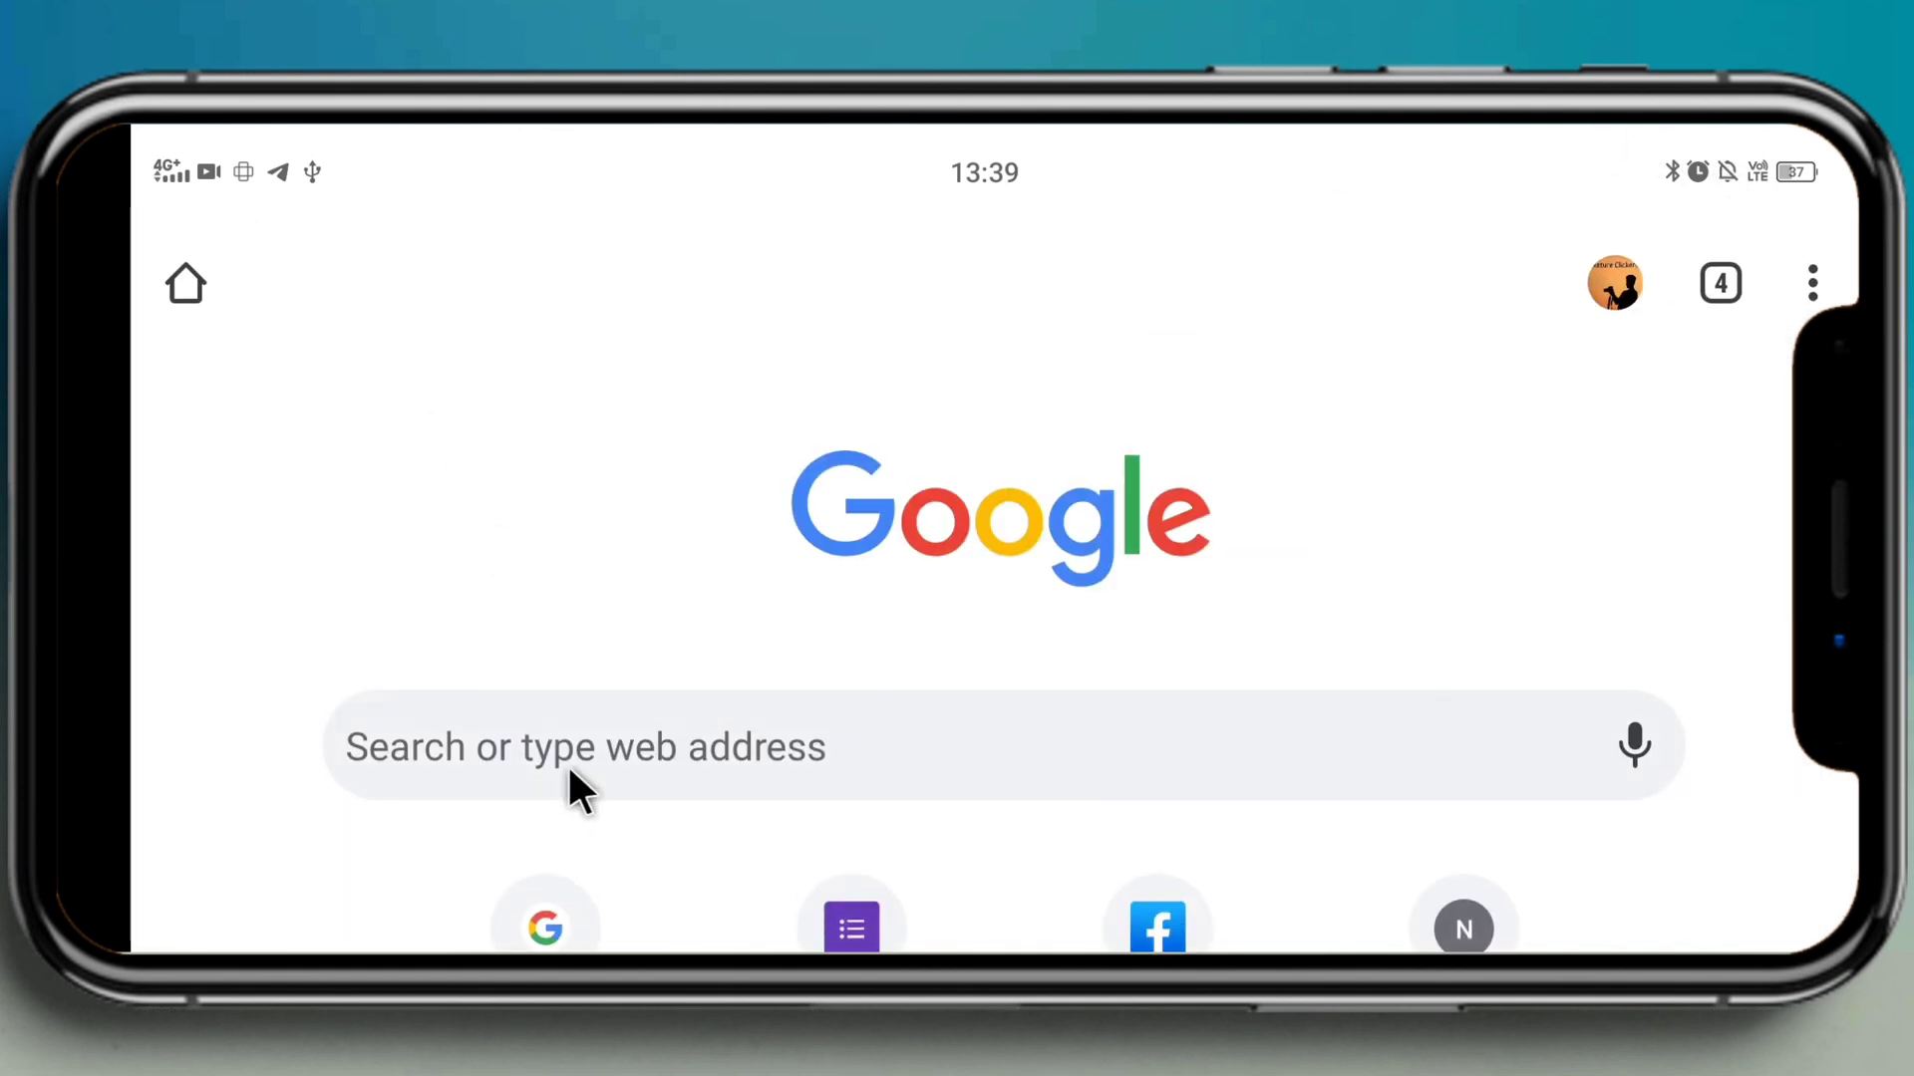
{"action": "left_click", "coordinate": [562, 744]}
{"action": "key", "text": "ctrl+v"}
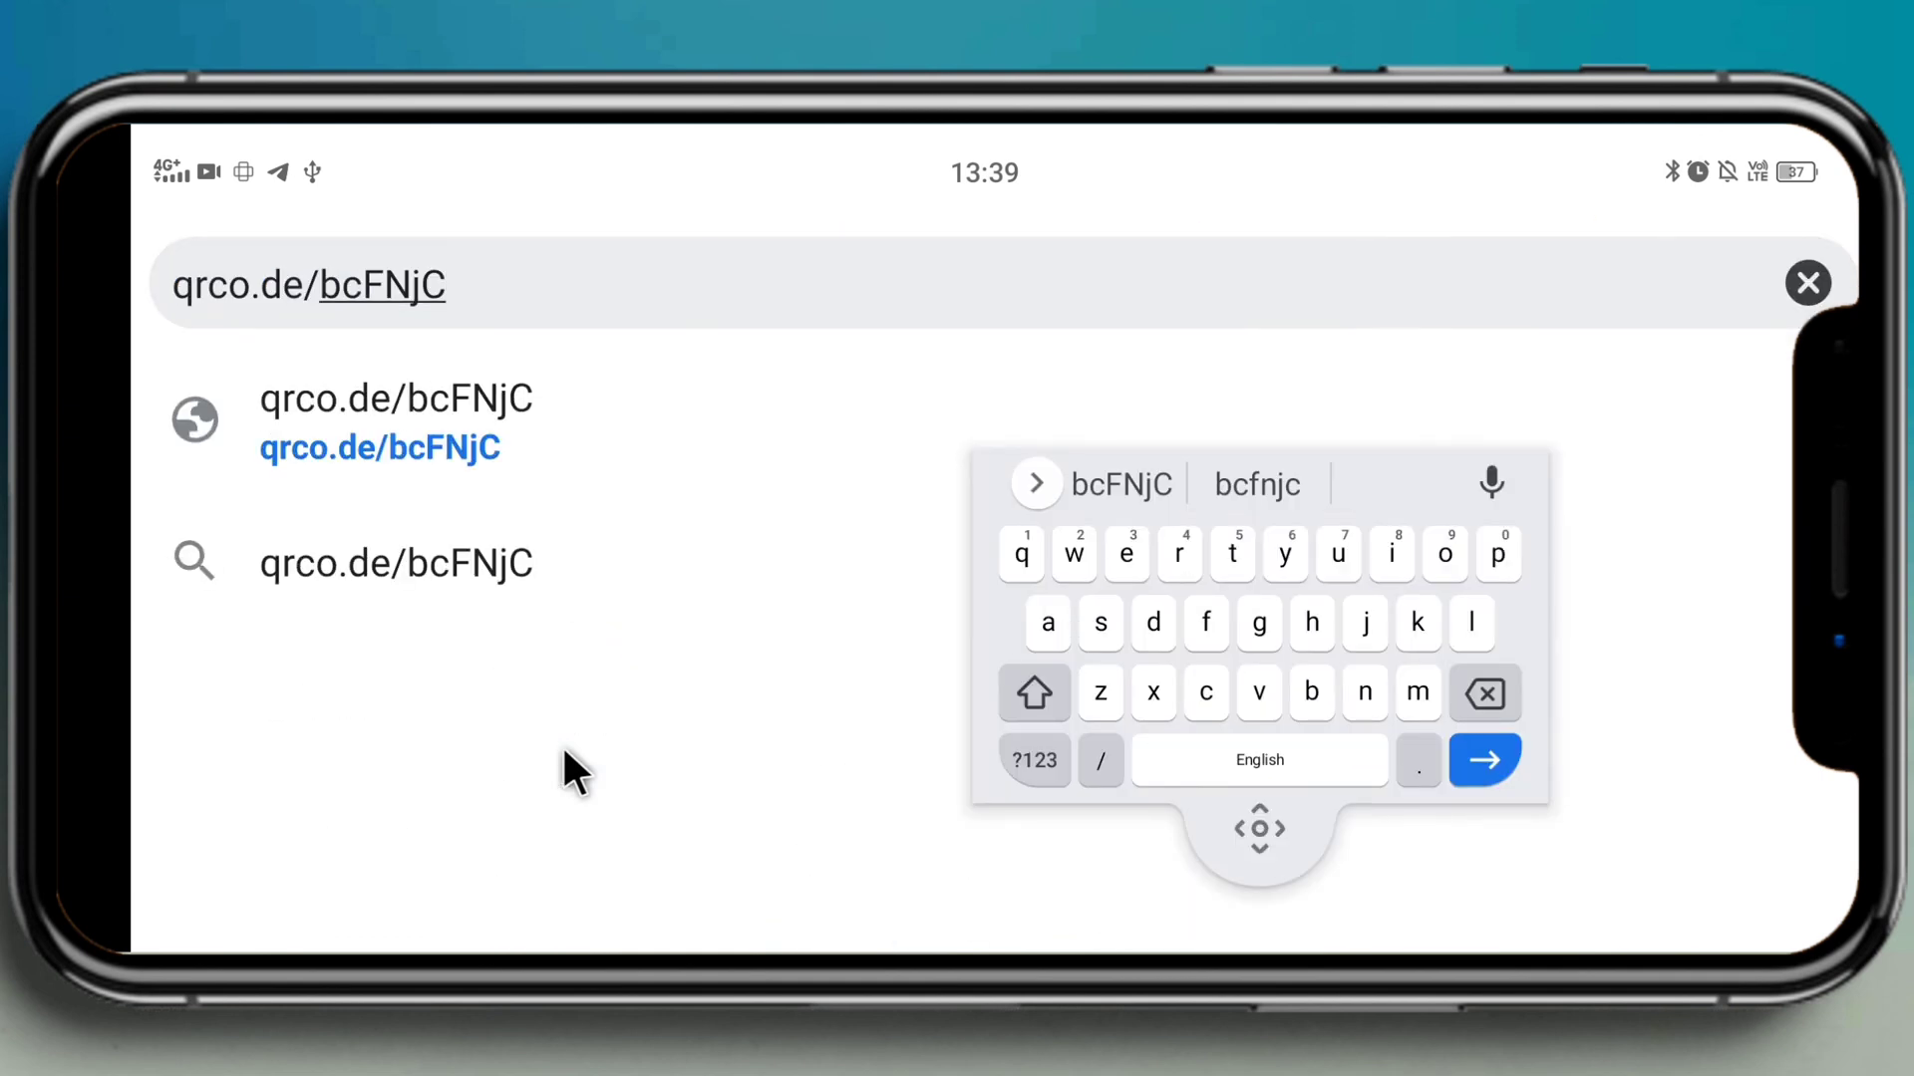
{"action": "key", "text": "Return"}
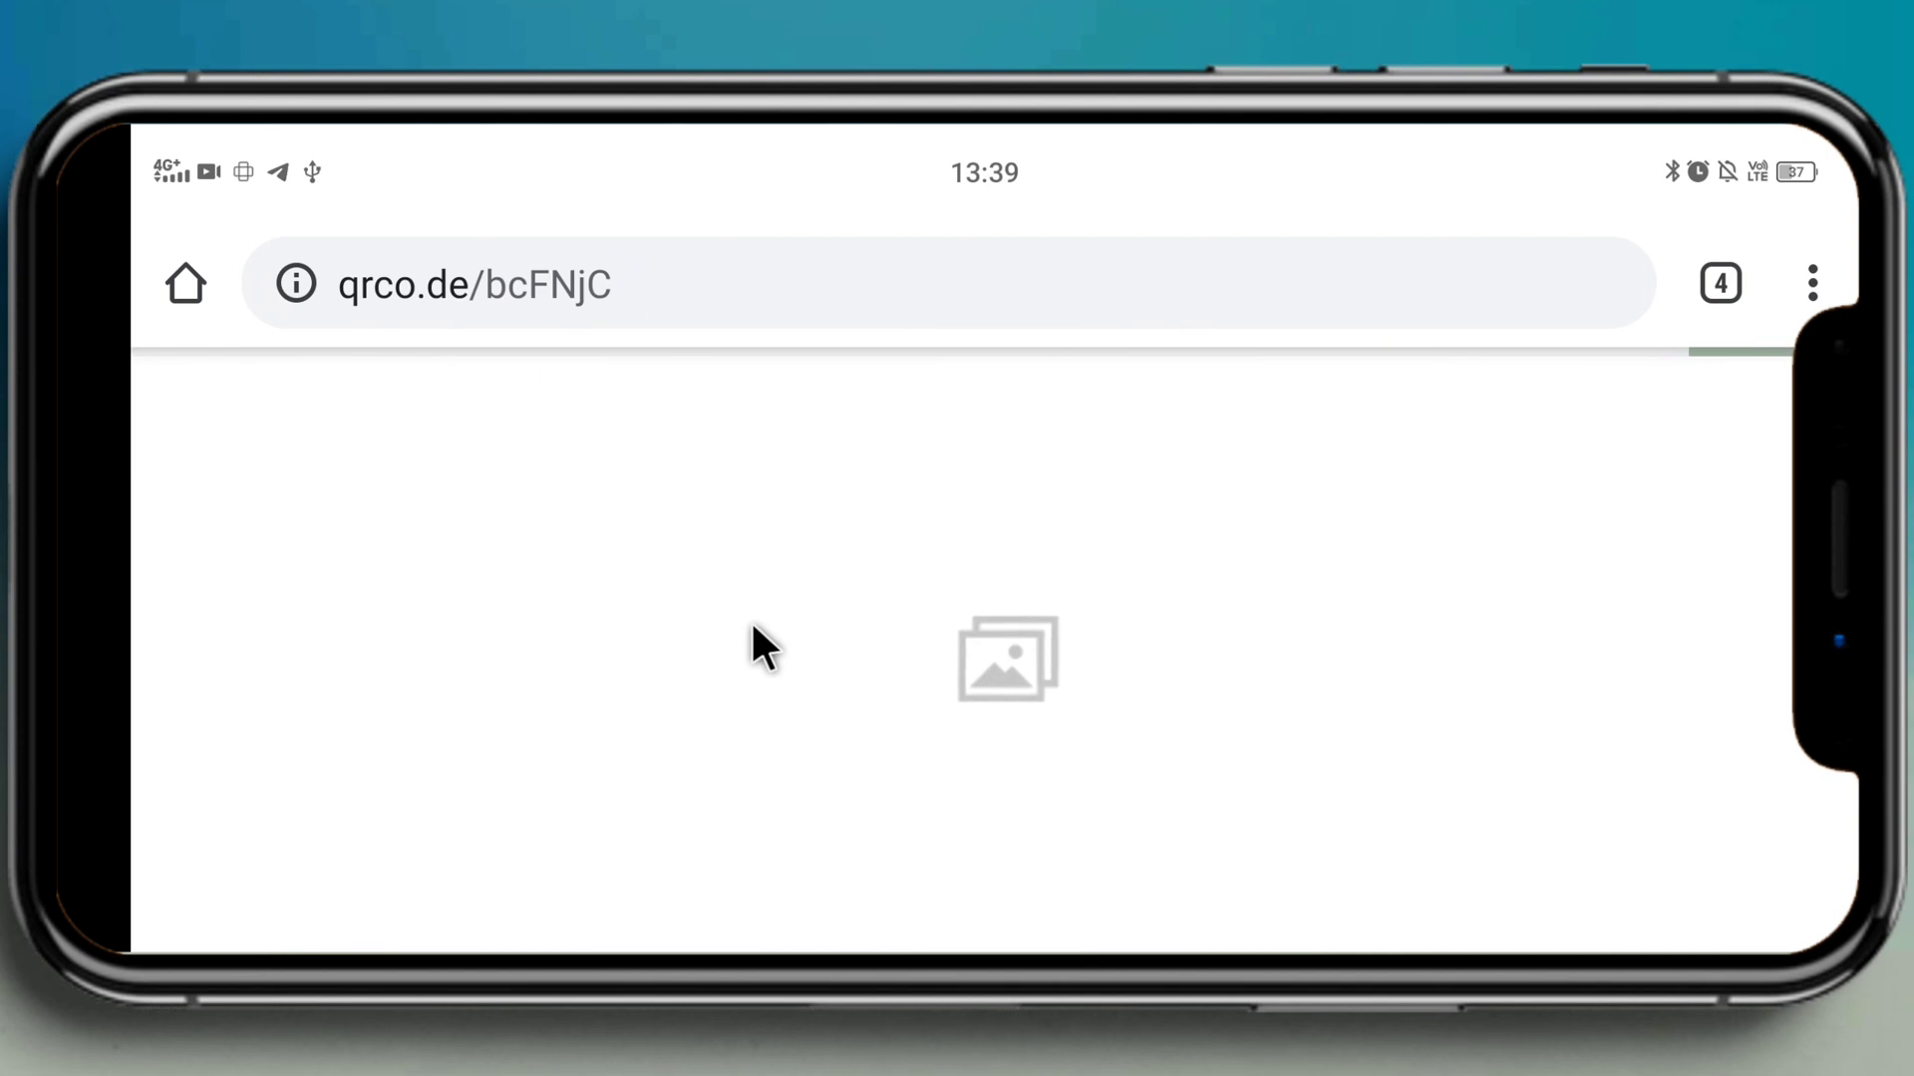
{"action": "scroll", "coordinate": [773, 611], "scroll_direction": "down", "scroll_amount": 2}
{"action": "scroll", "coordinate": [781, 632], "scroll_direction": "up", "scroll_amount": 2}
{"action": "scroll", "coordinate": [846, 513], "scroll_direction": "down", "scroll_amount": 10}
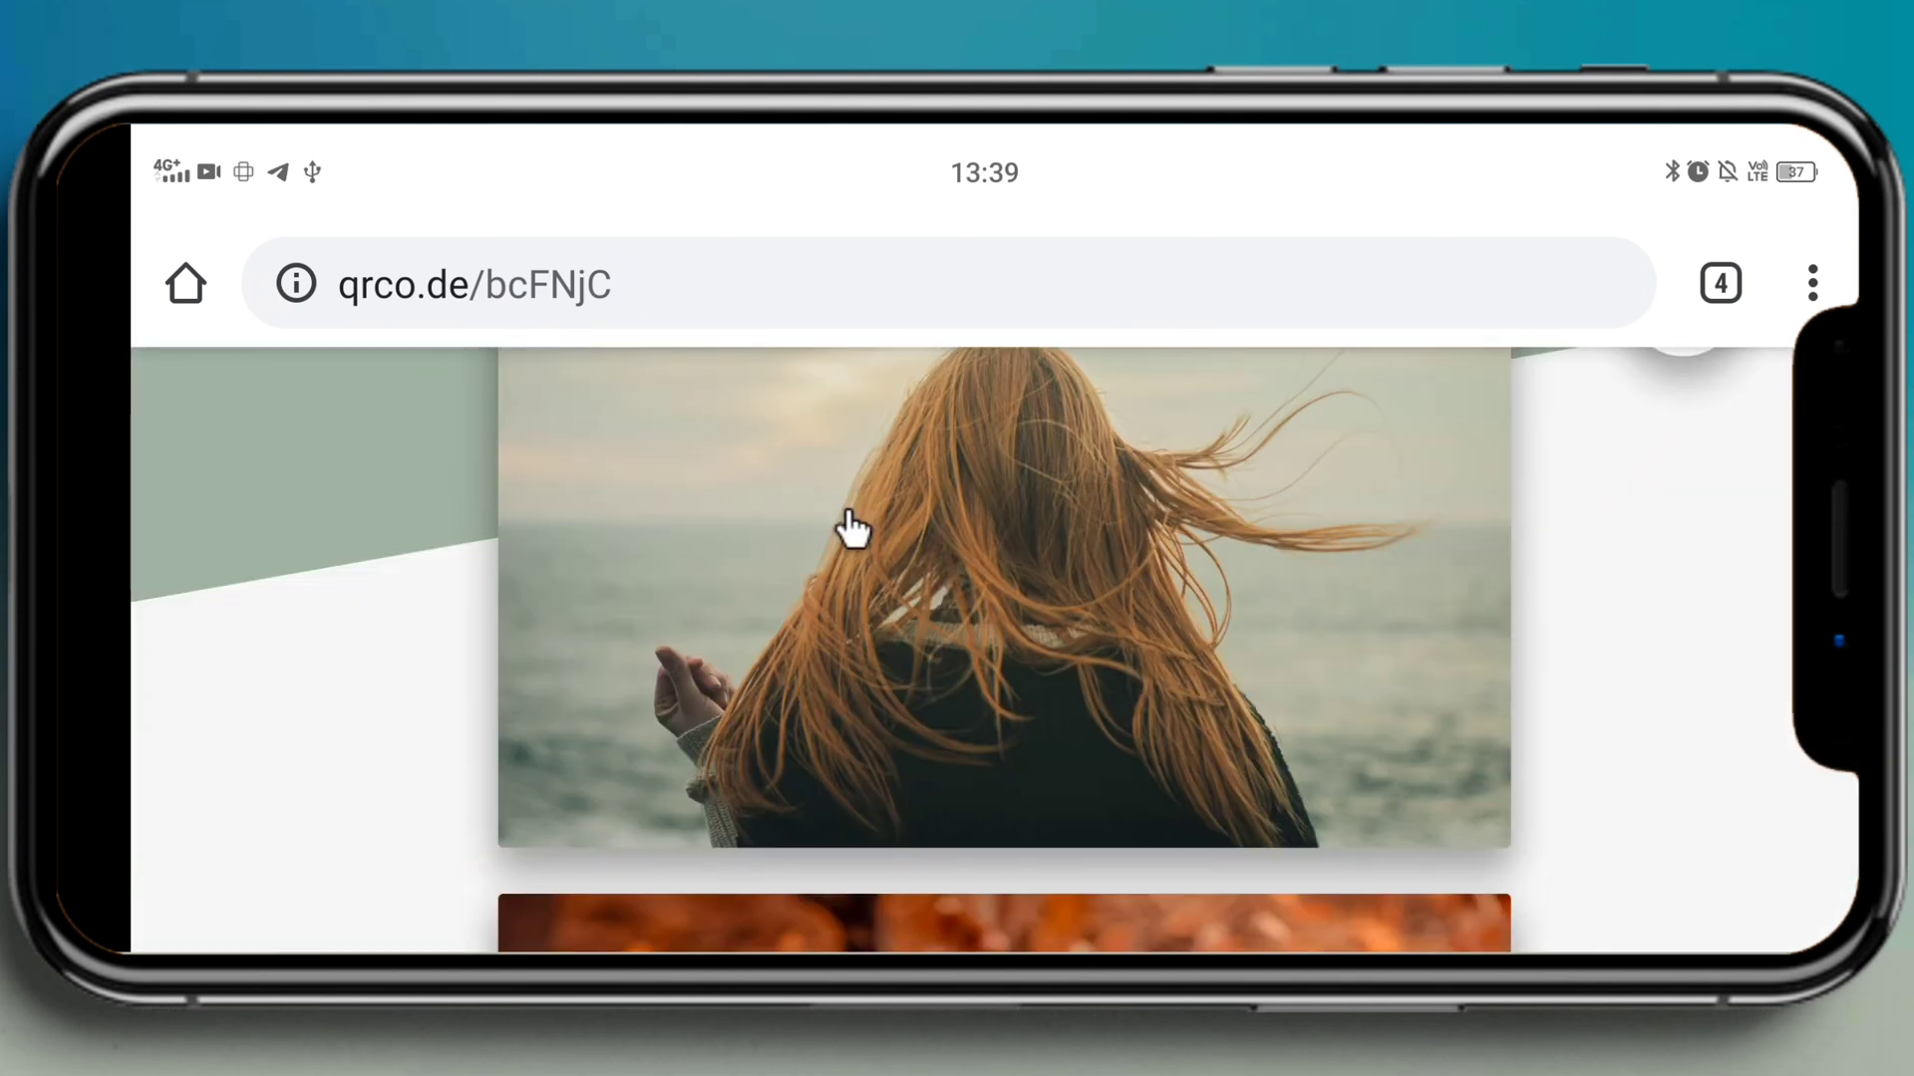
{"action": "scroll", "coordinate": [852, 528], "scroll_direction": "down", "scroll_amount": 15}
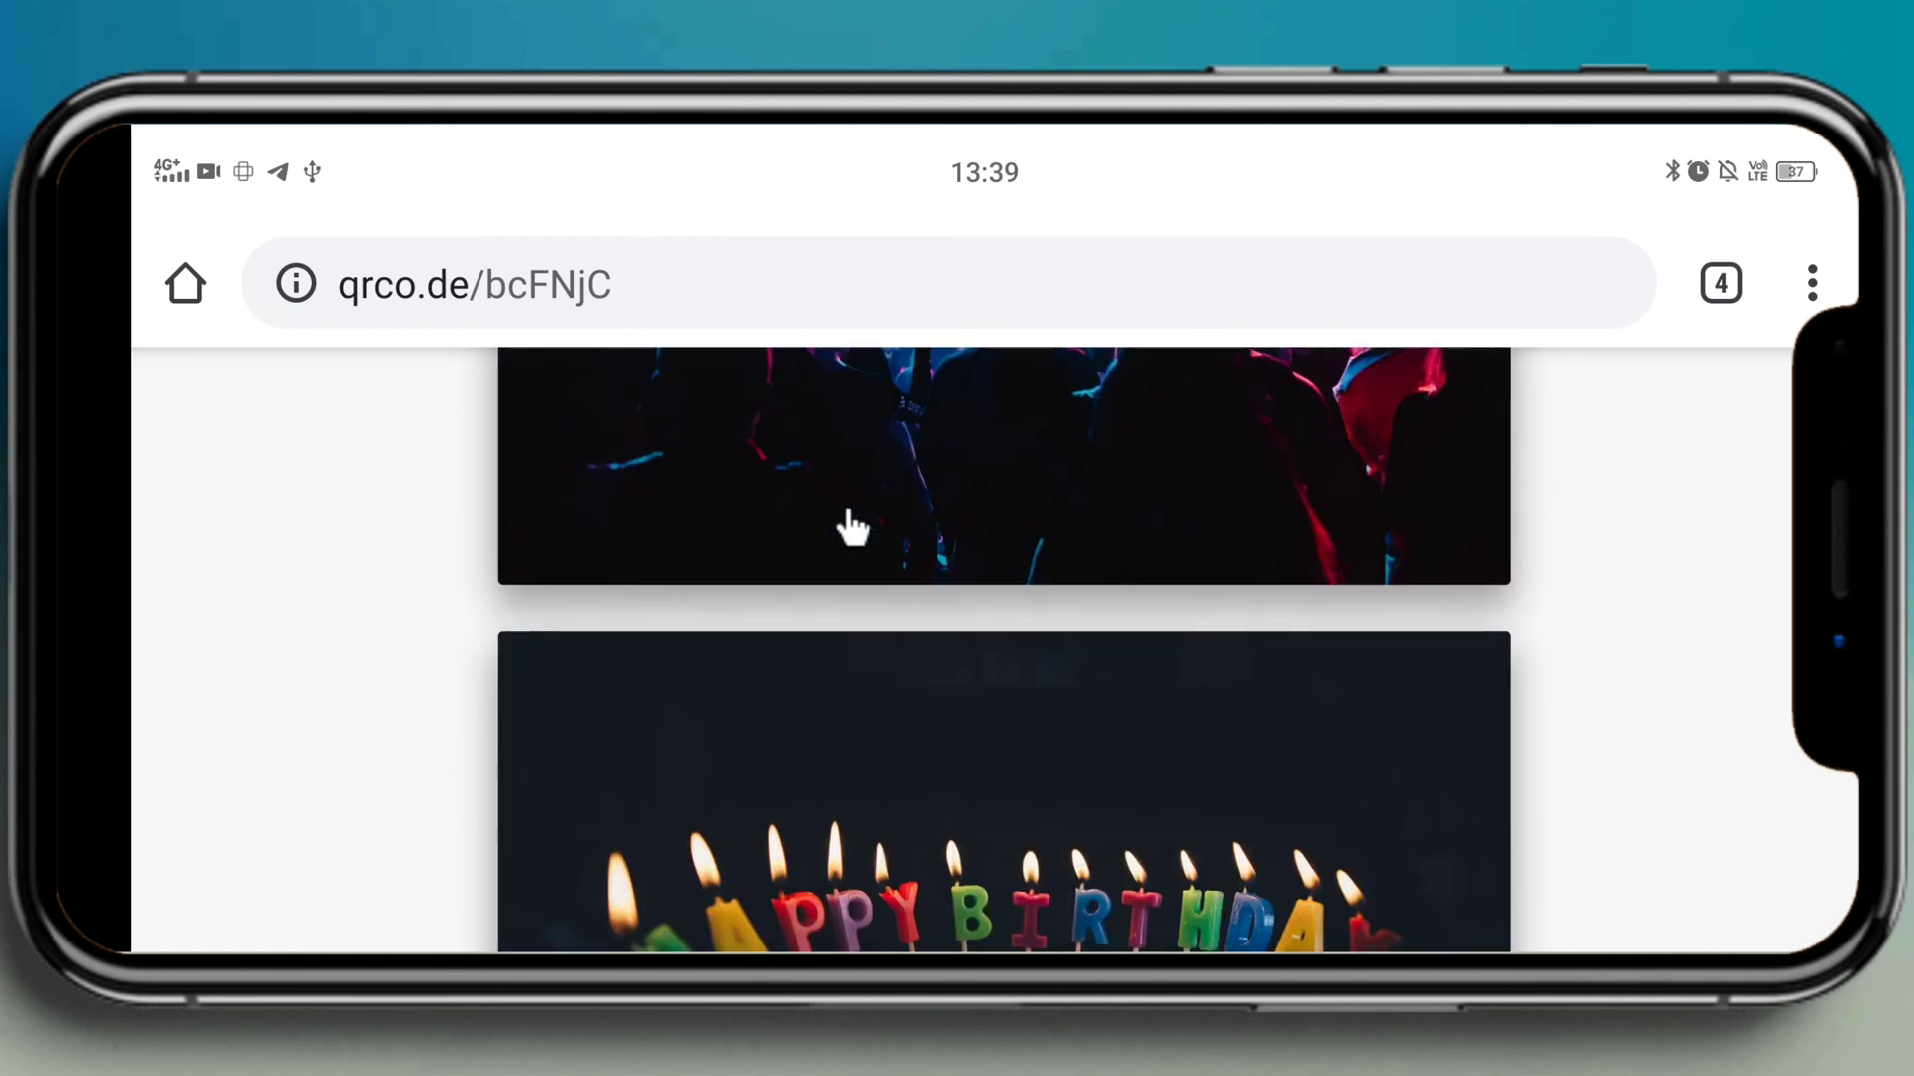
{"action": "scroll", "coordinate": [852, 526], "scroll_direction": "down", "scroll_amount": 15}
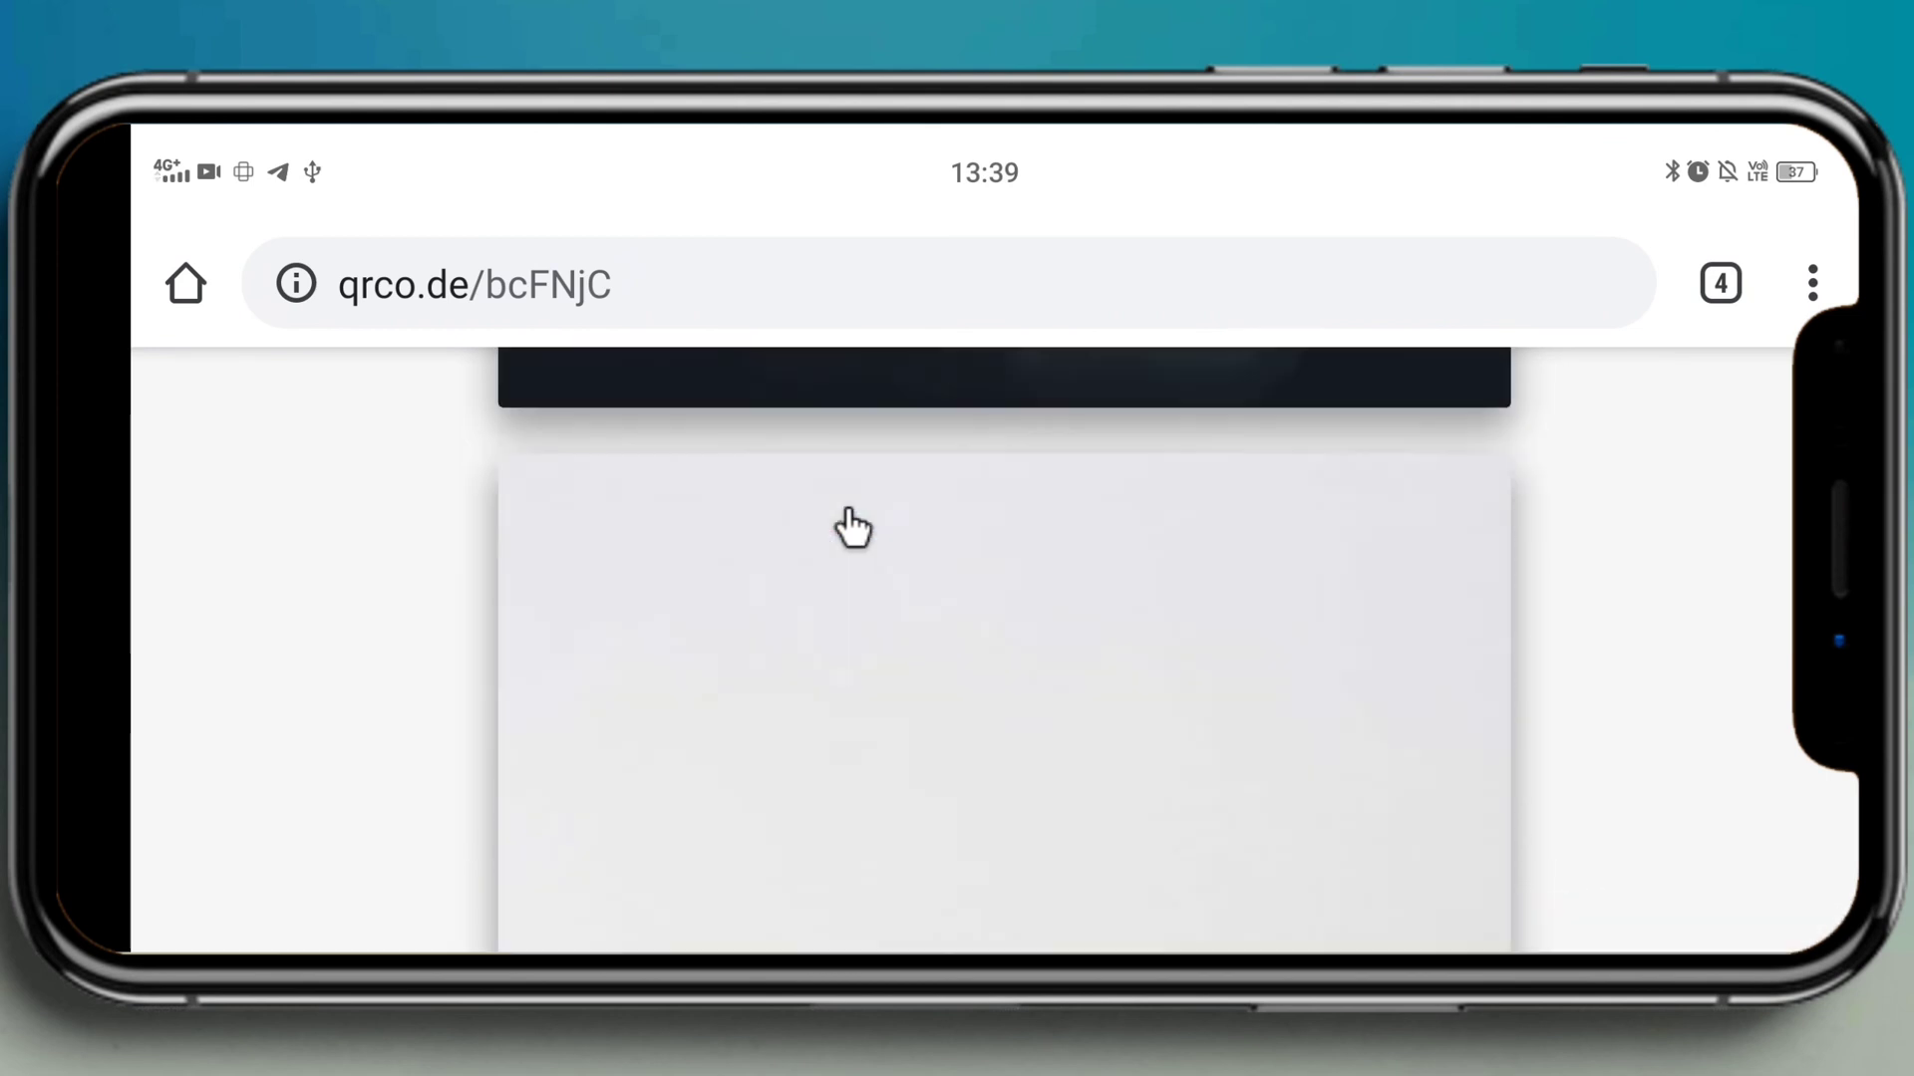